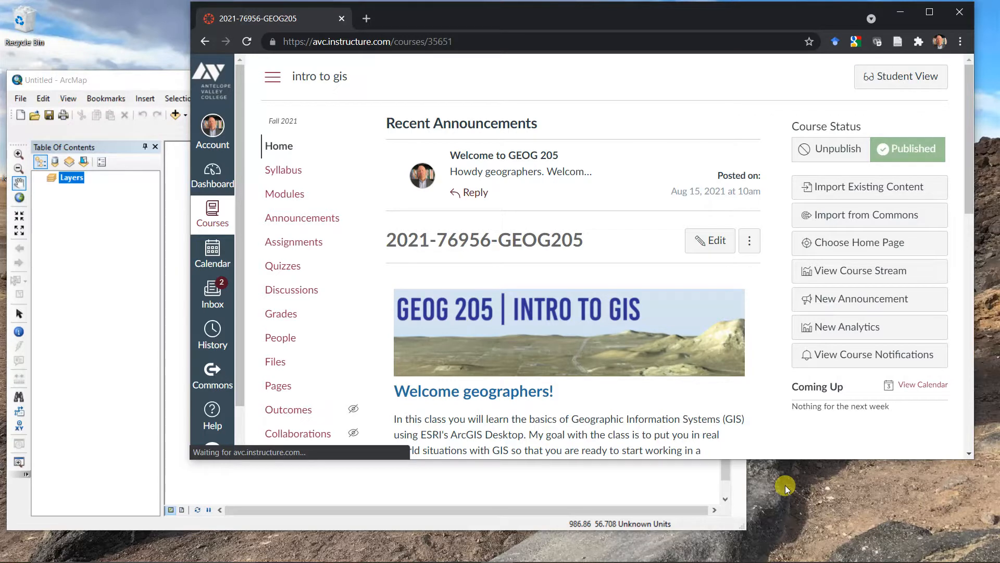
# - Open the data folder in the course's files and locate the south_america folder
pyautogui.click(275, 362)
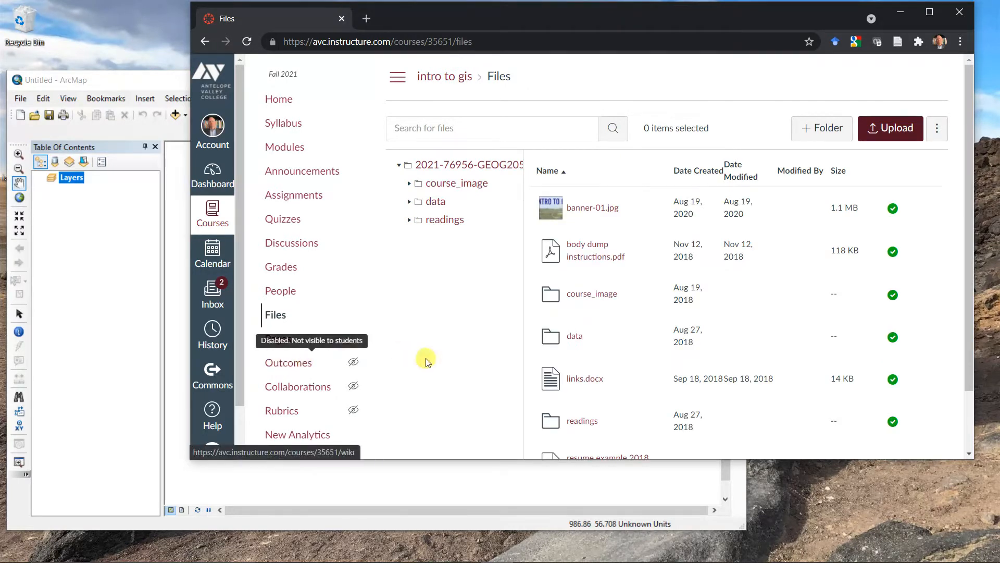
pyautogui.click(578, 338)
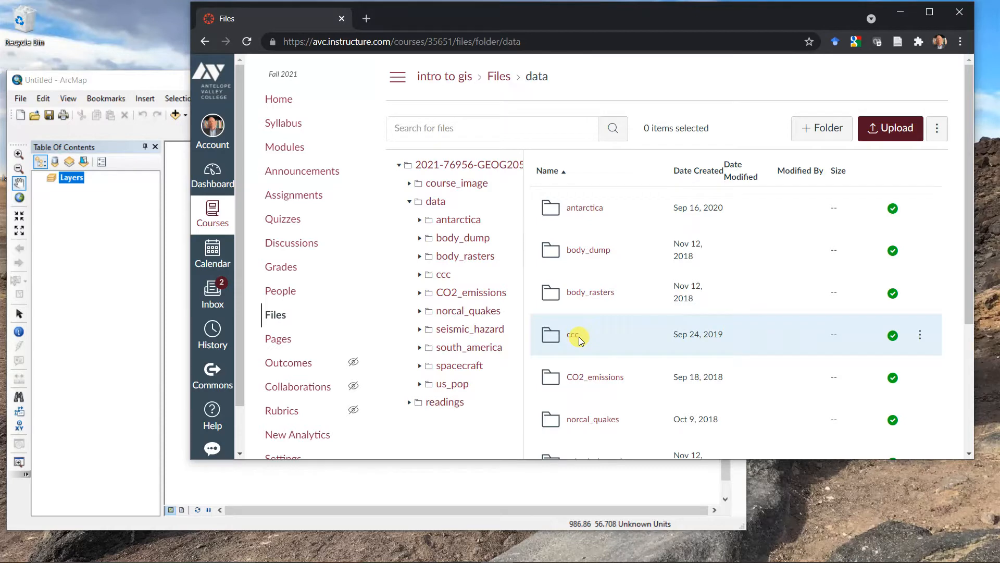
pyautogui.scroll(-4, 631, 354)
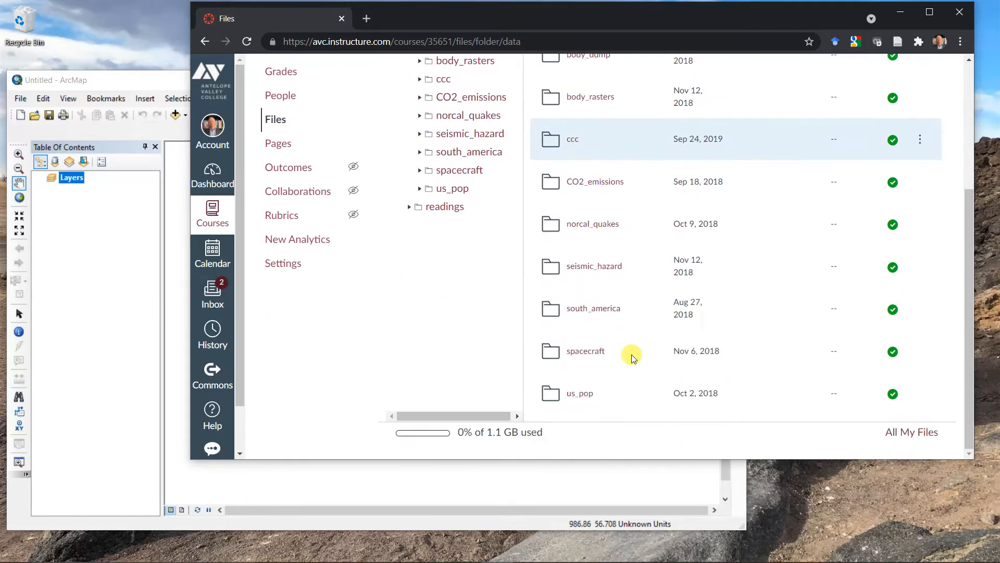
pyautogui.scroll(3, 631, 354)
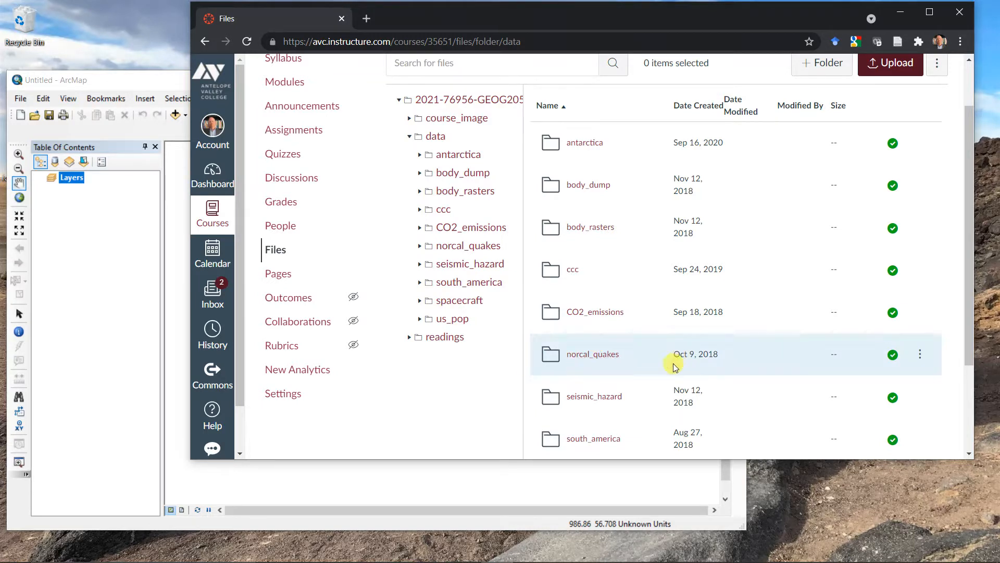
pyautogui.scroll(-1, 630, 401)
pyautogui.scroll(-1, 630, 401)
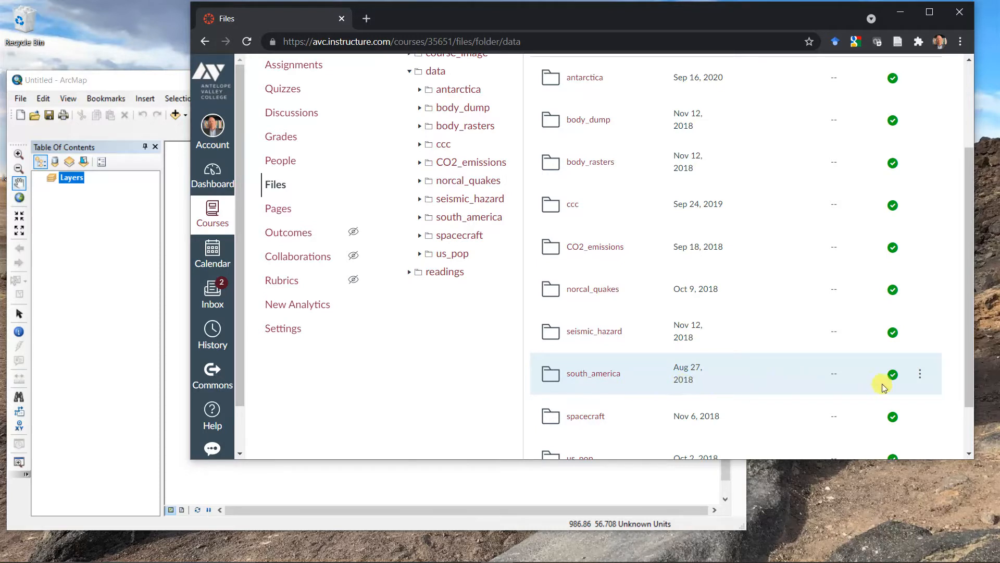
# - Download the south_america folder from the course files and show the downloaded data_export.zip in its folder
pyautogui.click(920, 378)
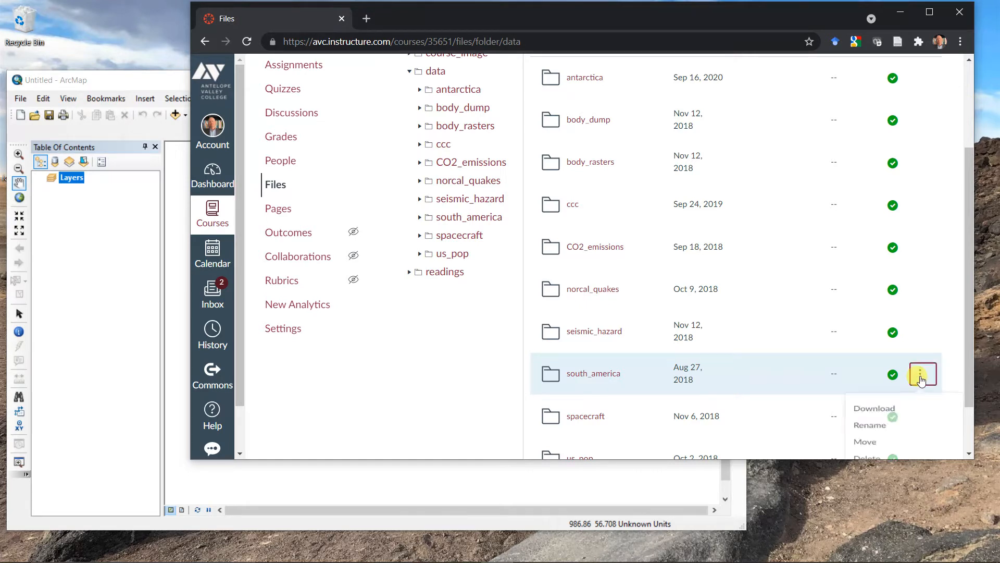
pyautogui.click(885, 413)
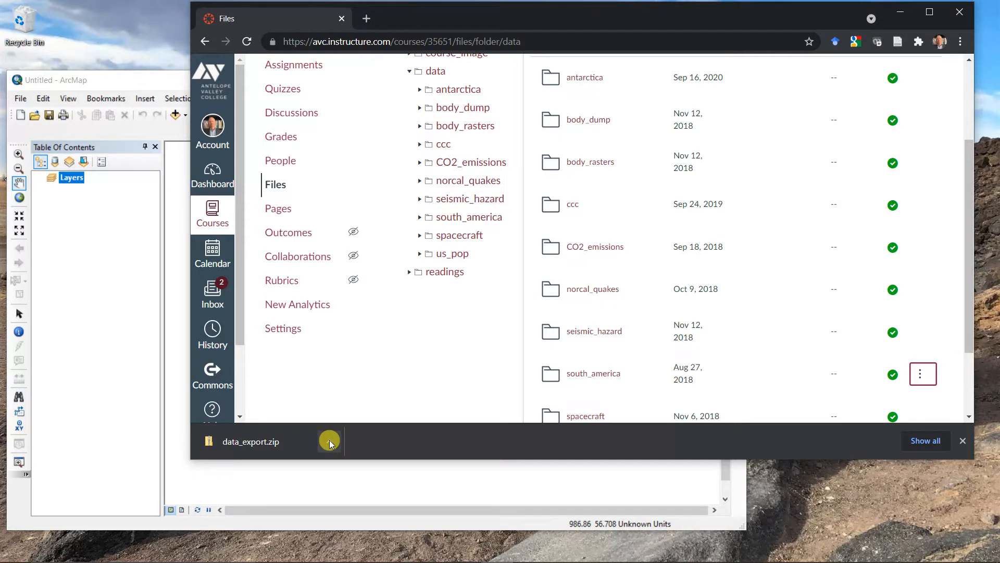
pyautogui.click(329, 441)
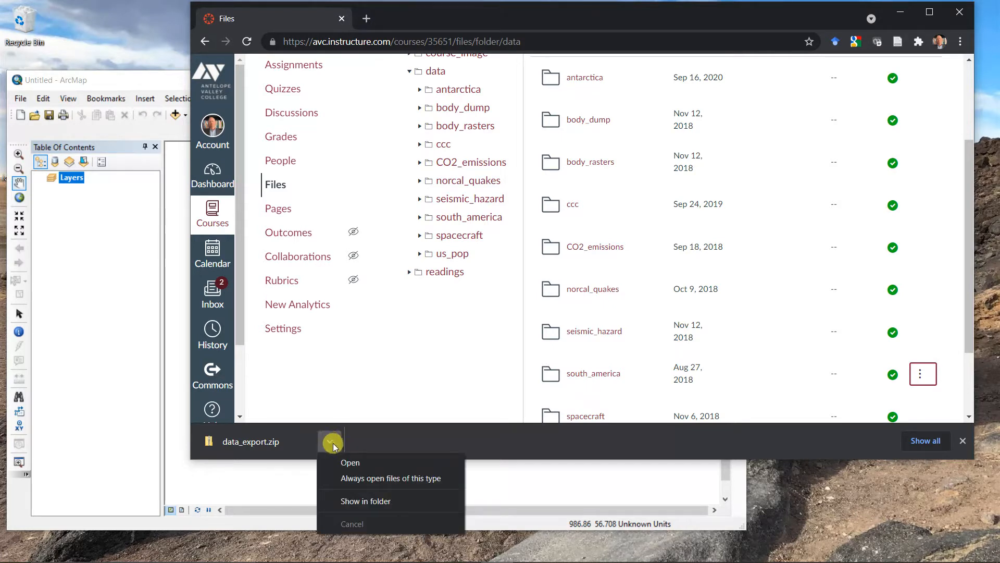
pyautogui.click(364, 500)
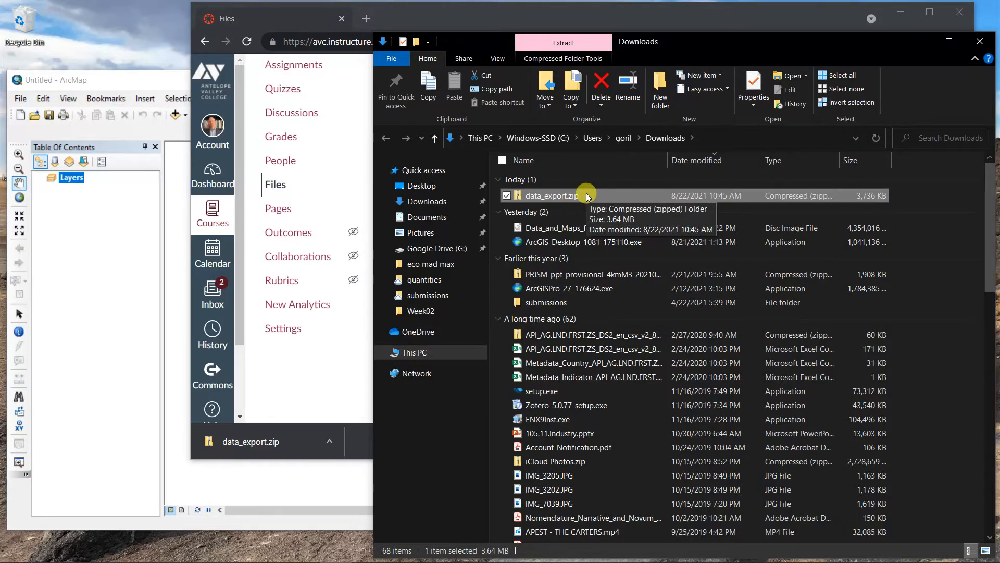
# - Extract data_export.zip directly into Downloads with 7-Zip and delete the zip archive
pyautogui.rightClick(586, 194)
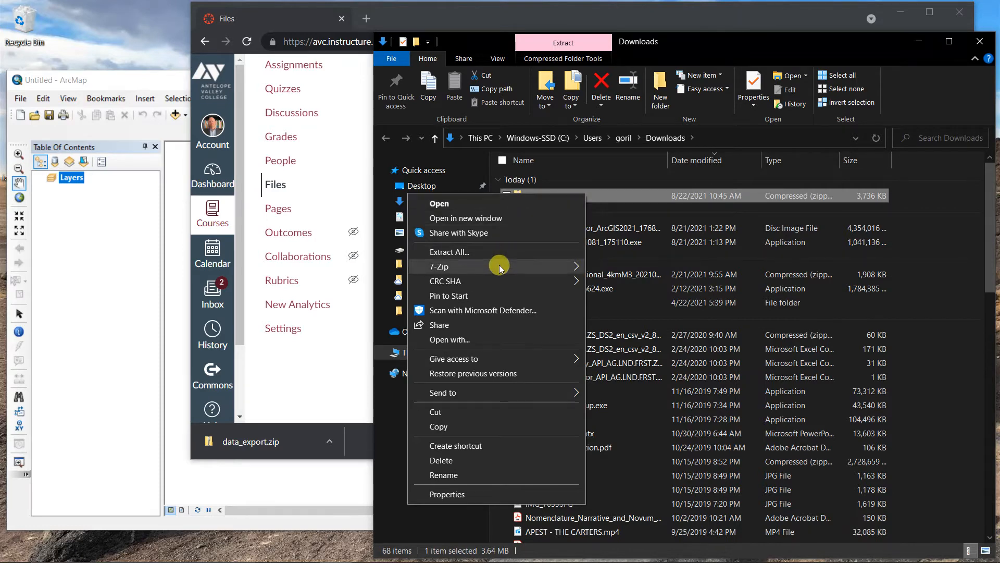
pyautogui.moveTo(499, 268)
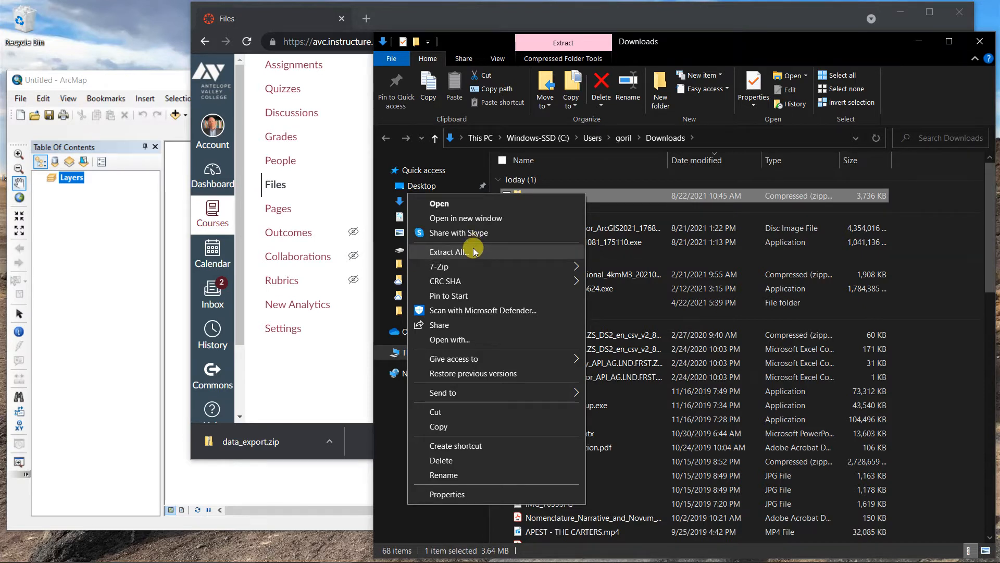
pyautogui.moveTo(477, 266)
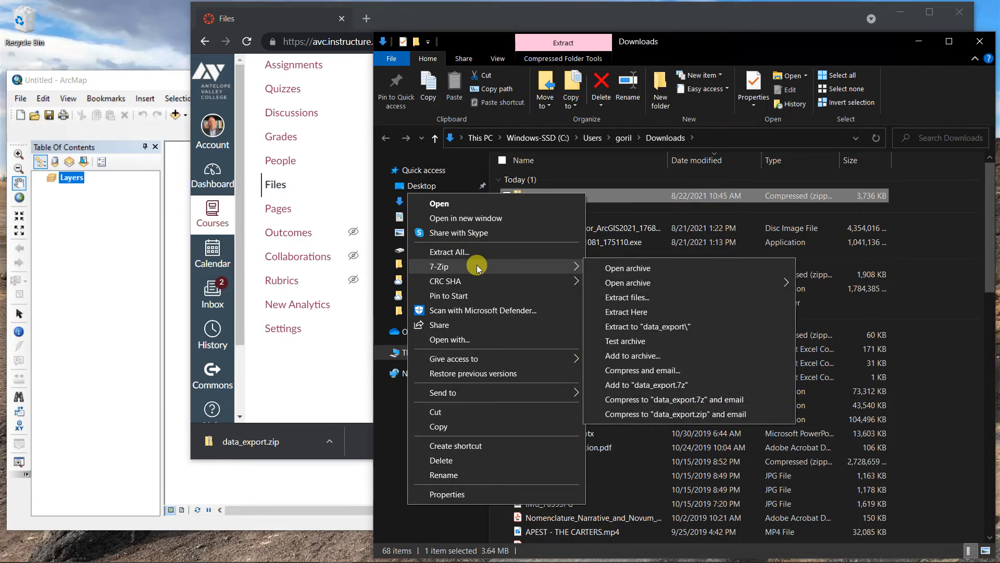
pyautogui.click(625, 313)
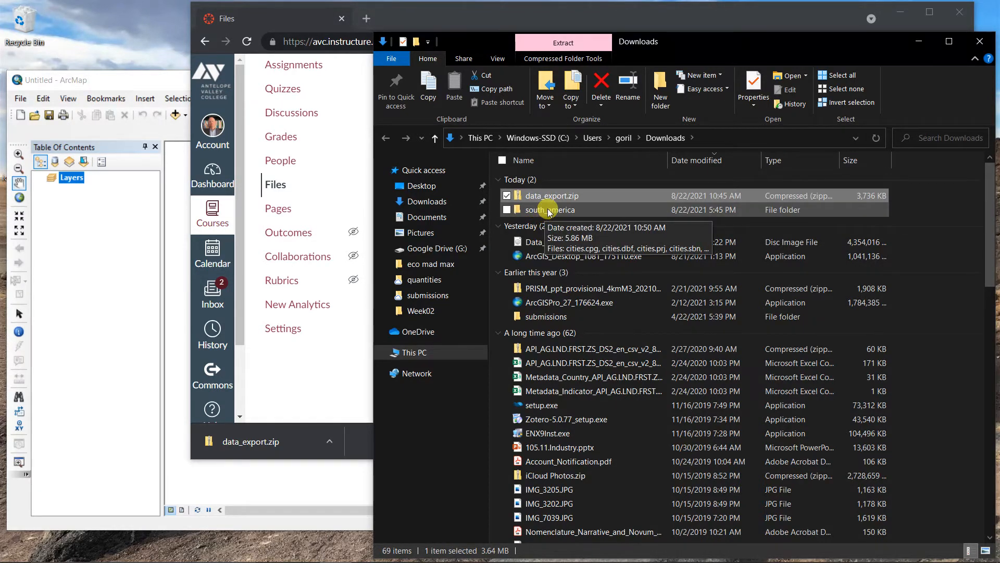
pyautogui.rightClick(577, 195)
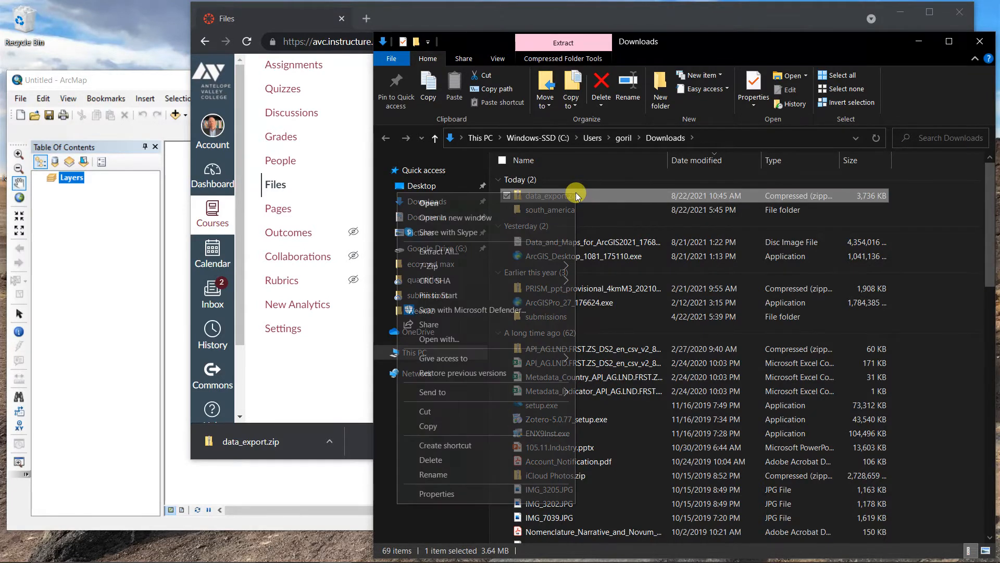
pyautogui.click(480, 461)
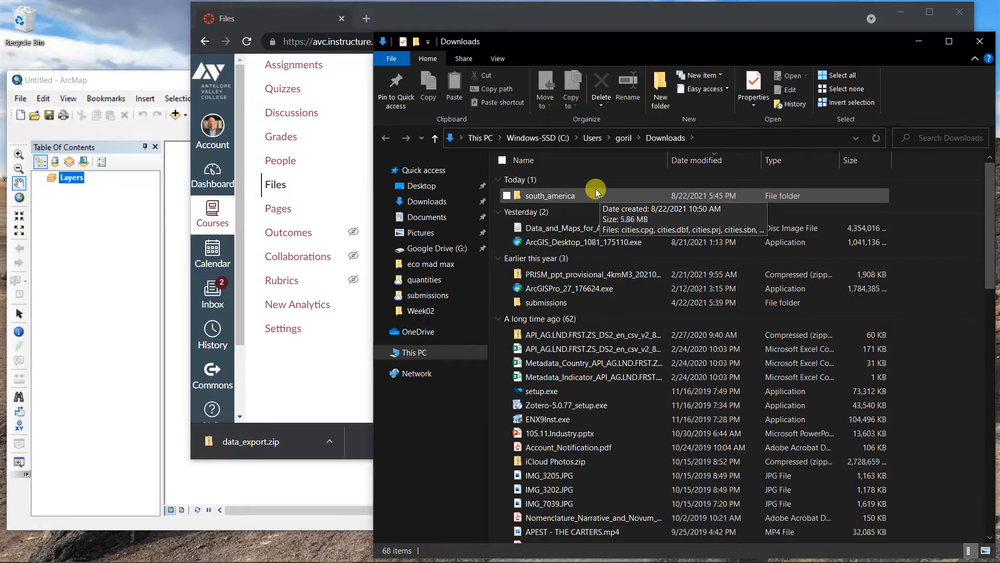
# - Open Documents in a separate File Explorer window and go into its ArcGIS folder
pyautogui.rightClick(424, 221)
pyautogui.click(360, 248)
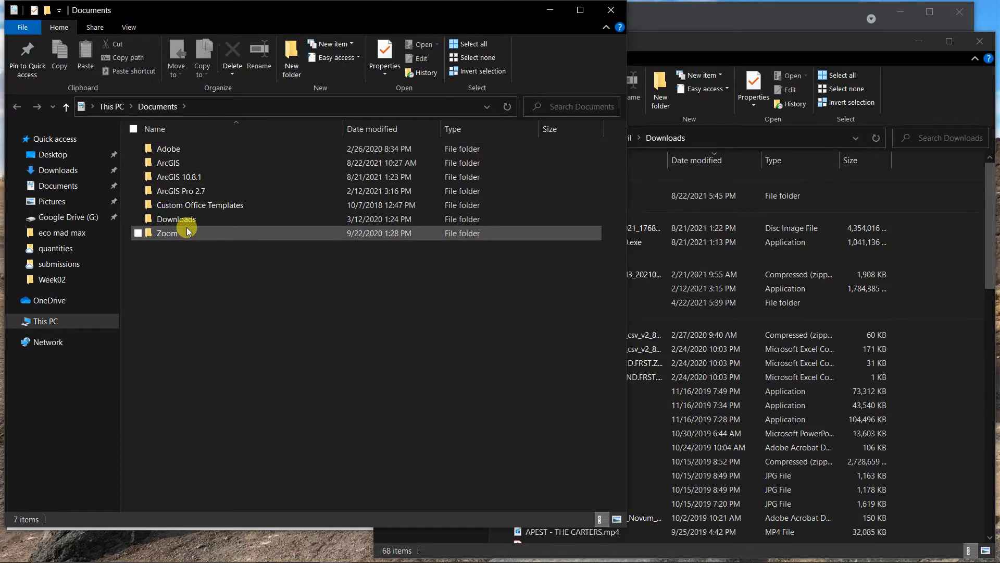
pyautogui.moveTo(191, 159)
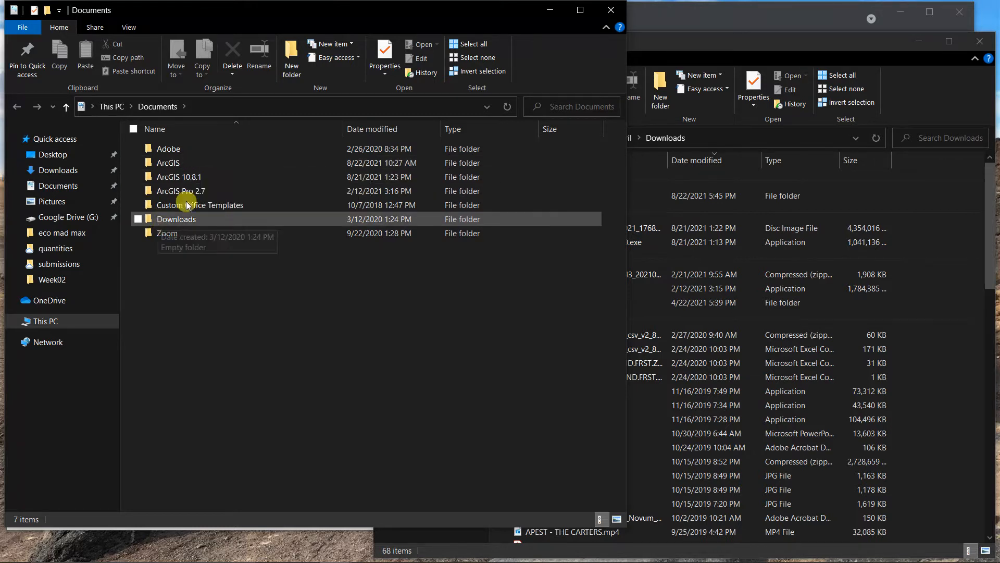
pyautogui.doubleClick(173, 162)
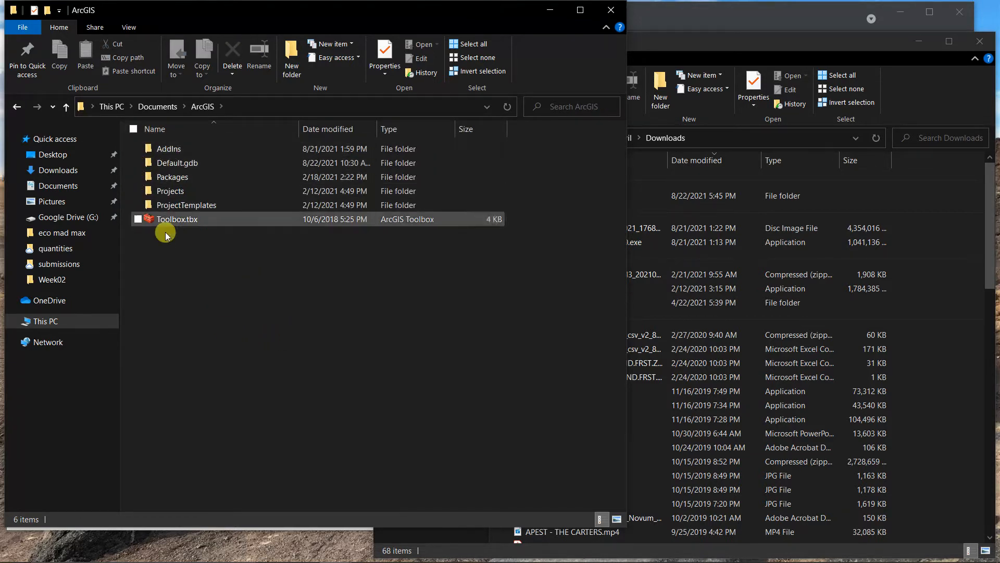
pyautogui.moveTo(214, 216)
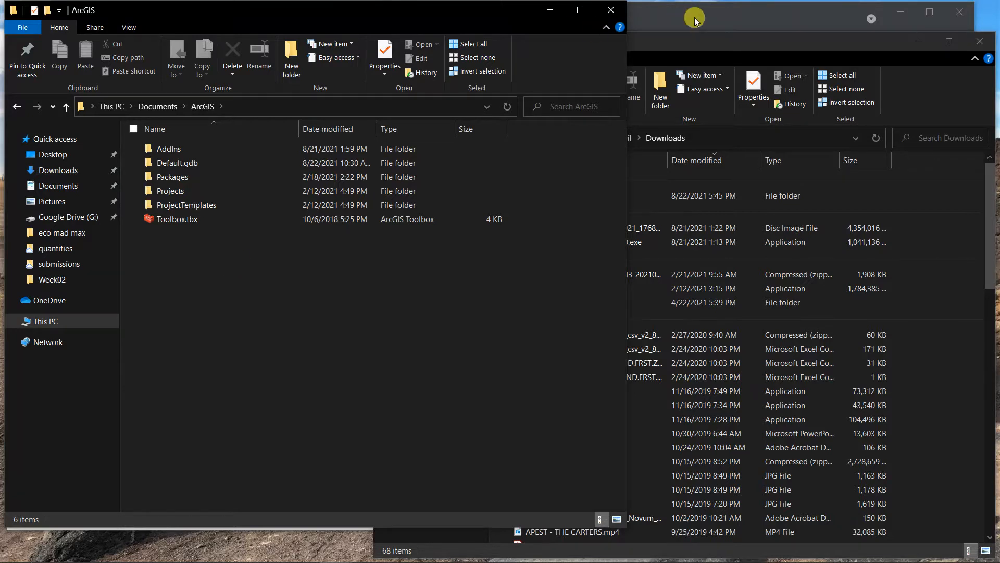
# - Move the south_america folder from Downloads into Documents > ArcGIS and close the Downloads window
pyautogui.click(722, 44)
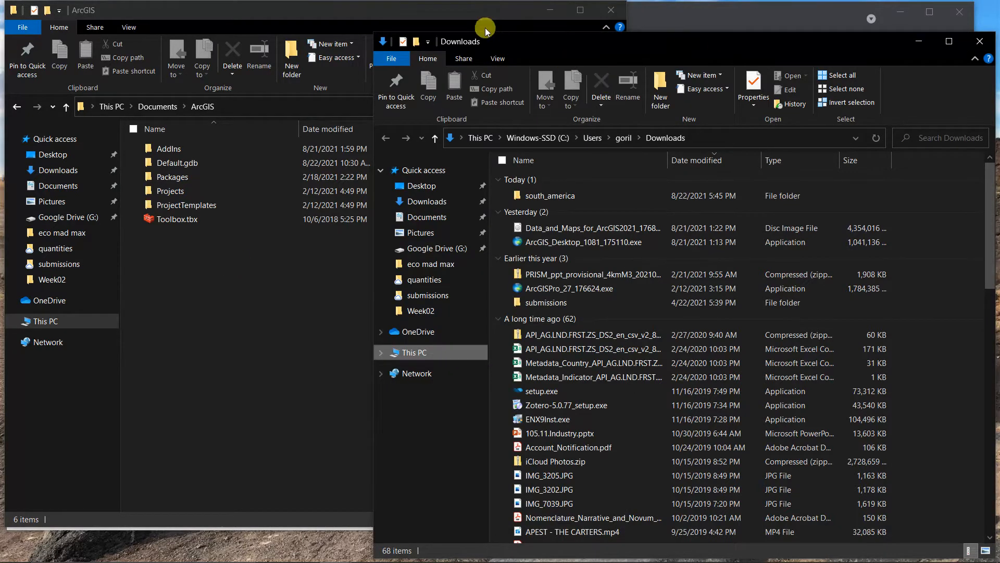
pyautogui.moveTo(560, 197); pyautogui.dragTo(232, 318)
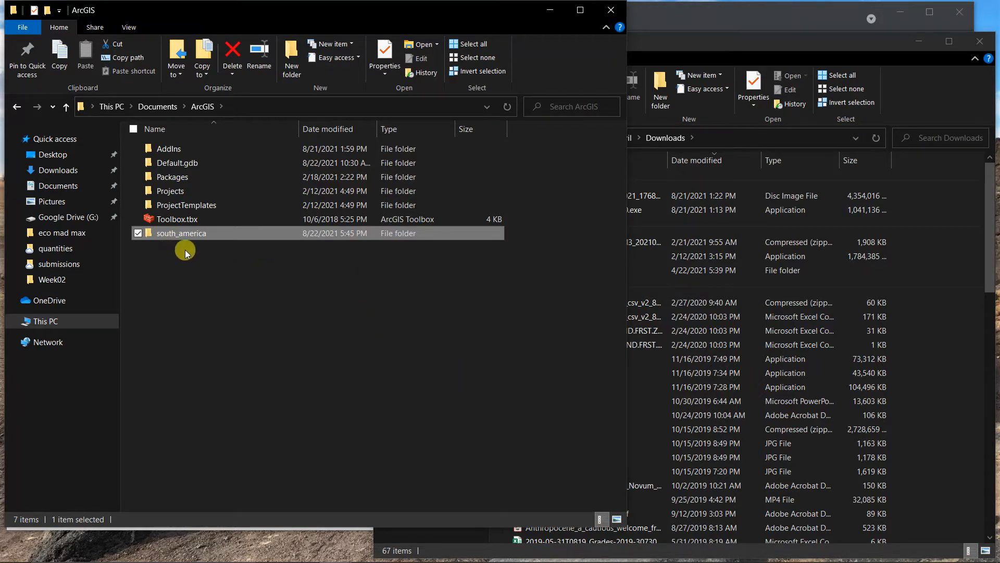
pyautogui.moveTo(178, 237)
pyautogui.moveTo(197, 238)
pyautogui.click(979, 42)
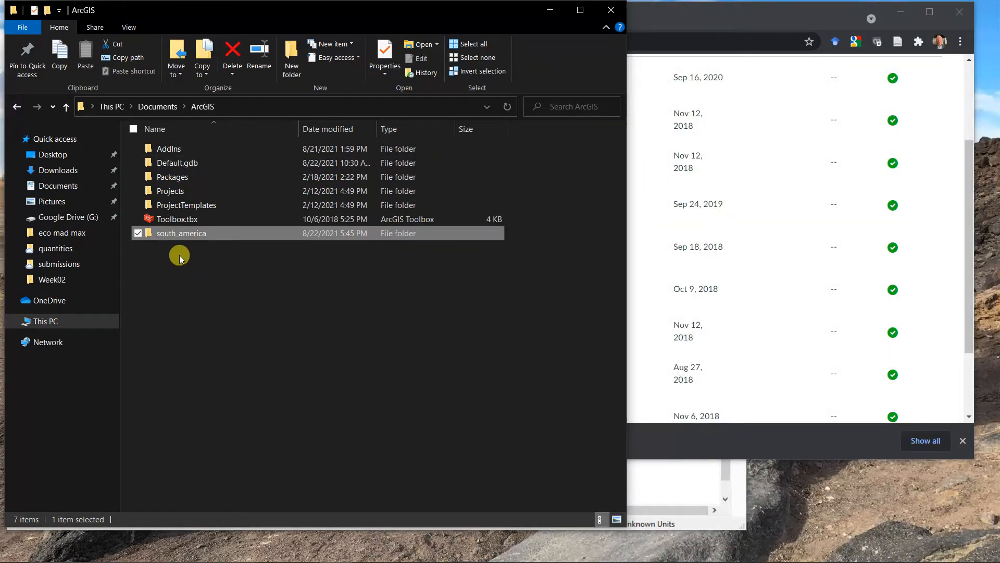
# - Open the south_america folder and switch the display of file name extensions off and back on
pyautogui.doubleClick(202, 233)
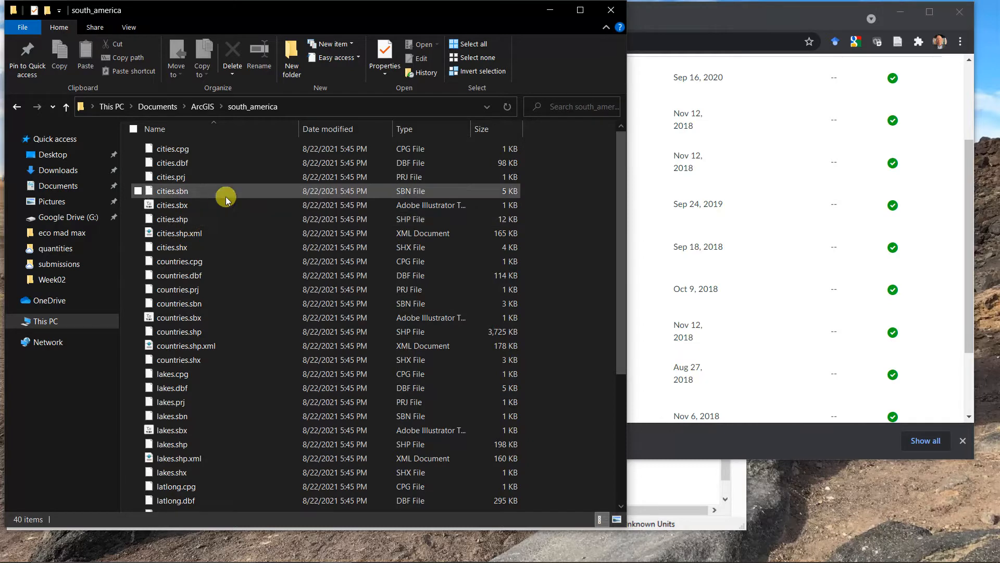
pyautogui.click(134, 27)
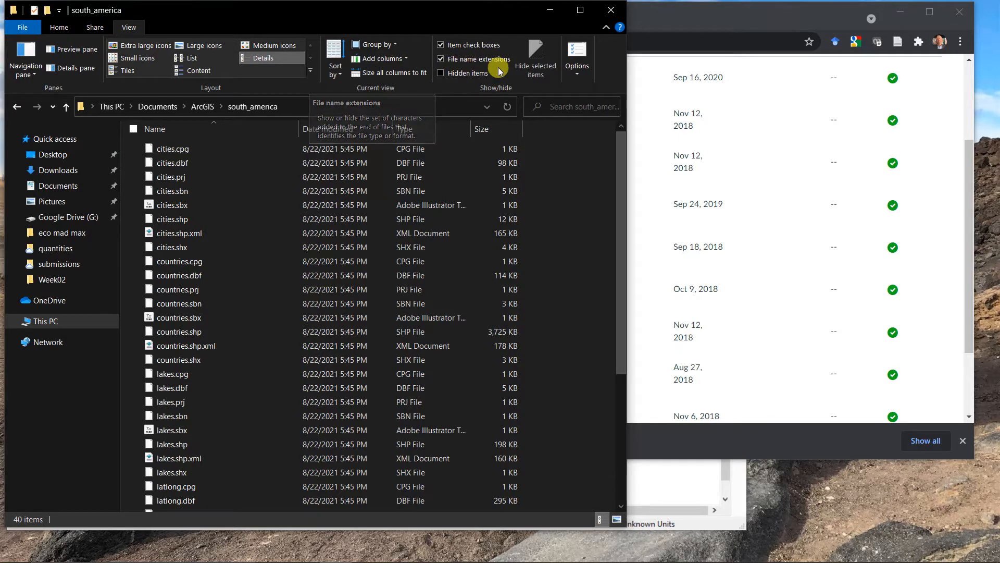
pyautogui.click(441, 61)
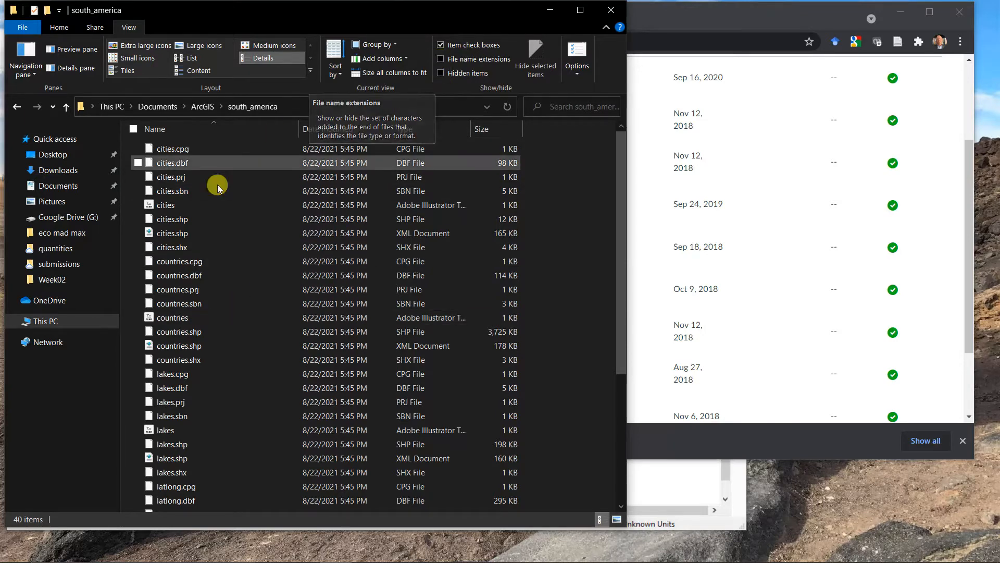
pyautogui.click(442, 57)
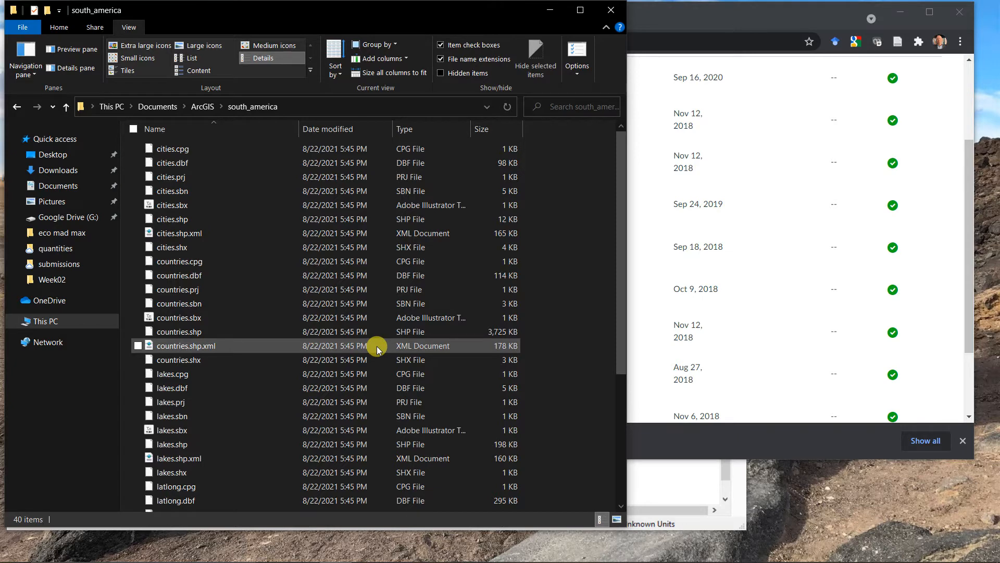
pyautogui.click(27, 28)
pyautogui.click(339, 7)
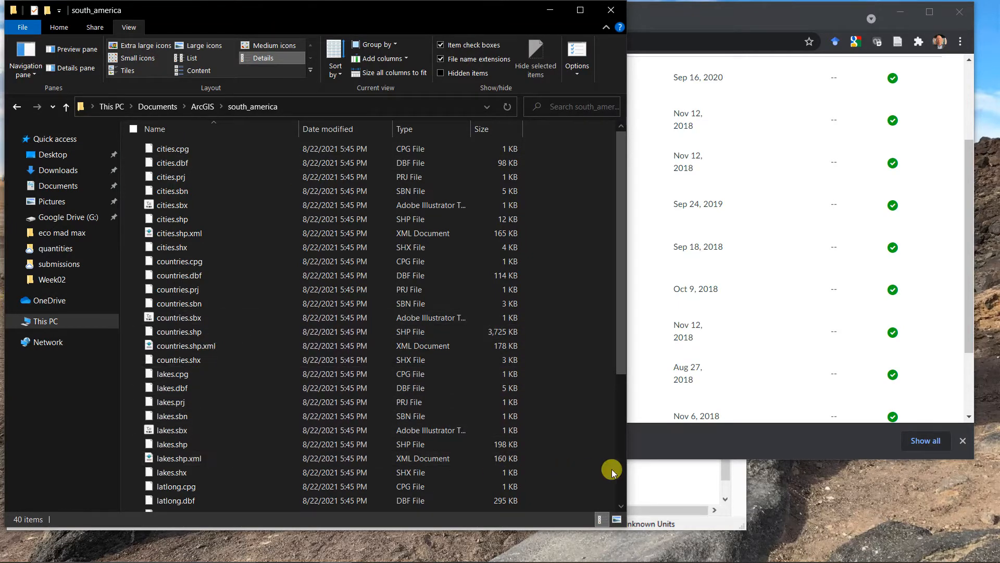
# - Switch to ArcMap, maximize its window and open the Catalog
pyautogui.click(677, 487)
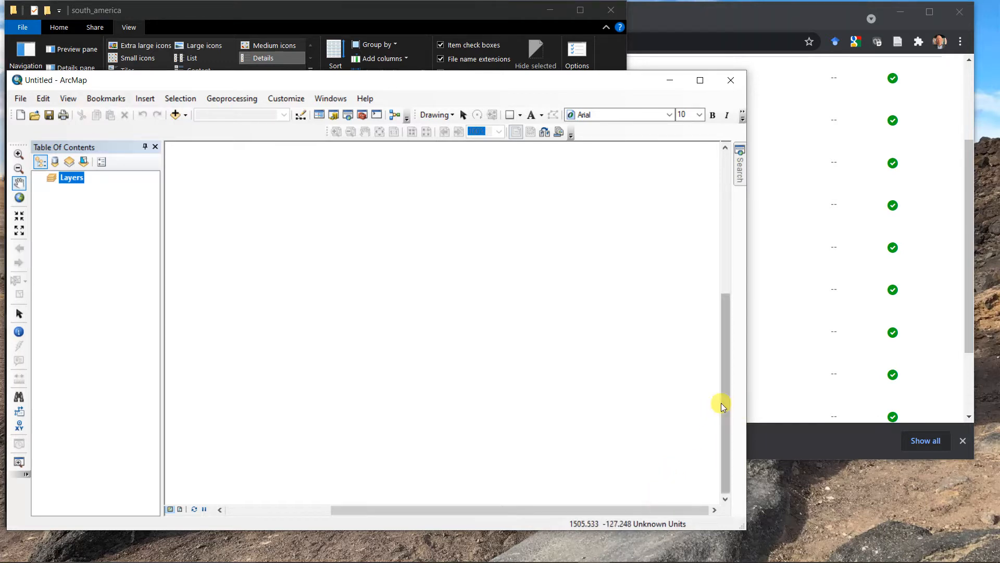
pyautogui.click(699, 81)
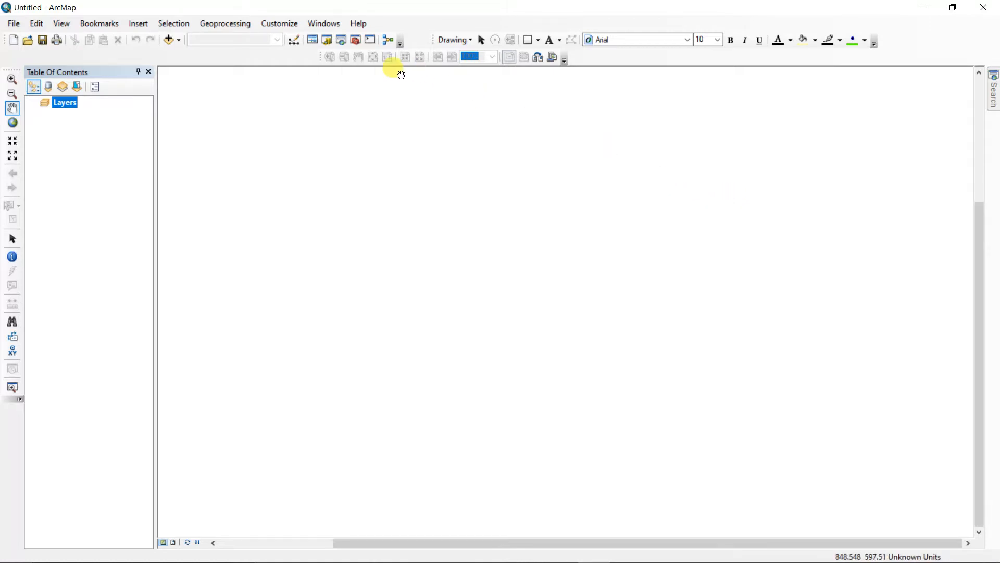
pyautogui.click(325, 42)
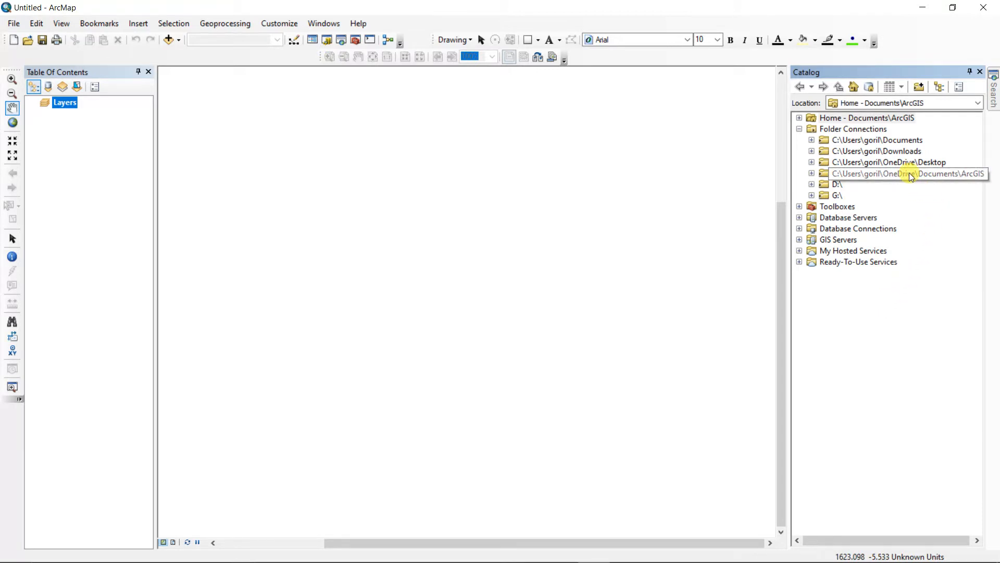
# - Expand the existing OneDrive Documents\ArcGIS and local Documents folder connections to view their contents
pyautogui.click(866, 176)
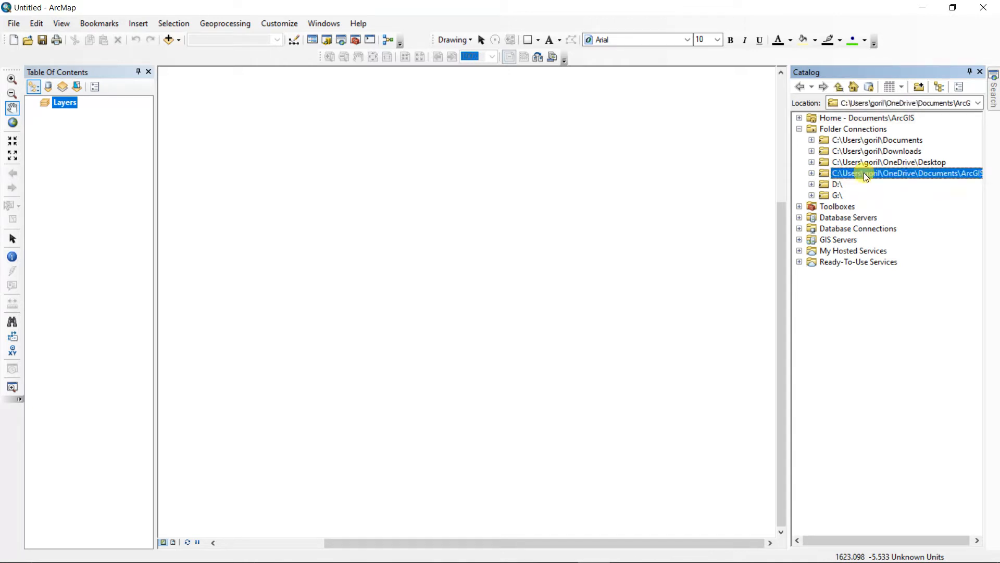
pyautogui.click(813, 174)
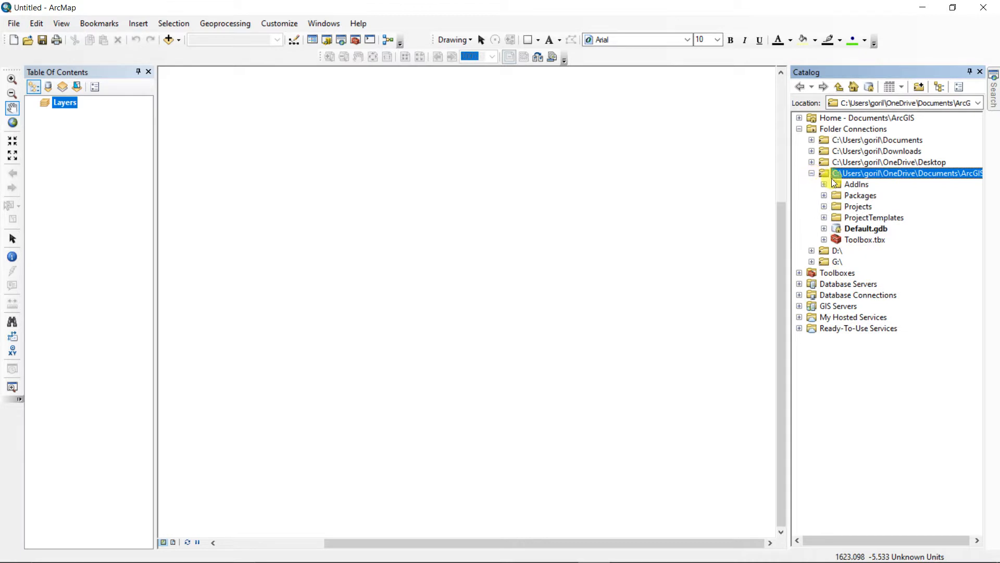
pyautogui.click(812, 139)
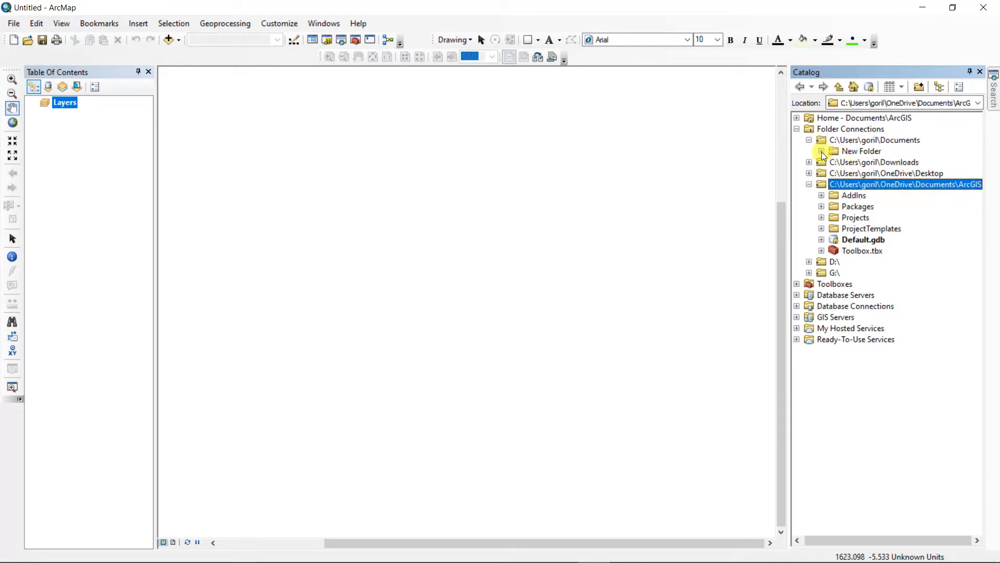
# - Disconnect the local Documents, Downloads, OneDrive Desktop and OneDrive Documents\ArcGIS folder connections from the Catalog
pyautogui.click(847, 138)
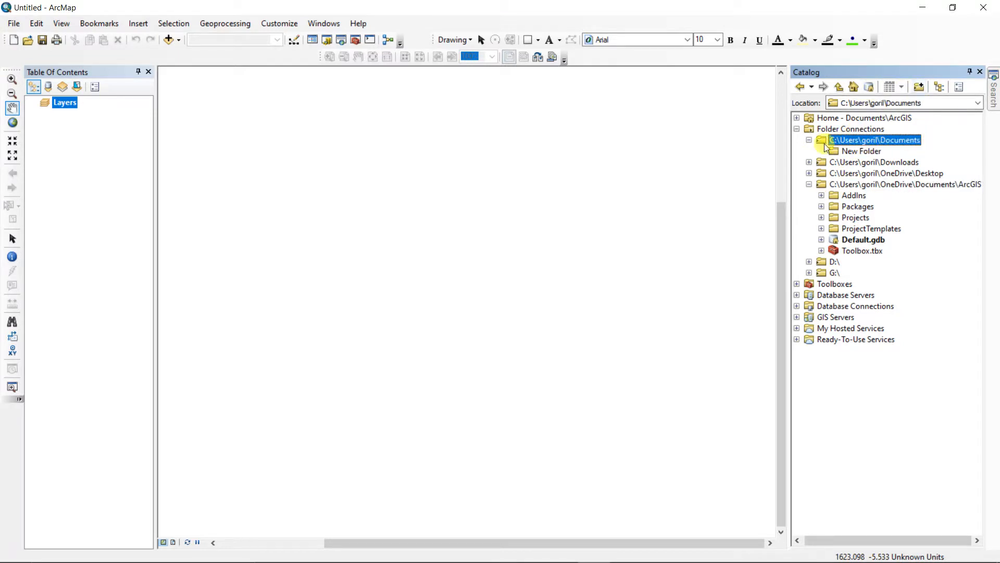
pyautogui.rightClick(854, 141)
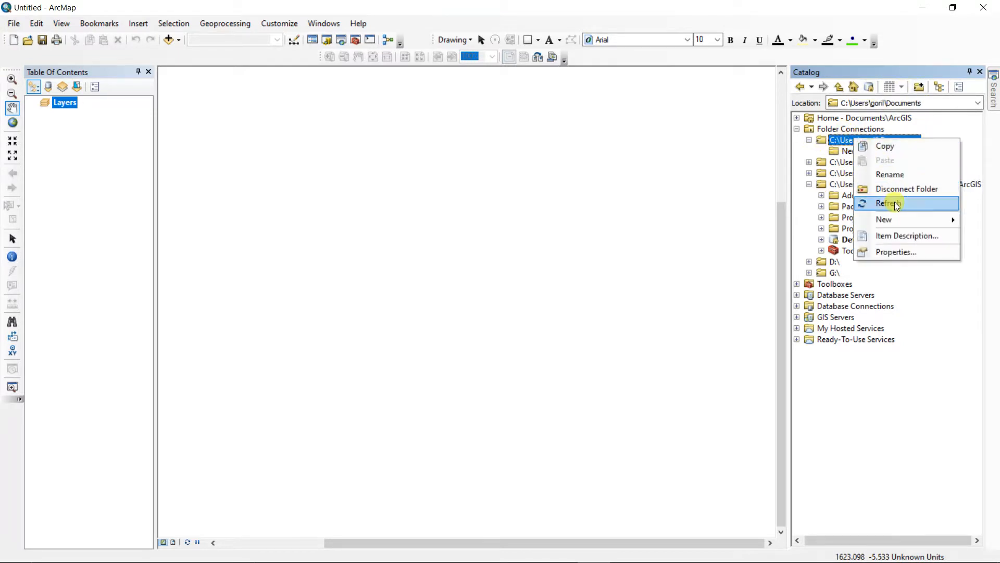
pyautogui.click(893, 191)
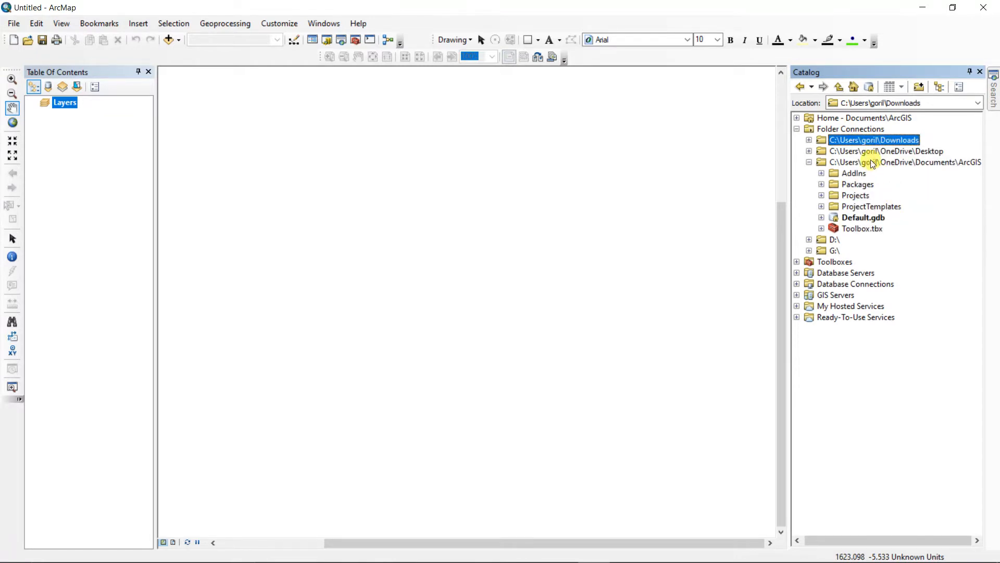
pyautogui.rightClick(870, 142)
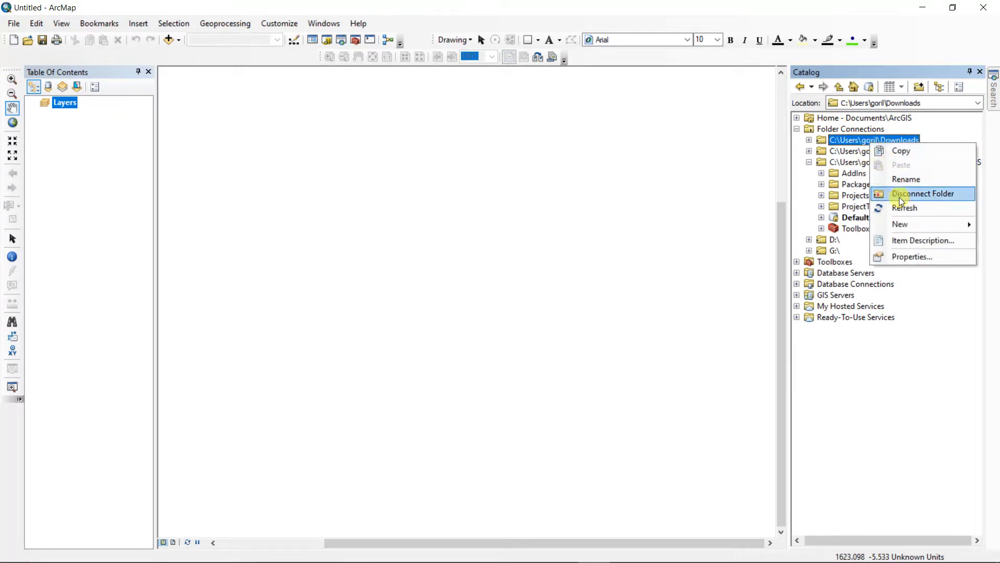
pyautogui.click(896, 196)
pyautogui.rightClick(871, 143)
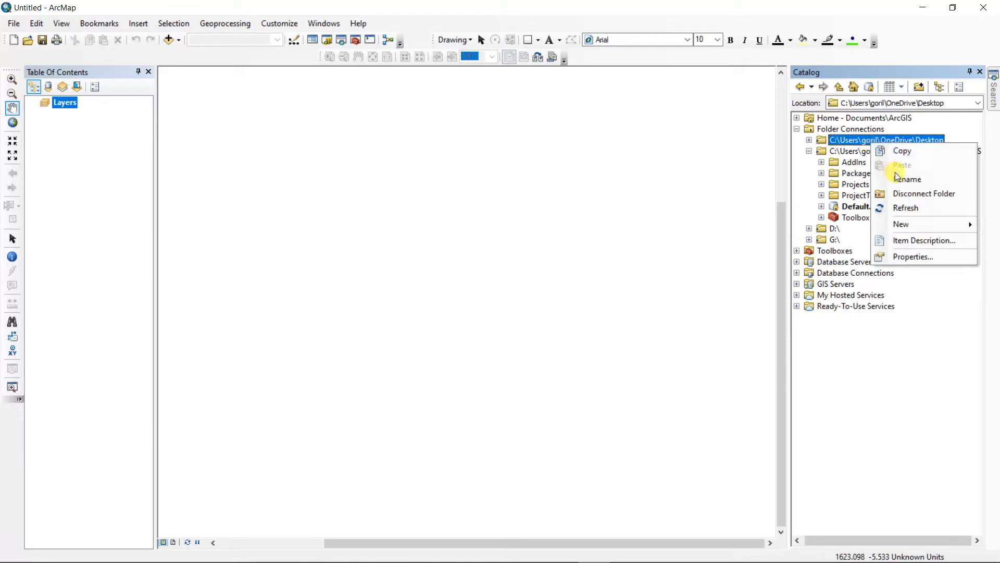
pyautogui.click(904, 196)
pyautogui.rightClick(870, 142)
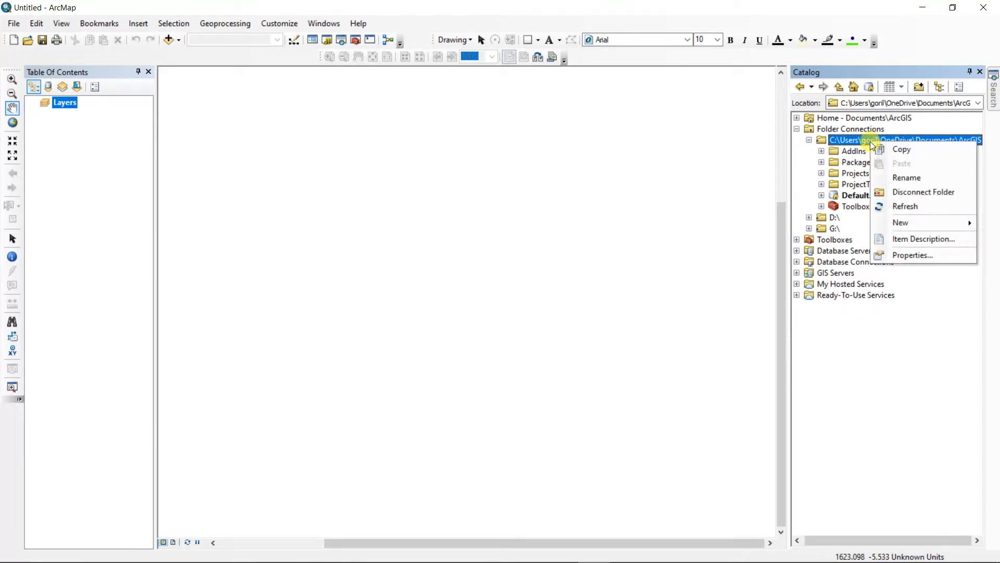
pyautogui.click(905, 190)
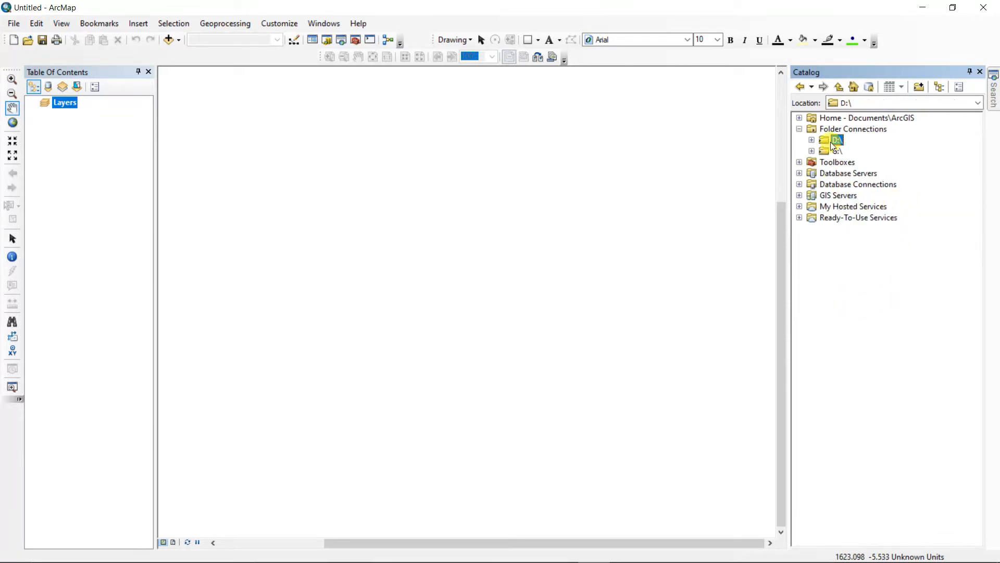
# - Disconnect the remaining D:\ and G:\ drive connections from the Catalog
pyautogui.rightClick(840, 139)
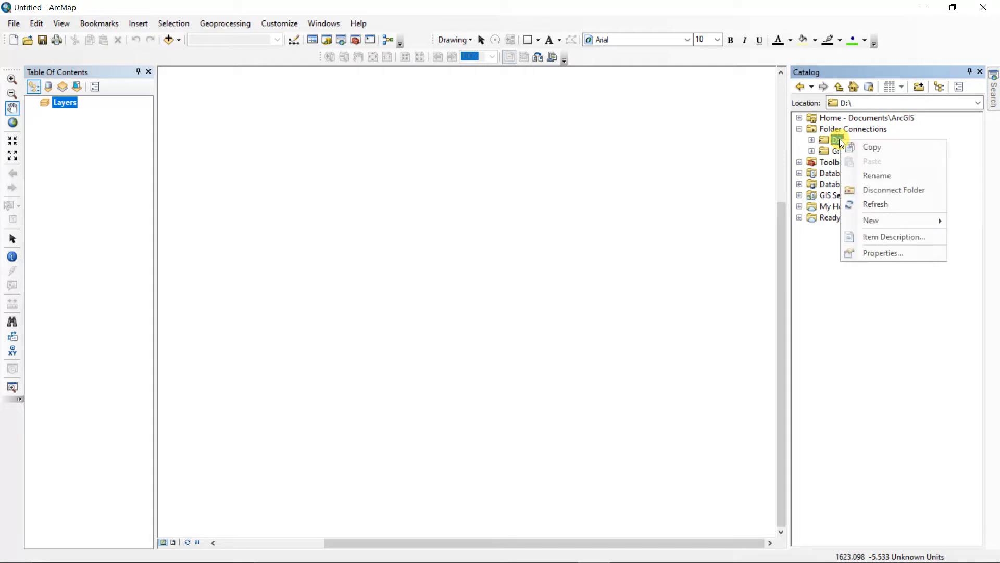
pyautogui.click(900, 194)
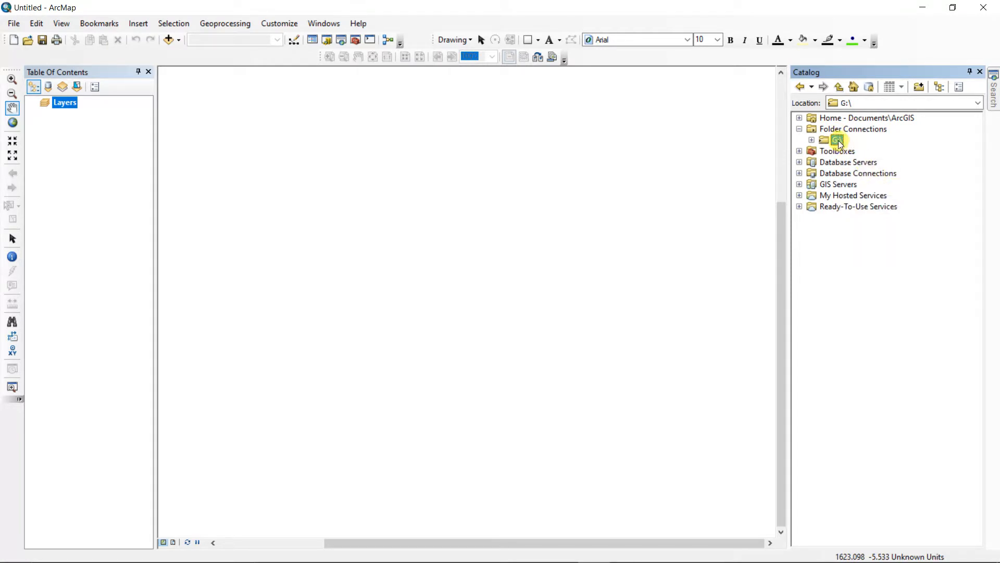
pyautogui.rightClick(839, 140)
pyautogui.click(874, 194)
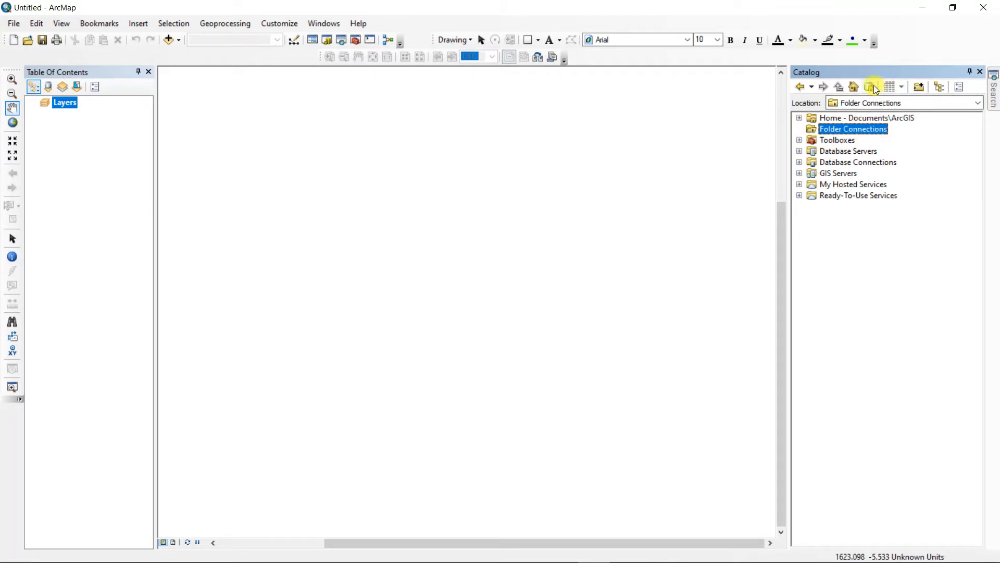
# - Connect the Catalog to the OneDrive Documents folder and expand the new connection
pyautogui.click(923, 89)
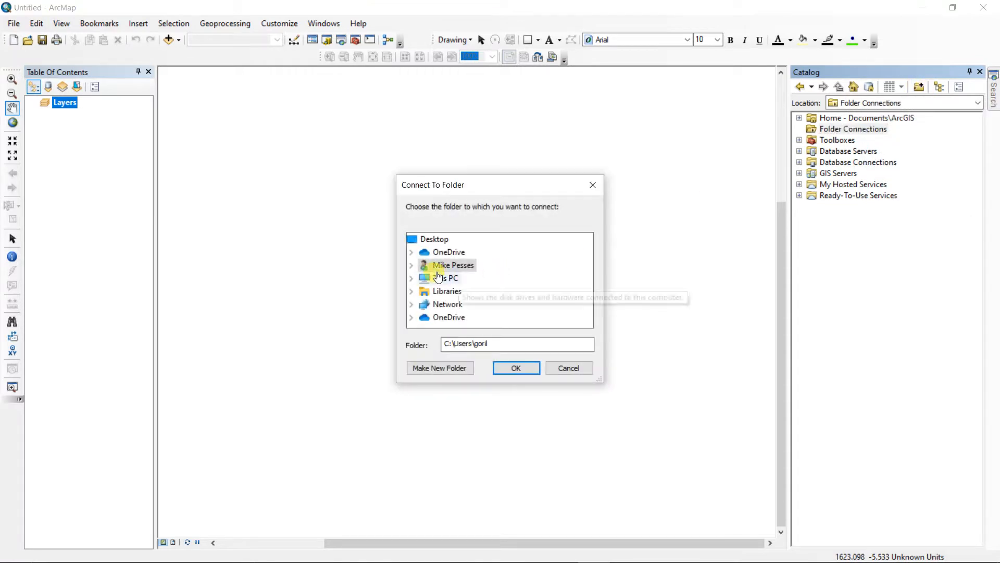
pyautogui.click(411, 278)
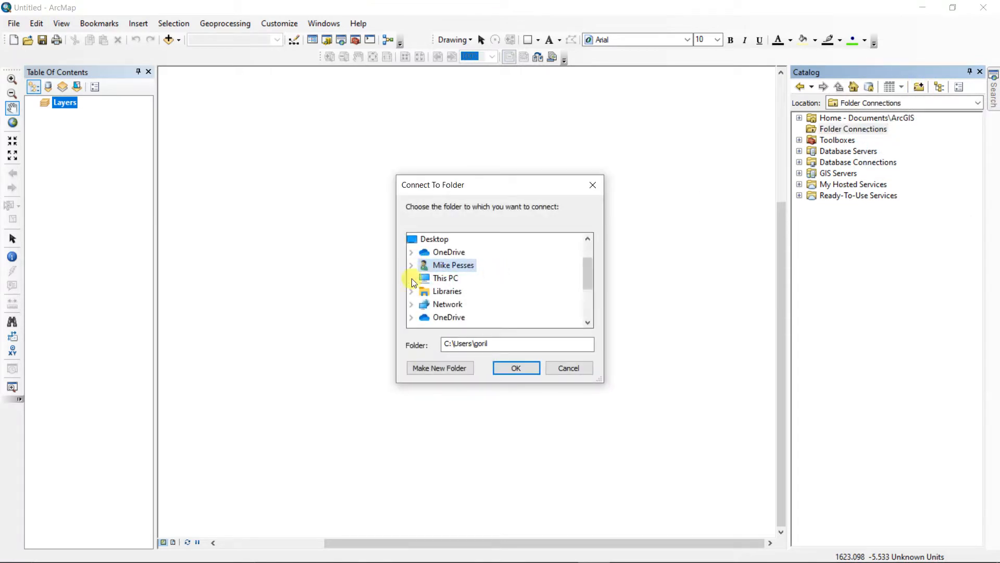
pyautogui.doubleClick(458, 279)
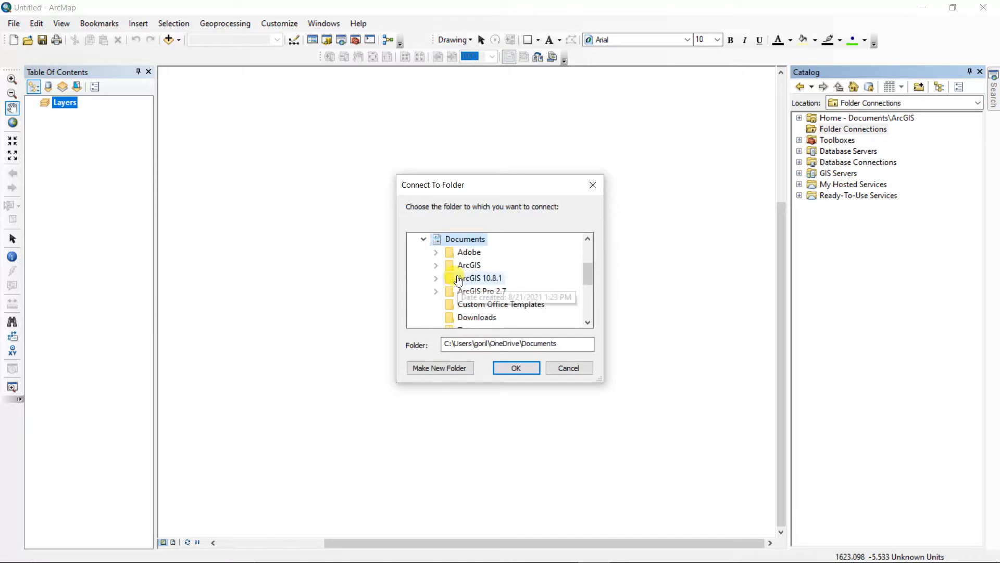
pyautogui.click(516, 368)
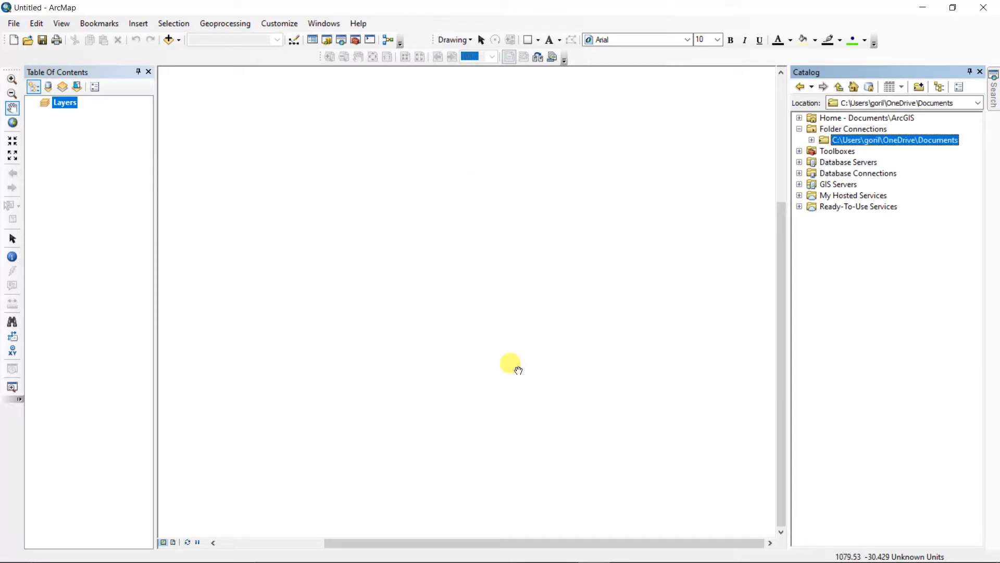
pyautogui.click(811, 139)
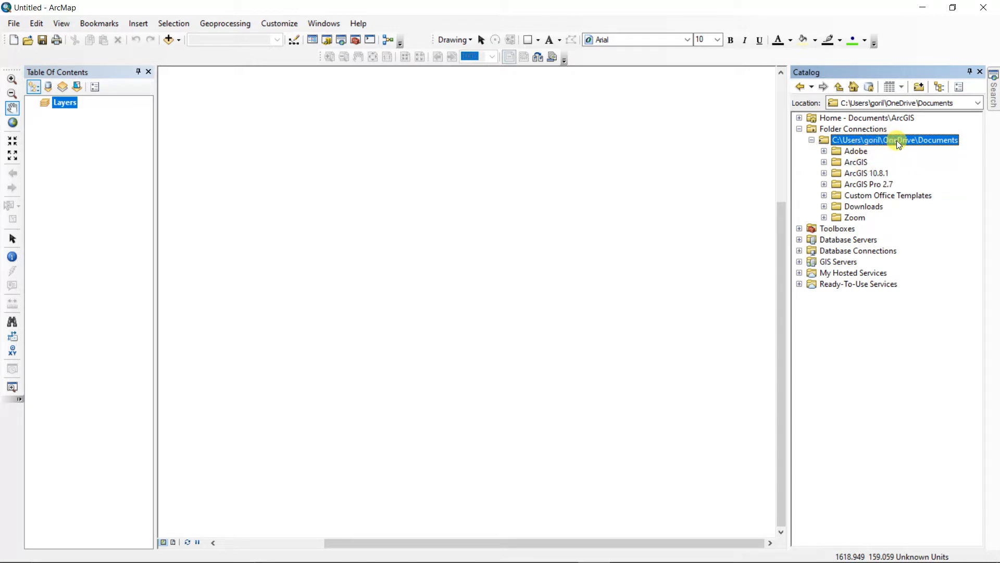
# - Expand the Home - Documents\ArcGIS folder and refresh its contents
pyautogui.click(799, 118)
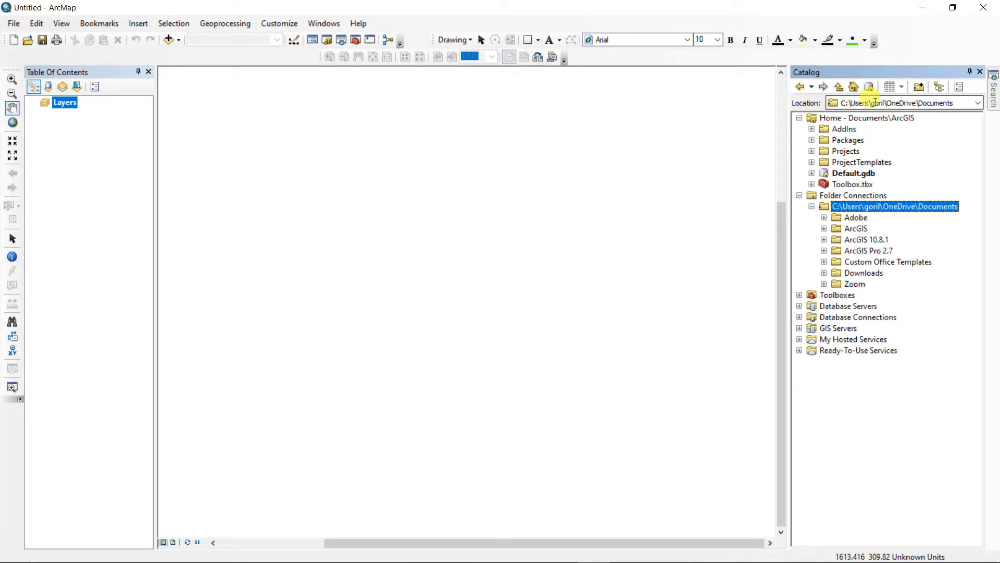
pyautogui.click(897, 119)
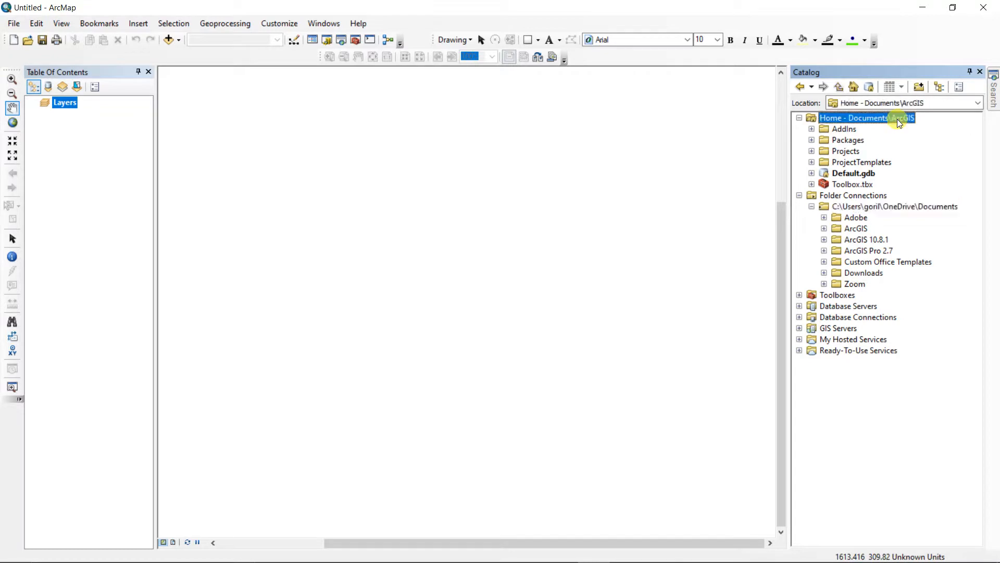
pyautogui.rightClick(897, 119)
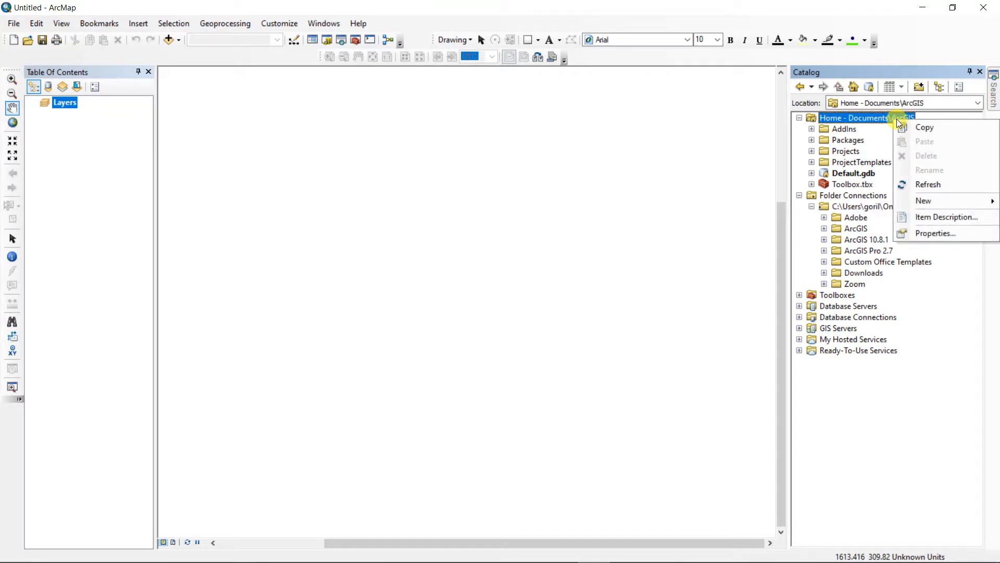
pyautogui.click(927, 184)
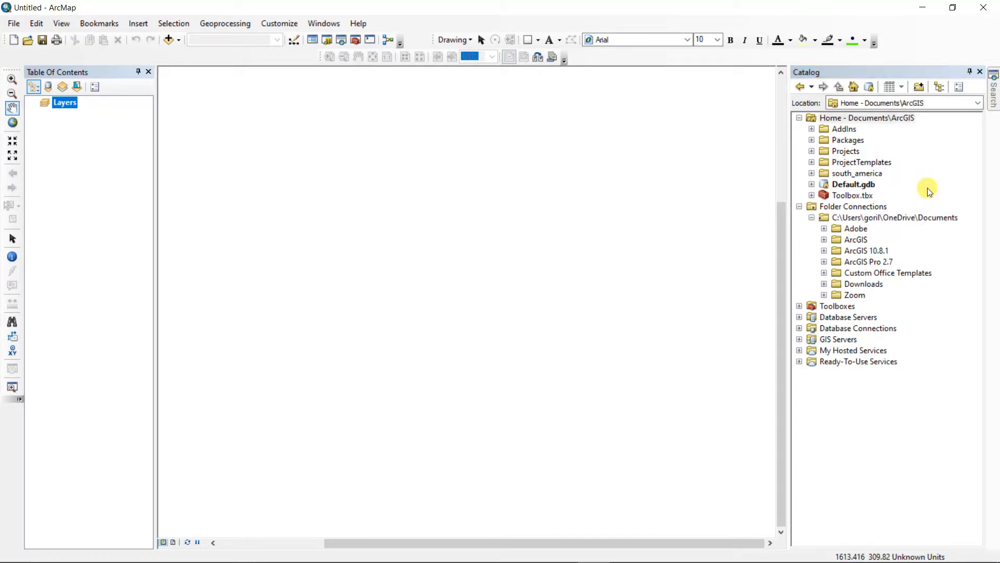
pyautogui.rightClick(867, 119)
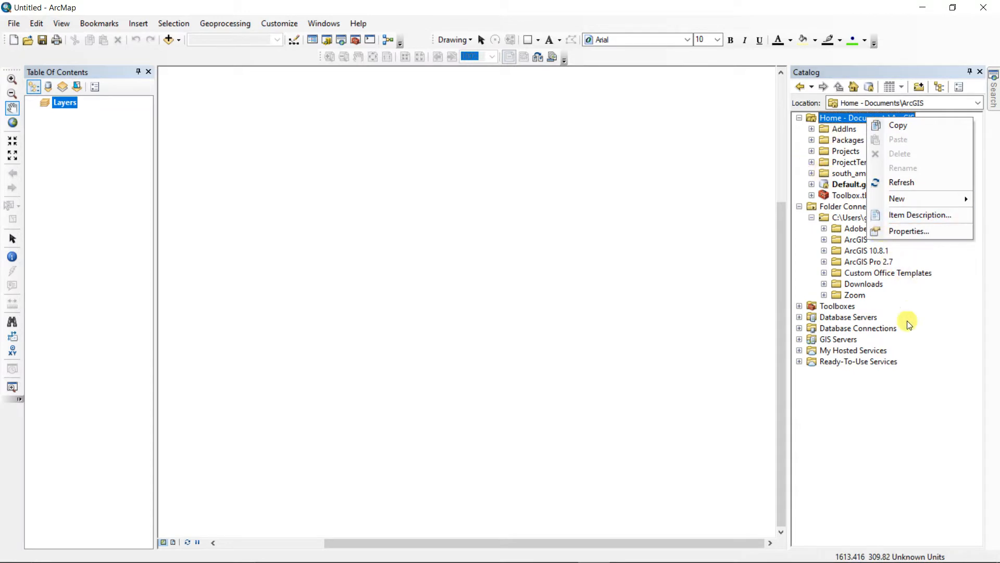
pyautogui.click(915, 410)
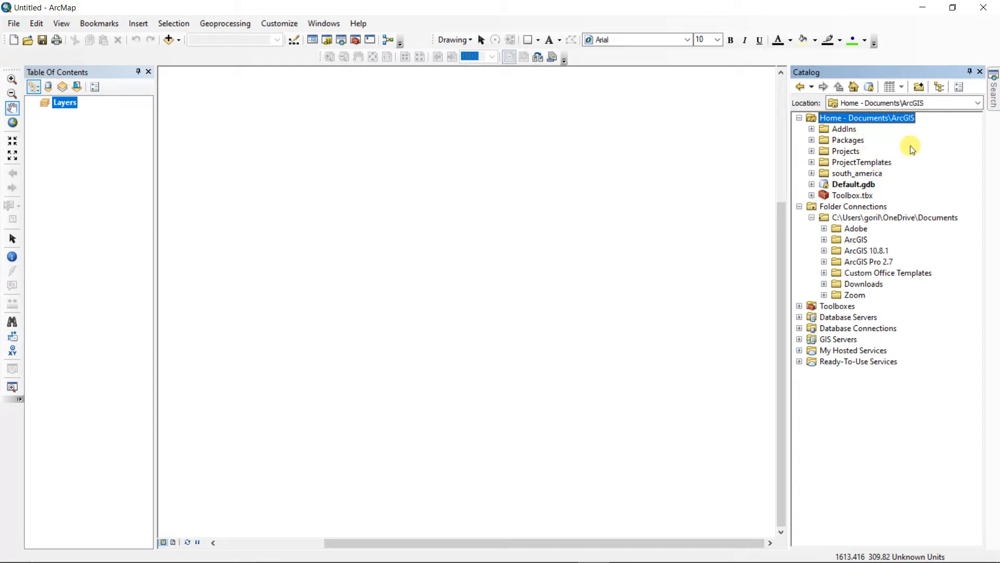
# - Expand the ArcGIS folder under the Documents connection to compare it with Home, and collapse the connection again
pyautogui.rightClick(891, 119)
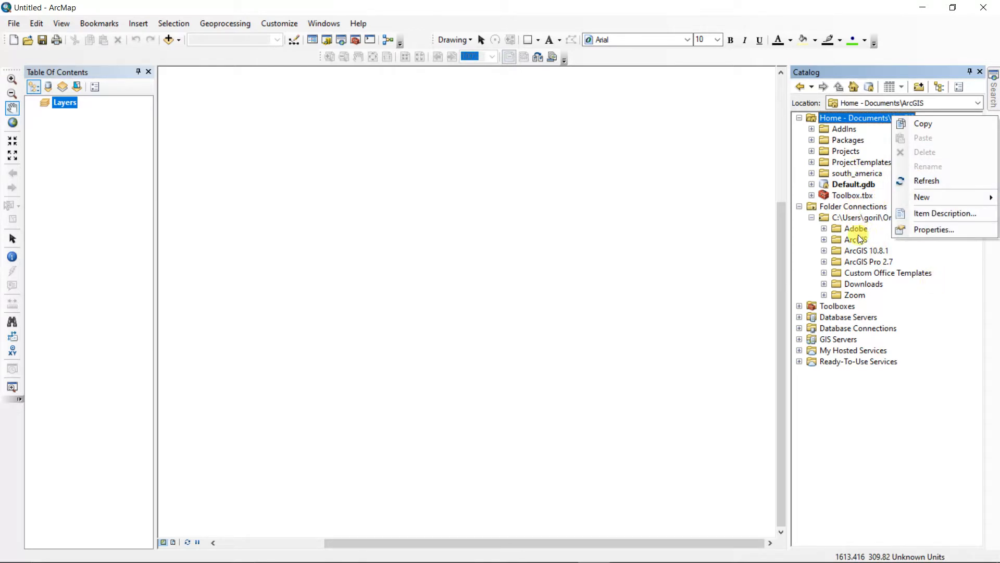
pyautogui.click(846, 241)
pyautogui.click(824, 240)
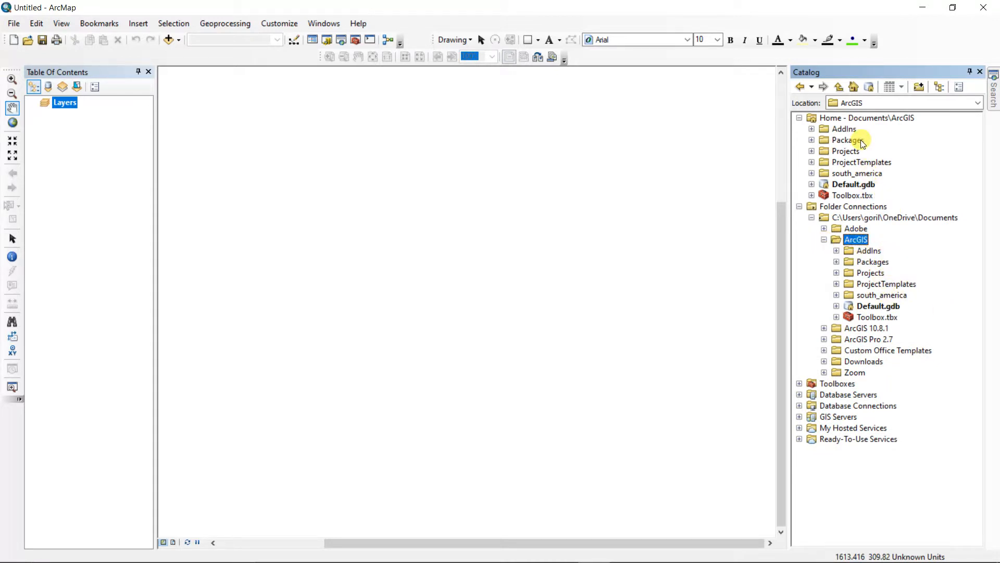
pyautogui.click(824, 240)
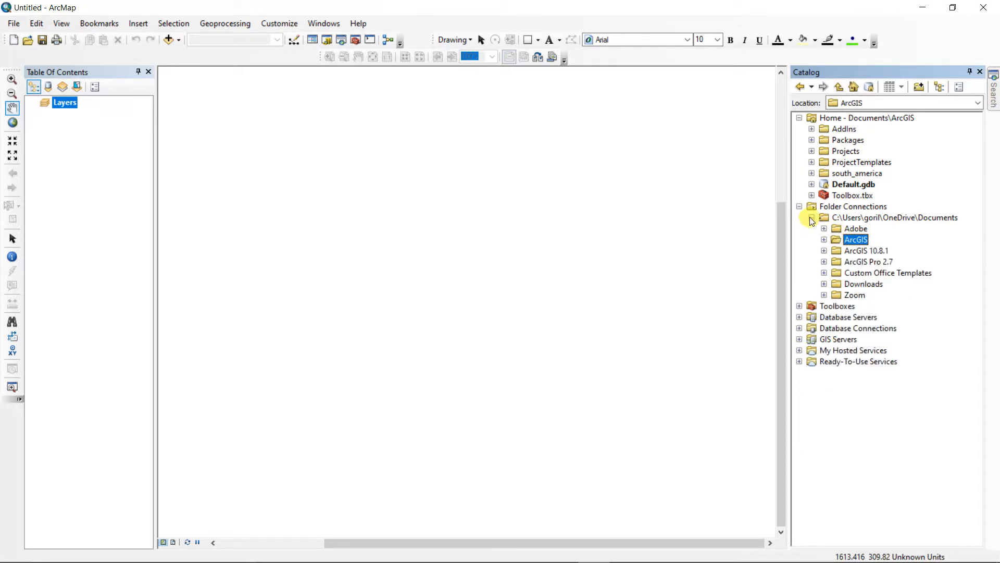
pyautogui.click(811, 217)
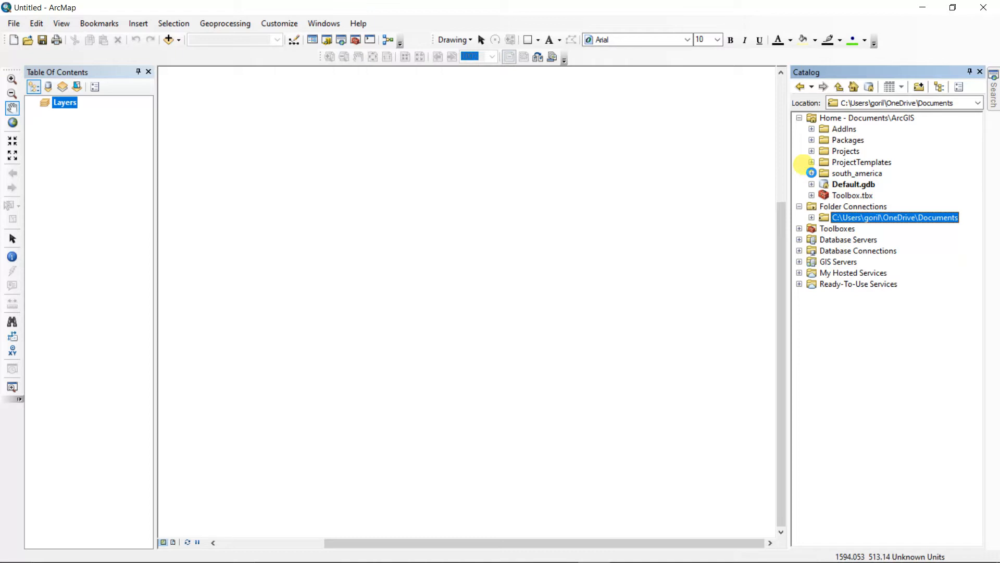
# - Expand south_america under Home and compare its shapefiles with the files in the File Explorer window behind ArcMap
pyautogui.click(811, 172)
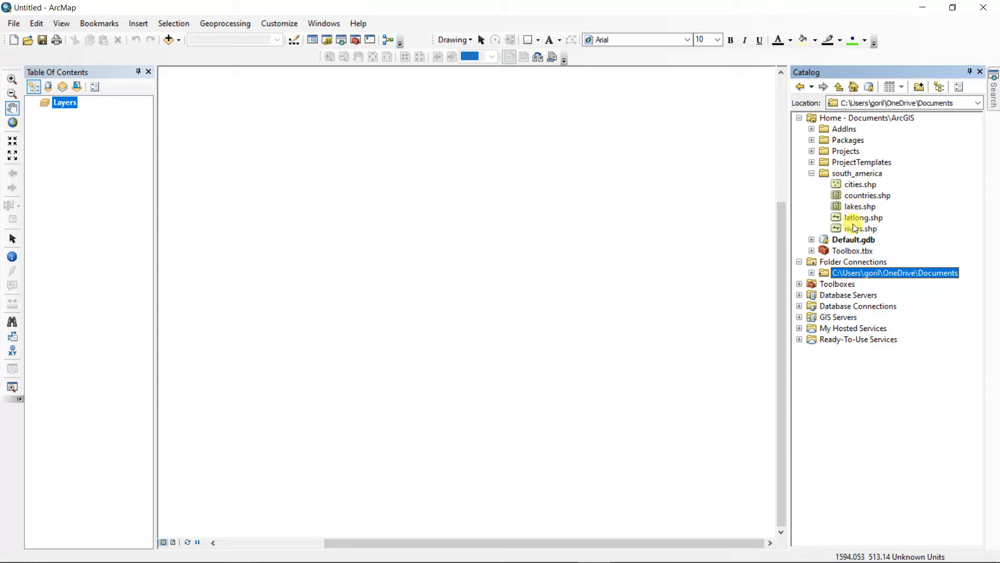
pyautogui.click(953, 9)
pyautogui.moveTo(520, 81); pyautogui.dragTo(816, 49)
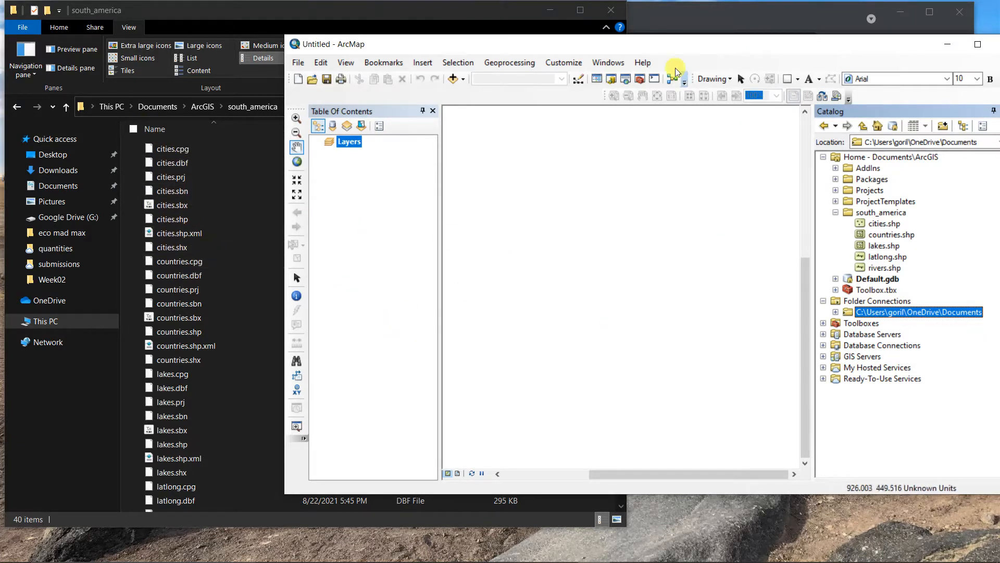
pyautogui.moveTo(698, 46); pyautogui.dragTo(625, 31)
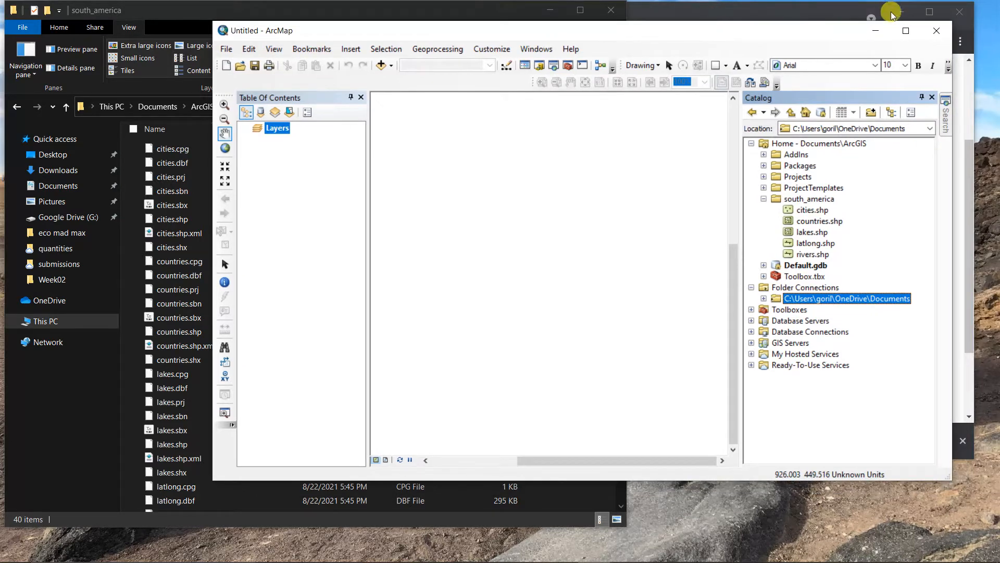
pyautogui.click(906, 29)
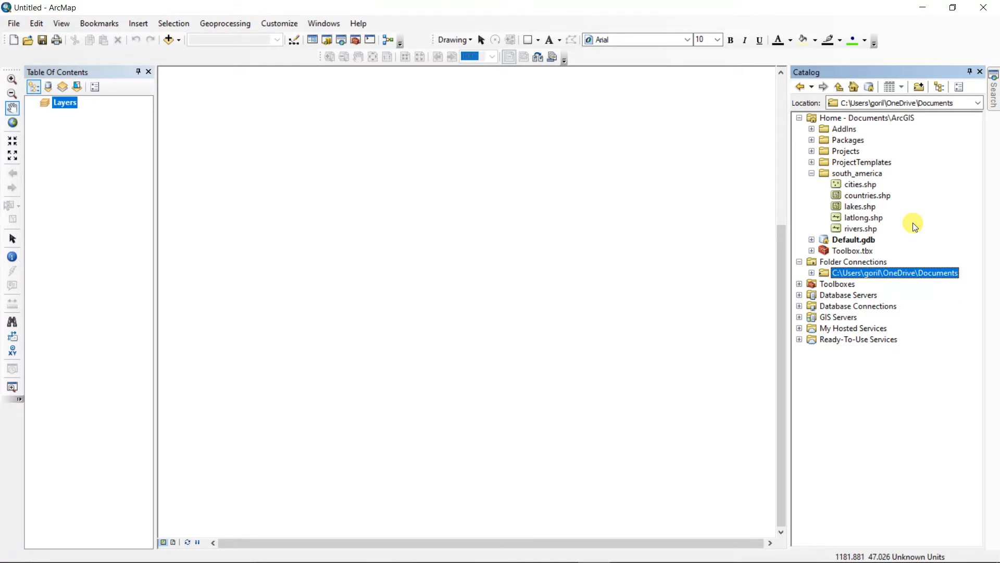
# - Rename the cities.shp shapefile in the south_america folder to sa_cities.shp
pyautogui.click(852, 183)
pyautogui.rightClick(852, 183)
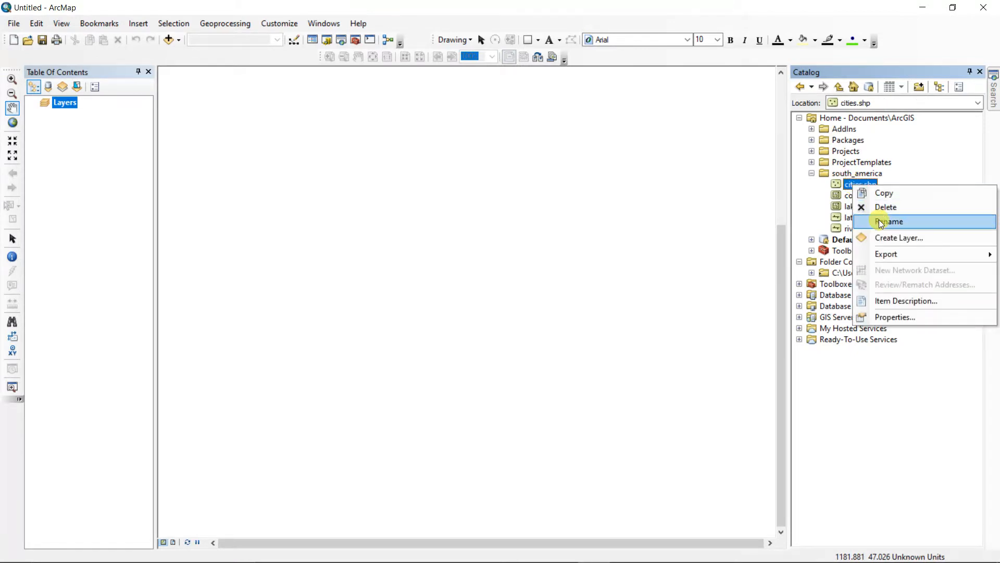
pyautogui.click(879, 220)
pyautogui.click(850, 186)
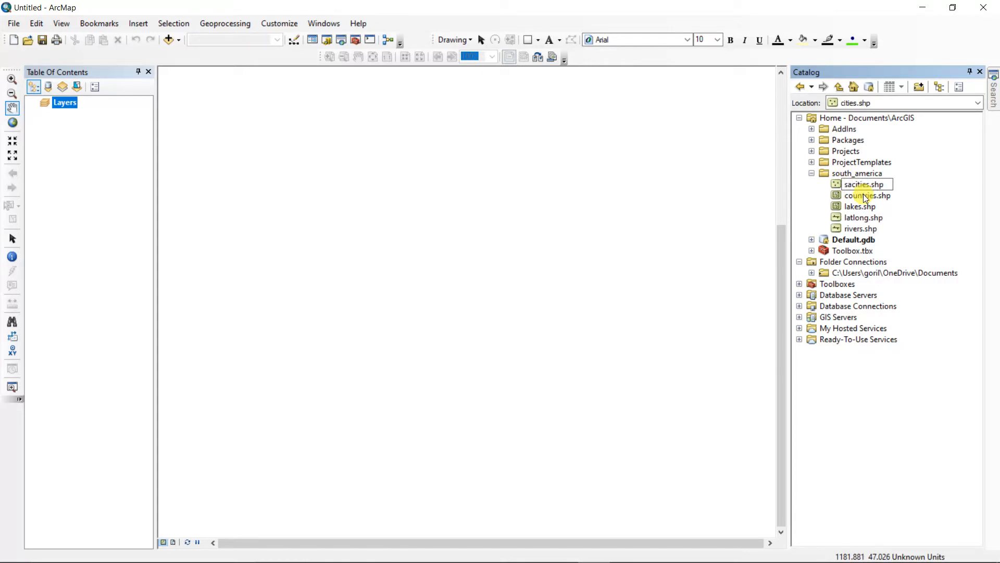
pyautogui.write('sa_')
pyautogui.click(887, 392)
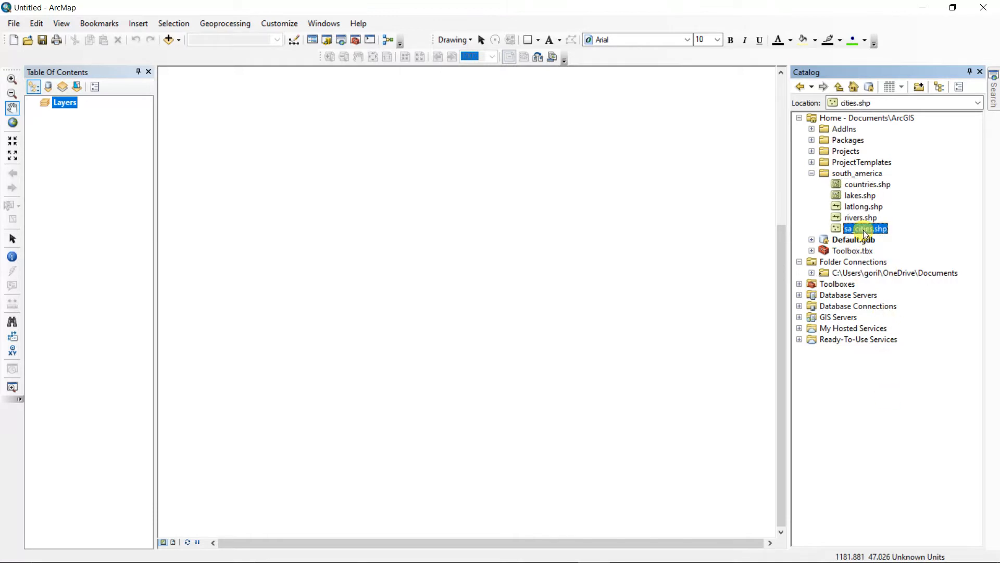
# - Check the sa_cities component files in the south_america folder in File Explorer, and return to the maximized ArcMap window
pyautogui.click(952, 7)
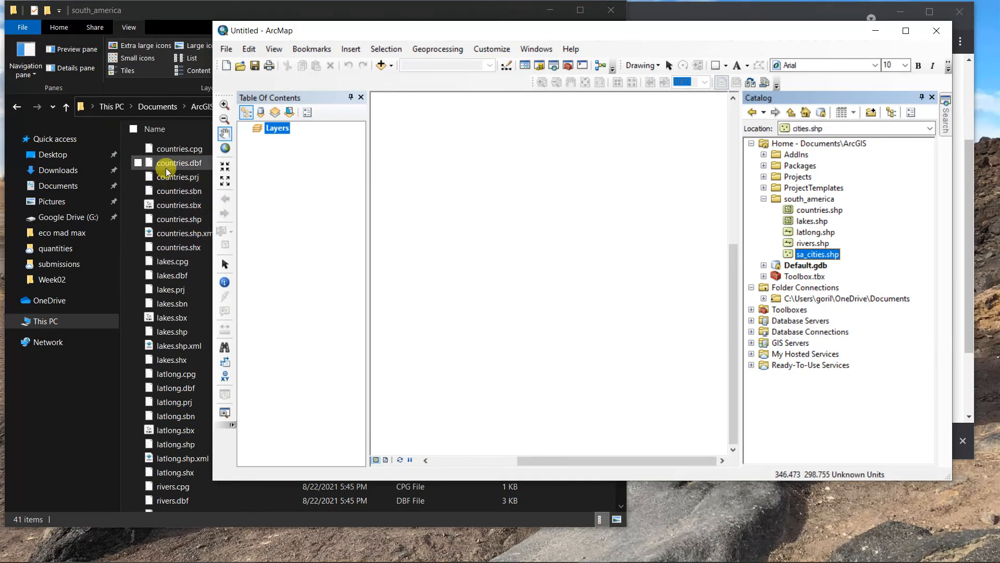
pyautogui.click(161, 8)
pyautogui.scroll(-5, 203, 368)
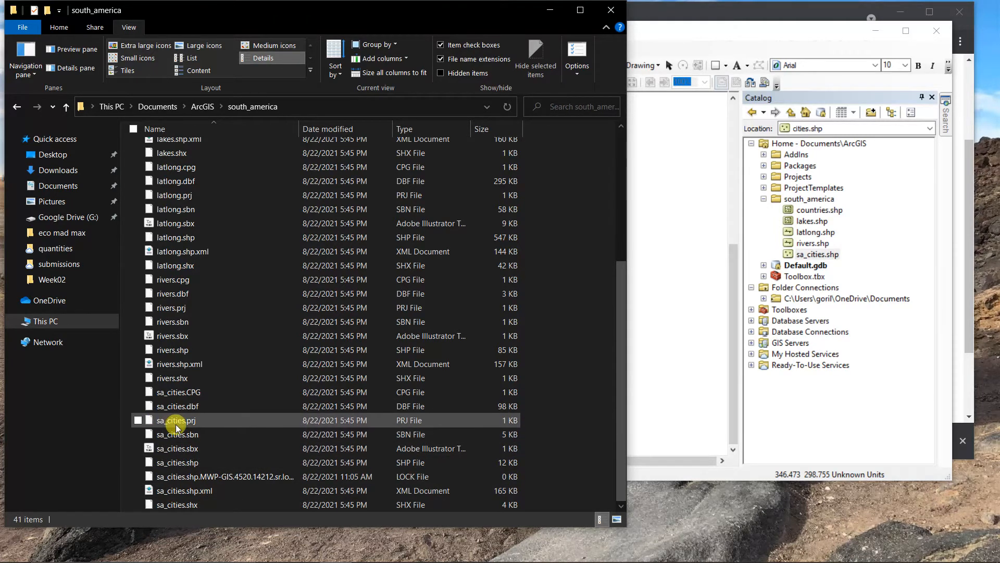
pyautogui.scroll(5, 189, 426)
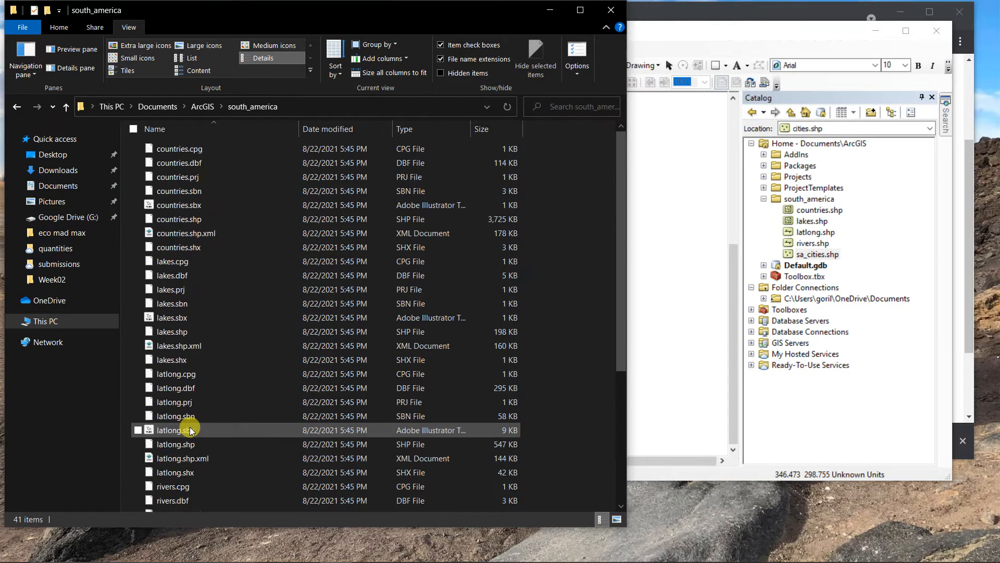
pyautogui.click(645, 29)
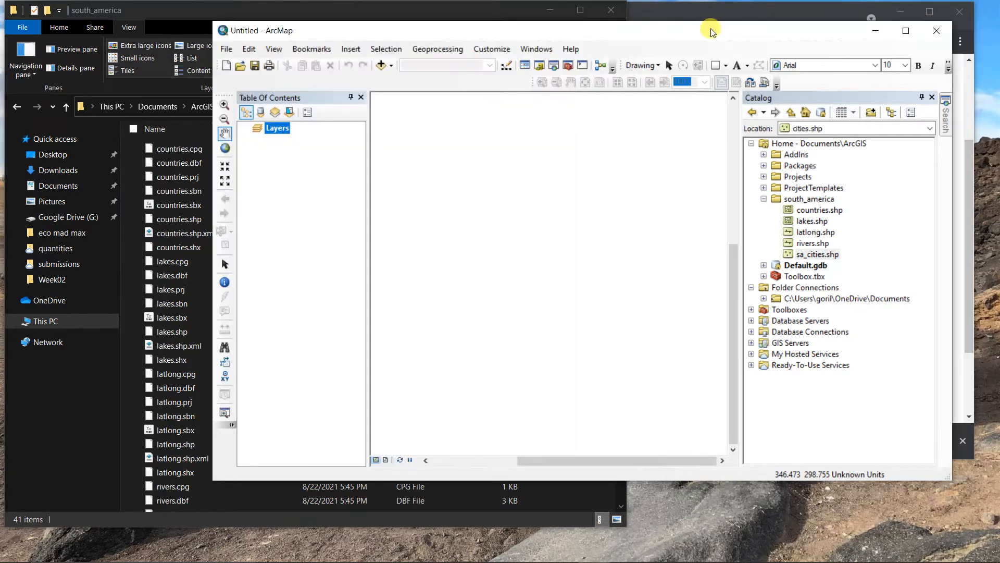
pyautogui.click(907, 30)
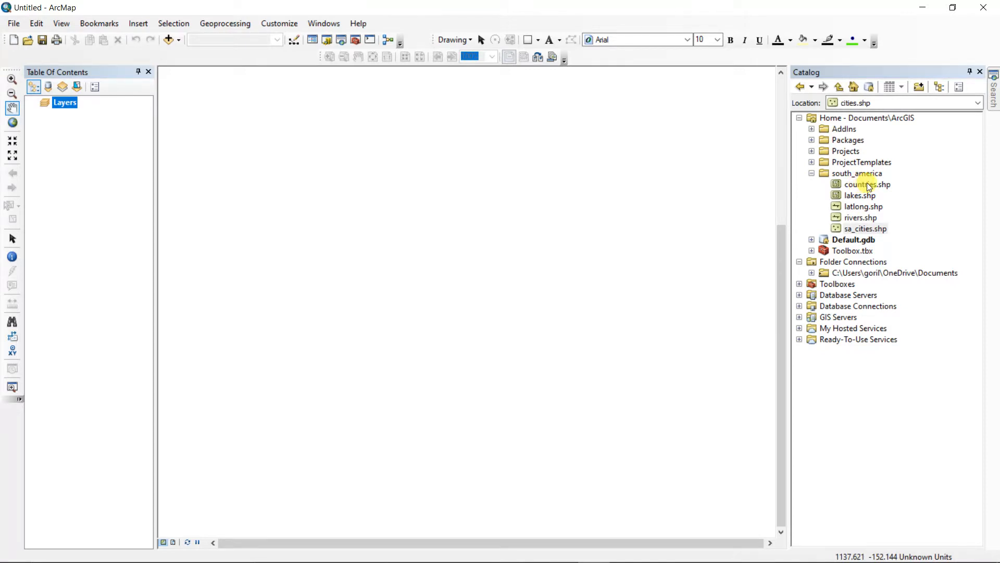
# - Add the countries.shp shapefile from the south_america folder in the Catalog to the map as a layer
pyautogui.moveTo(867, 184); pyautogui.dragTo(489, 226)
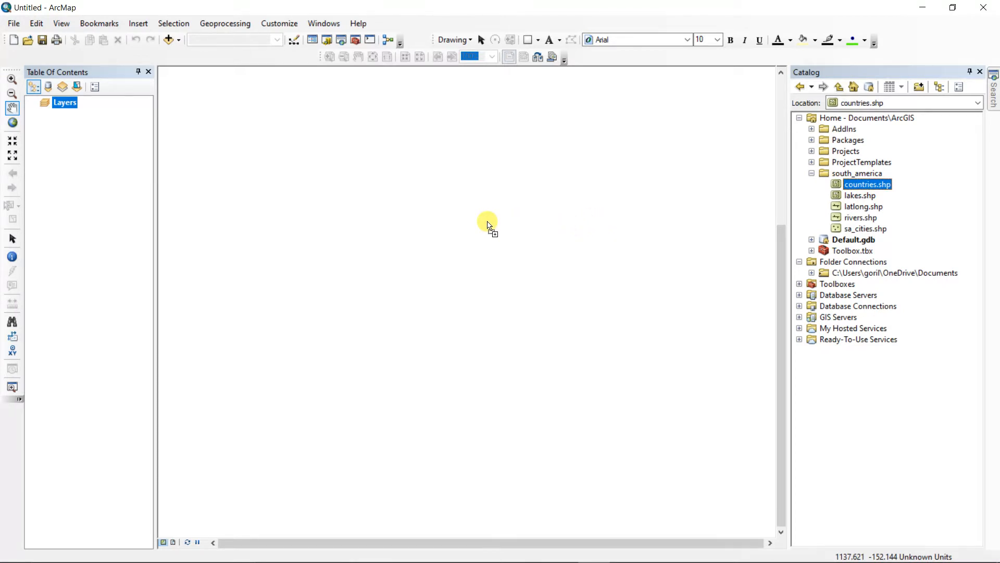
pyautogui.moveTo(489, 225); pyautogui.dragTo(486, 222)
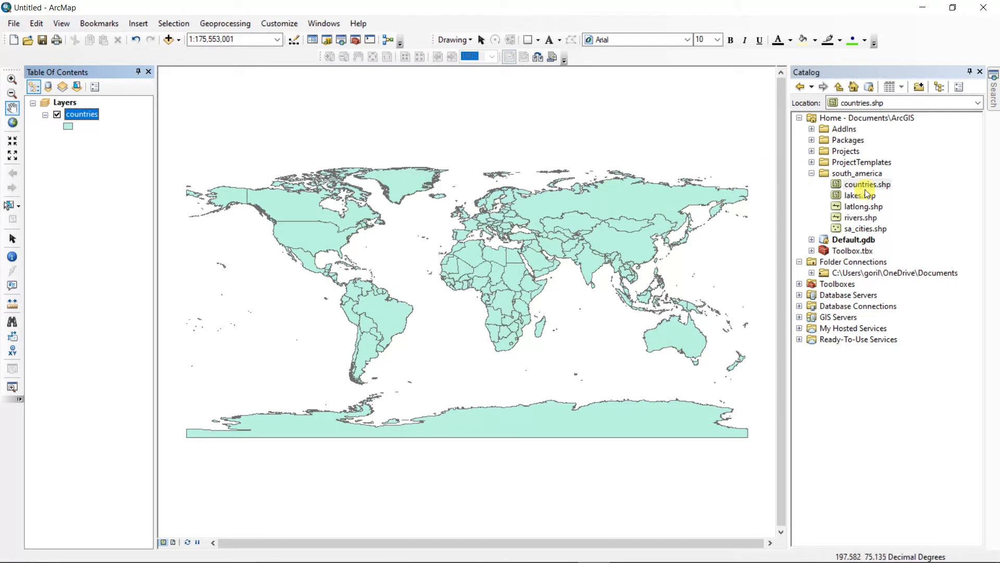
pyautogui.click(858, 174)
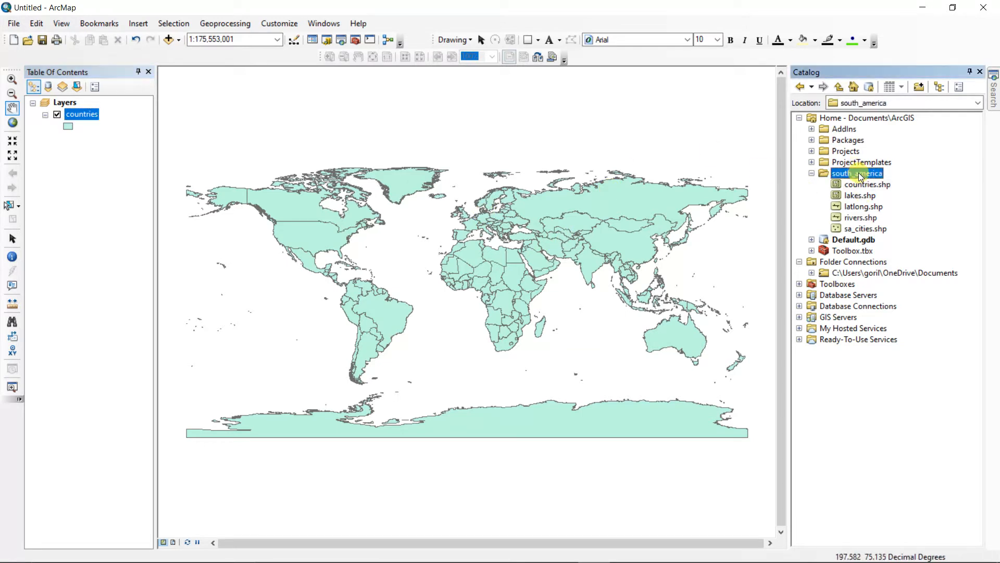
pyautogui.moveTo(859, 173); pyautogui.dragTo(439, 144)
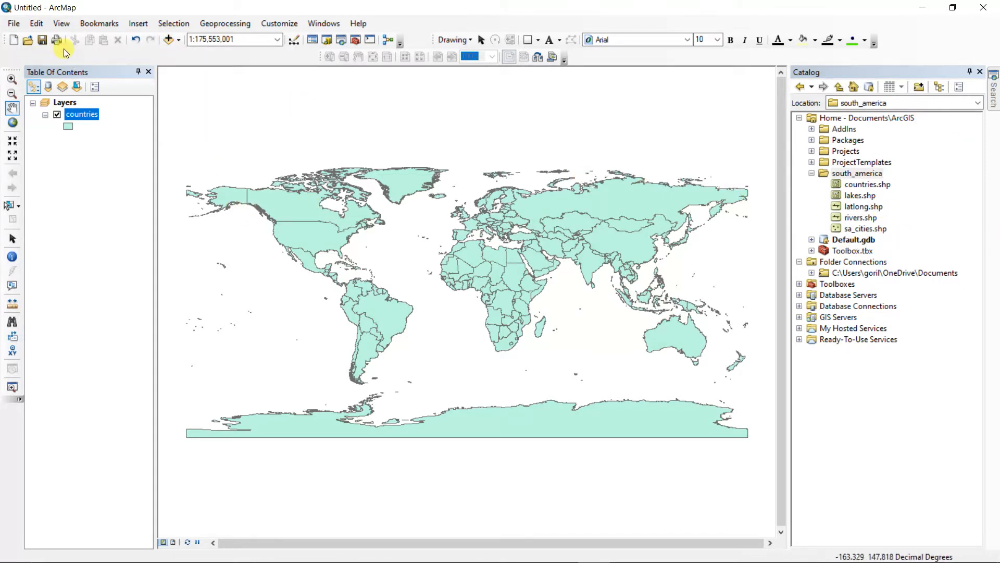
# - Add lakes.shp, latlong.shp, rivers.shp and sa_cities.shp from the south_america folder to the map together with Add Data
pyautogui.click(170, 42)
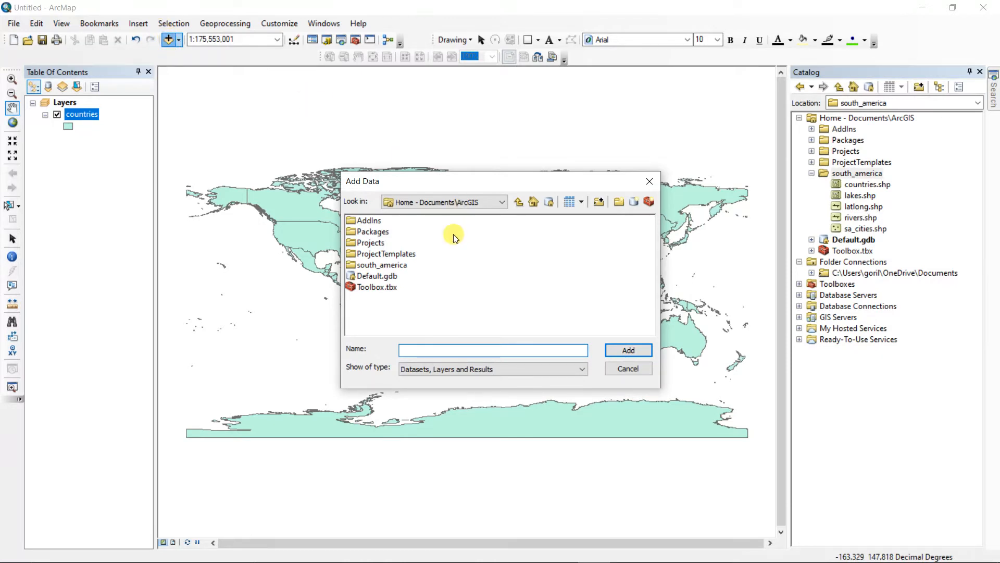
pyautogui.doubleClick(377, 266)
pyautogui.click(375, 231)
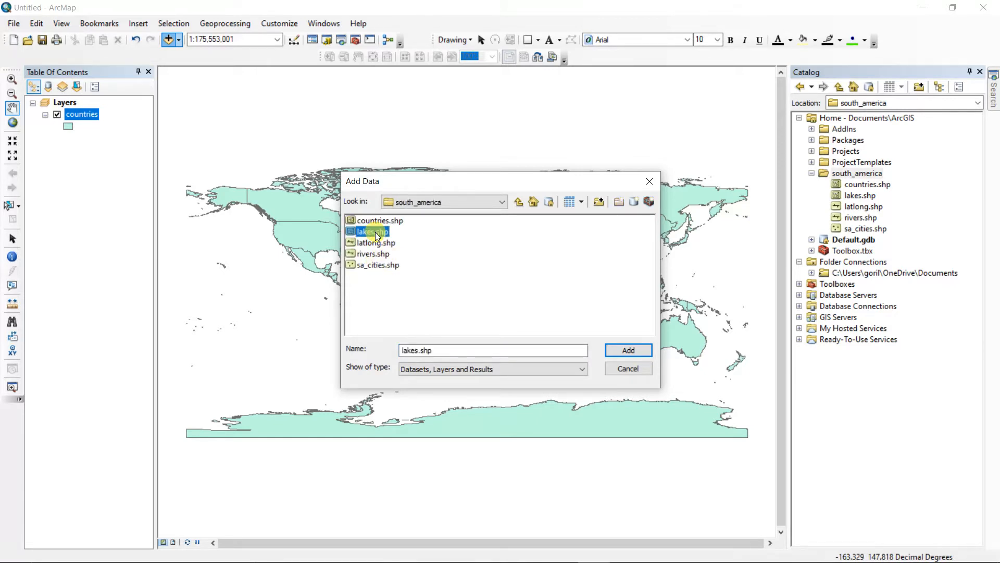
pyautogui.keyDown('shift'); pyautogui.click(383, 267); pyautogui.keyUp('shift')
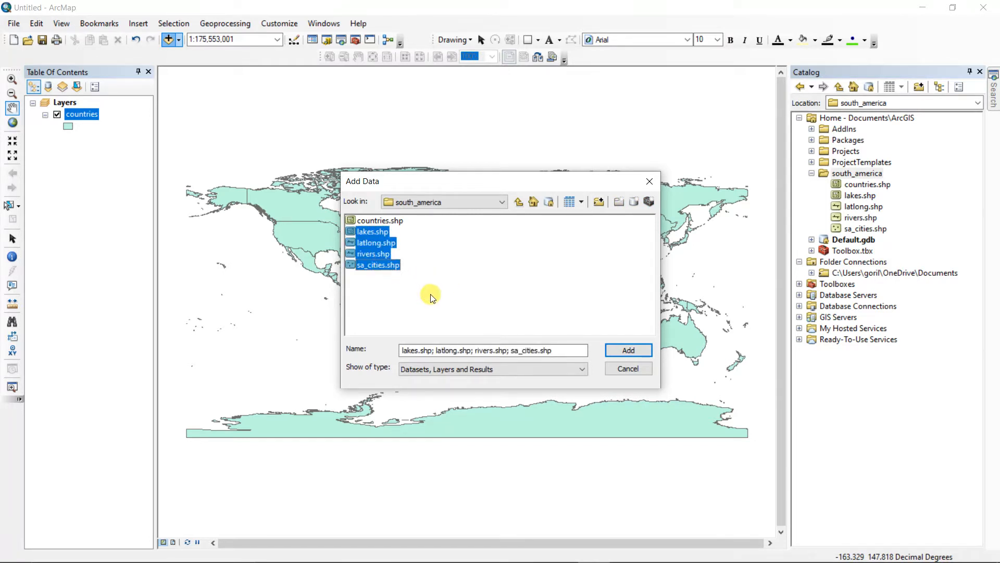
pyautogui.click(635, 351)
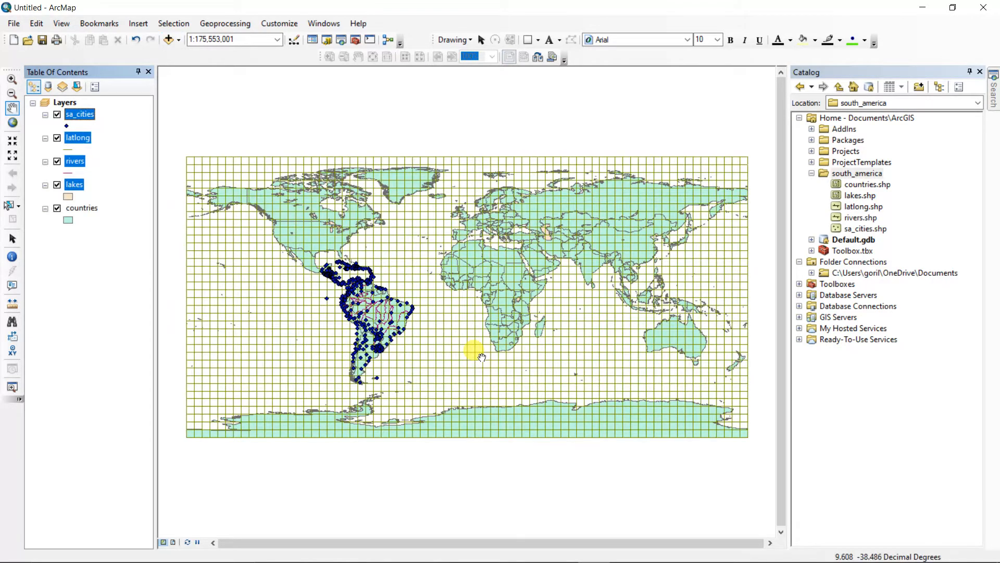
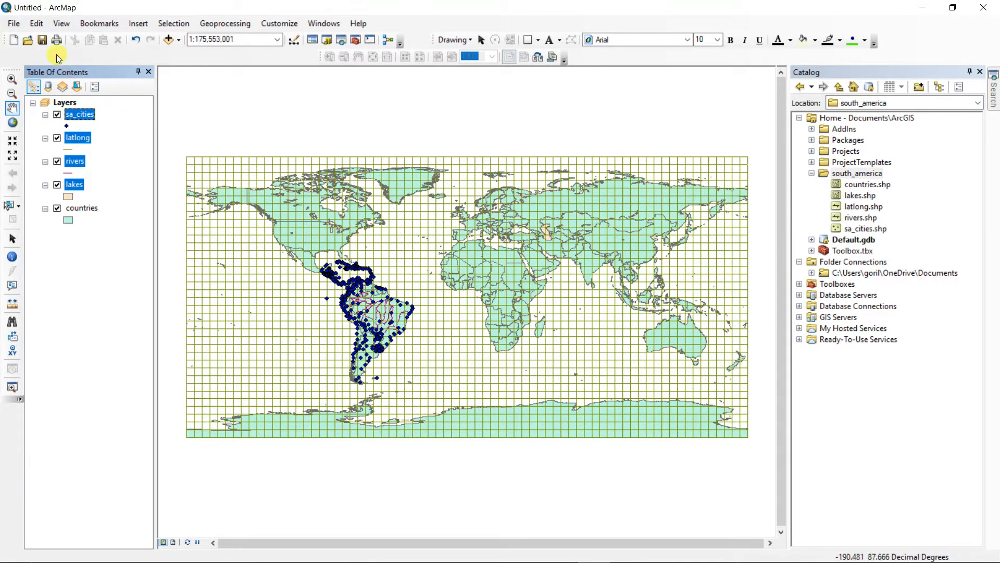
# - Save the map document in the south_america folder as an .mxd file named south_america_ followed by the author's last name
pyautogui.click(42, 41)
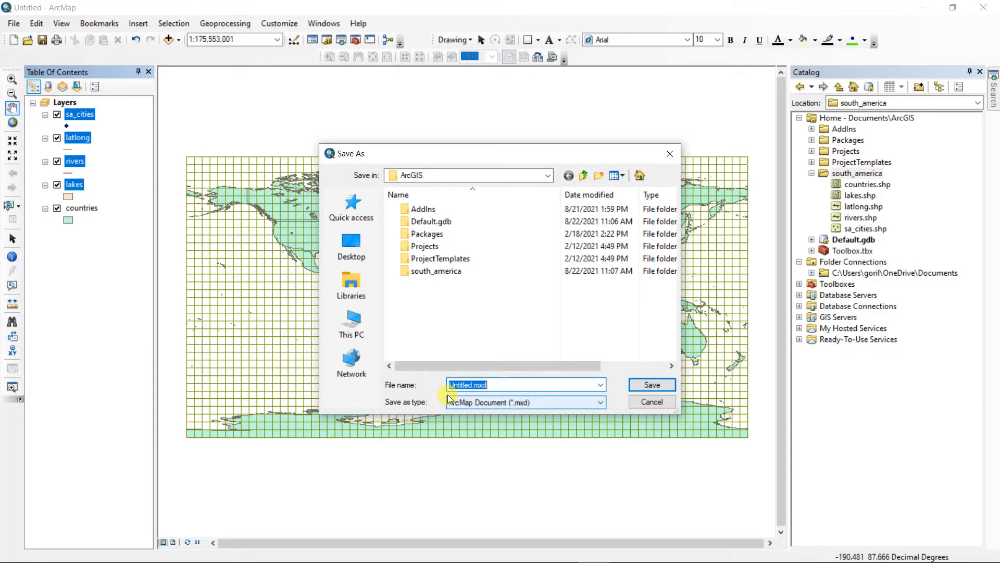
pyautogui.doubleClick(446, 271)
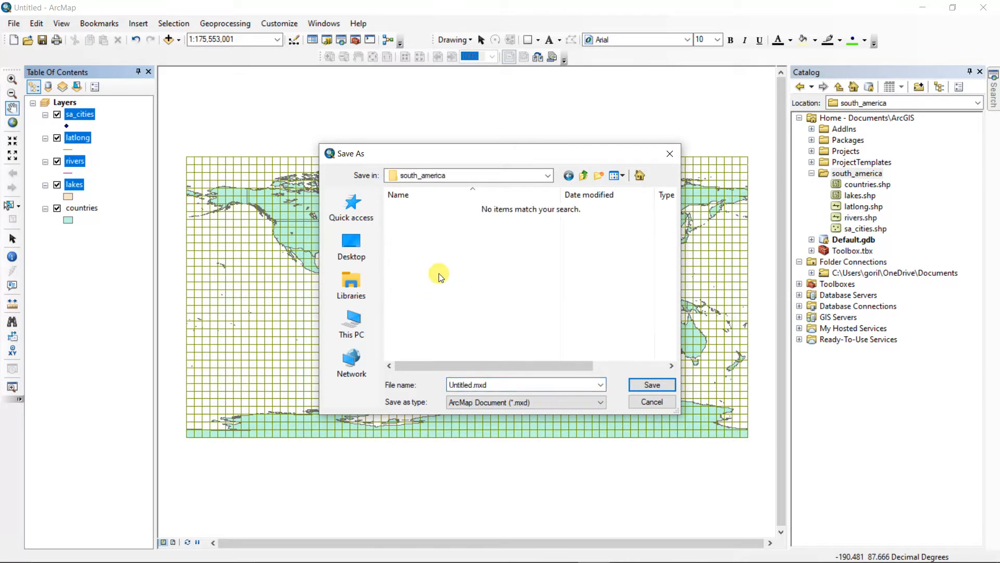
pyautogui.click(470, 383)
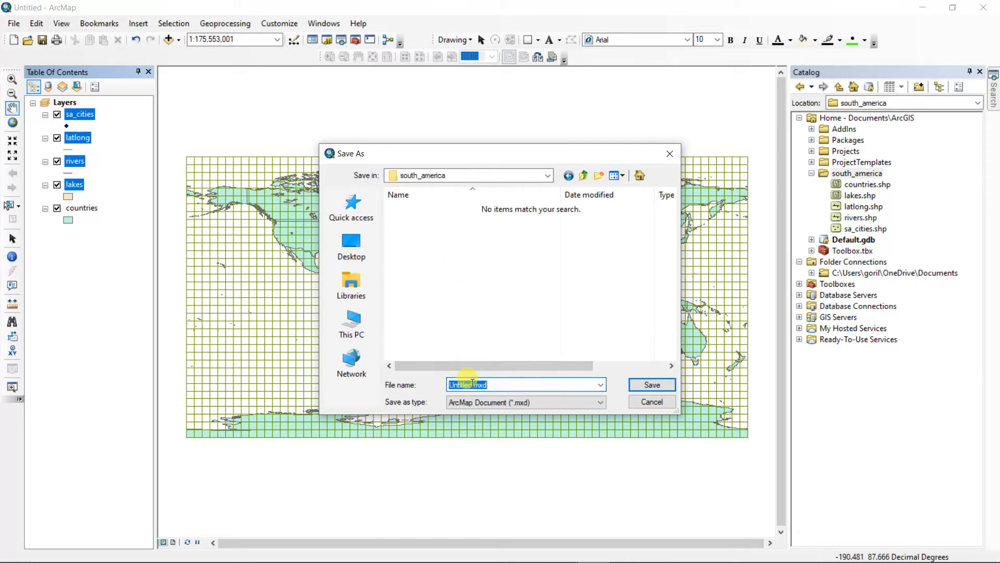
pyautogui.moveTo(473, 384); pyautogui.dragTo(433, 388)
pyautogui.write('s')
pyautogui.write('outh')
pyautogui.write('_amer')
pyautogui.write('ica_pesse')
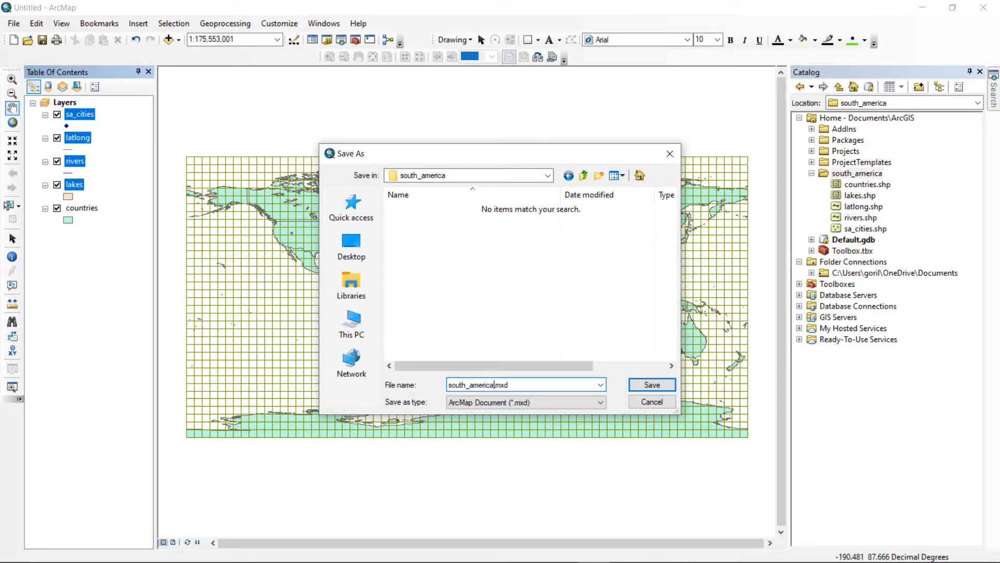
pyautogui.write('s')
pyautogui.click(651, 385)
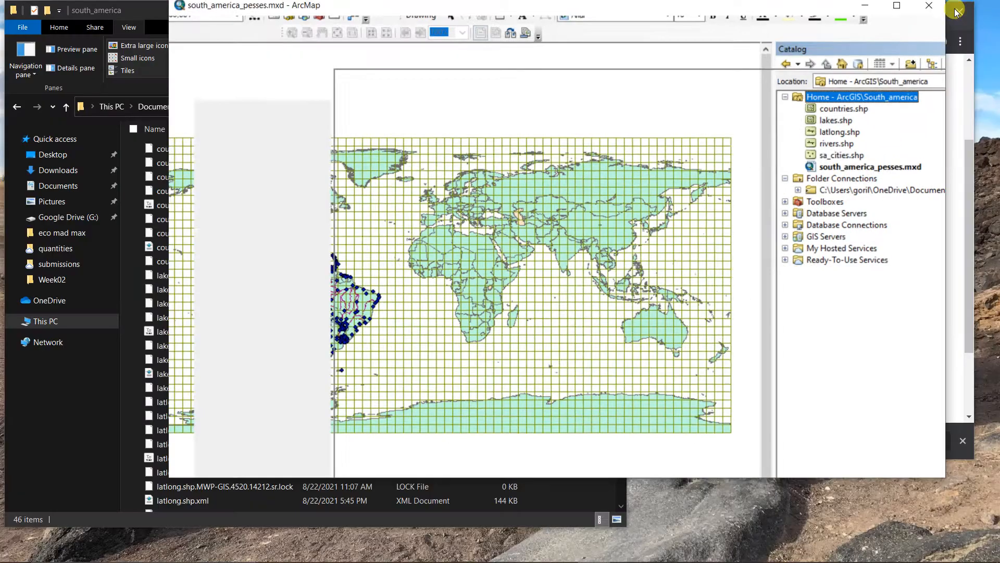
# - Examine the south_america folder in File Explorer for the saved .mxd and lock files, and return to the maximized ArcMap window
pyautogui.click(953, 8)
pyautogui.click(141, 14)
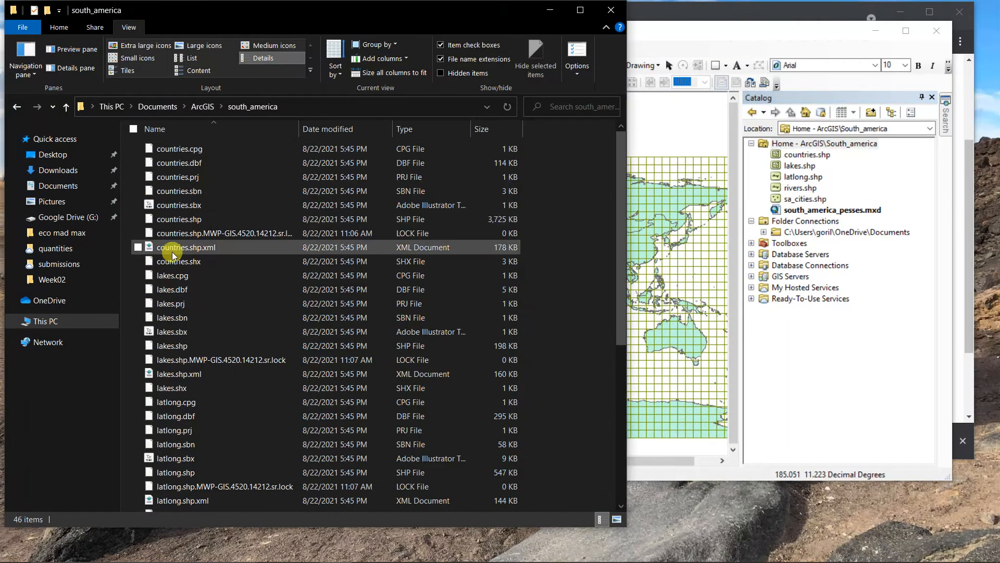
pyautogui.scroll(-7, 224, 371)
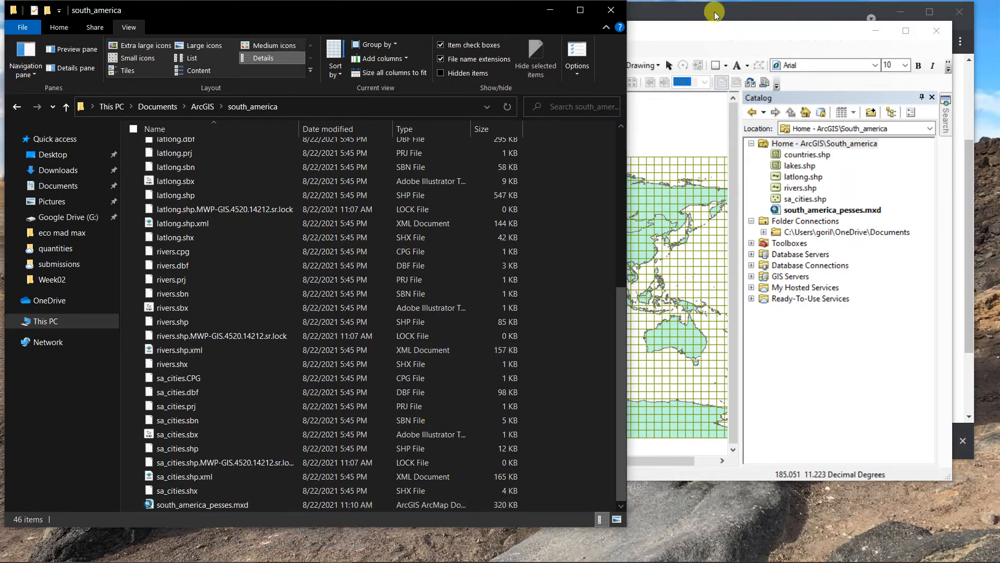
pyautogui.click(717, 28)
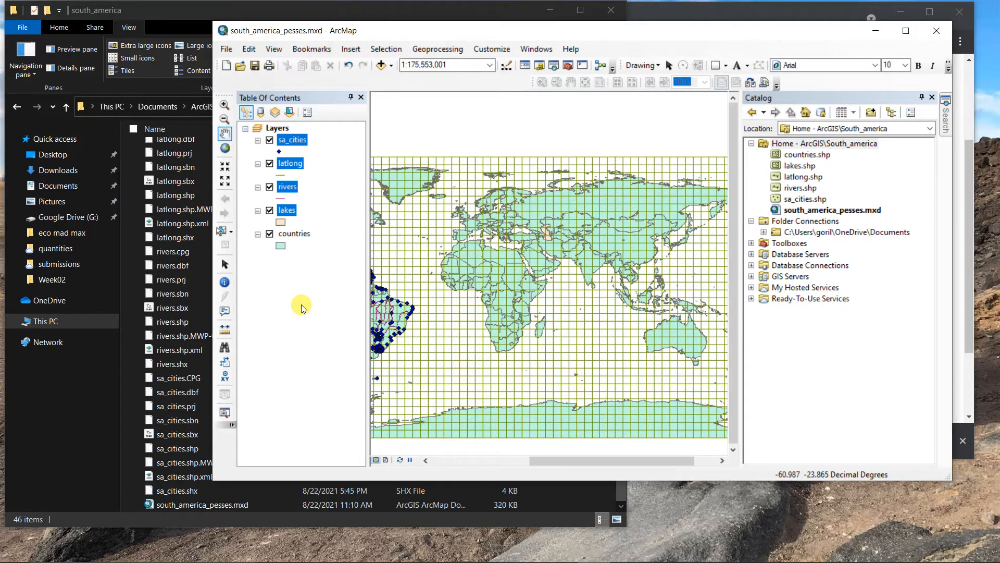
pyautogui.click(906, 30)
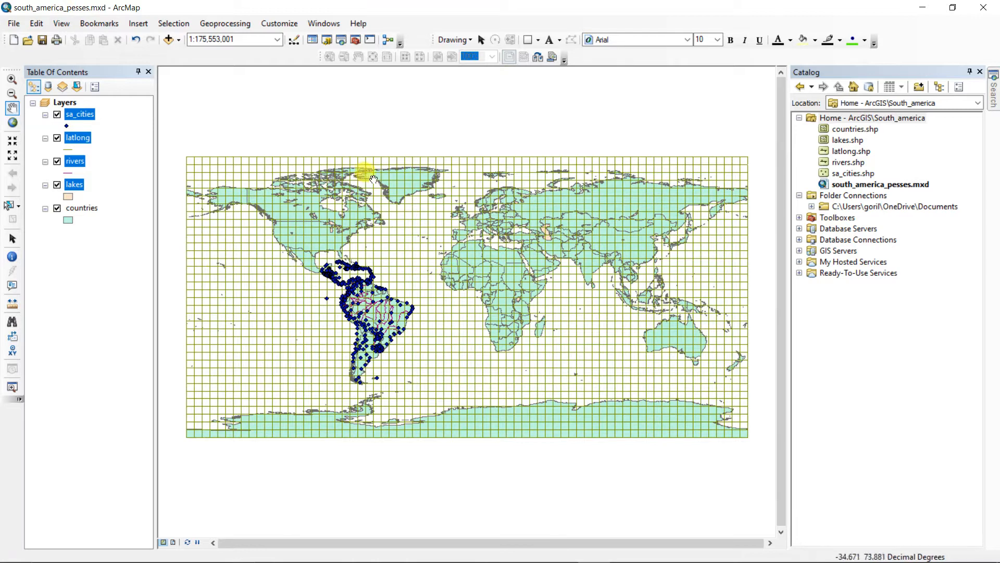
# - Save the map document again and close the Catalog window to enlarge the map view
pyautogui.click(44, 42)
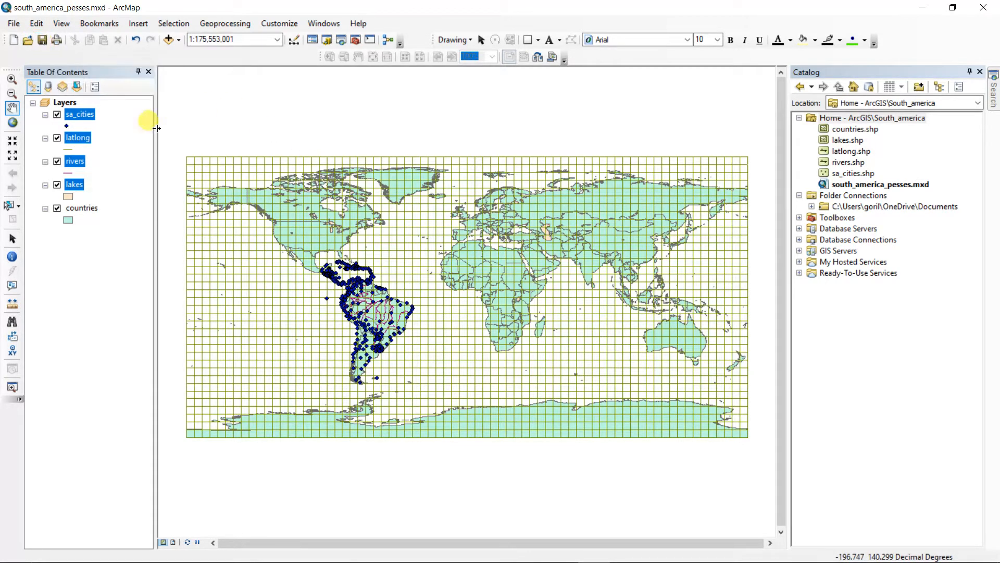
pyautogui.click(12, 23)
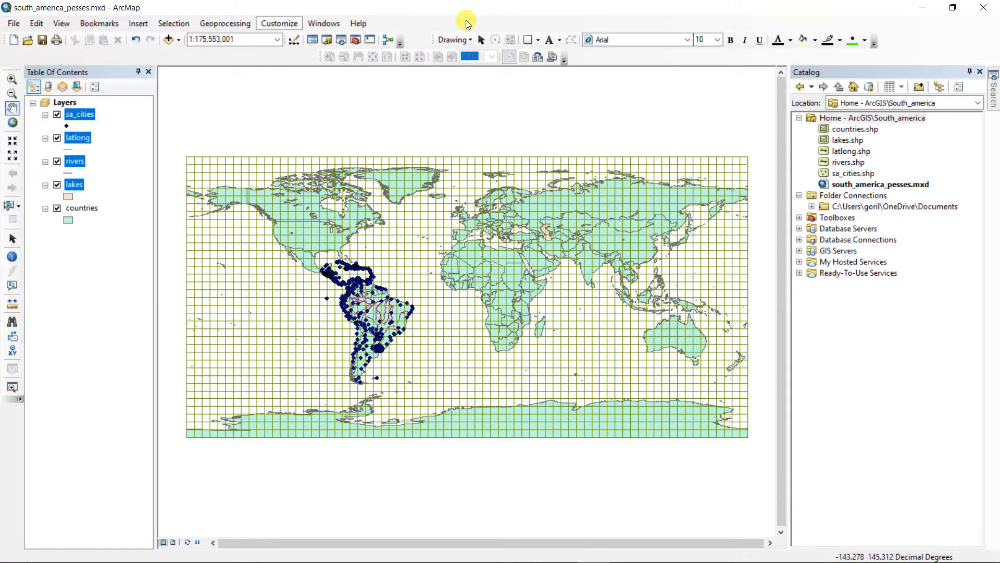
pyautogui.click(518, 4)
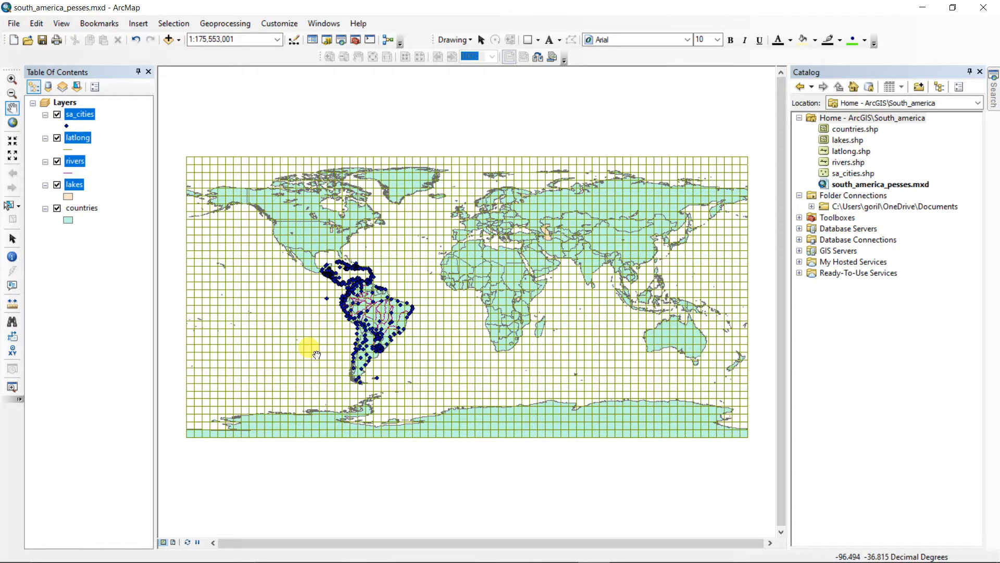
pyautogui.click(980, 71)
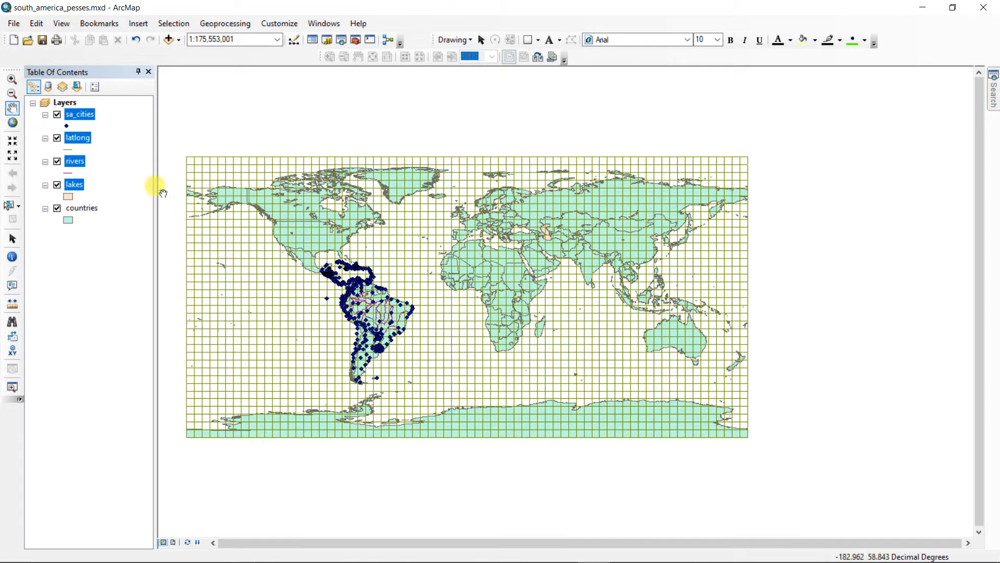
# - Zoom the map in to the extent of South America with the Zoom In tool
pyautogui.click(14, 82)
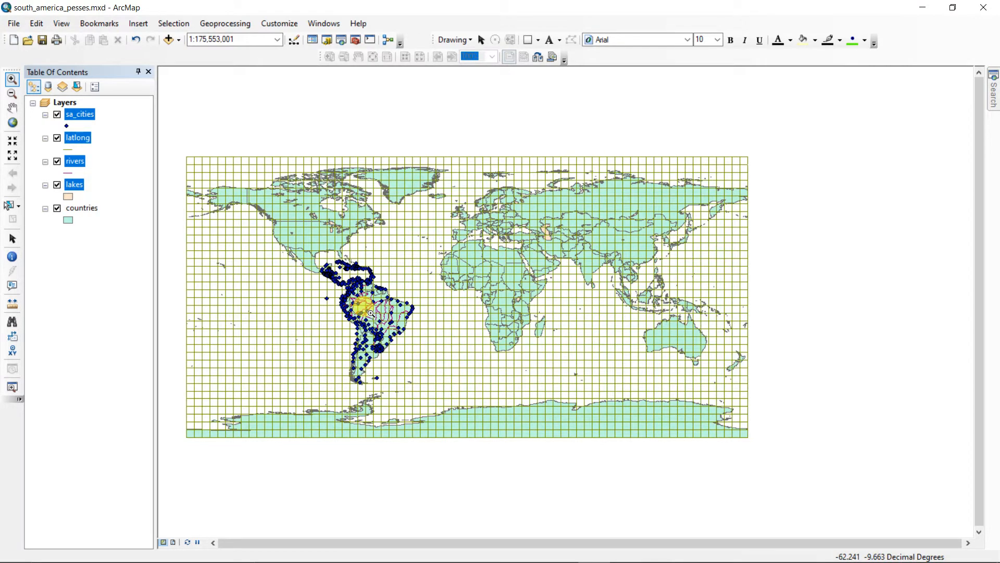
pyautogui.scroll(1, 370, 313)
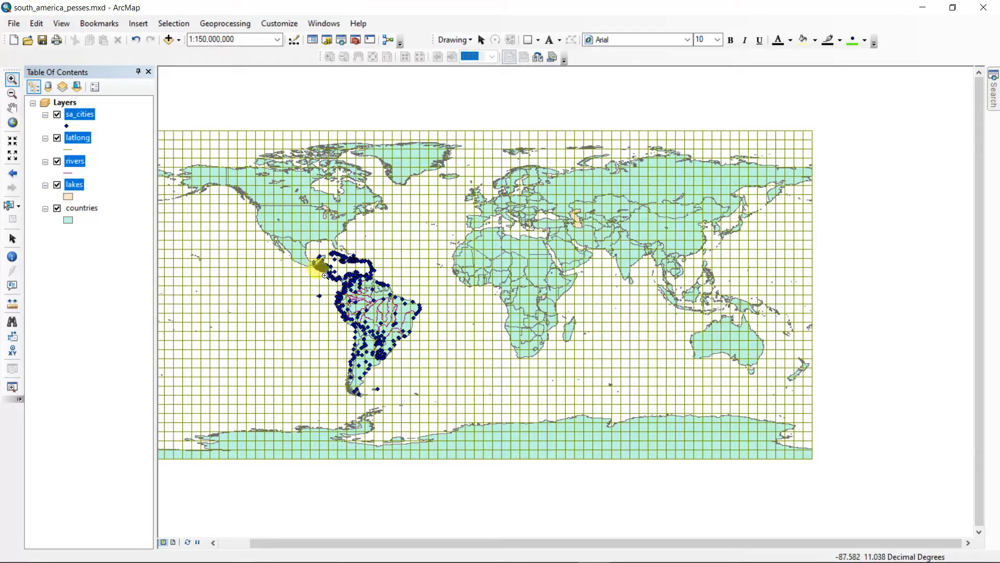
pyautogui.moveTo(383, 334); pyautogui.dragTo(428, 401)
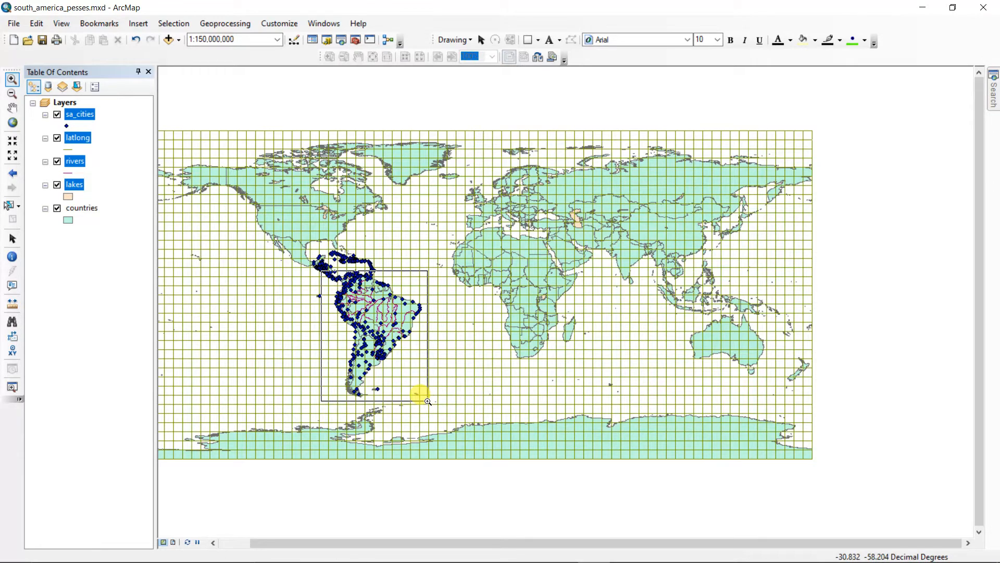
pyautogui.moveTo(428, 401); pyautogui.dragTo(427, 402)
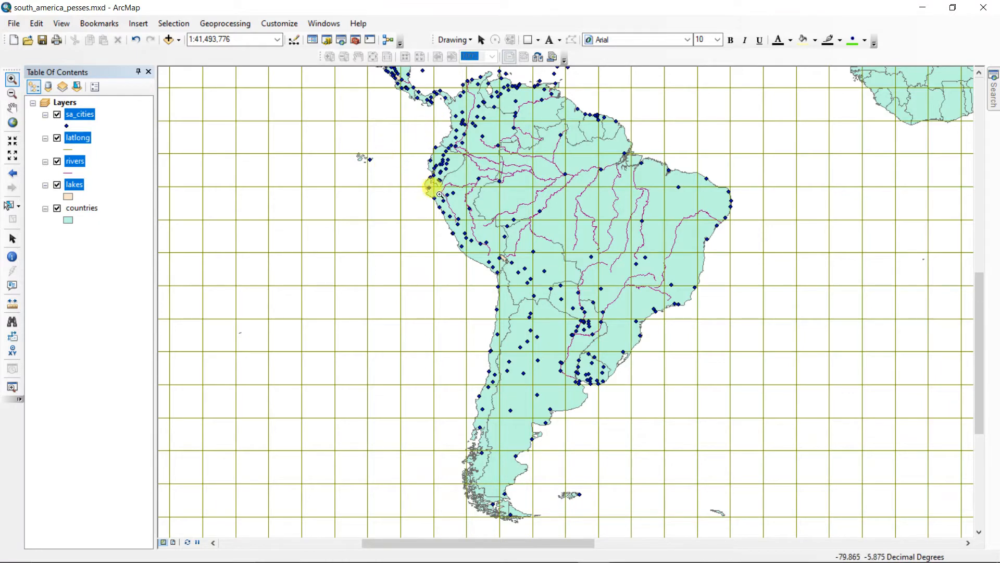
# - Zoom in closely on the northwestern part of South America, and go back through the previous extents to the whole continent
pyautogui.moveTo(411, 136); pyautogui.dragTo(540, 282)
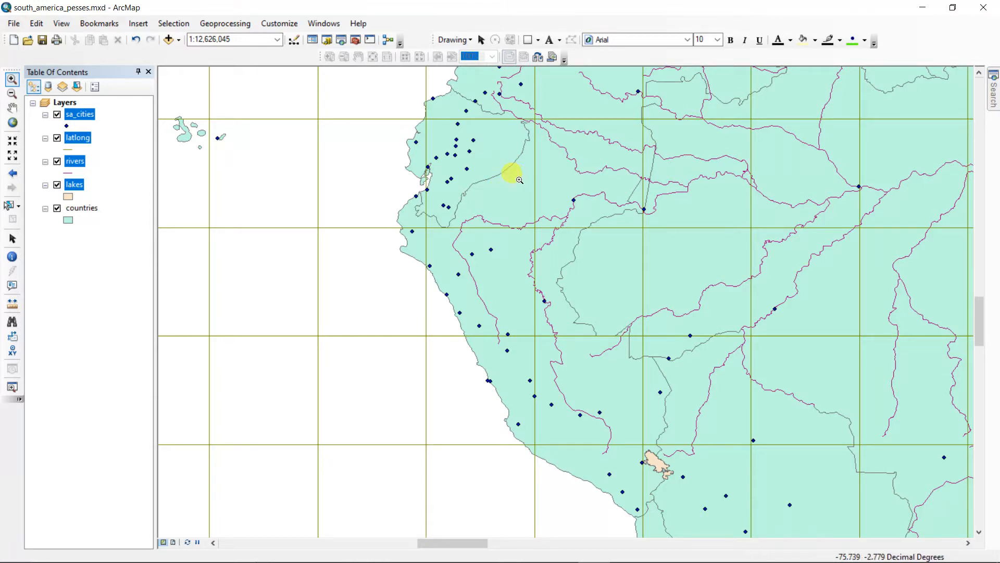
pyautogui.moveTo(517, 183); pyautogui.dragTo(526, 193)
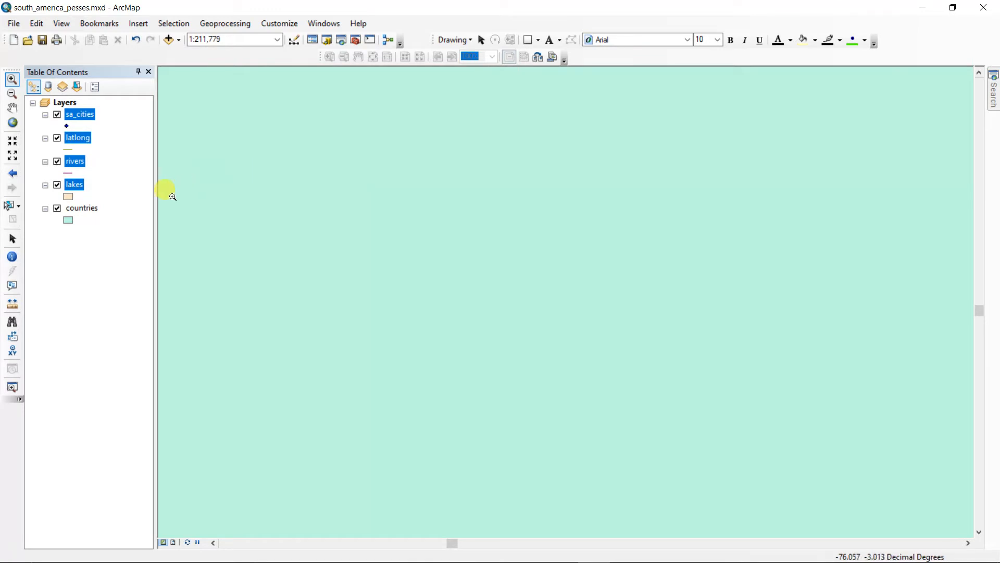
pyautogui.click(10, 179)
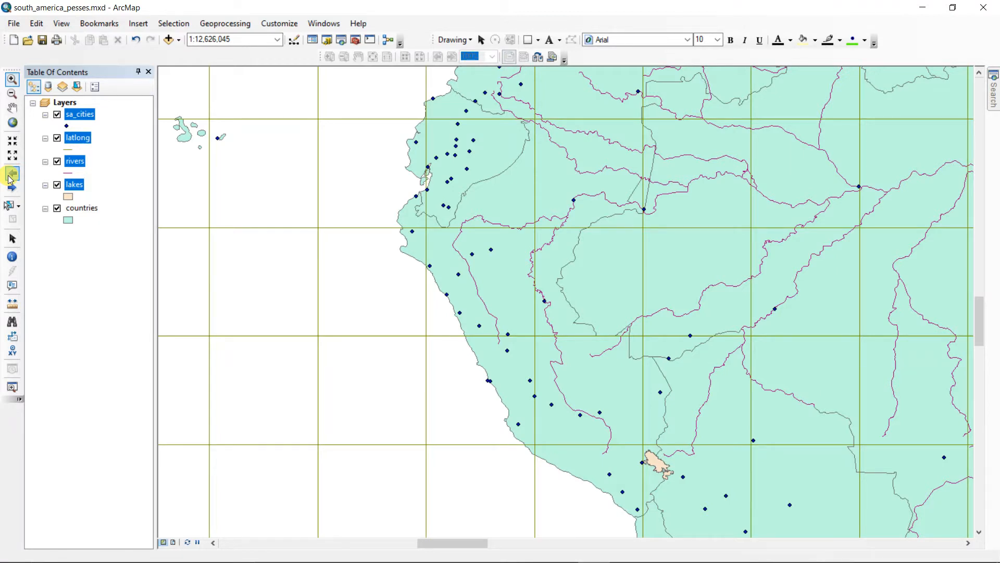
pyautogui.click(10, 178)
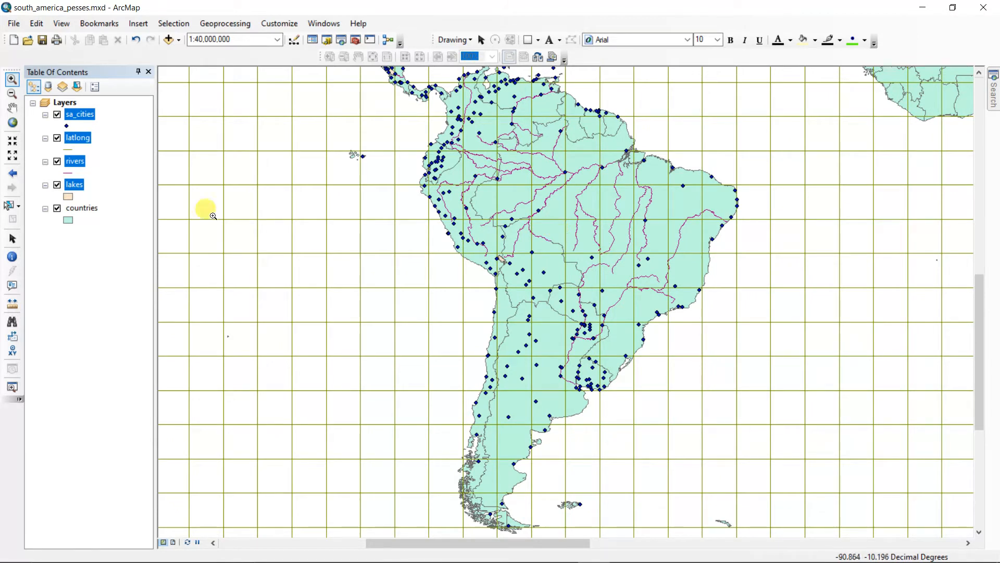
# - Zoom the South America map in and out by fixed increments, and step back through the previous extents
pyautogui.click(13, 141)
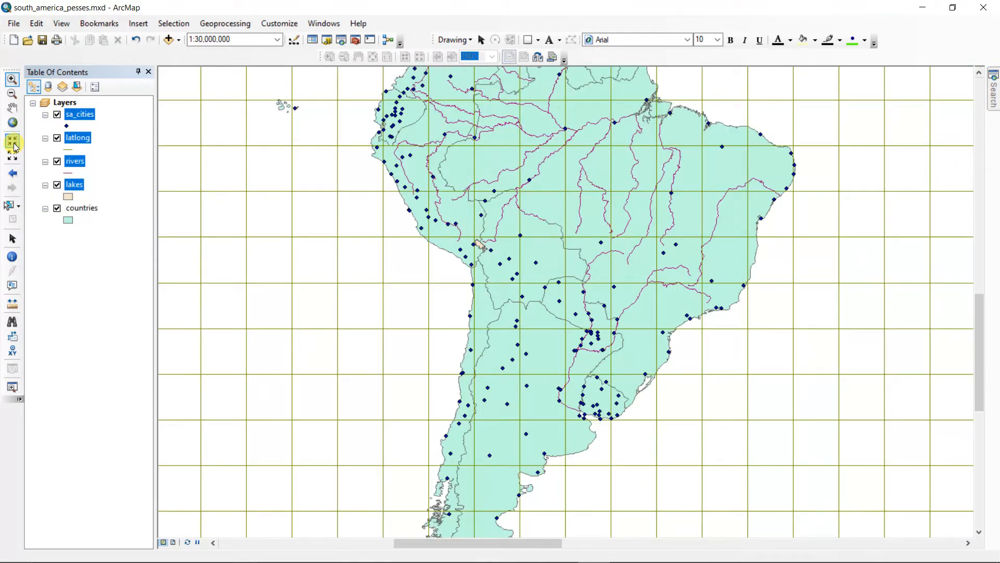
pyautogui.click(15, 157)
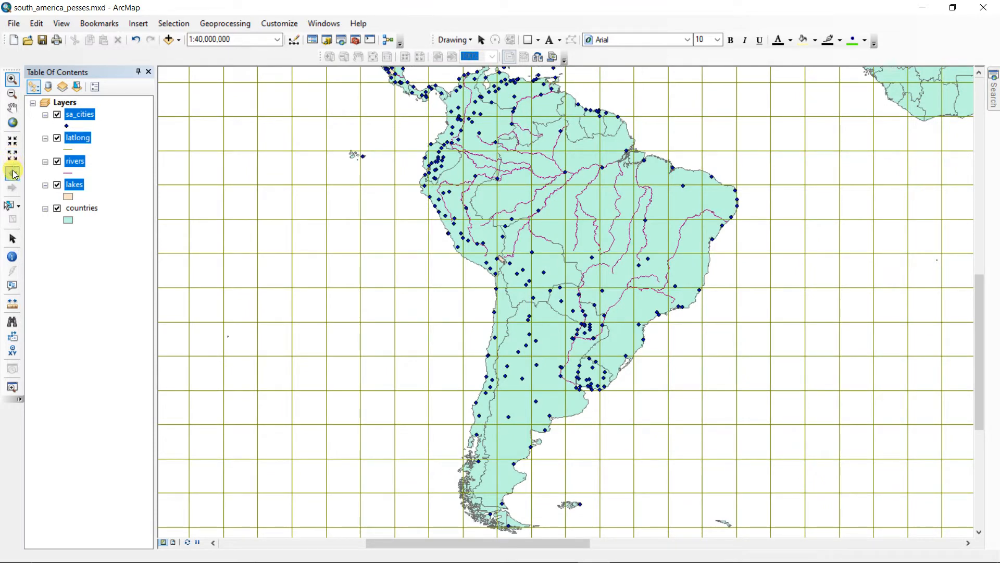
pyautogui.click(12, 173)
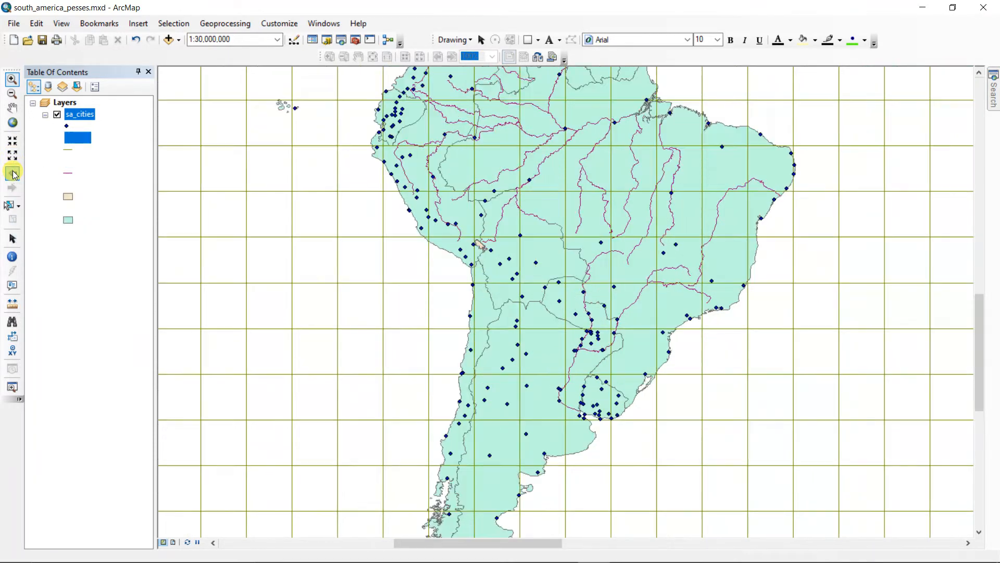
pyautogui.click(14, 174)
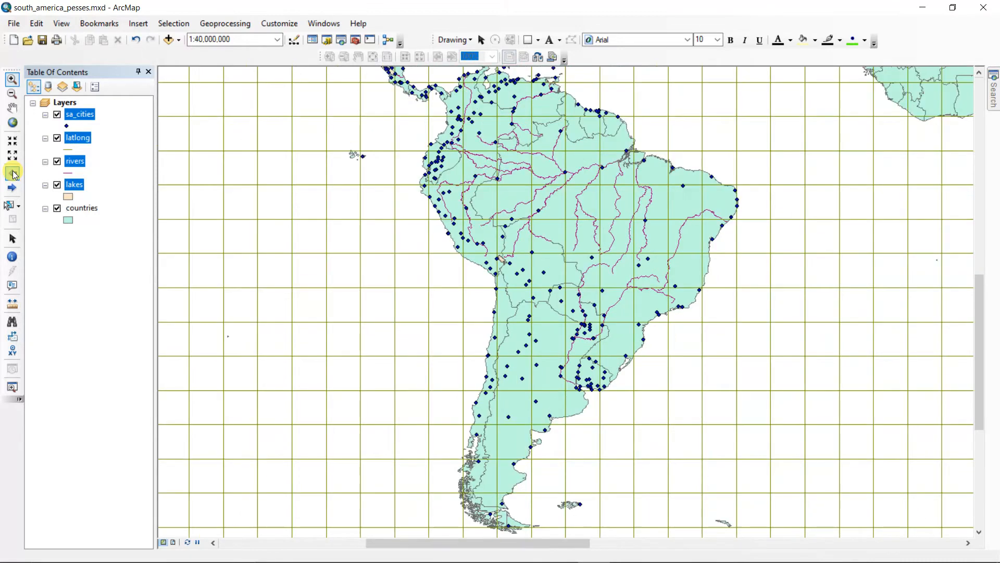
pyautogui.click(14, 174)
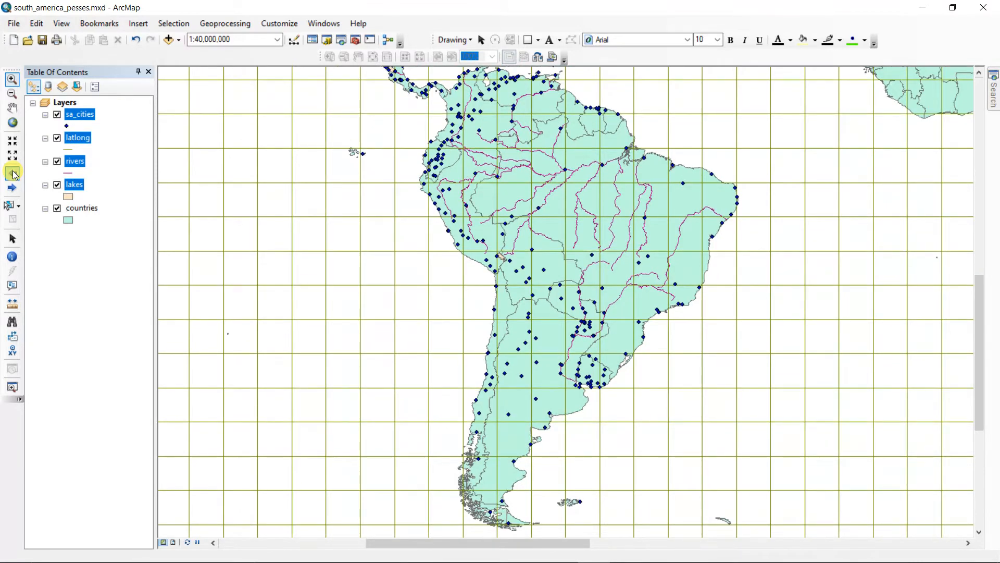
pyautogui.click(14, 174)
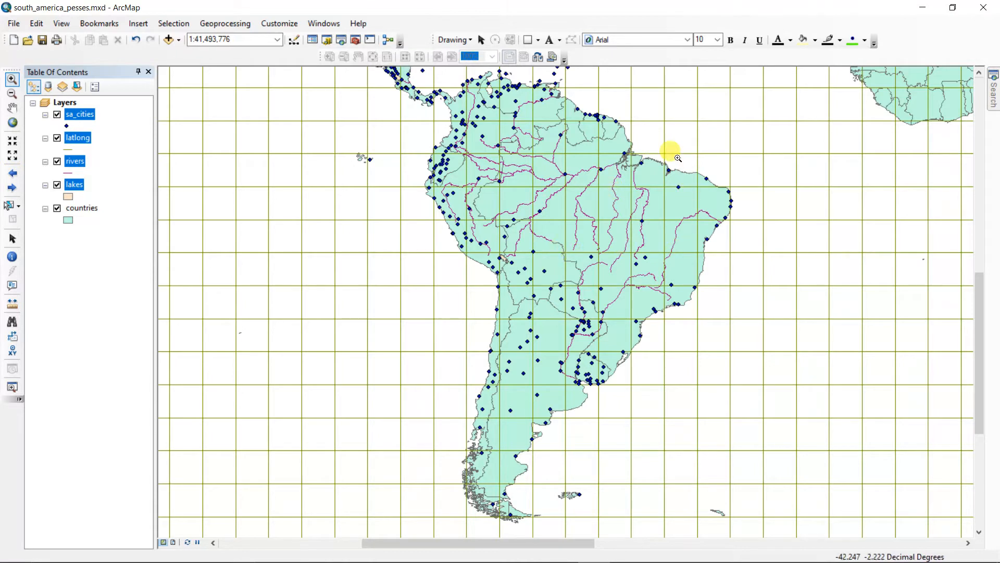
# - Zoom in repeatedly on northeastern Brazil, and reframe South America from the full extent
pyautogui.moveTo(670, 152); pyautogui.dragTo(736, 230)
pyautogui.moveTo(397, 189); pyautogui.dragTo(552, 288)
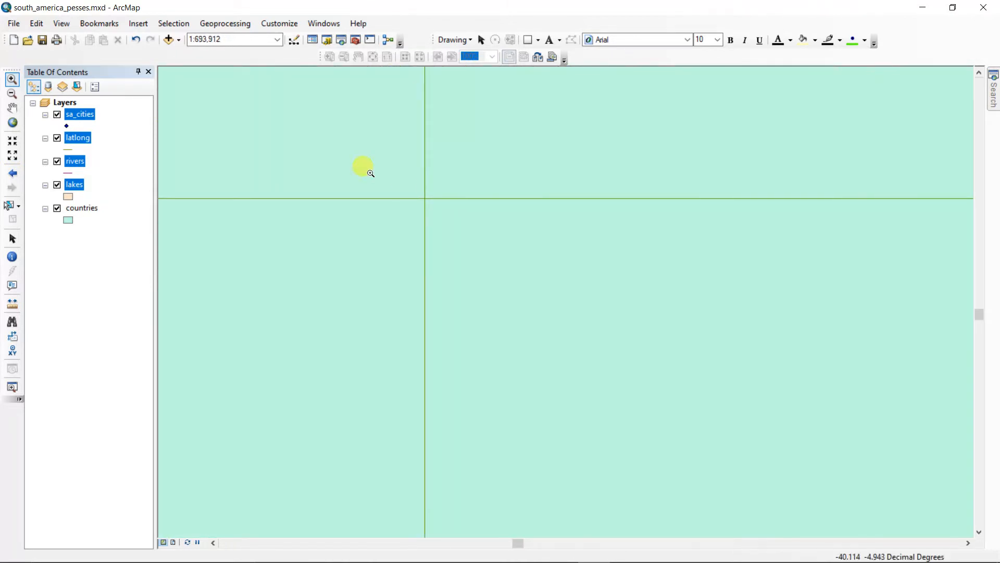
pyautogui.moveTo(370, 171); pyautogui.dragTo(482, 260)
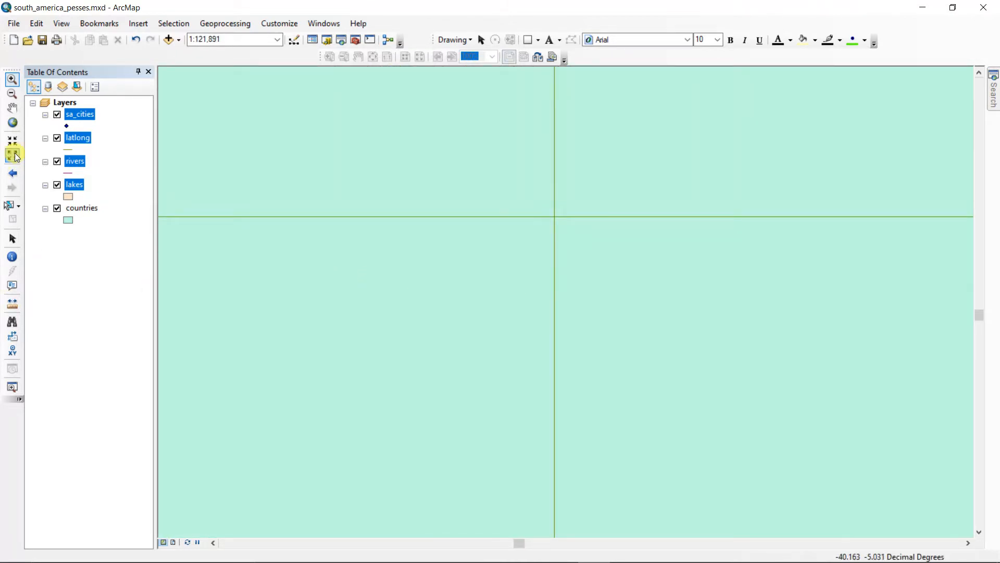
pyautogui.click(11, 125)
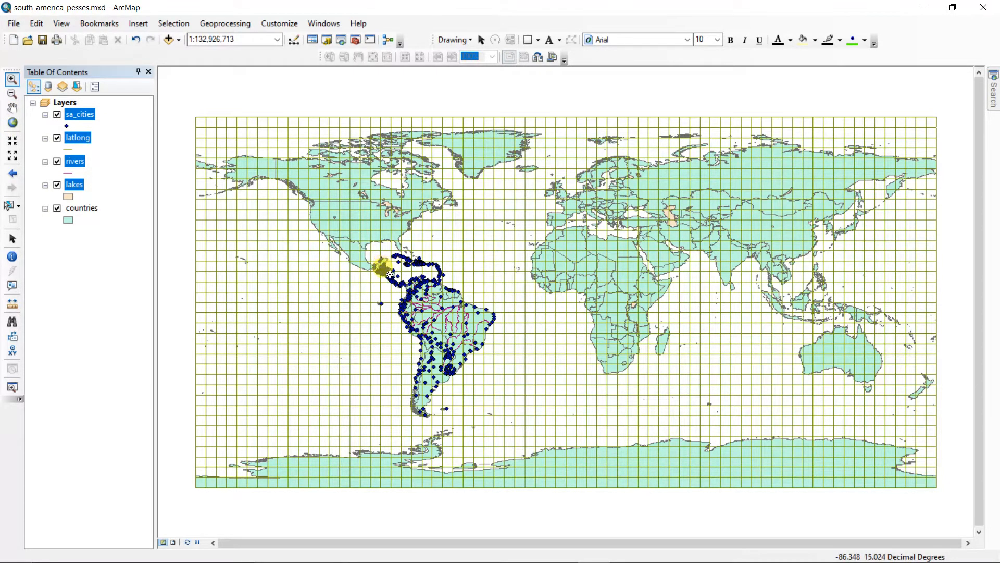
pyautogui.moveTo(389, 271); pyautogui.dragTo(499, 425)
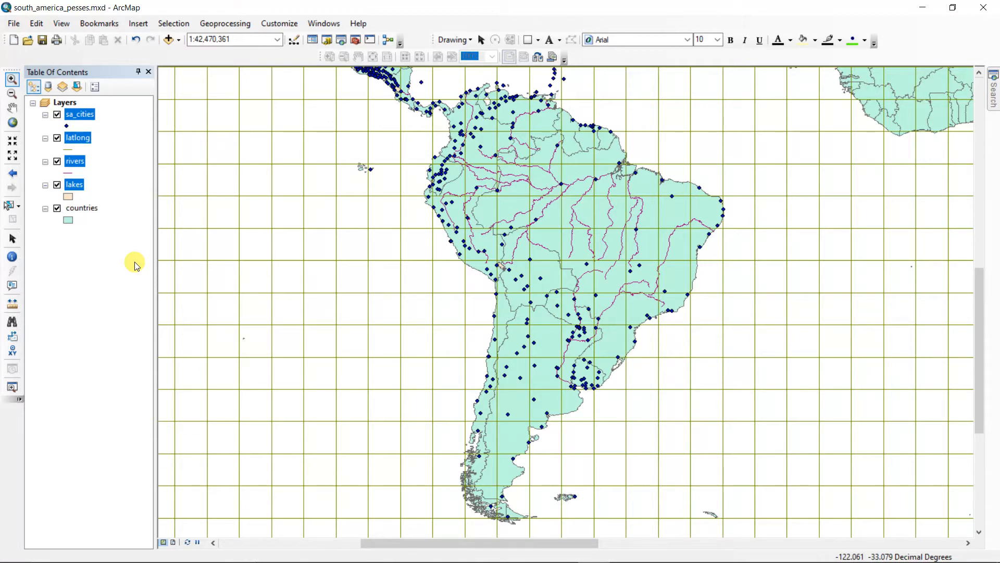
# - Clear the layer selection and toggle the visibility of the sa_cities and latlong layers off and on
pyautogui.click(92, 263)
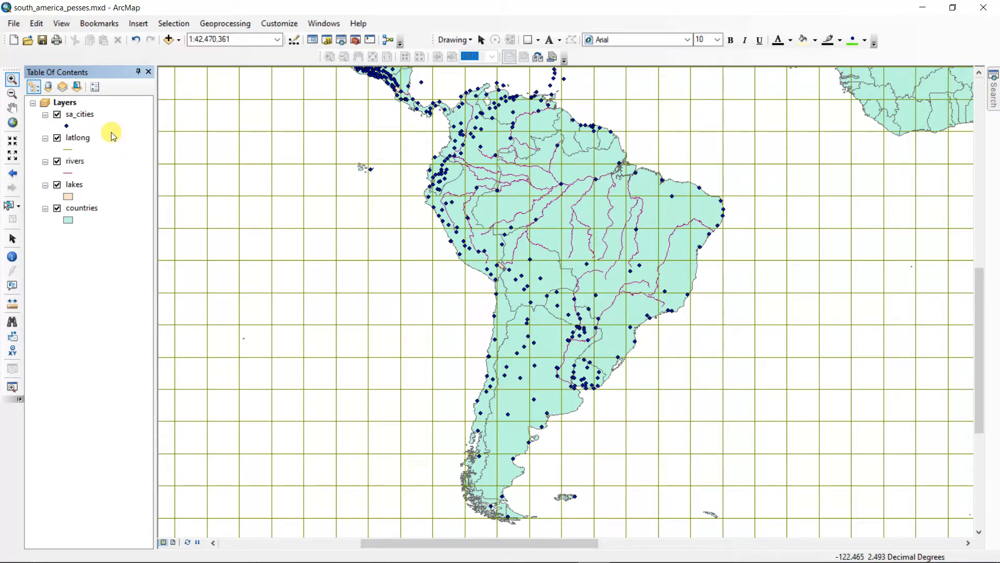
pyautogui.click(58, 115)
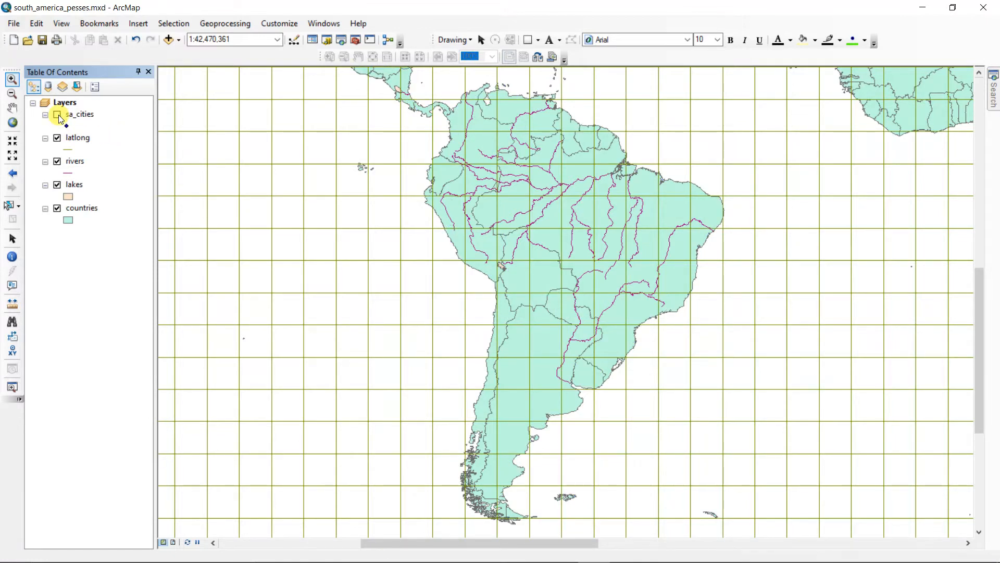
pyautogui.click(58, 115)
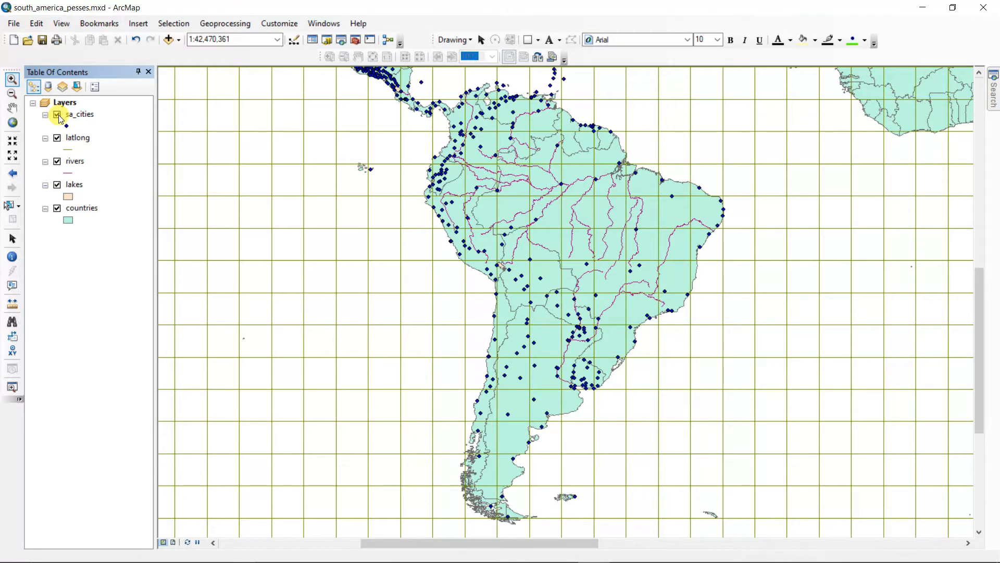
pyautogui.click(57, 139)
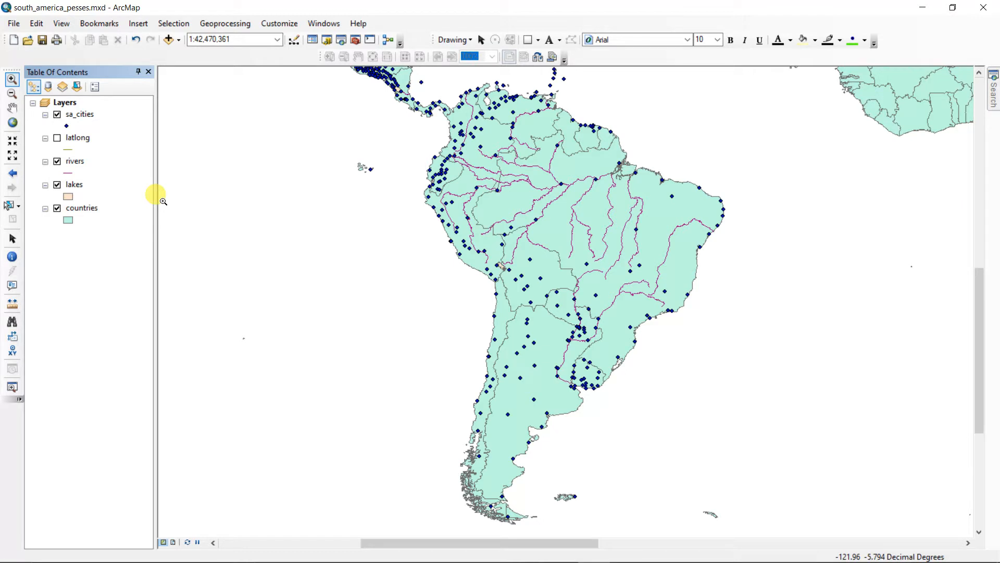
pyautogui.click(61, 139)
pyautogui.click(58, 138)
pyautogui.click(59, 138)
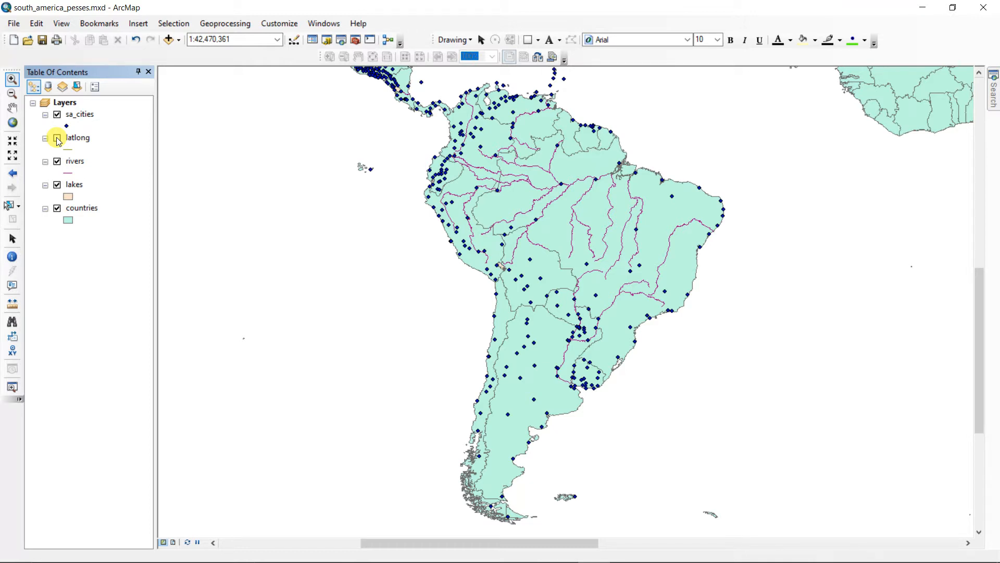
pyautogui.click(57, 139)
# - Move the latlong layer below countries in the drawing order
pyautogui.click(82, 138)
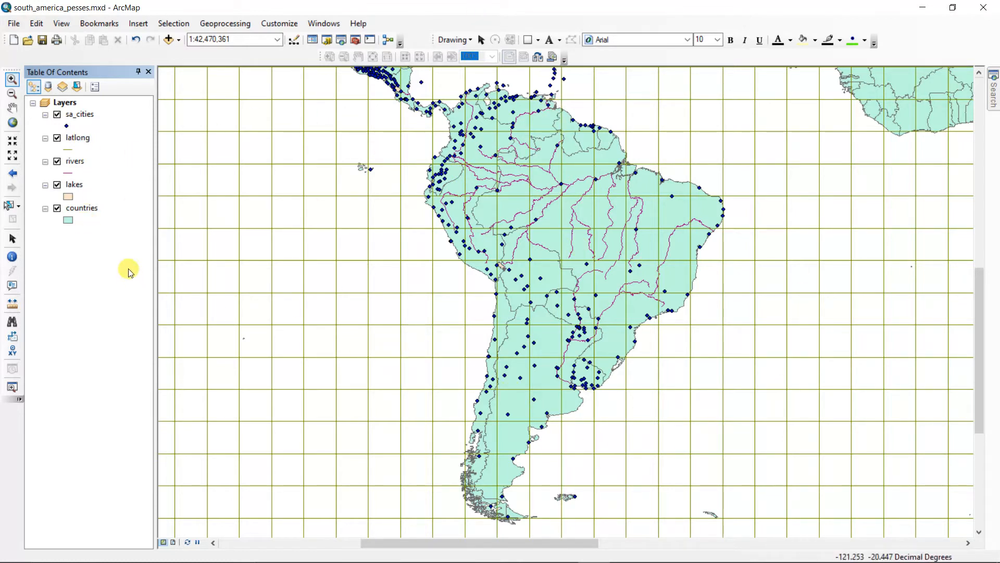
pyautogui.click(78, 137)
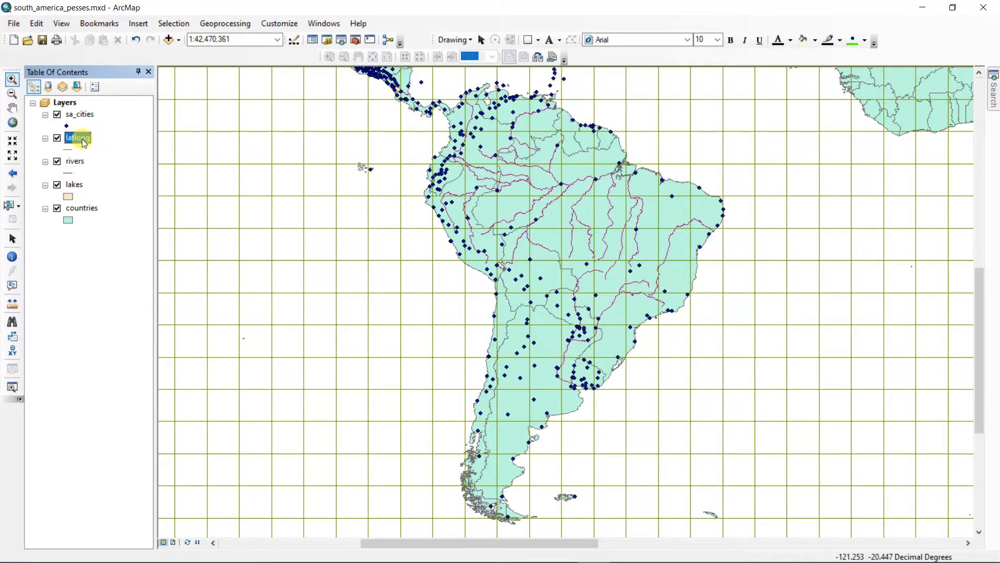
pyautogui.moveTo(83, 143); pyautogui.dragTo(85, 231)
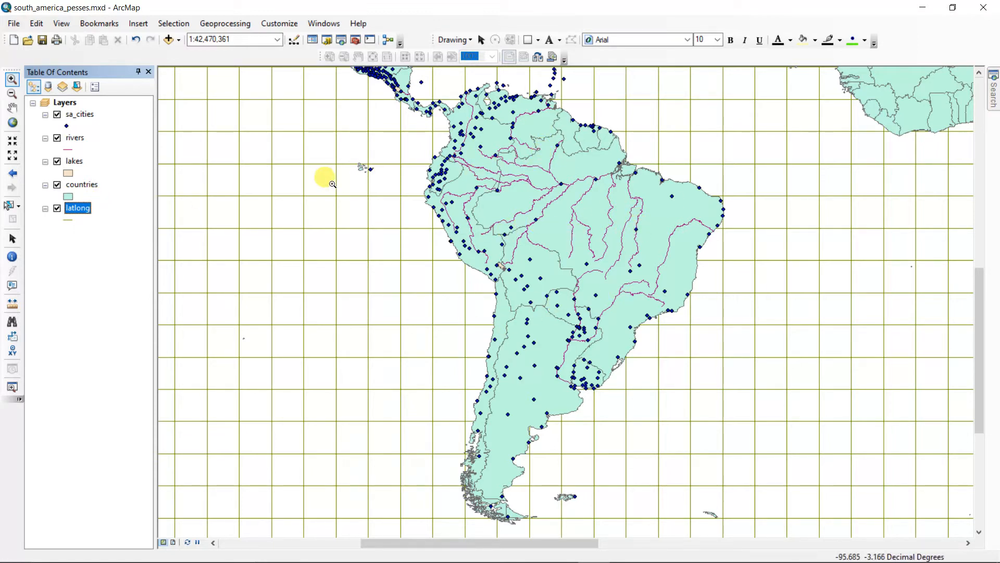
# - Turn off the rivers, sa_cities and lakes layers
pyautogui.click(57, 138)
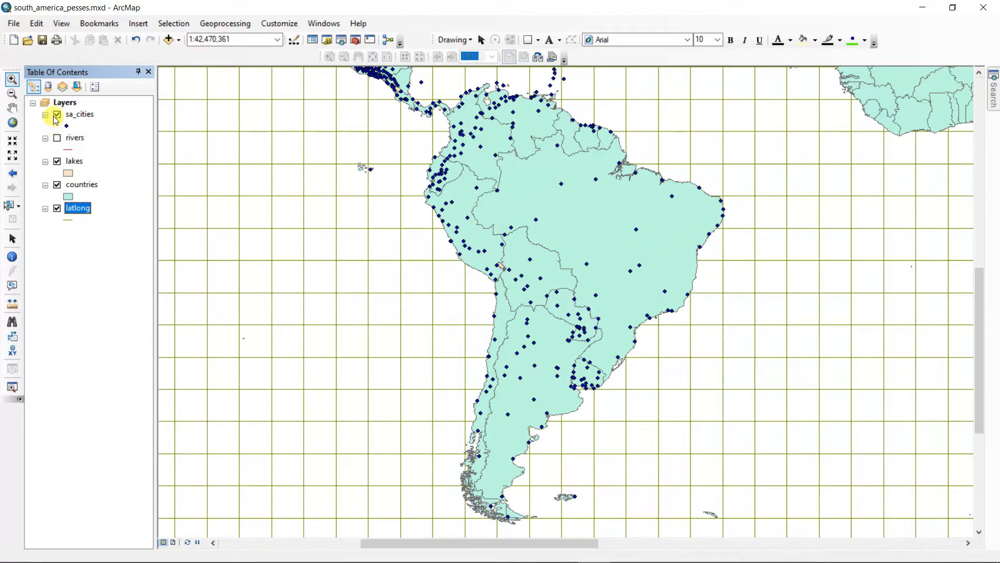
pyautogui.click(57, 114)
pyautogui.click(58, 161)
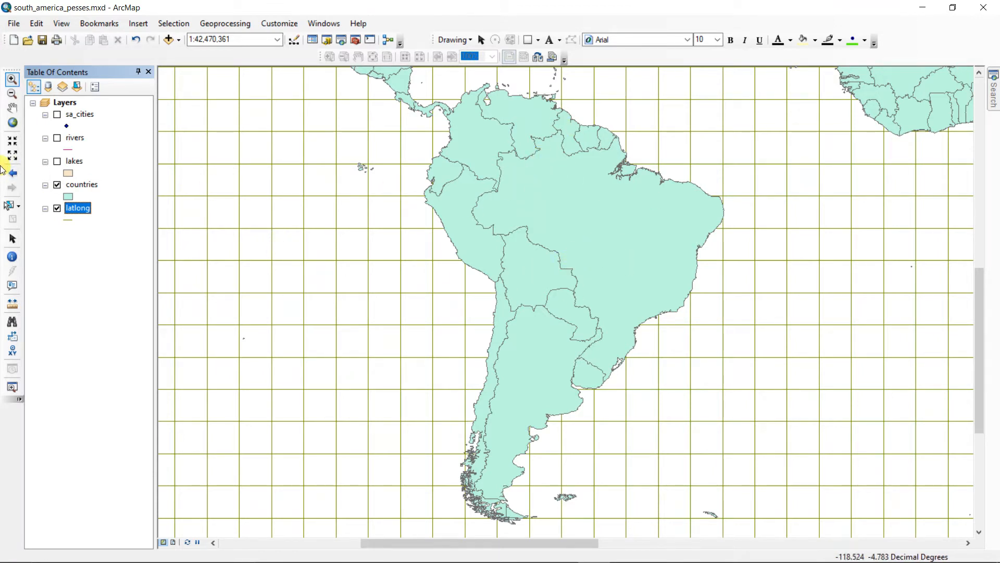
# - Turn the lakes layer back on, and move it below countries and back above it
pyautogui.click(58, 162)
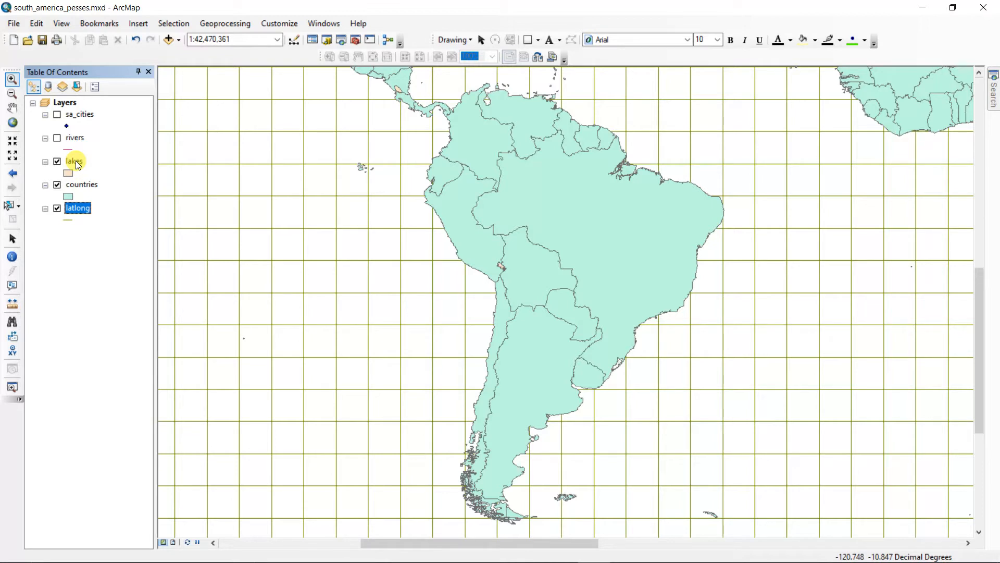
pyautogui.moveTo(76, 161); pyautogui.dragTo(79, 194)
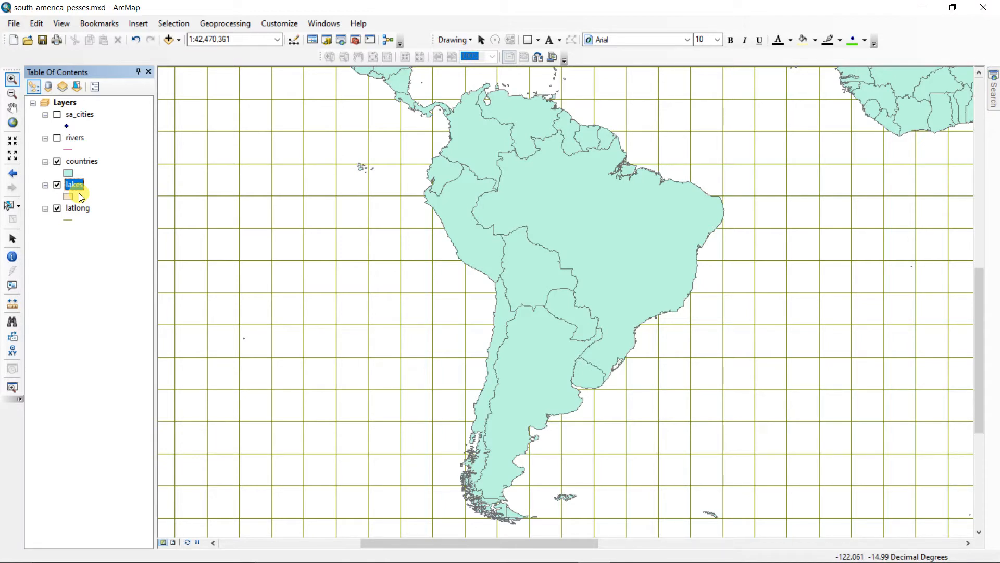
pyautogui.moveTo(76, 187); pyautogui.dragTo(70, 154)
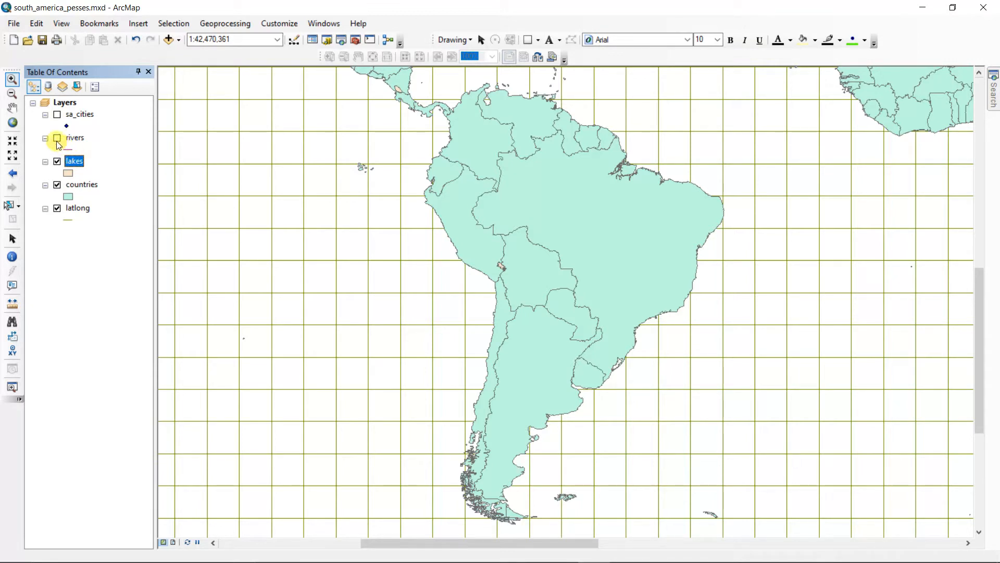
# - Turn the rivers and sa_cities layers back on, keeping sa_cities first in the drawing order
pyautogui.click(56, 137)
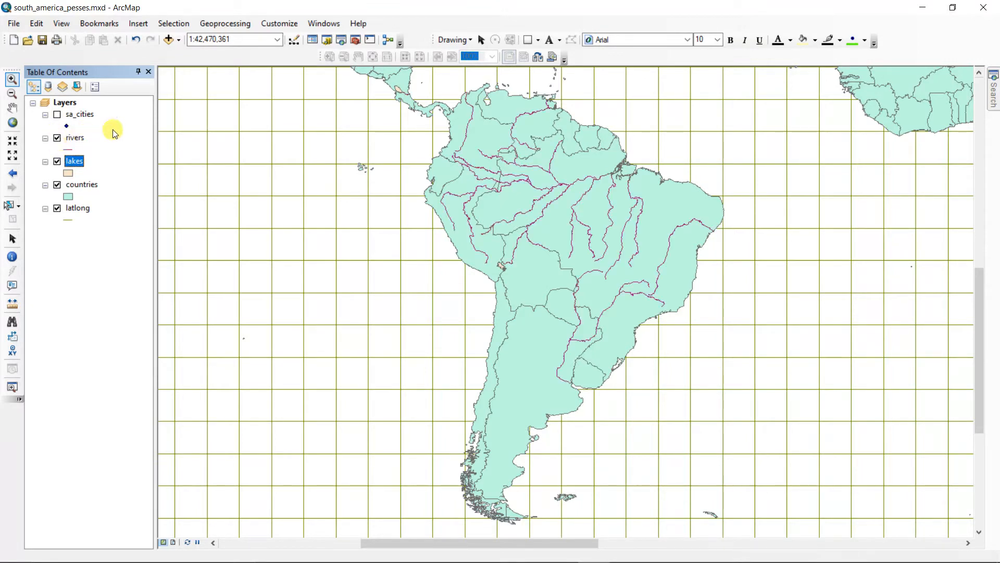
pyautogui.click(58, 115)
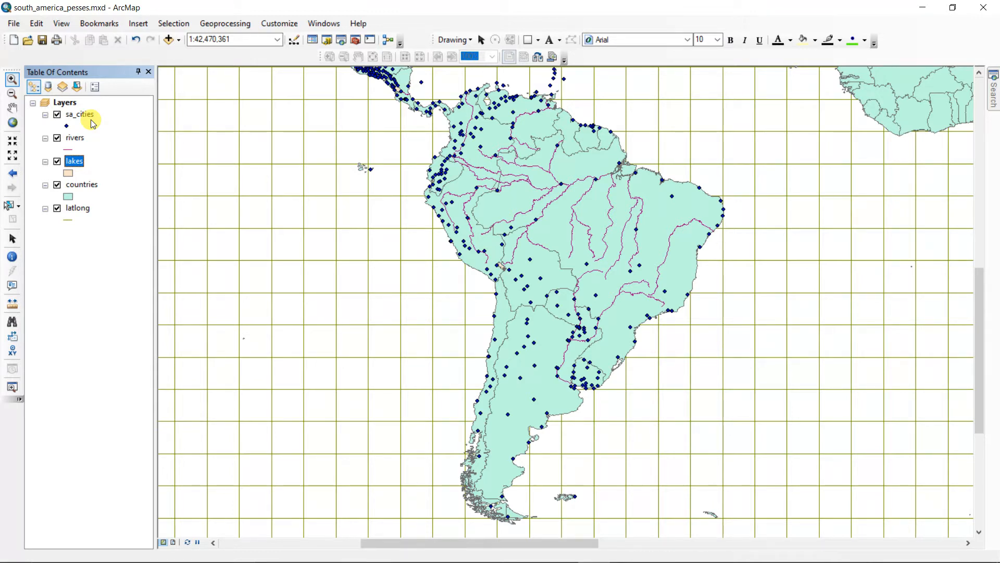
pyautogui.moveTo(91, 119)
pyautogui.mouseDown()
pyautogui.moveTo(91, 143)
pyautogui.moveTo(92, 107)
pyautogui.mouseUp()
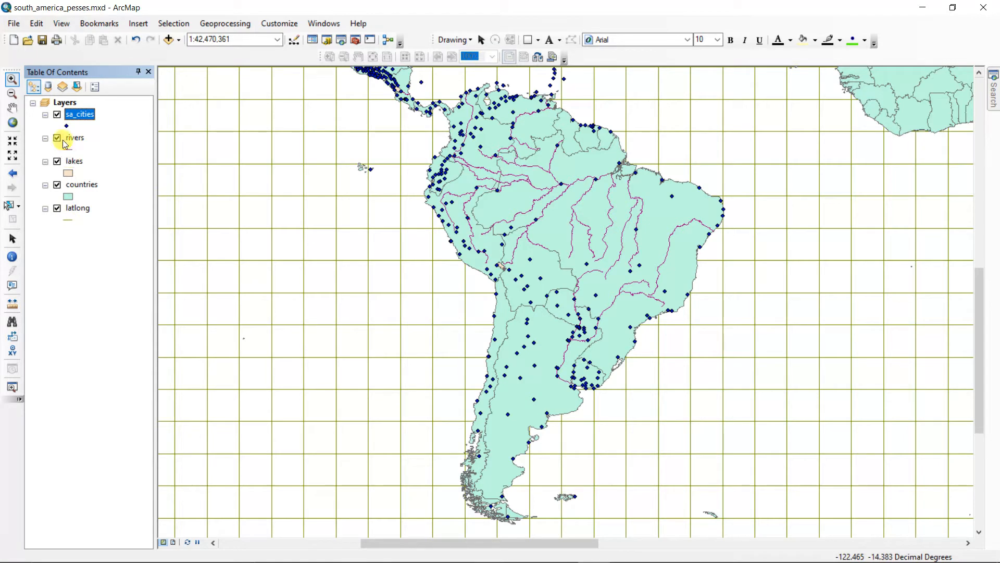
# - List the layers by source to view their data folder, and return to listing them by drawing order
pyautogui.click(49, 87)
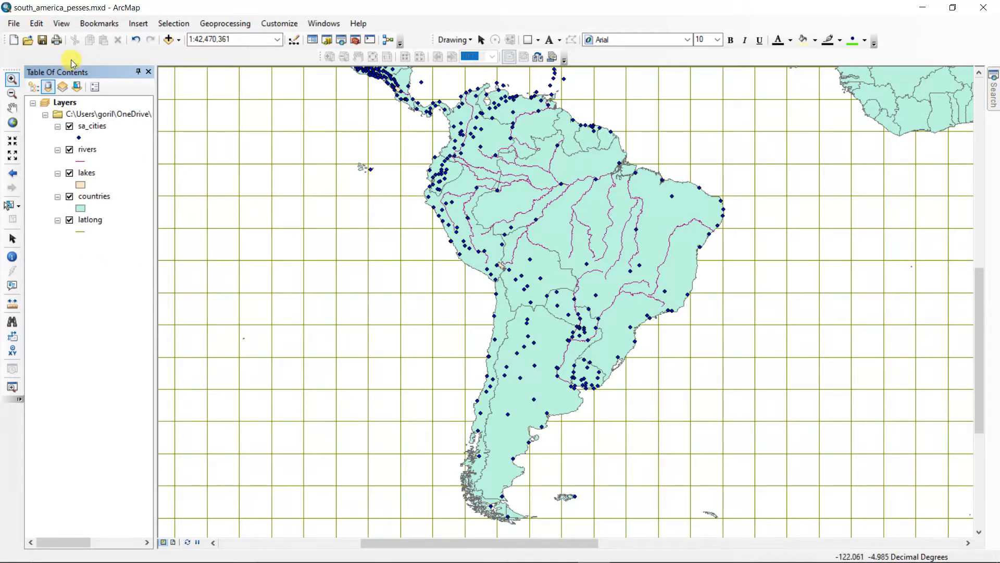
pyautogui.click(32, 87)
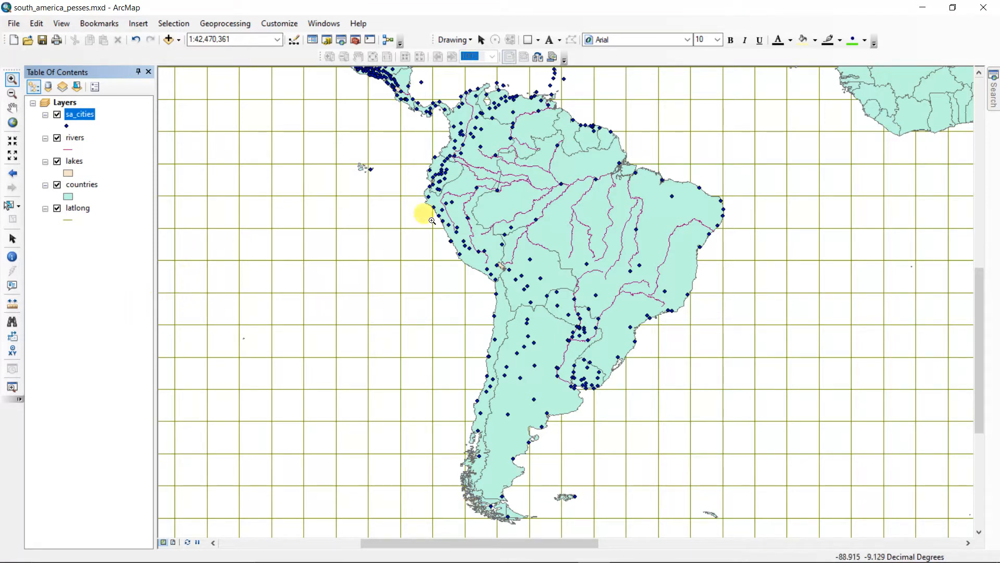
# - Browse the preset fill symbols and apply the Jade symbol to the countries layer
pyautogui.click(69, 195)
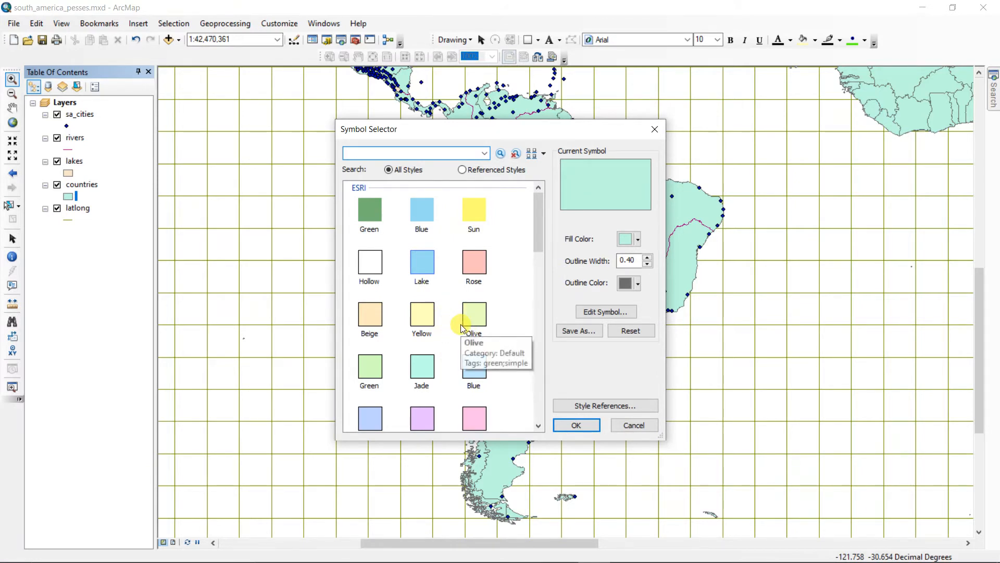
pyautogui.scroll(-8, 461, 327)
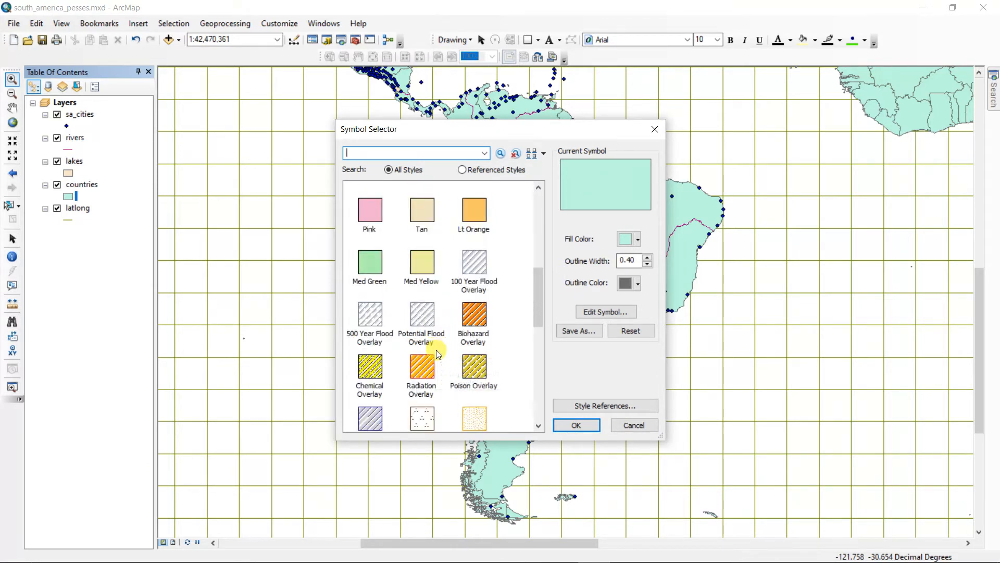
pyautogui.scroll(-1, 440, 357)
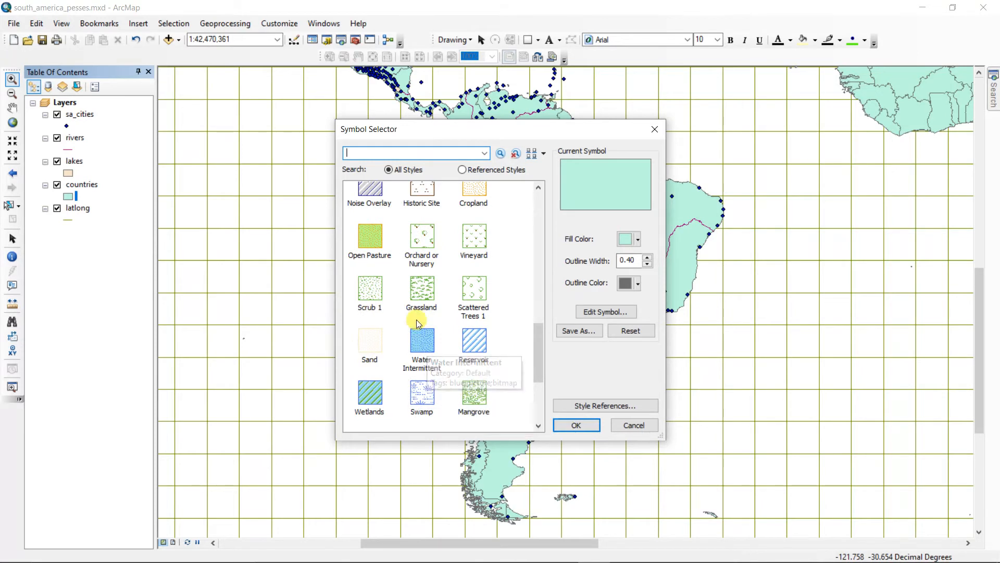
pyautogui.scroll(9, 417, 323)
pyautogui.scroll(3, 417, 323)
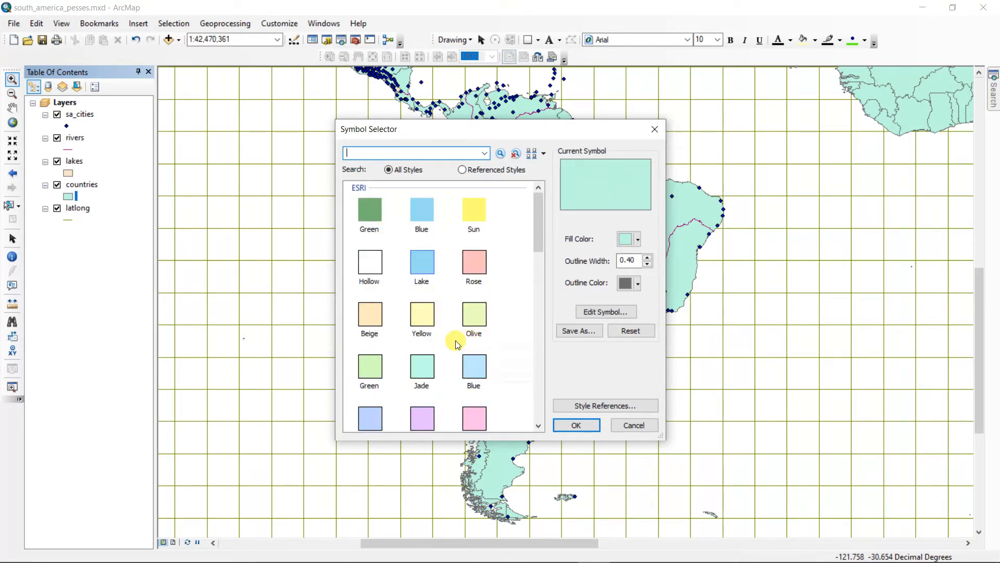
pyautogui.click(429, 367)
pyautogui.moveTo(505, 134); pyautogui.dragTo(238, 115)
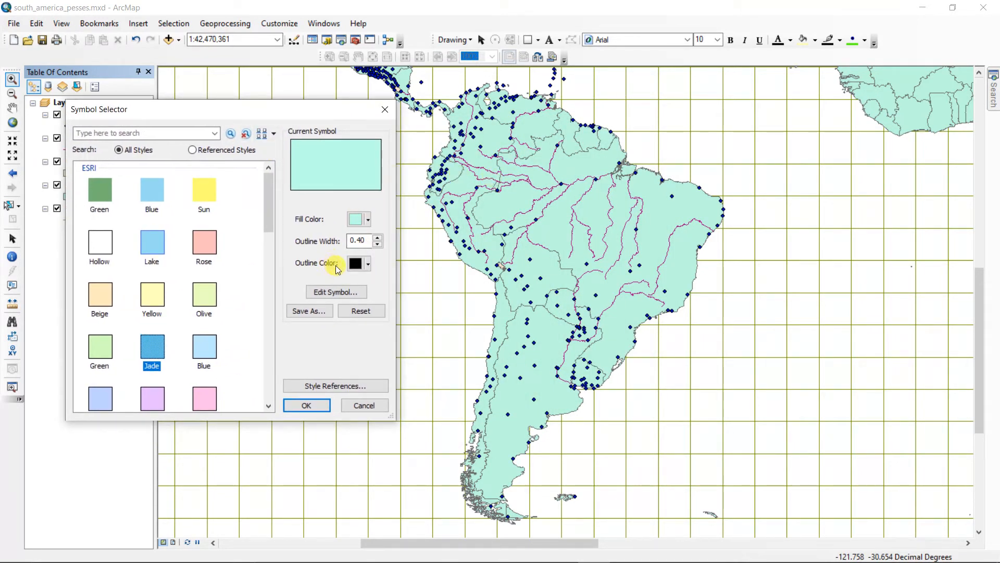
pyautogui.click(321, 404)
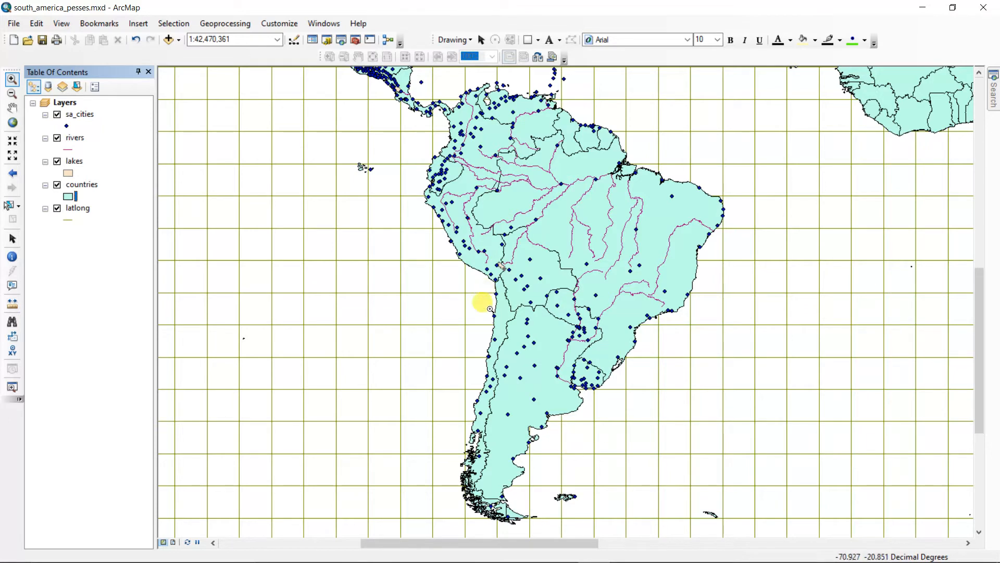
# - Browse the preset fill symbols and apply the Radiation Overlay symbol to the countries layer
pyautogui.click(68, 197)
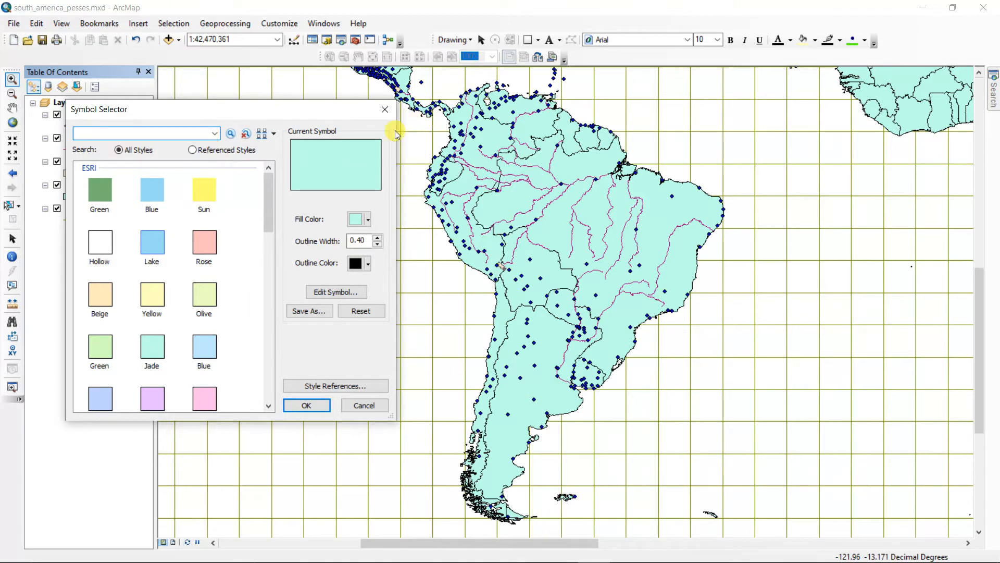
pyautogui.click(209, 348)
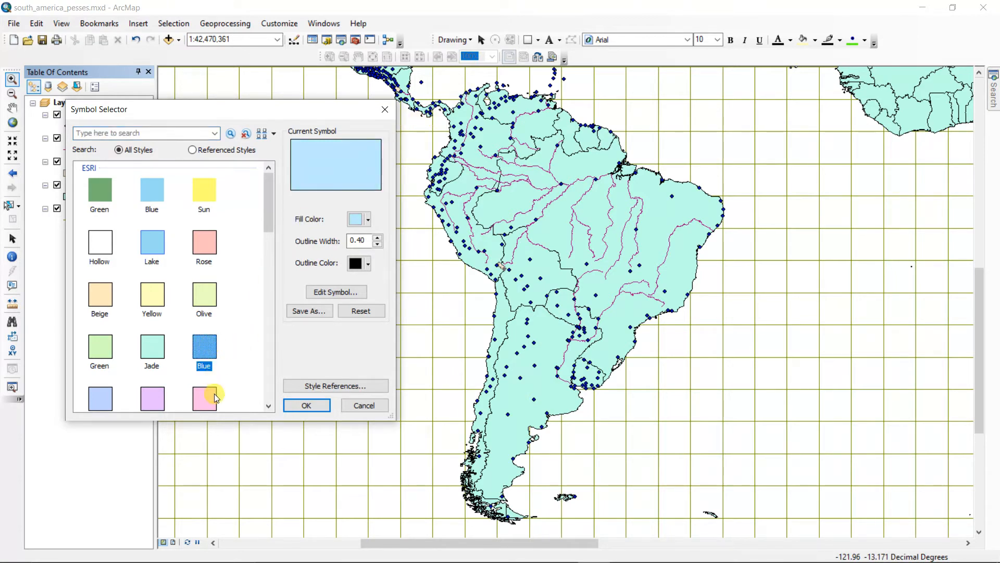
pyautogui.scroll(-3, 230, 375)
pyautogui.scroll(-2, 230, 375)
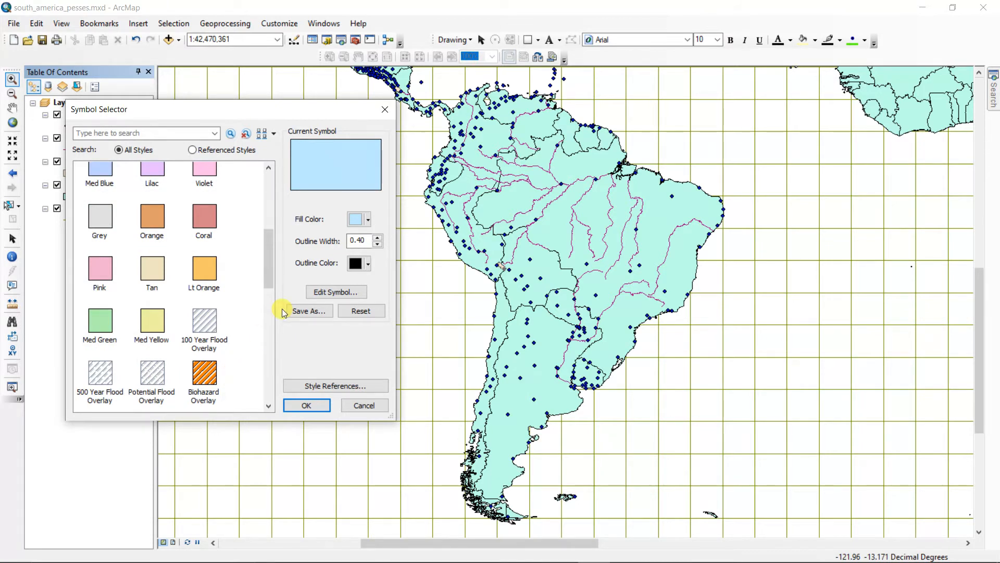
pyautogui.scroll(-3, 177, 344)
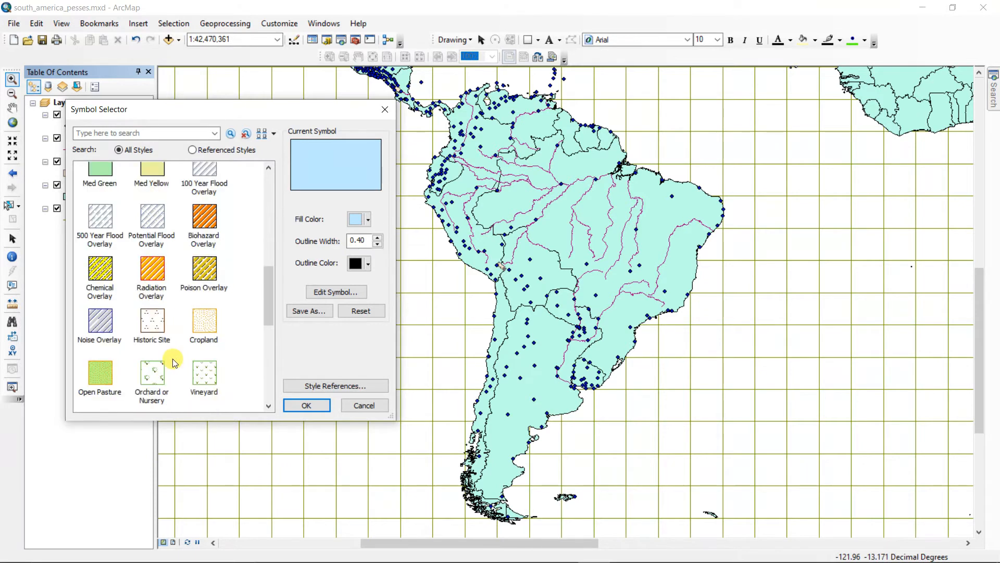
pyautogui.click(146, 278)
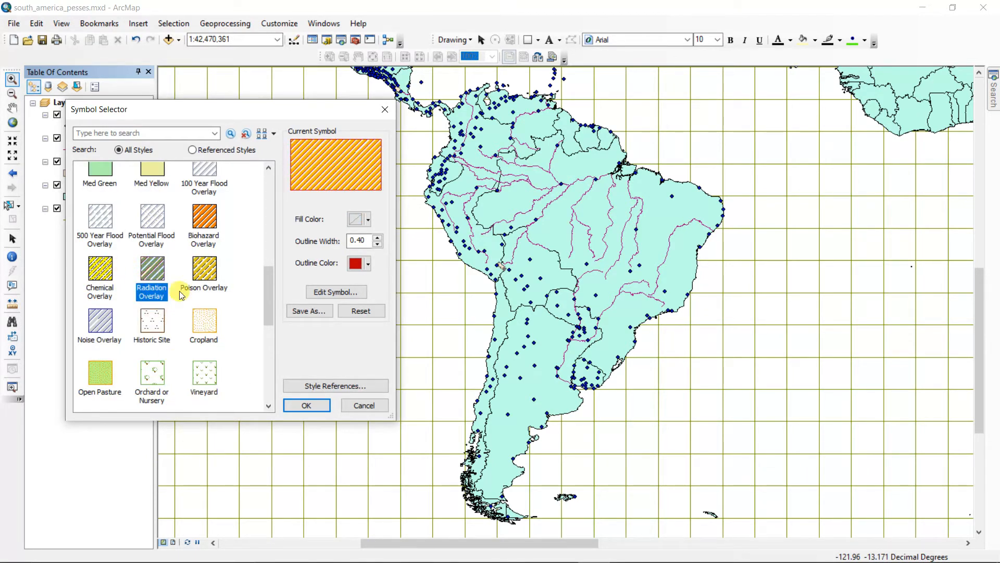
pyautogui.click(307, 405)
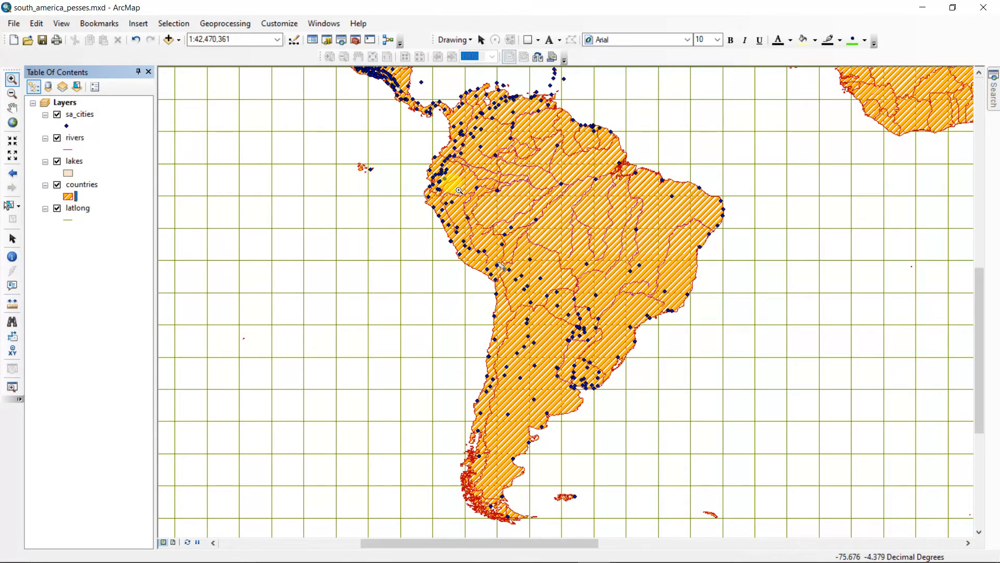
# - Zoom in on South America's west coast to examine the hatched country fill, and return to the previous map extent
pyautogui.moveTo(433, 193); pyautogui.dragTo(509, 268)
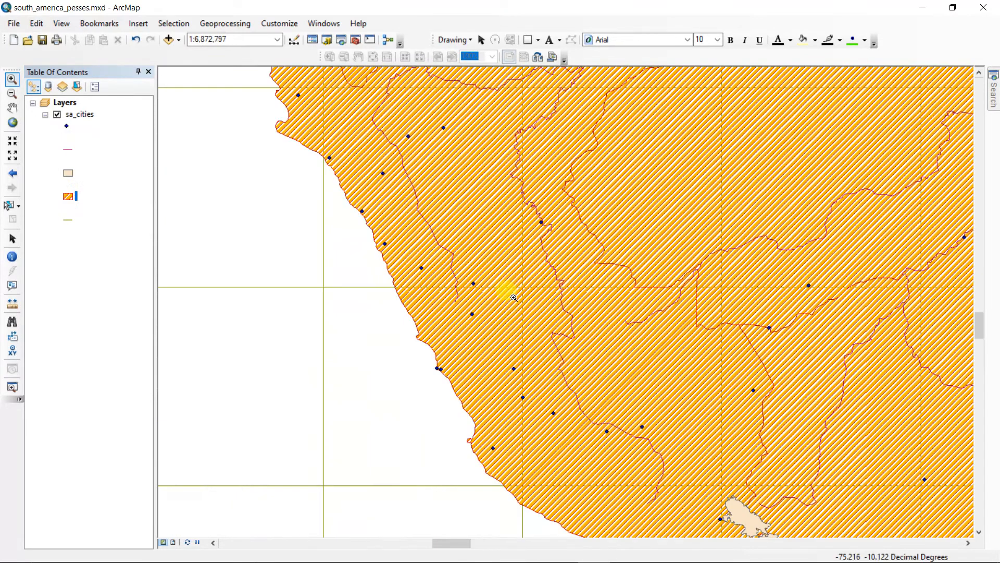
pyautogui.moveTo(584, 277); pyautogui.dragTo(587, 284)
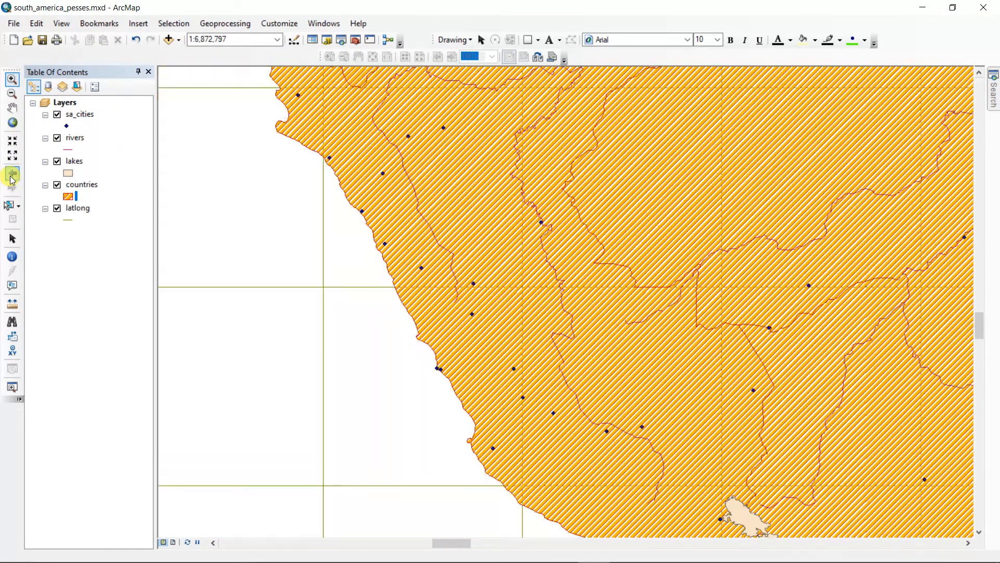
pyautogui.click(12, 175)
pyautogui.click(12, 176)
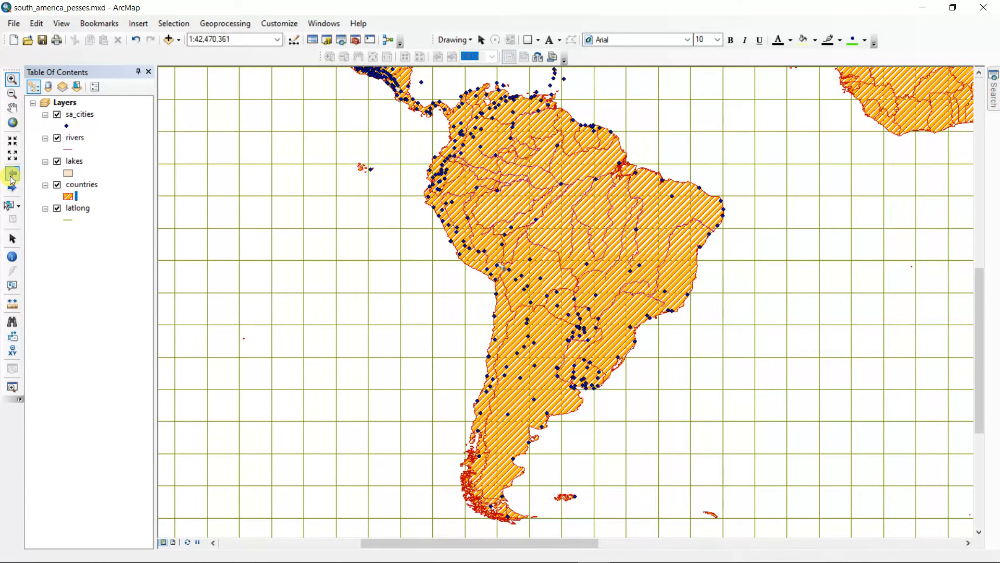
# - Apply the Grassland preset symbol to the countries layer
pyautogui.click(69, 197)
pyautogui.scroll(-10, 235, 297)
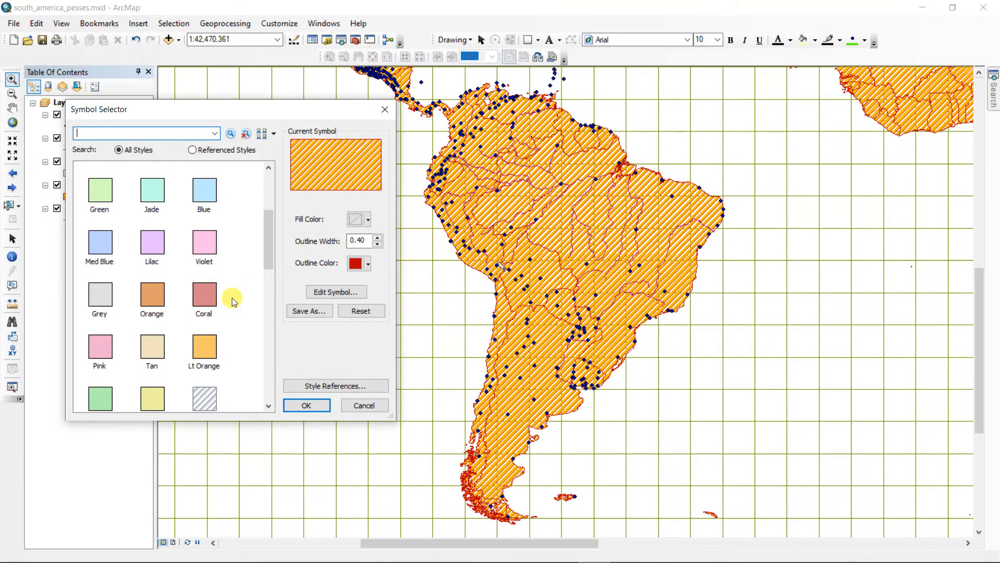
pyautogui.scroll(-2, 225, 321)
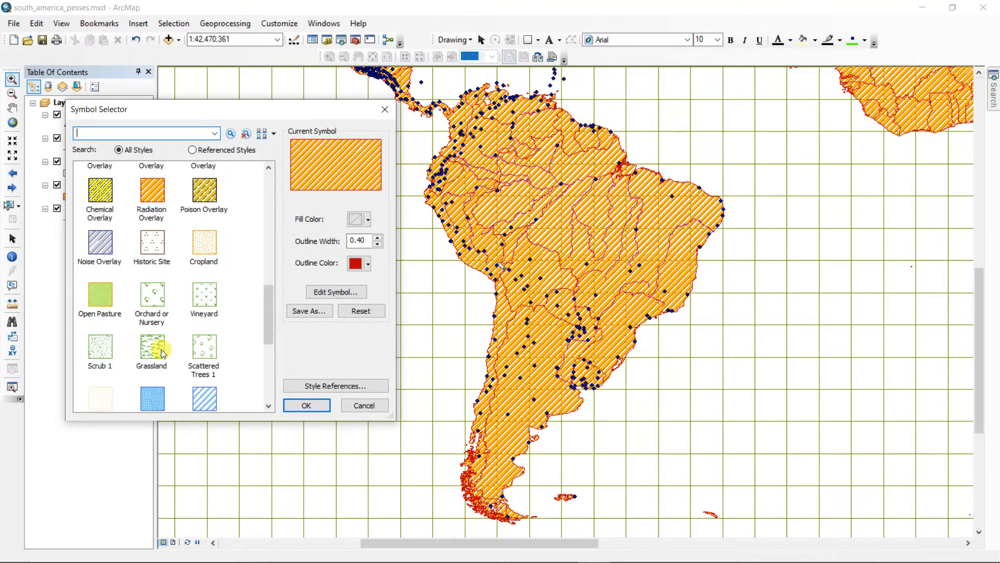
pyautogui.click(155, 354)
pyautogui.click(301, 404)
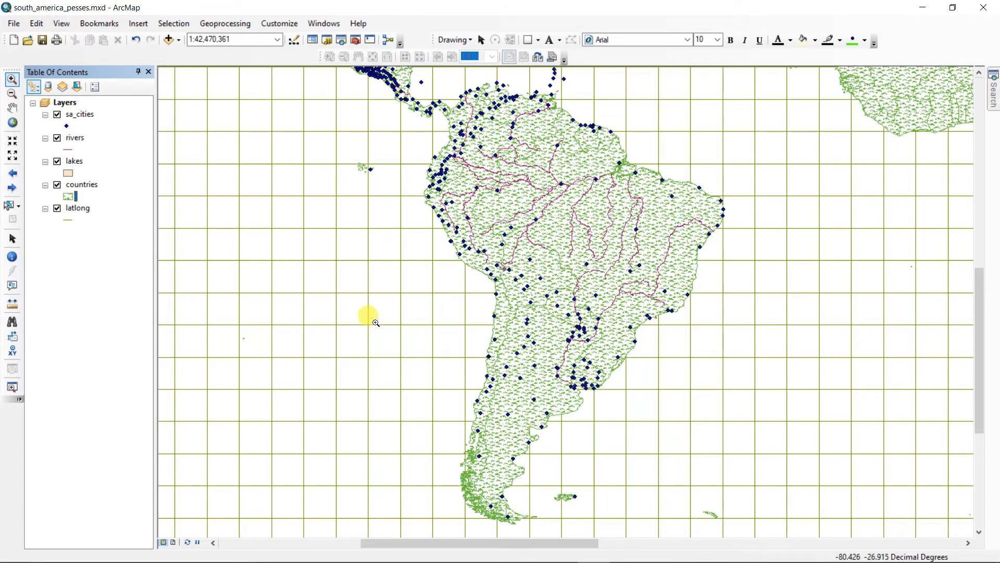
# - Choose the Rose preset for the countries symbol and mix a custom dark red HSV fill with saturation 81% and value 63%
pyautogui.click(69, 197)
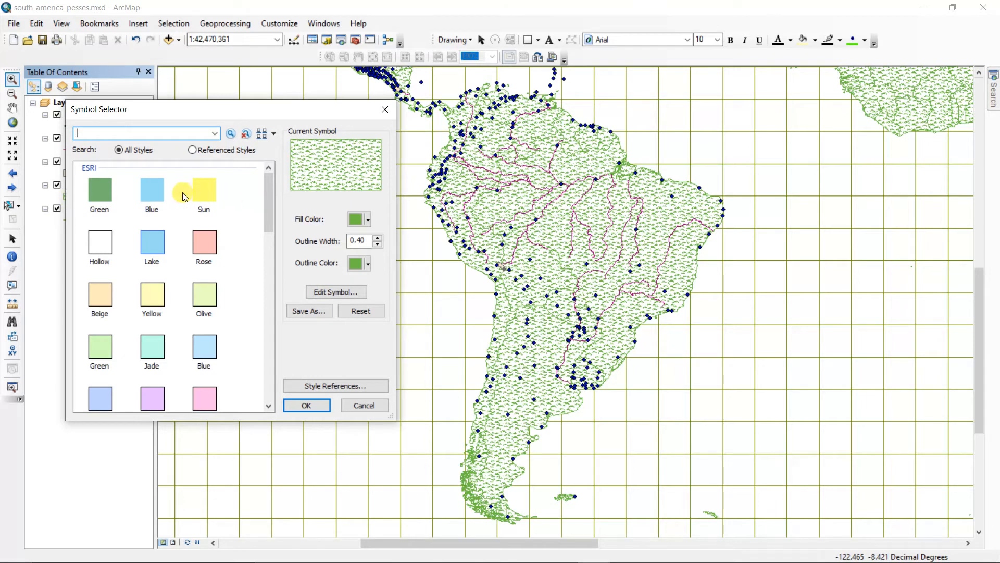
pyautogui.click(202, 245)
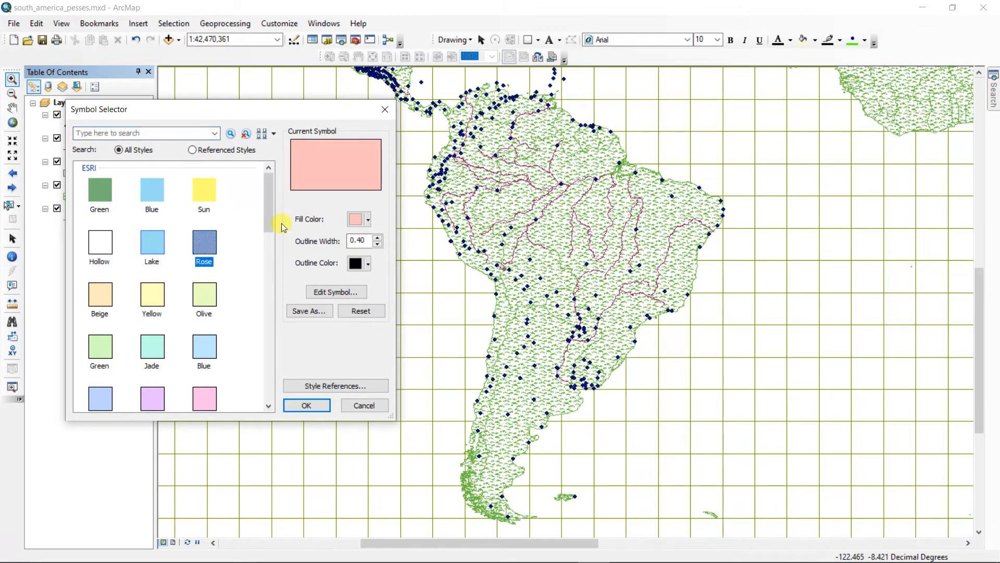
pyautogui.click(368, 219)
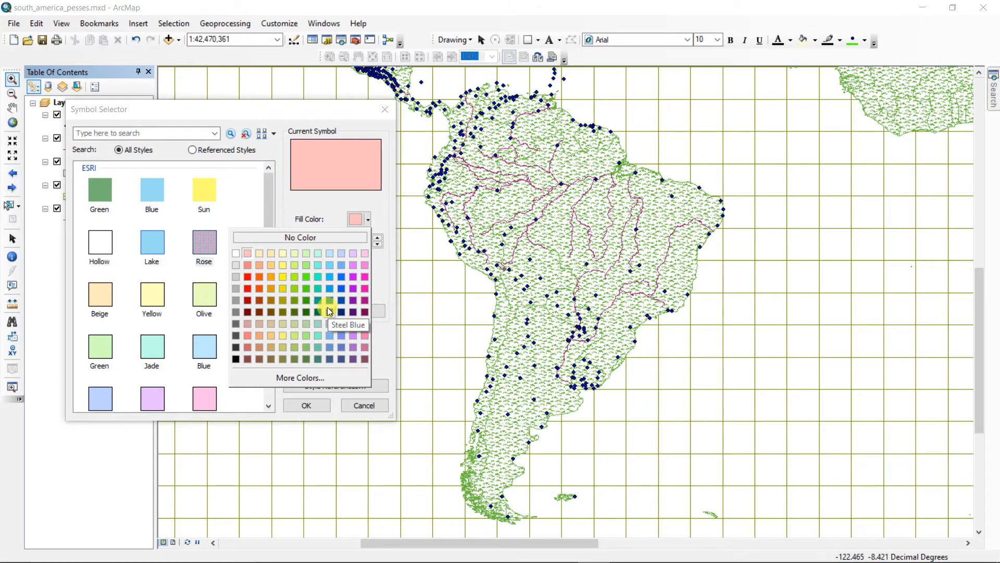
pyautogui.click(317, 383)
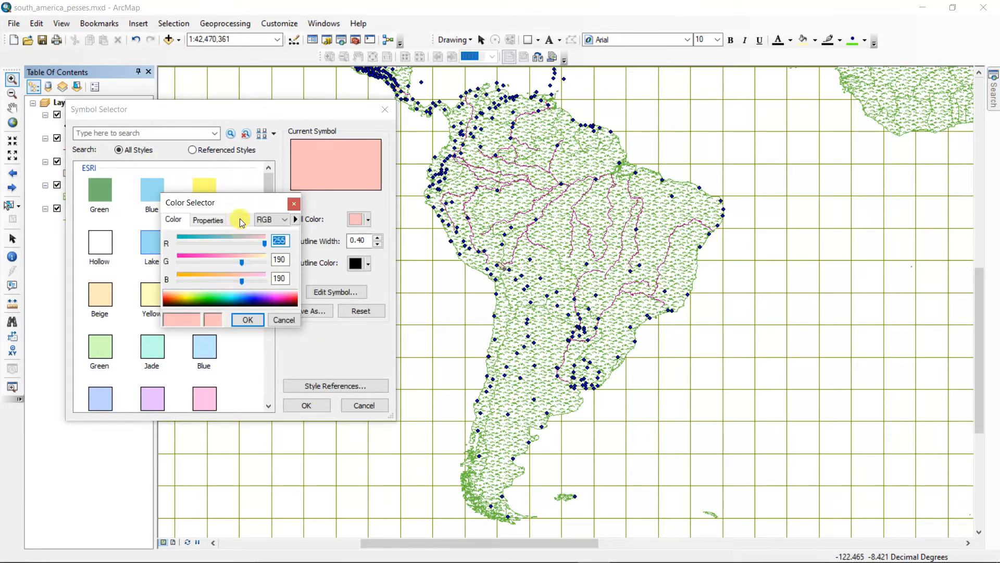
pyautogui.click(284, 220)
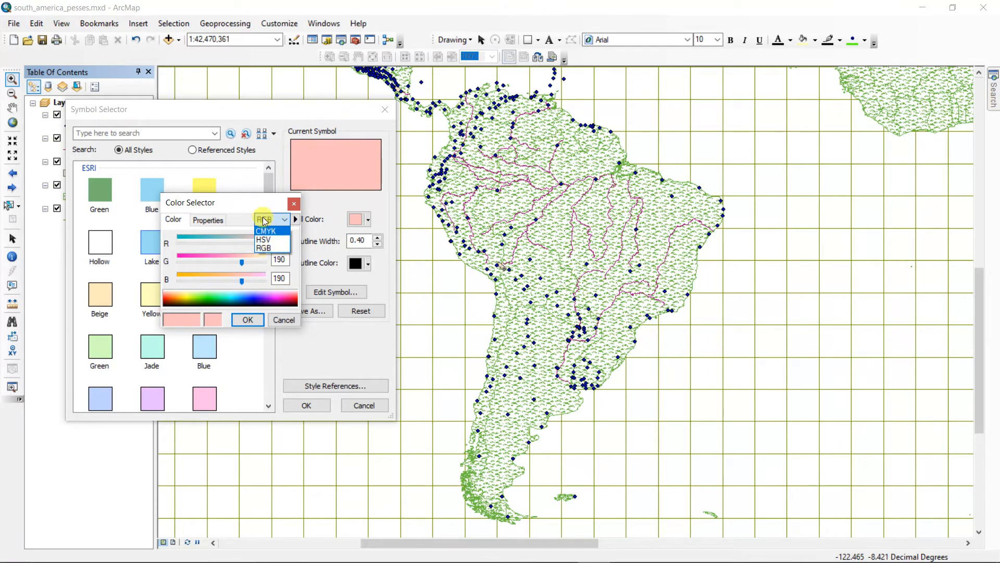
pyautogui.click(273, 242)
pyautogui.click(205, 261)
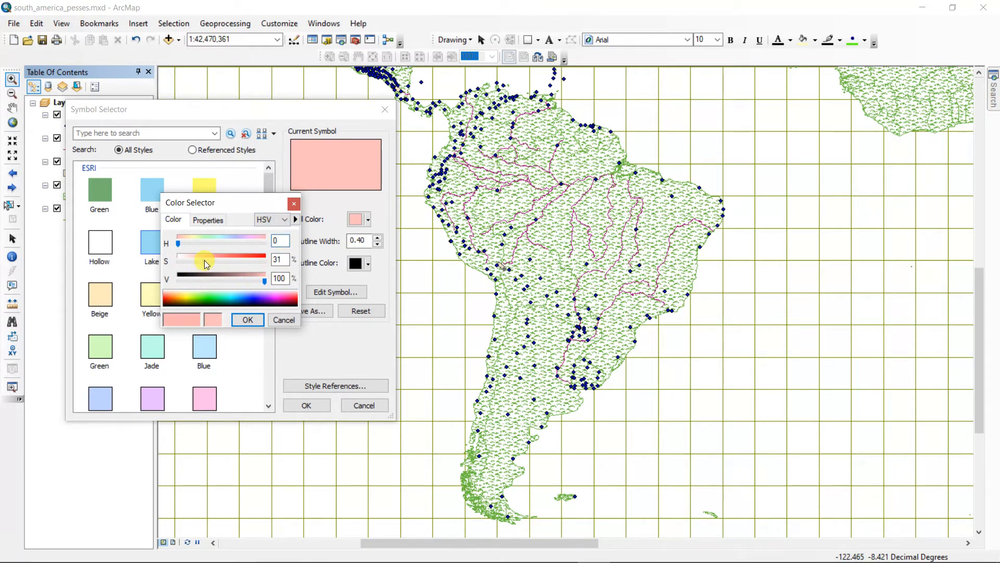
pyautogui.moveTo(204, 260); pyautogui.dragTo(233, 295)
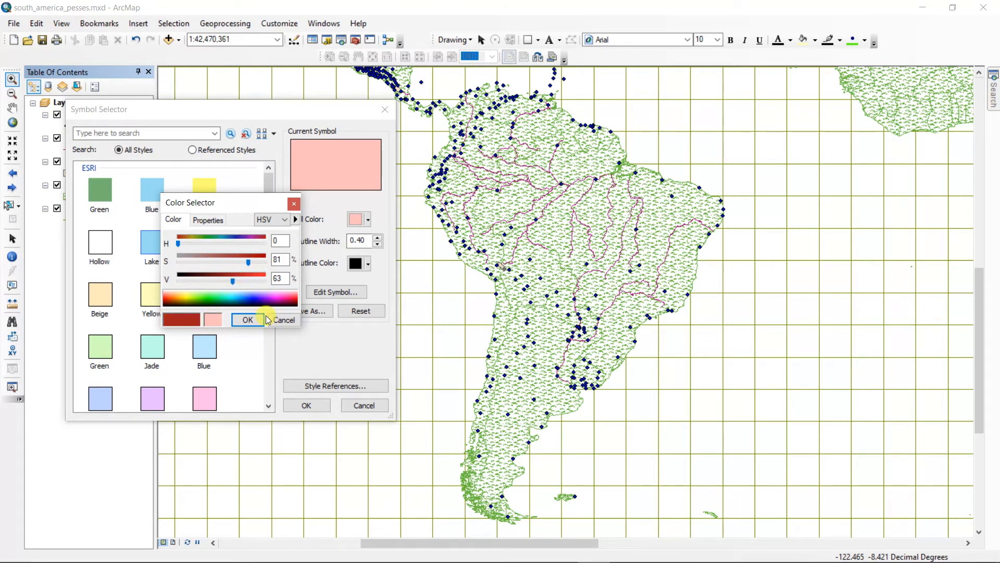
pyautogui.click(250, 318)
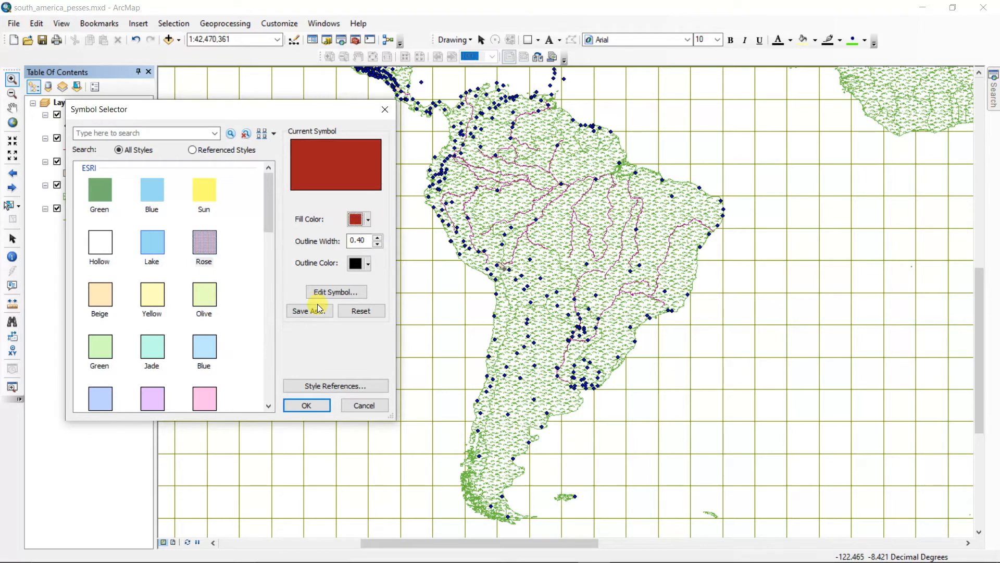
# - Try muted blue and light green palette colors for the countries fill, and settle on a khaki fill color
pyautogui.click(367, 219)
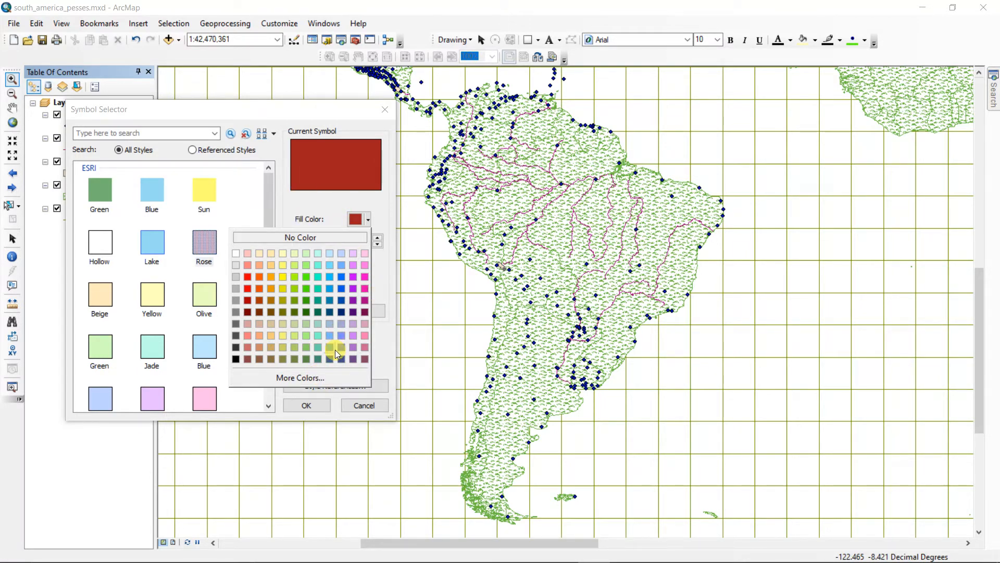
pyautogui.click(340, 324)
pyautogui.click(368, 222)
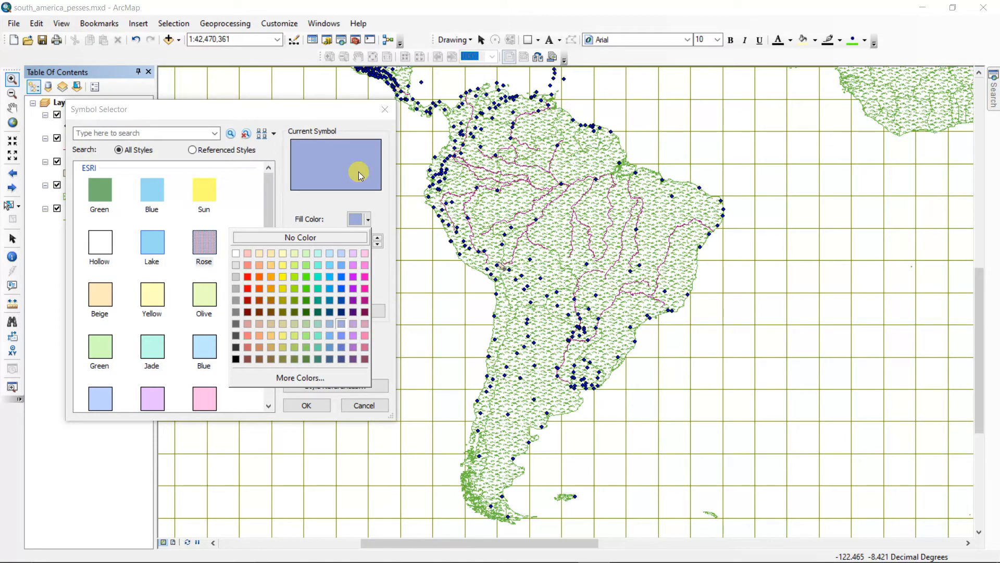
pyautogui.click(308, 324)
pyautogui.click(368, 219)
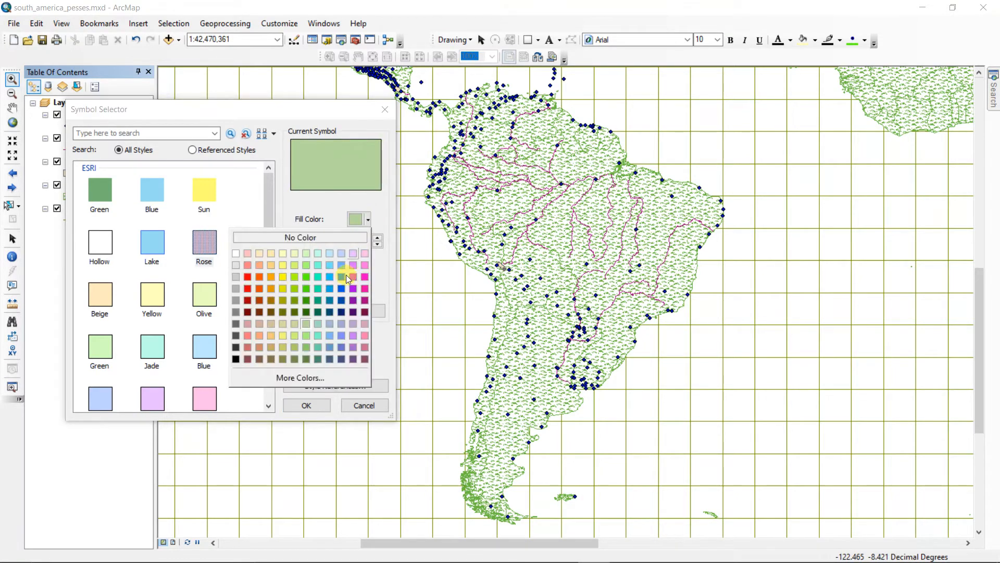
pyautogui.click(286, 323)
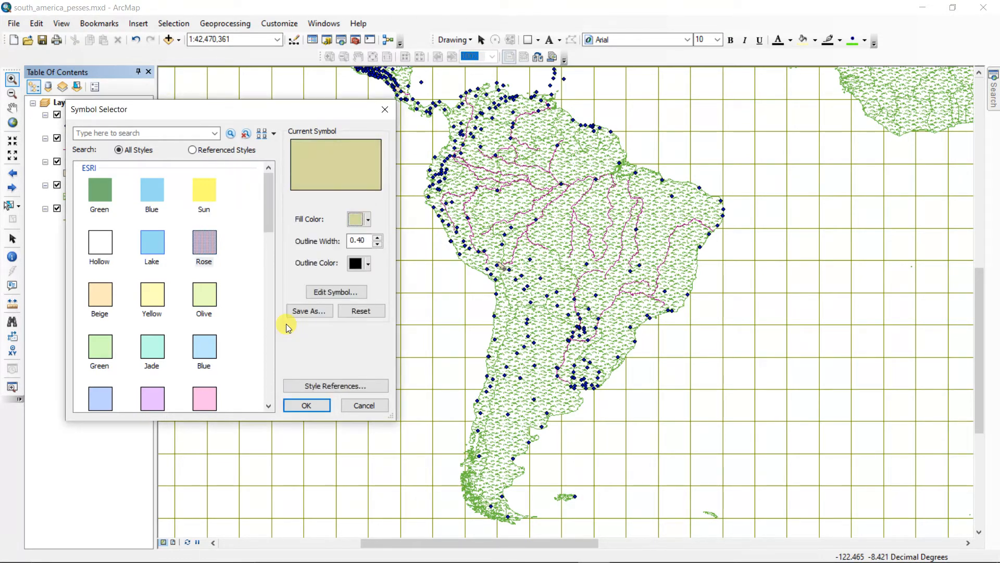
pyautogui.click(371, 219)
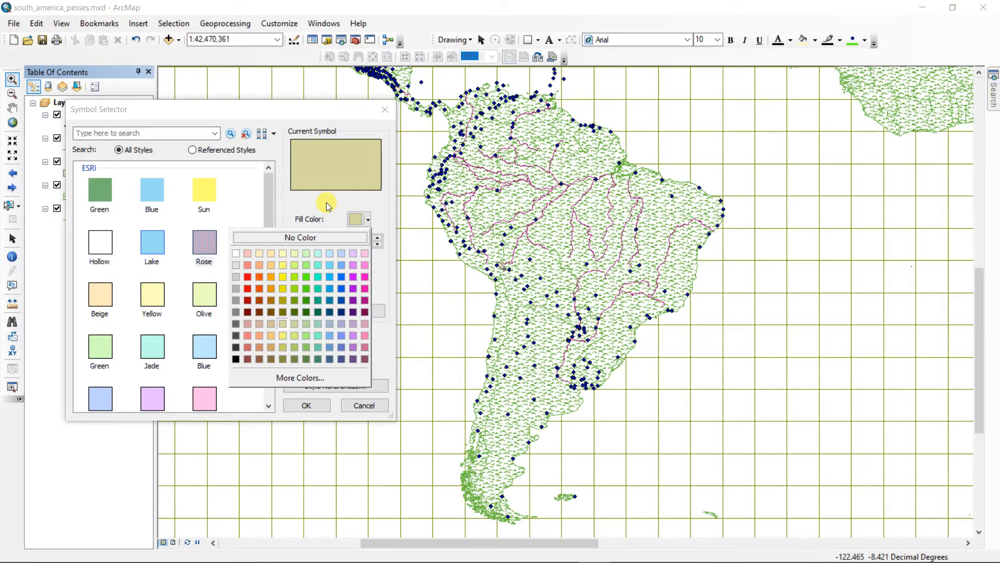
pyautogui.click(352, 205)
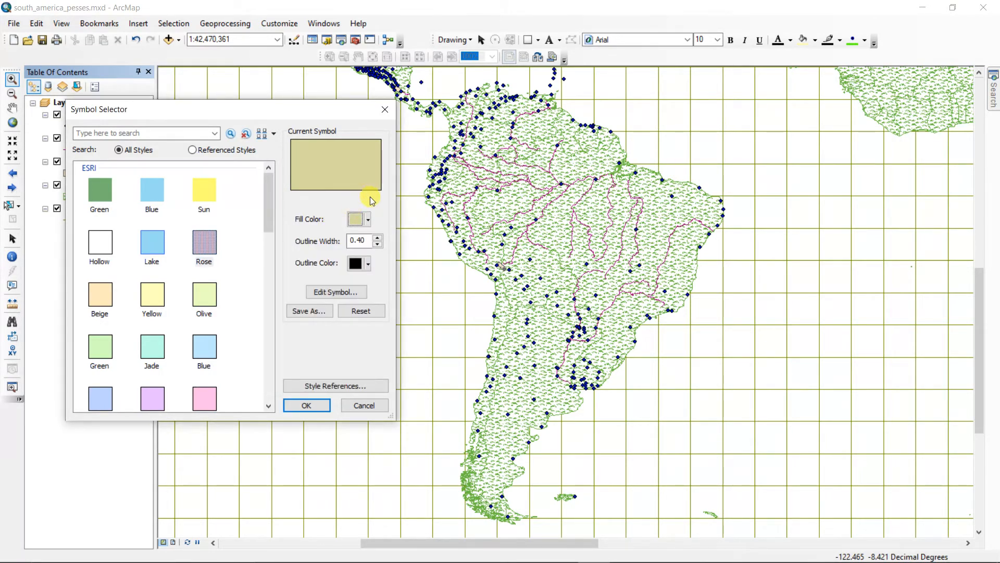
# - Give the countries symbol a brown outline, apply it, and inspect the borders up close before returning to the previous extent
pyautogui.click(367, 267)
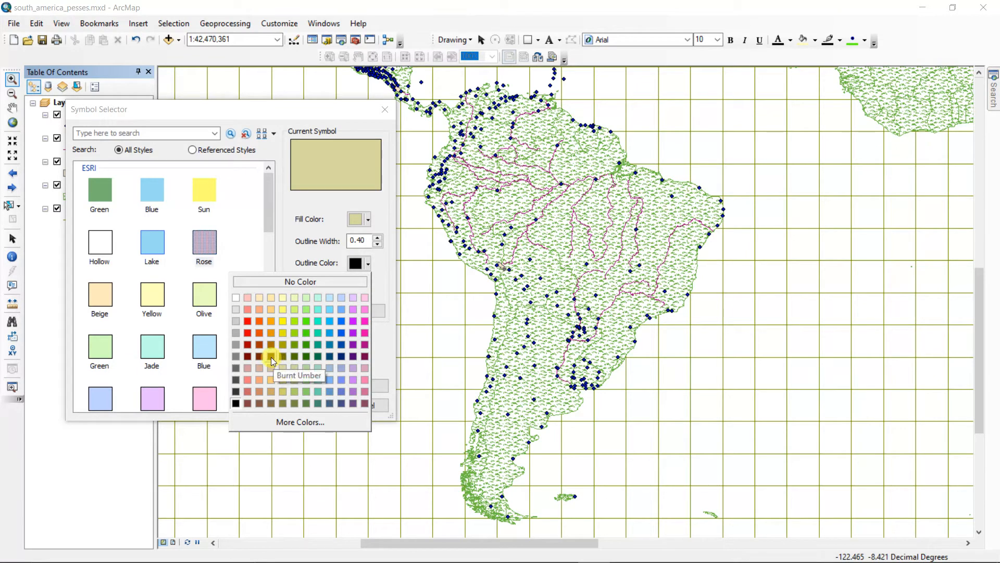
pyautogui.click(271, 403)
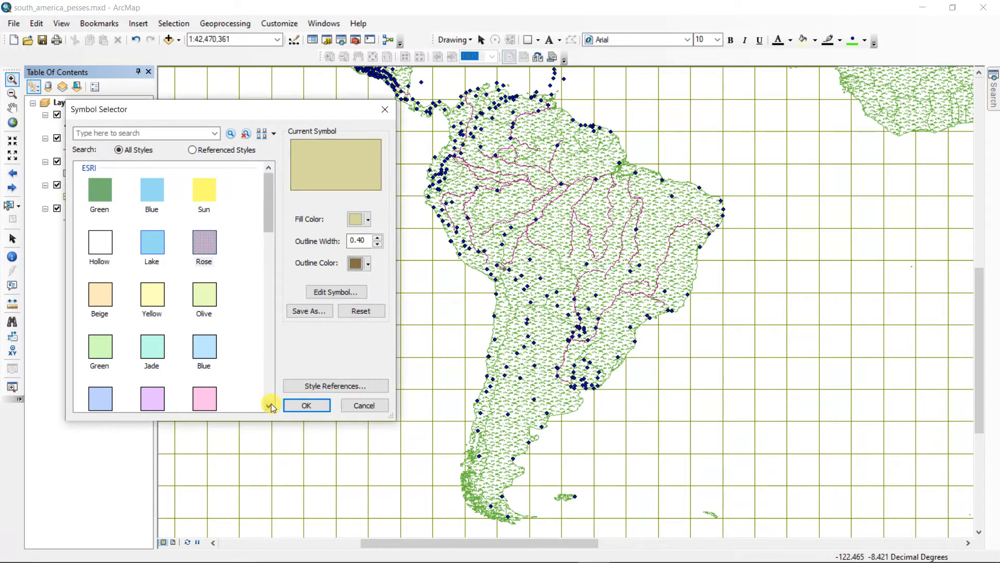
pyautogui.click(308, 406)
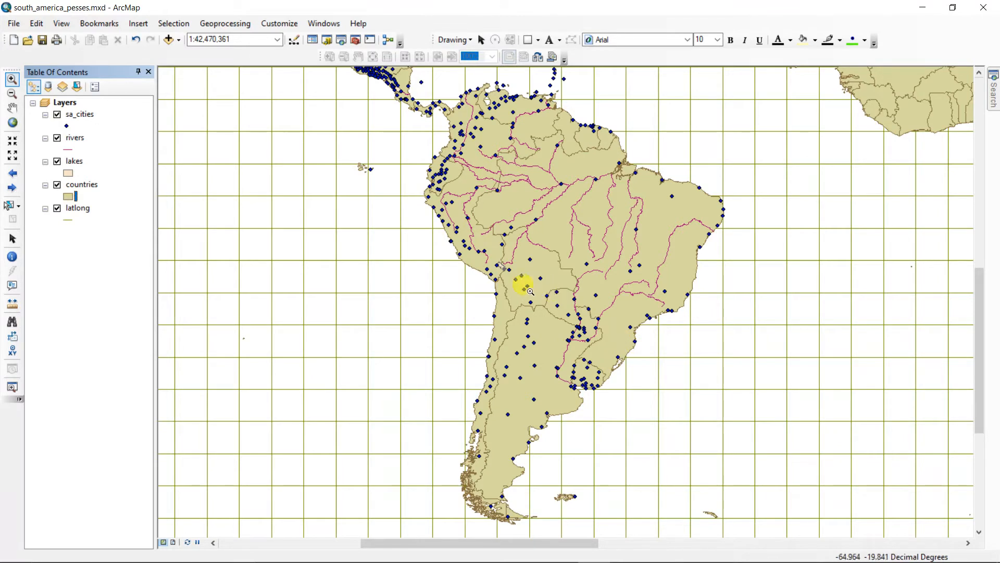
pyautogui.moveTo(500, 298); pyautogui.dragTo(543, 324)
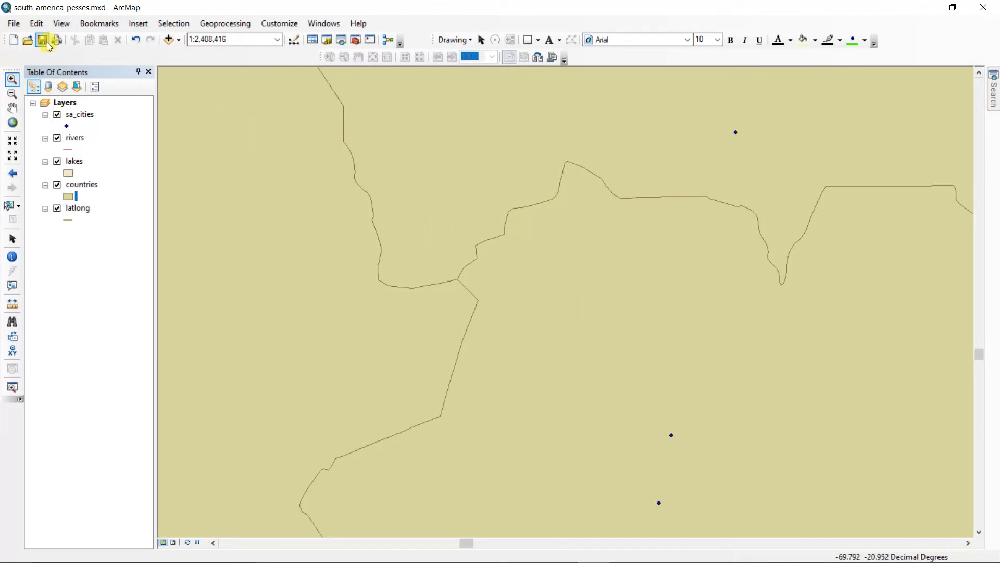
pyautogui.click(12, 173)
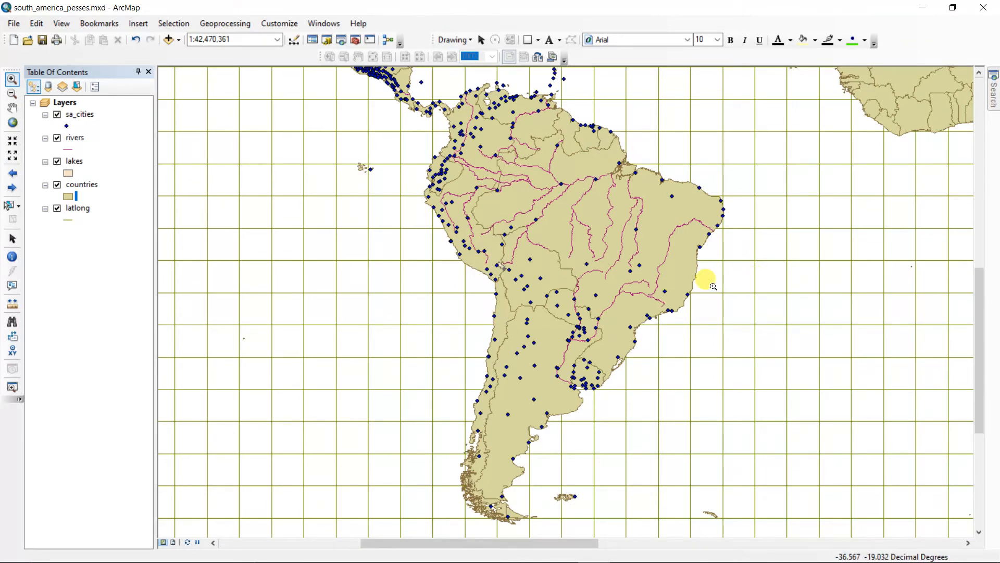
# - Open the symbology properties of the countries layer
pyautogui.rightClick(86, 186)
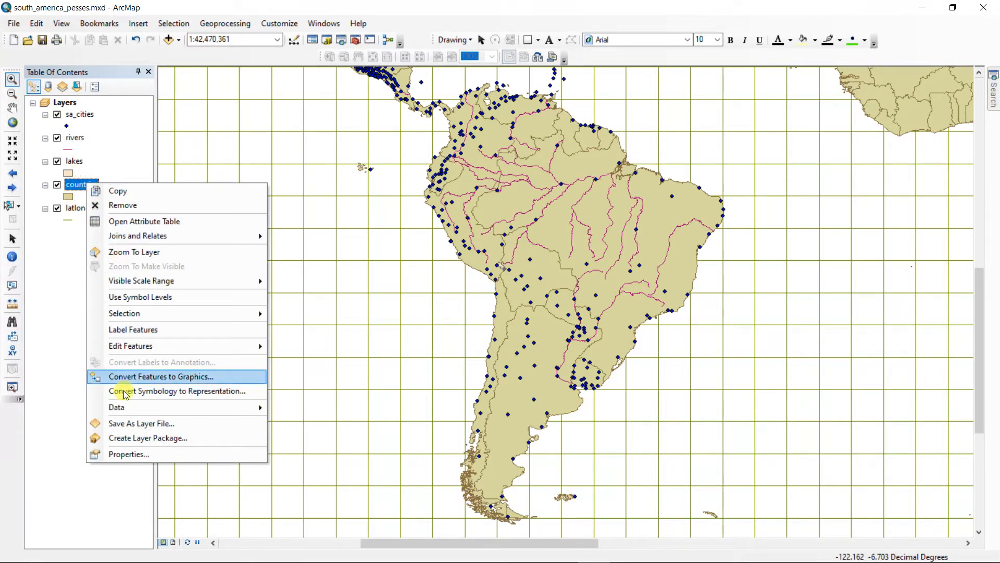
pyautogui.click(116, 452)
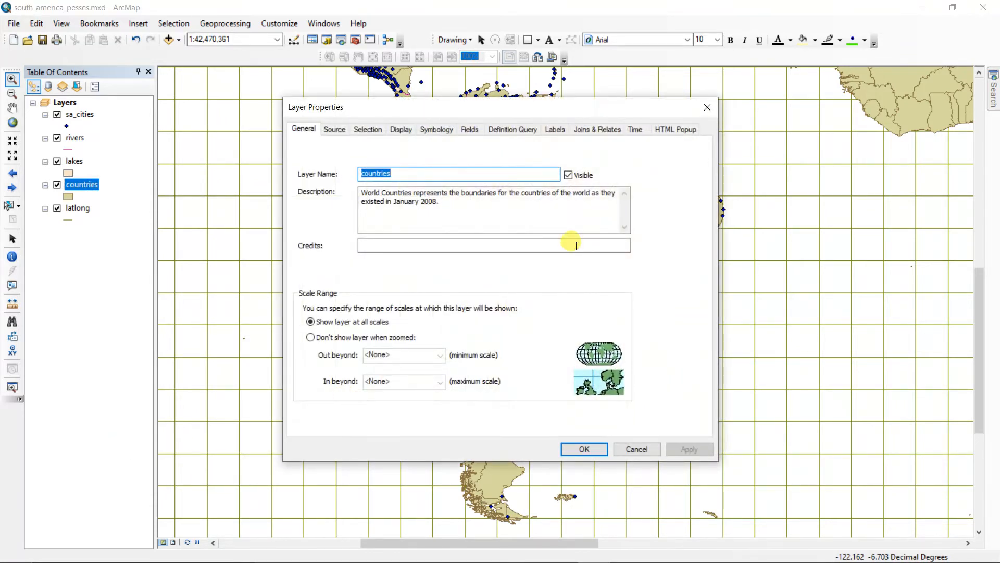
pyautogui.click(427, 131)
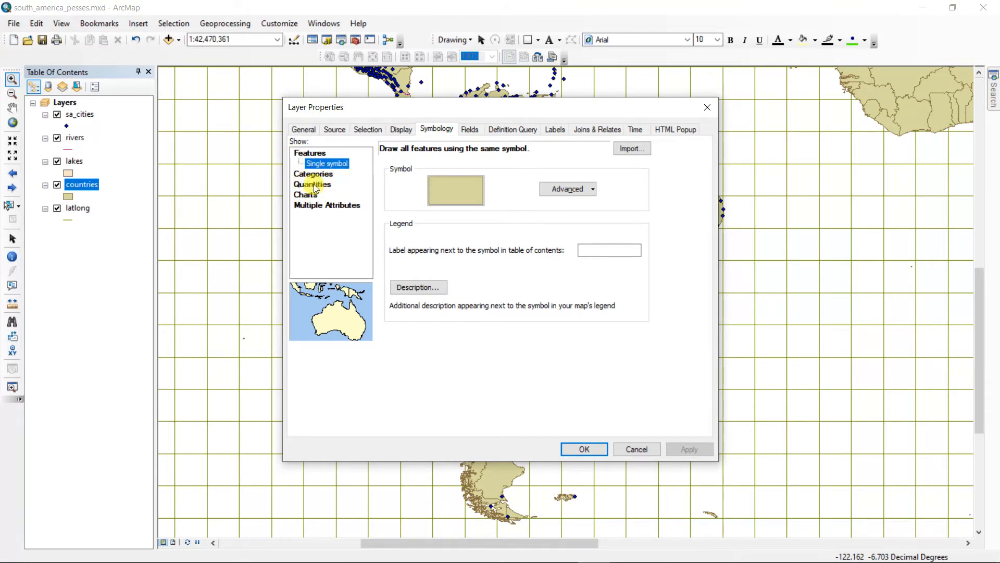
# - Apply a muted pink fill and a dark mauve outline to the countries symbol, and uncover the map to view the colors
pyautogui.click(444, 194)
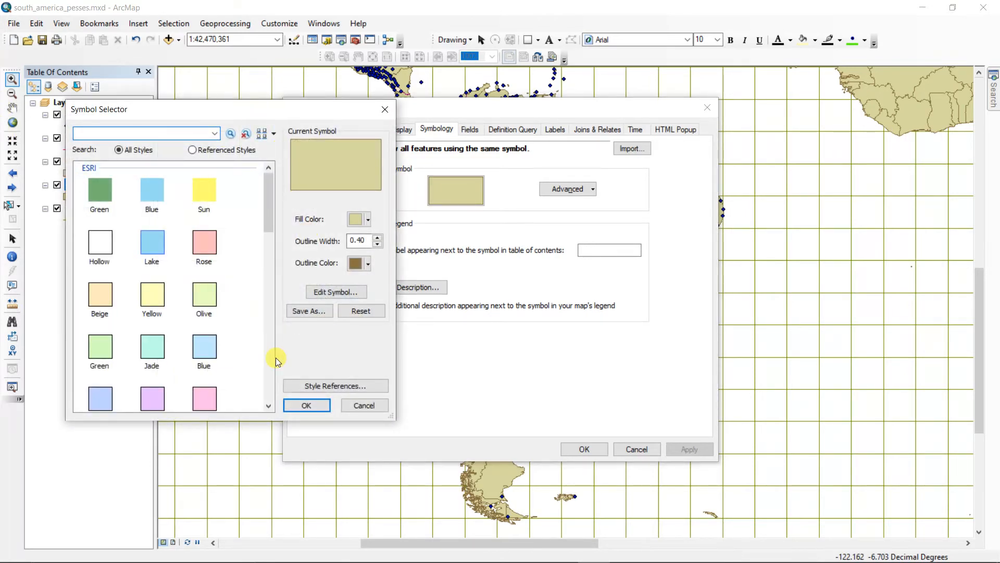
pyautogui.click(367, 220)
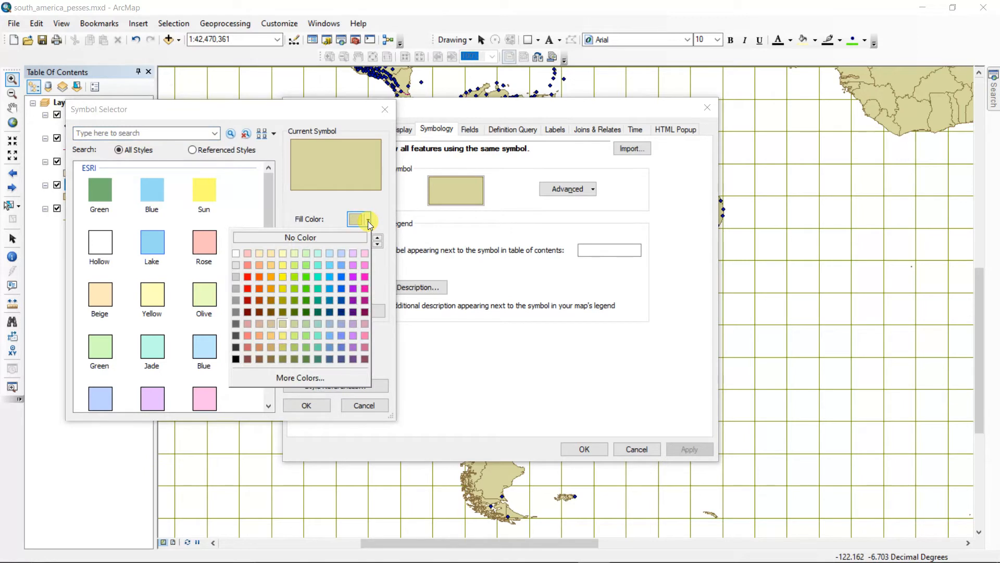
pyautogui.click(365, 324)
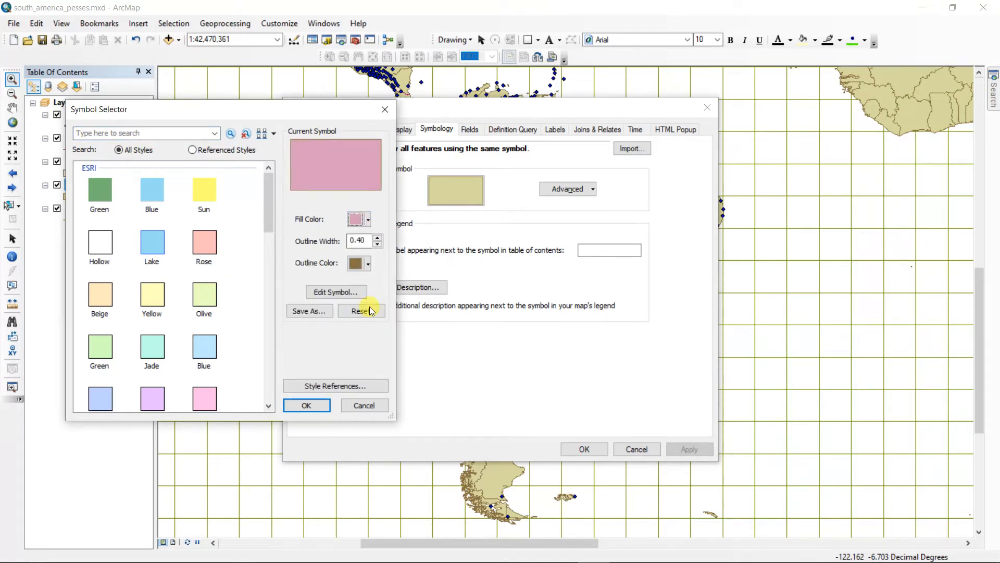
pyautogui.click(369, 263)
pyautogui.click(365, 399)
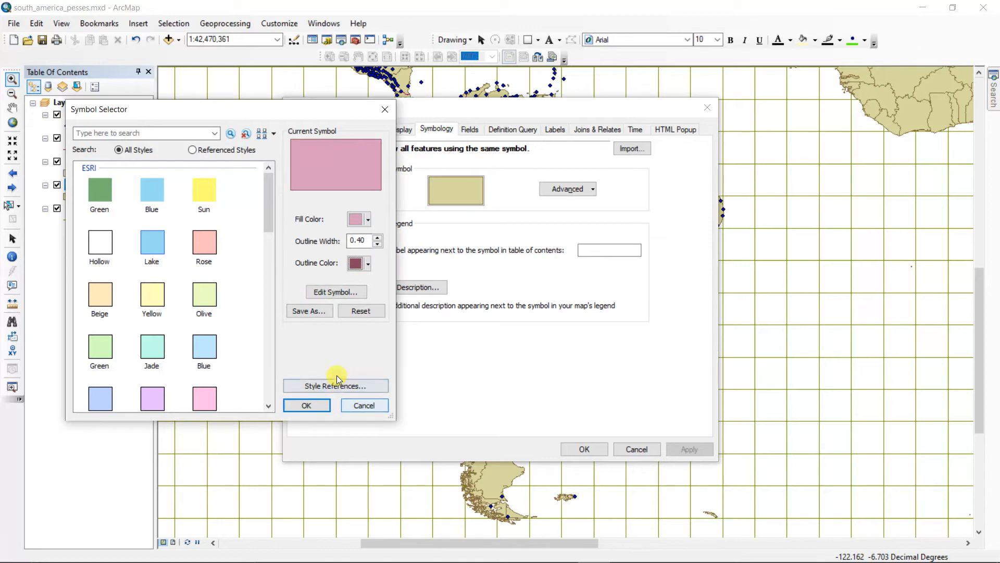
pyautogui.click(313, 404)
pyautogui.click(687, 451)
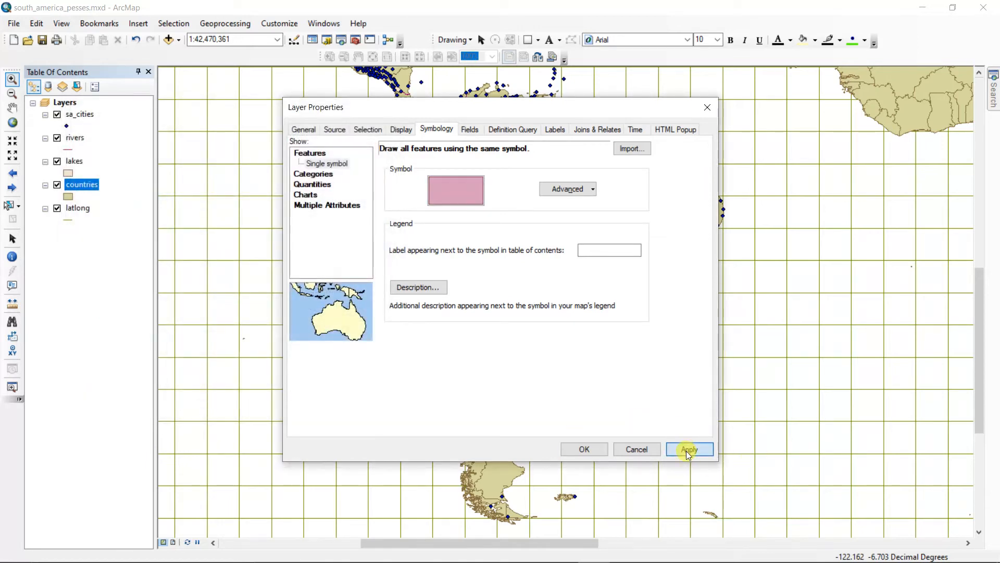
pyautogui.moveTo(474, 104); pyautogui.dragTo(849, 100)
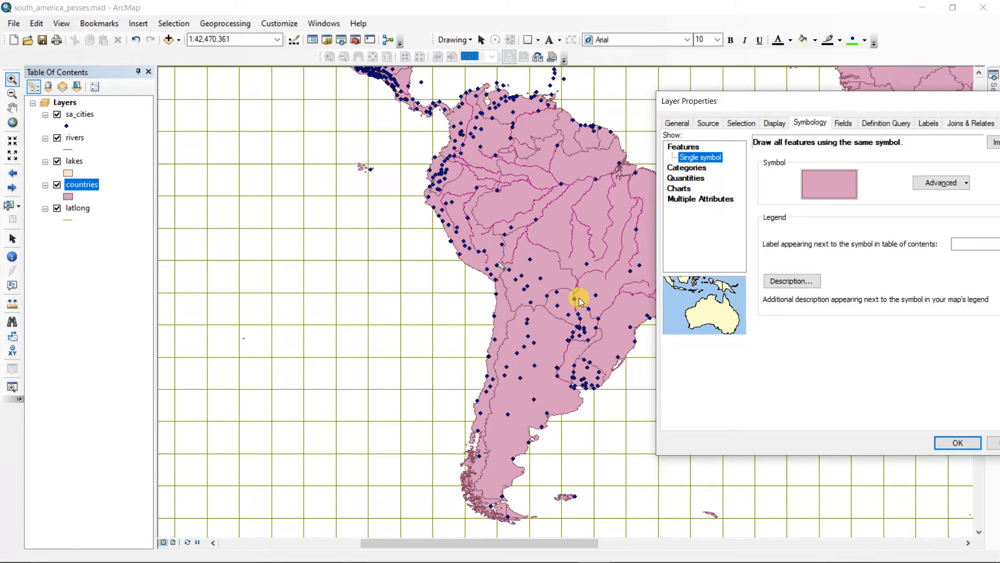
pyautogui.moveTo(783, 101); pyautogui.dragTo(637, 26)
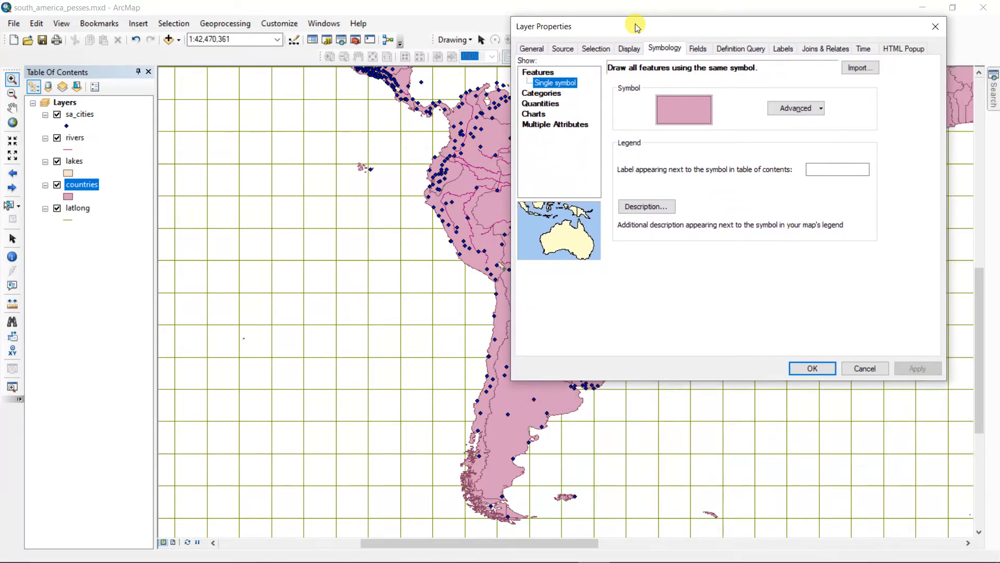
# - Try a bright magenta fill on the countries symbol, apply it, and view it on the map
pyautogui.click(703, 117)
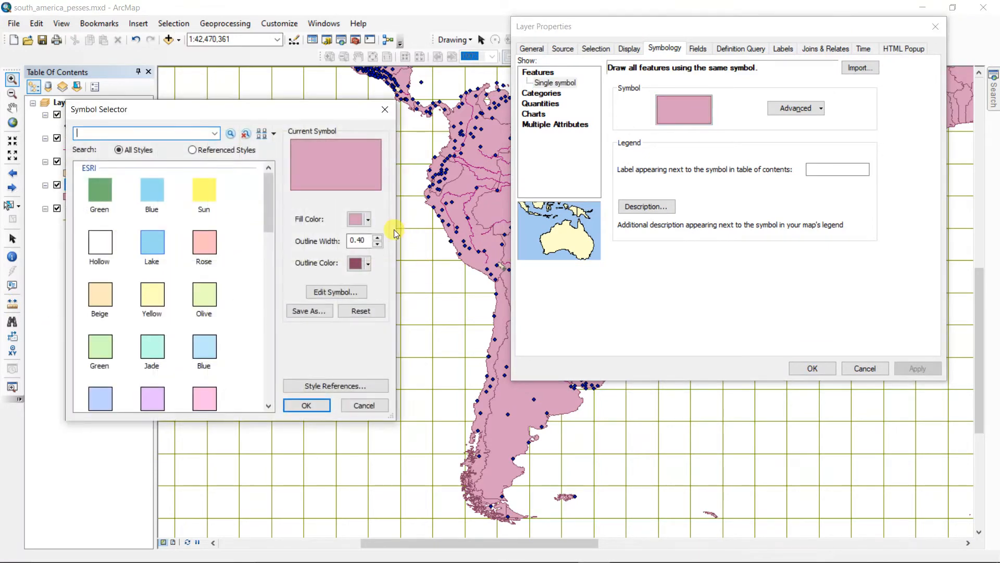
pyautogui.click(366, 222)
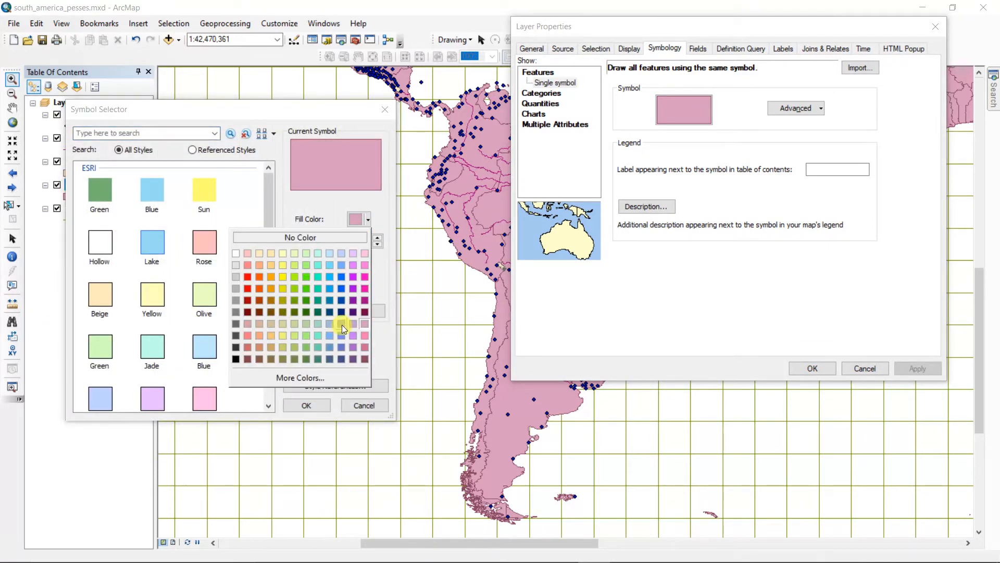
pyautogui.click(364, 287)
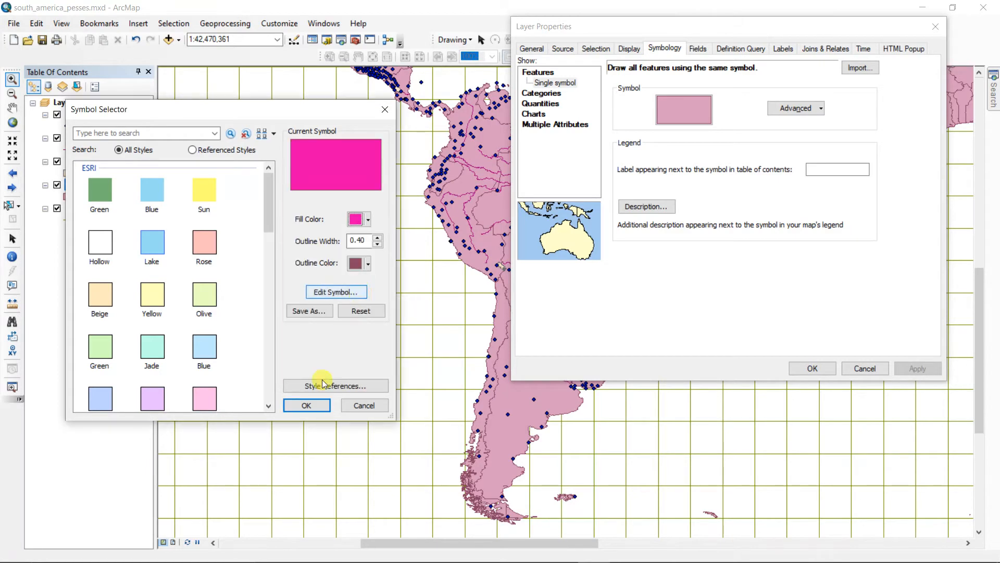
pyautogui.click(306, 405)
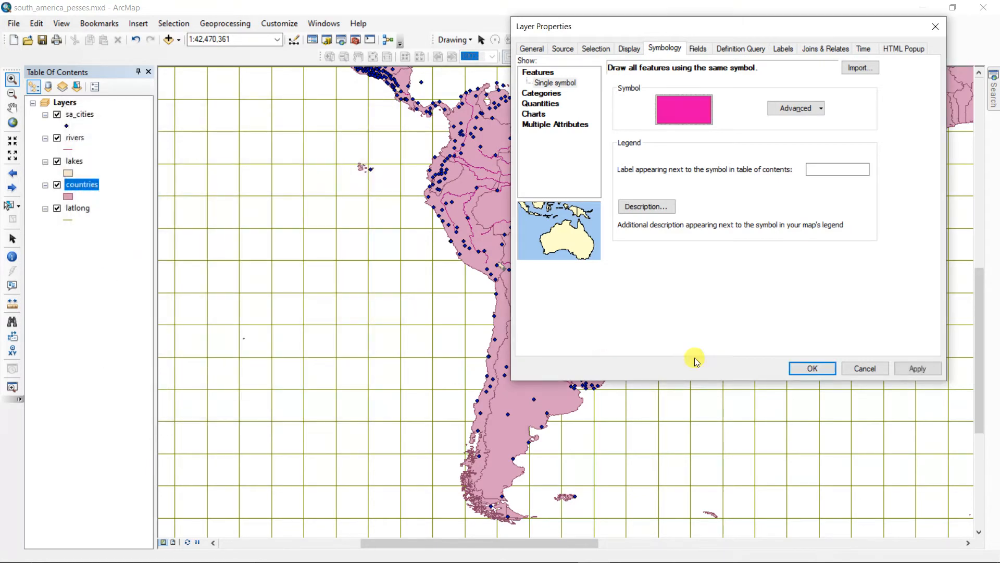
pyautogui.click(912, 374)
pyautogui.moveTo(697, 33); pyautogui.dragTo(907, 115)
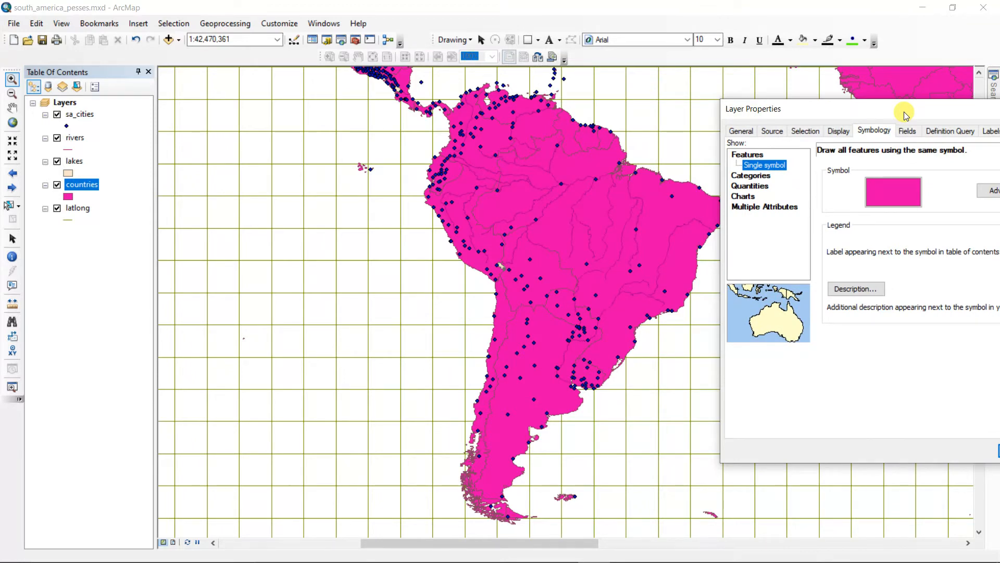
pyautogui.moveTo(882, 105); pyautogui.dragTo(698, 68)
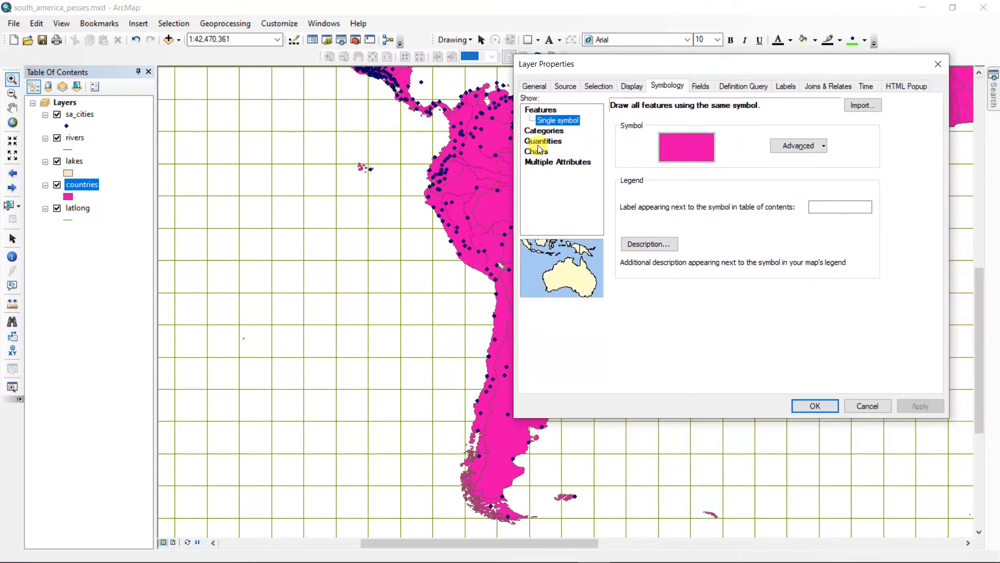
# - Give the countries symbol a muted tan fill and a brown outline, and accept the layer properties
pyautogui.click(677, 152)
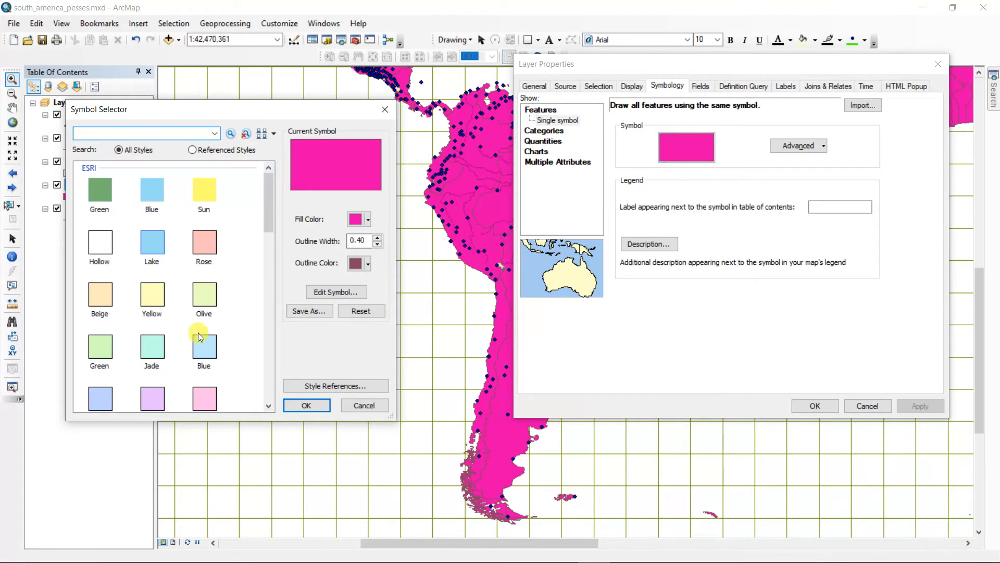
pyautogui.click(367, 219)
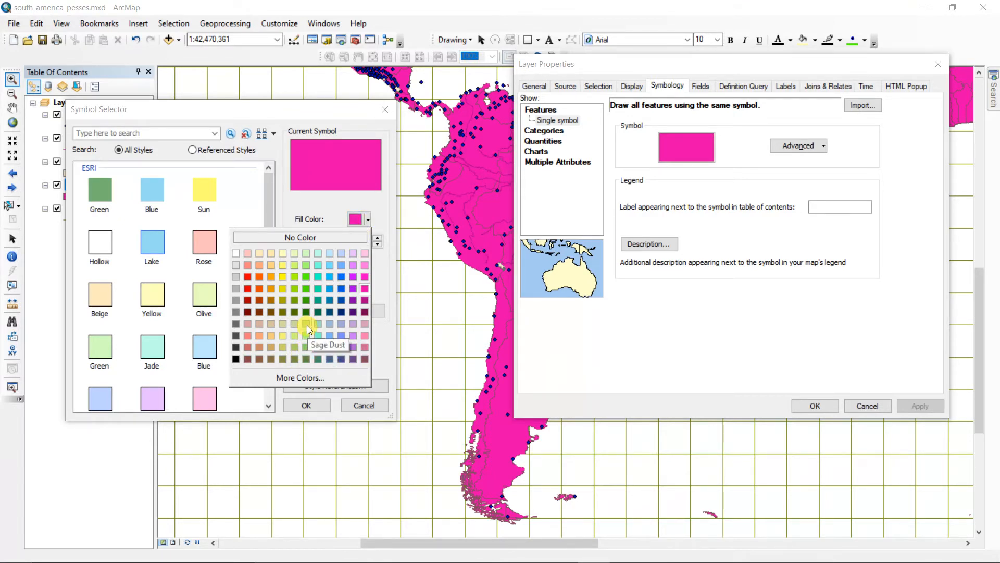
pyautogui.click(273, 323)
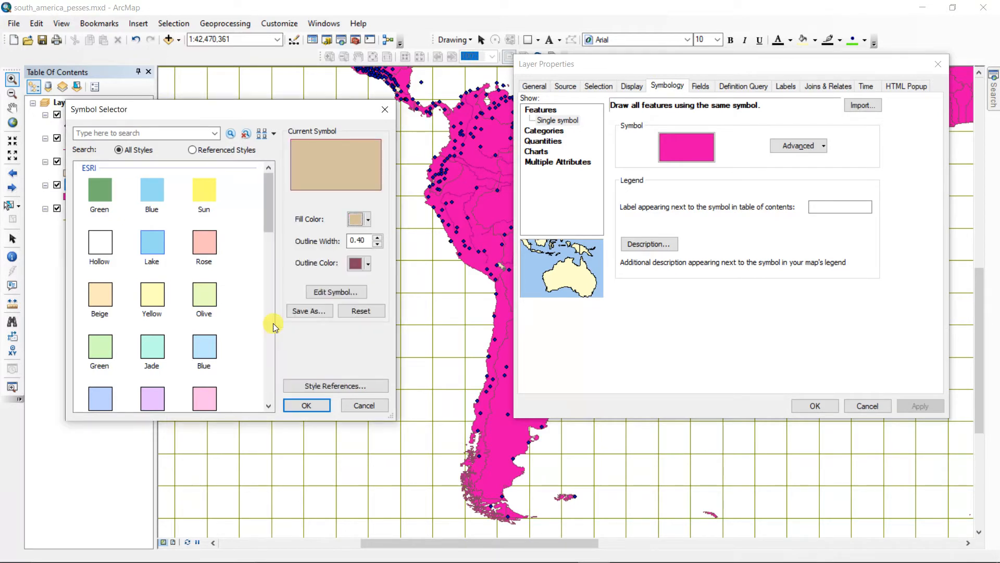
pyautogui.click(368, 264)
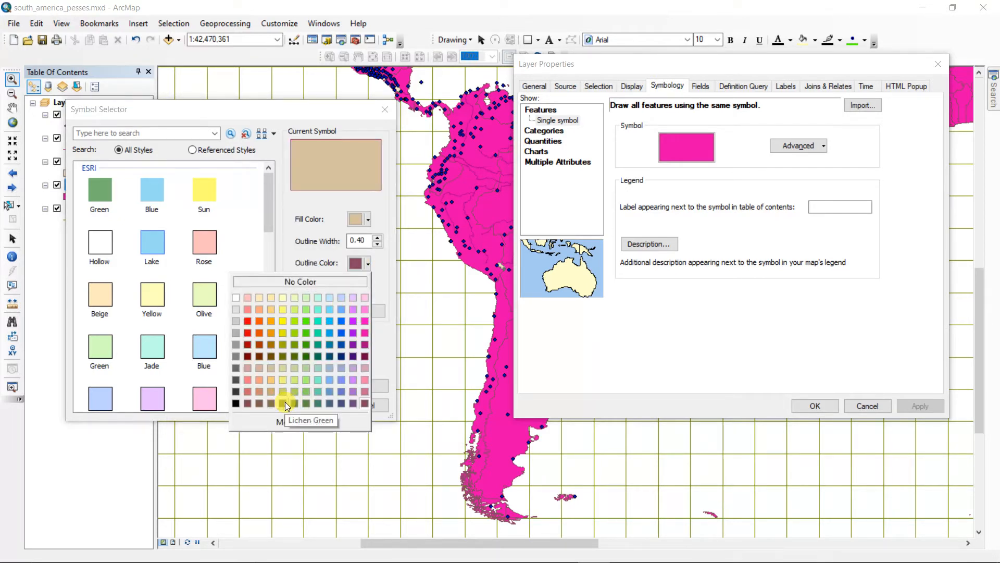
pyautogui.click(271, 402)
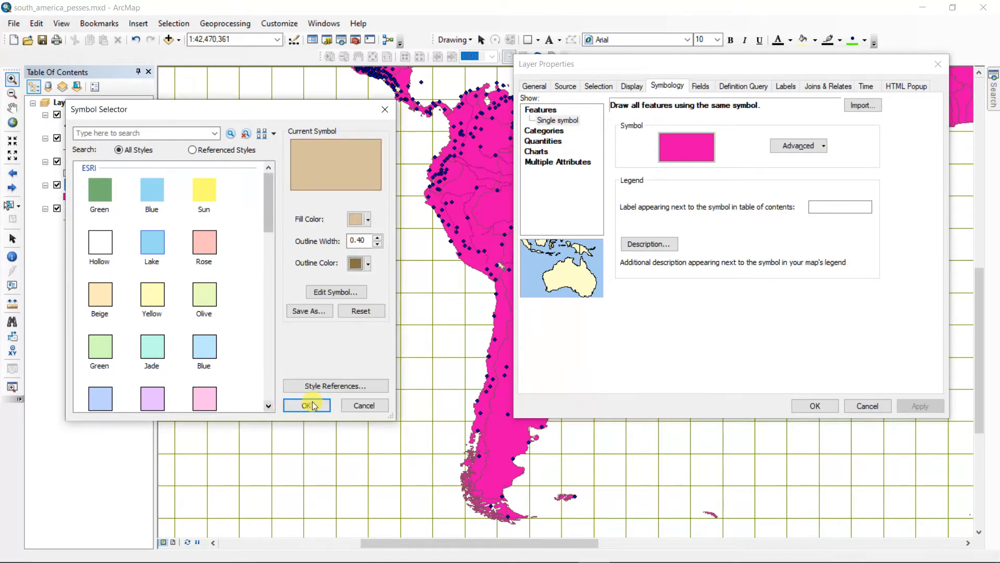
pyautogui.click(307, 404)
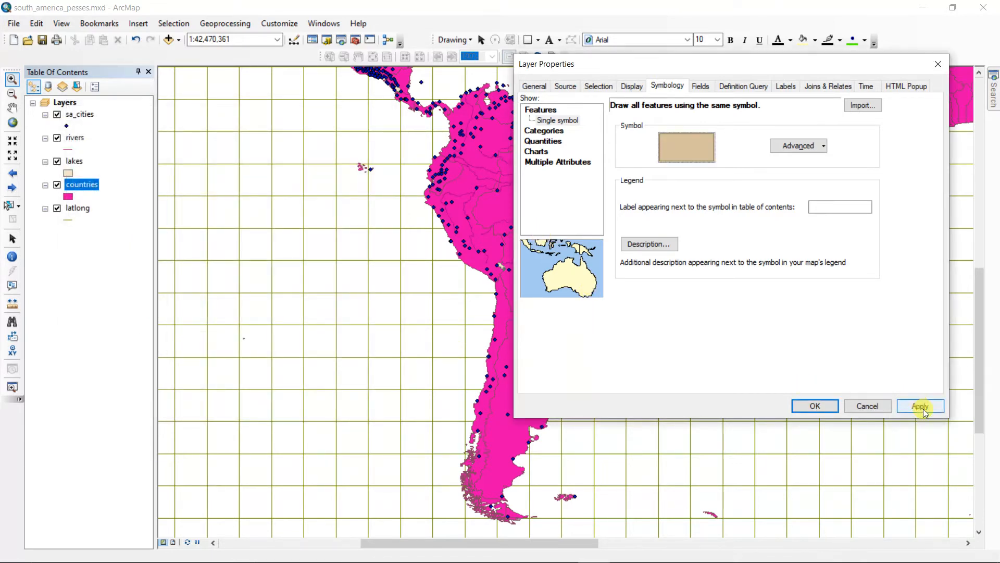
pyautogui.click(921, 407)
pyautogui.click(816, 406)
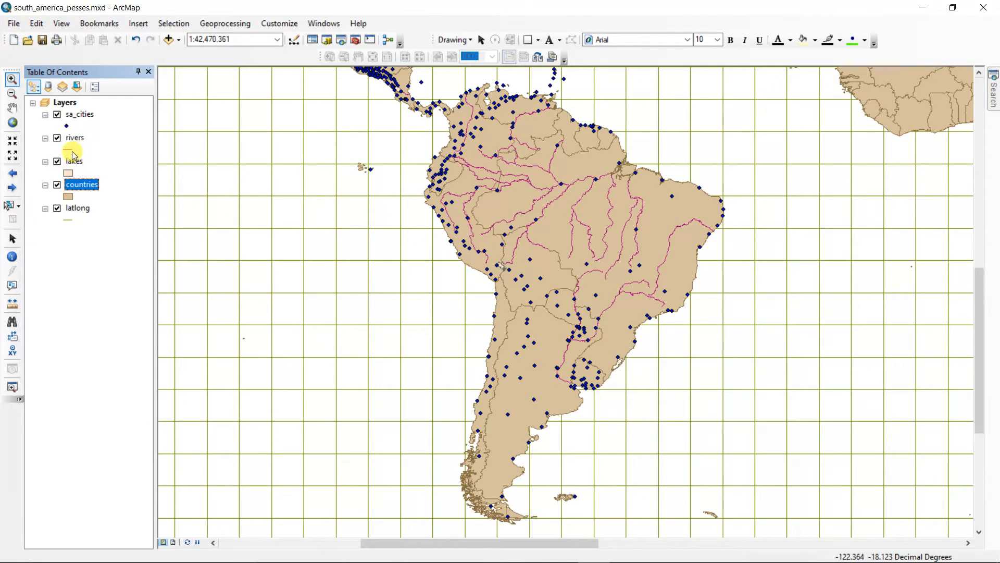
# - Apply the Lake preset symbol to the lakes layer
pyautogui.click(68, 174)
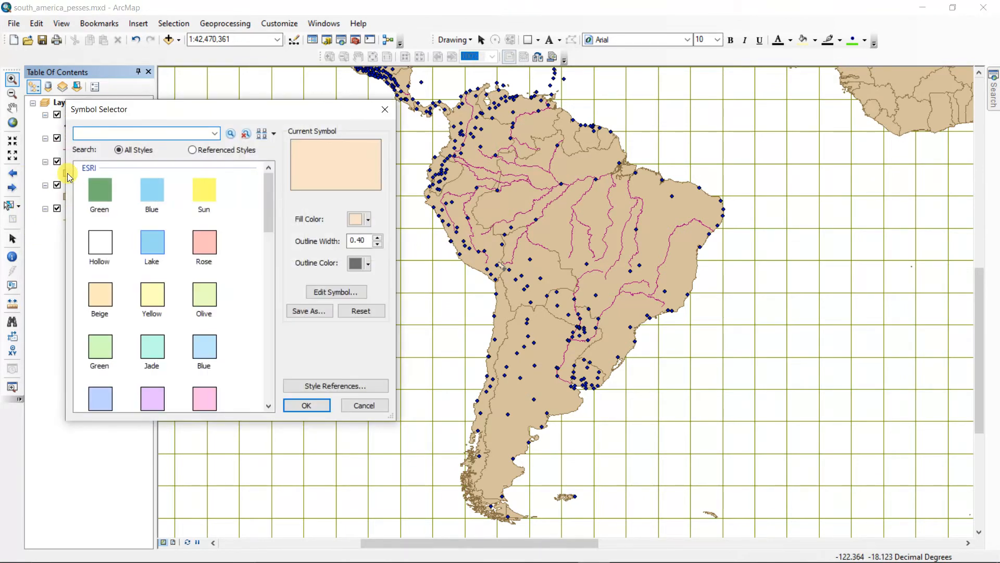
pyautogui.click(150, 247)
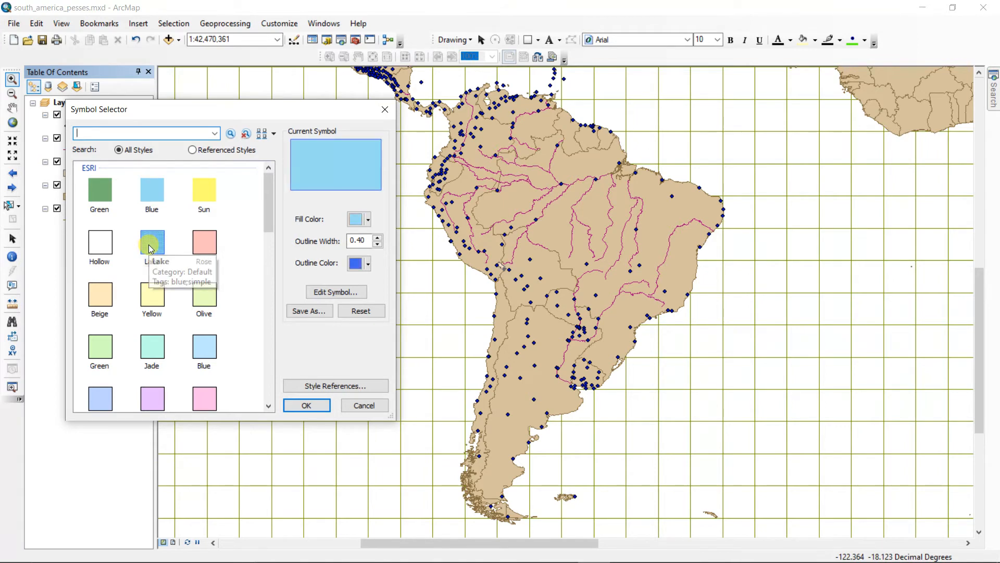
pyautogui.click(308, 405)
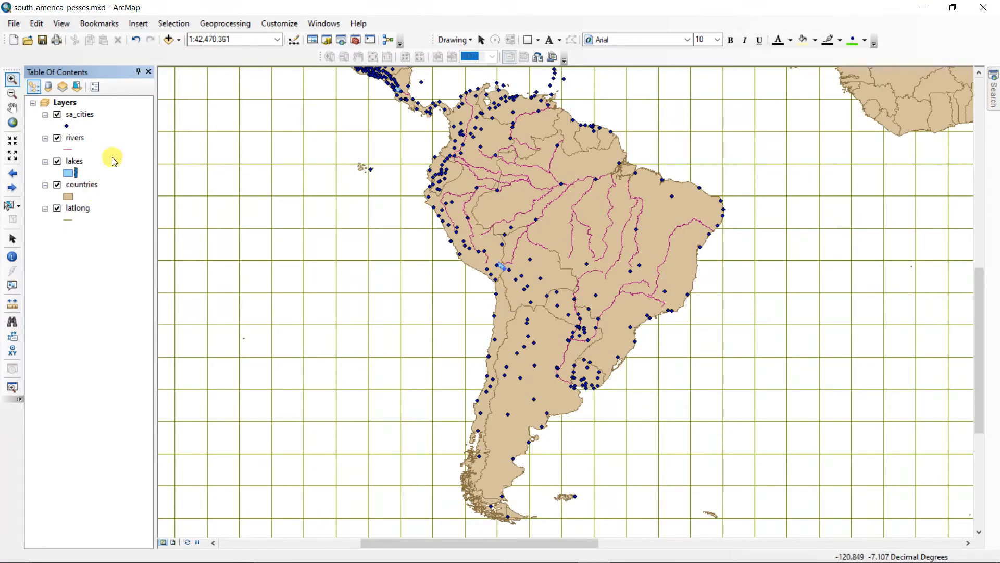
# - Apply the River preset symbol to the rivers layer
pyautogui.click(61, 151)
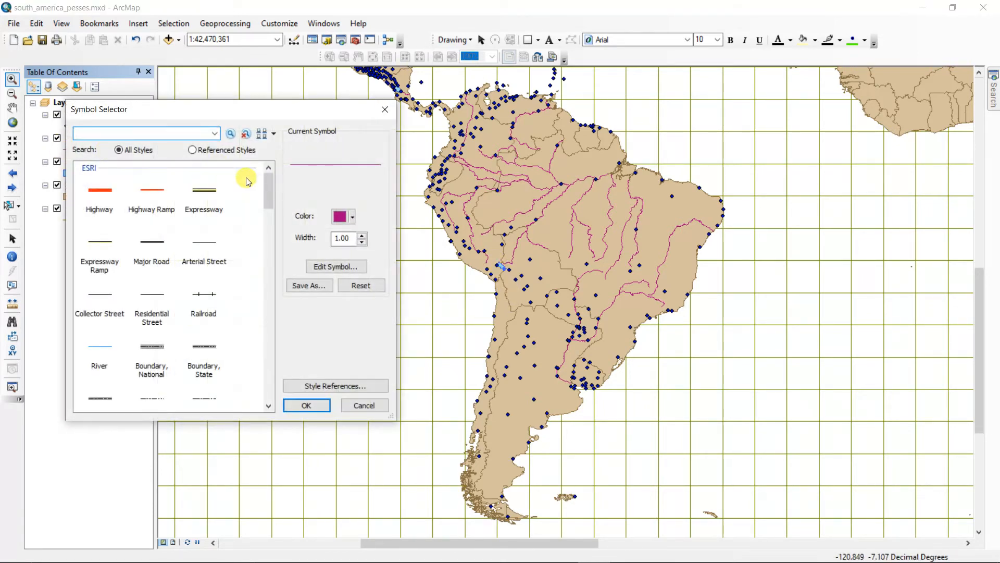
pyautogui.click(97, 355)
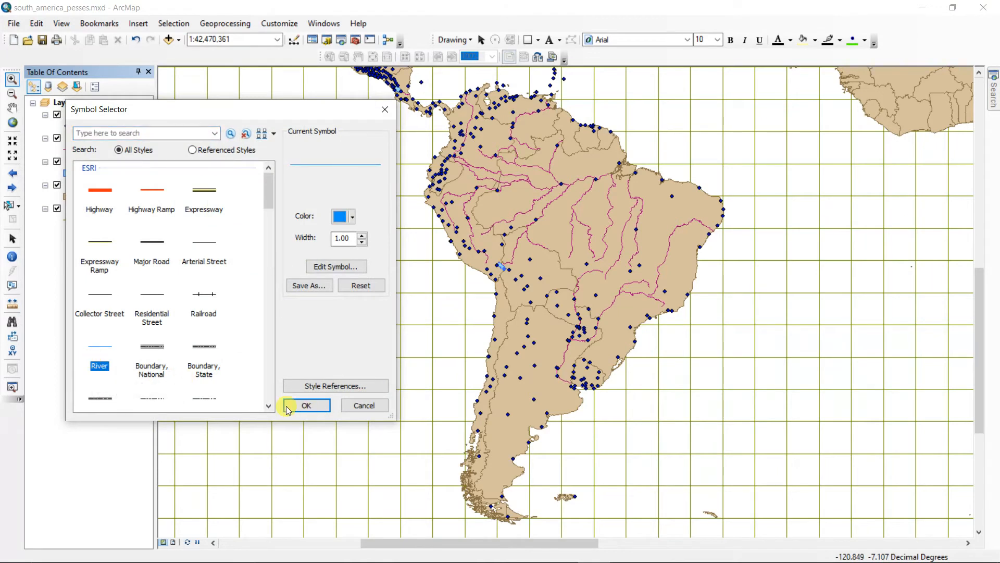
pyautogui.click(306, 405)
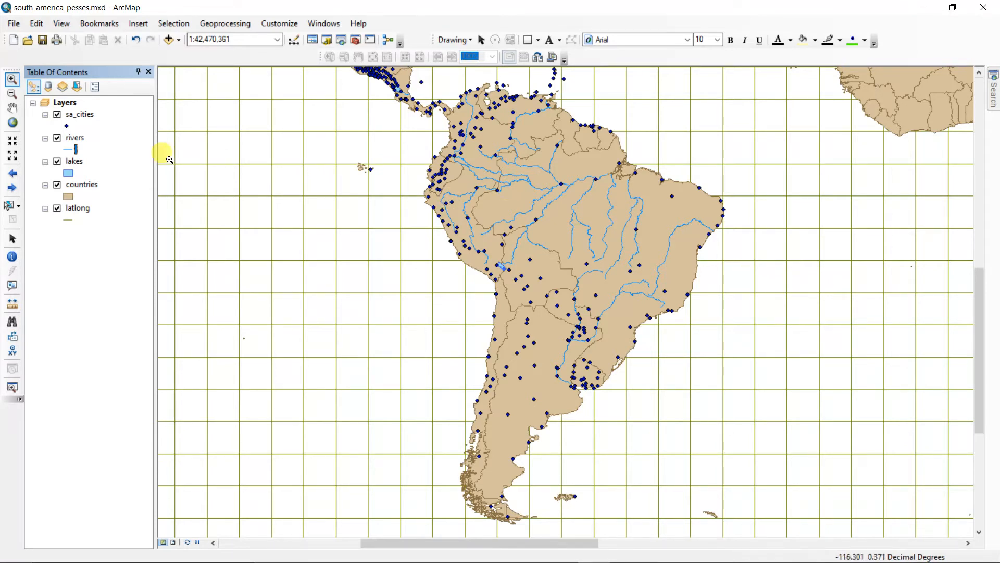
# - Change the lakes symbol to a muted periwinkle blue fill with a dark blue outline
pyautogui.click(69, 174)
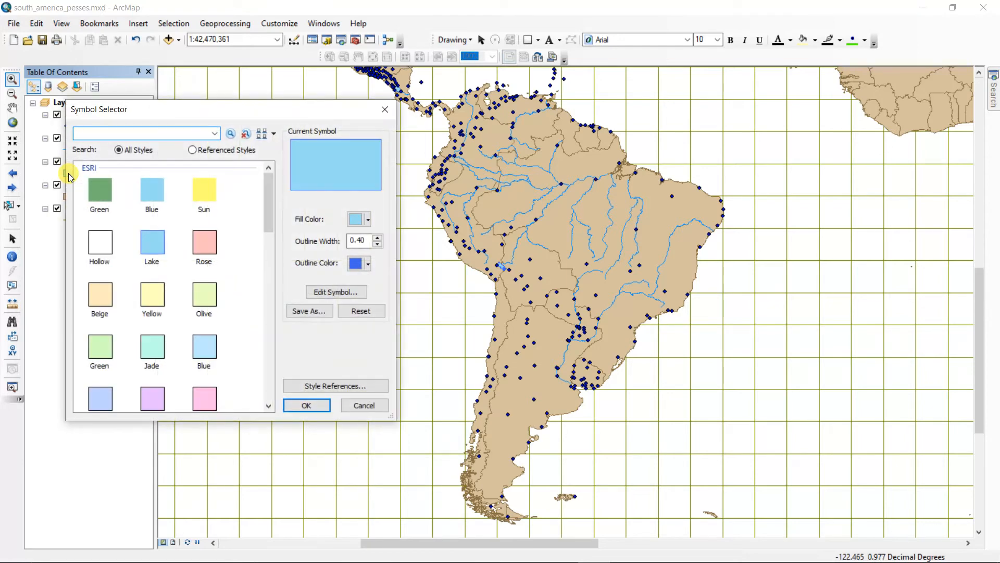
pyautogui.click(370, 220)
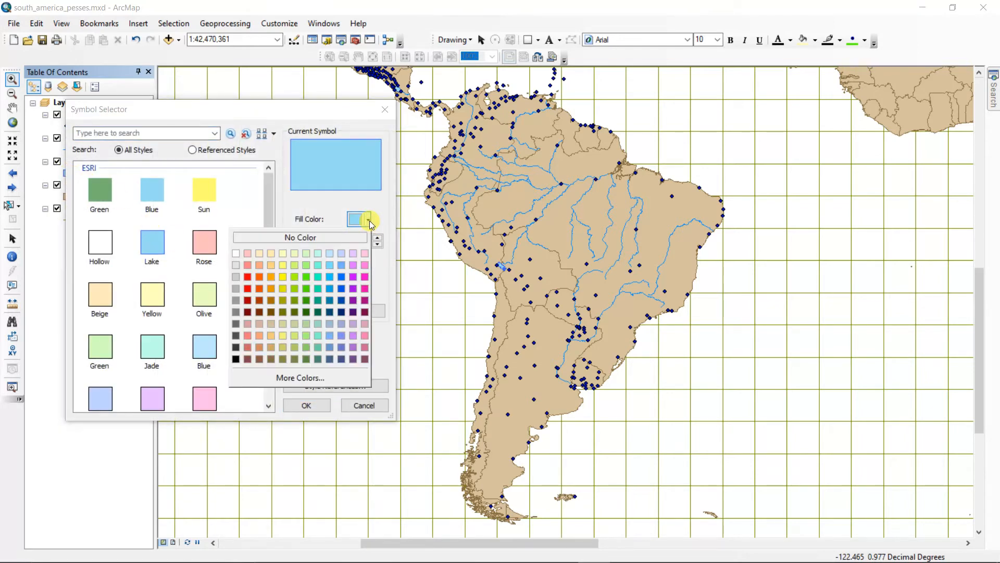
pyautogui.click(341, 323)
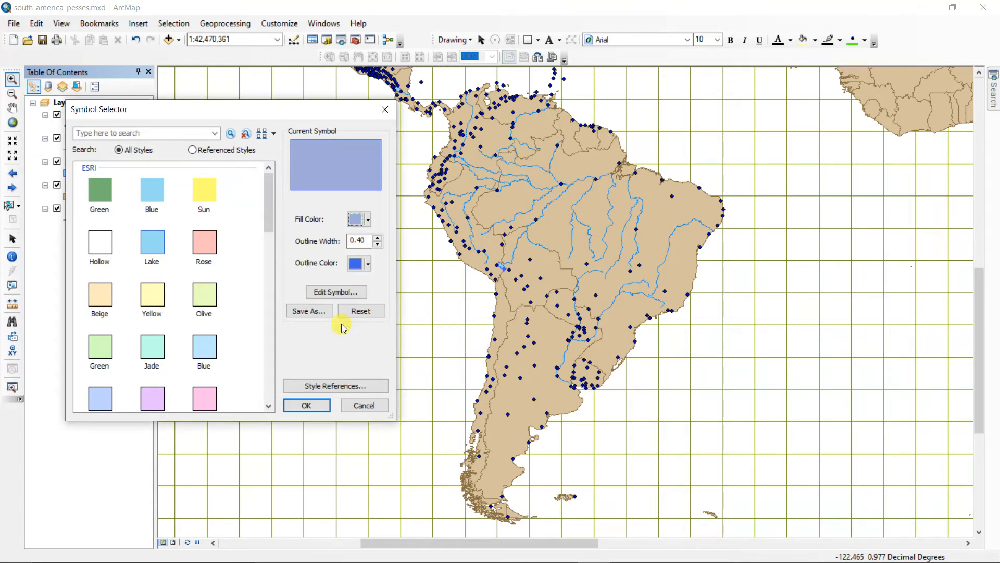
pyautogui.click(366, 264)
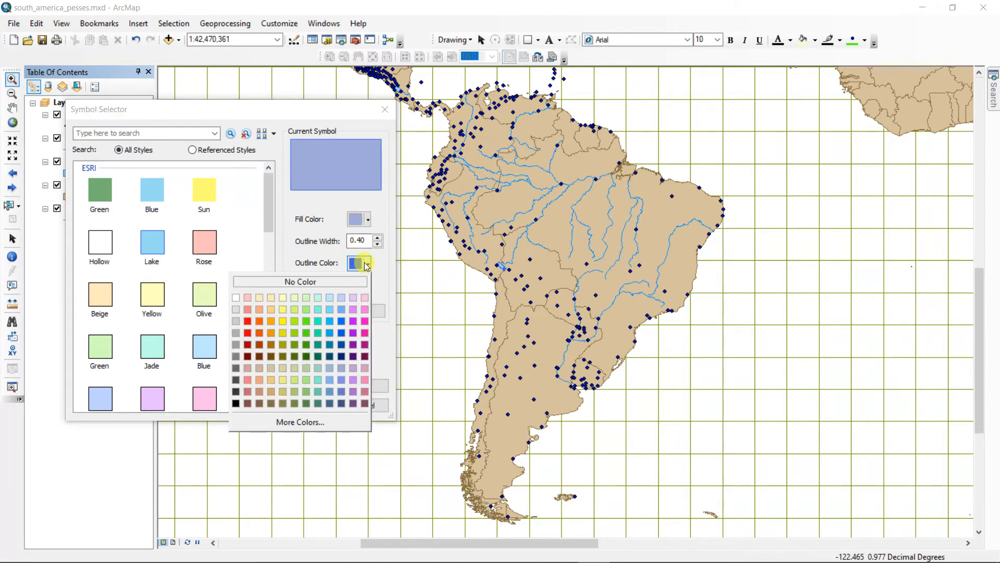
pyautogui.click(342, 400)
pyautogui.click(323, 405)
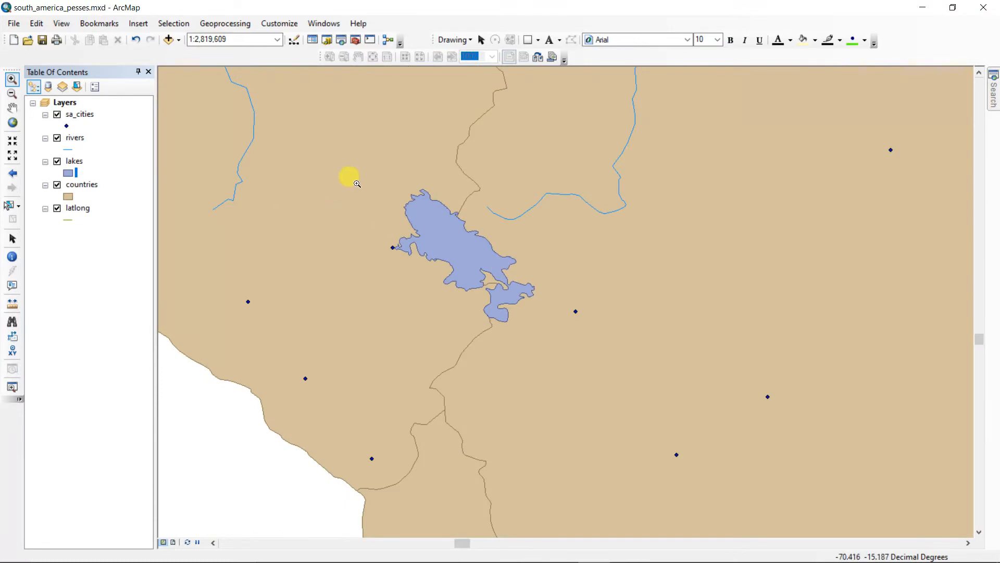
# - Change the lakes symbol to a golden tan fill with a dark brown outline
pyautogui.click(68, 173)
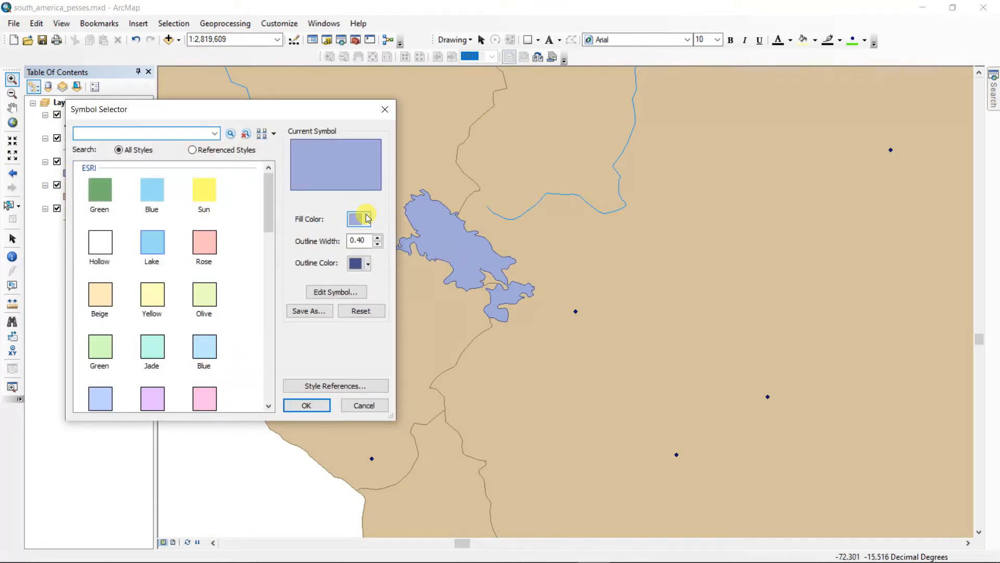
pyautogui.click(367, 218)
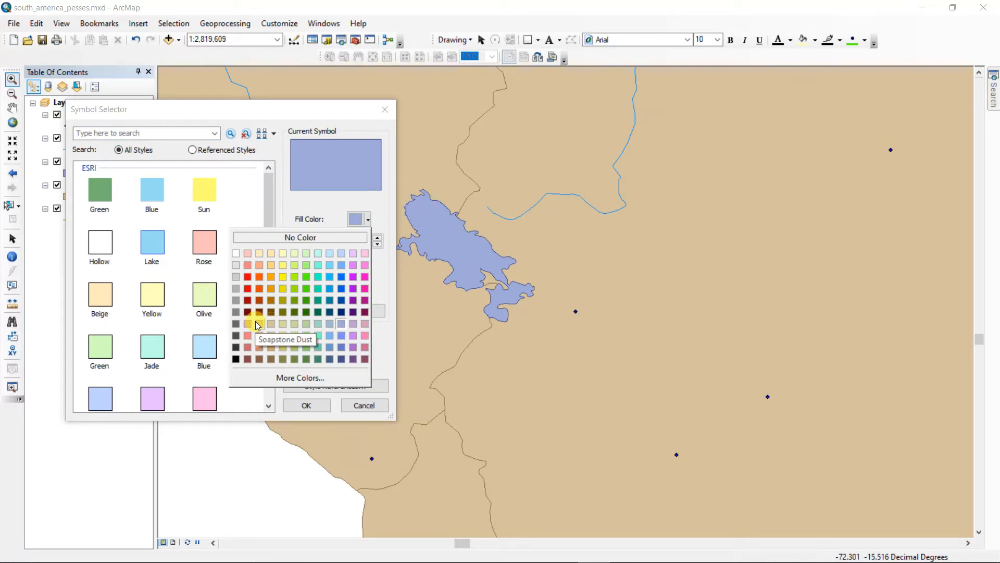
pyautogui.click(271, 345)
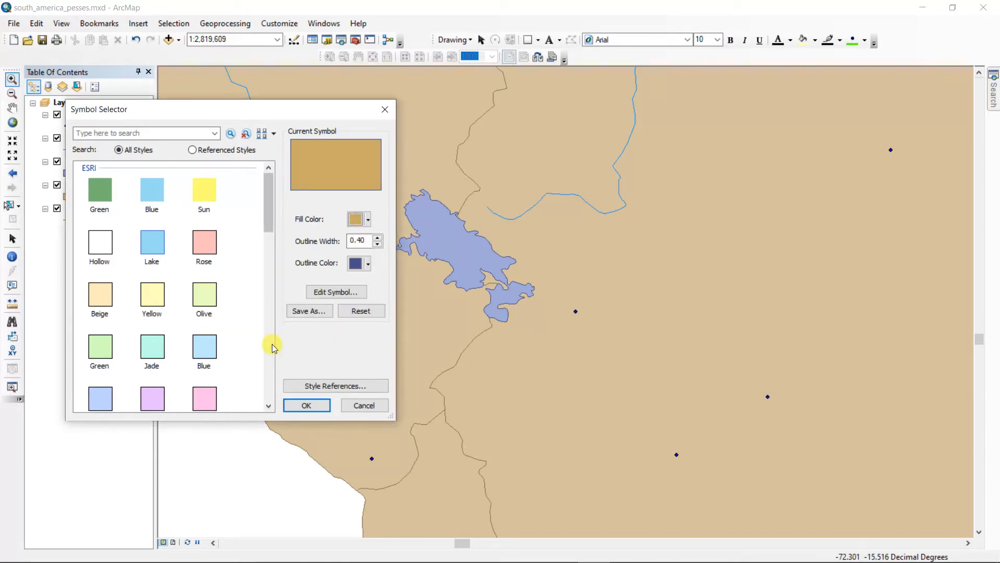
pyautogui.click(369, 264)
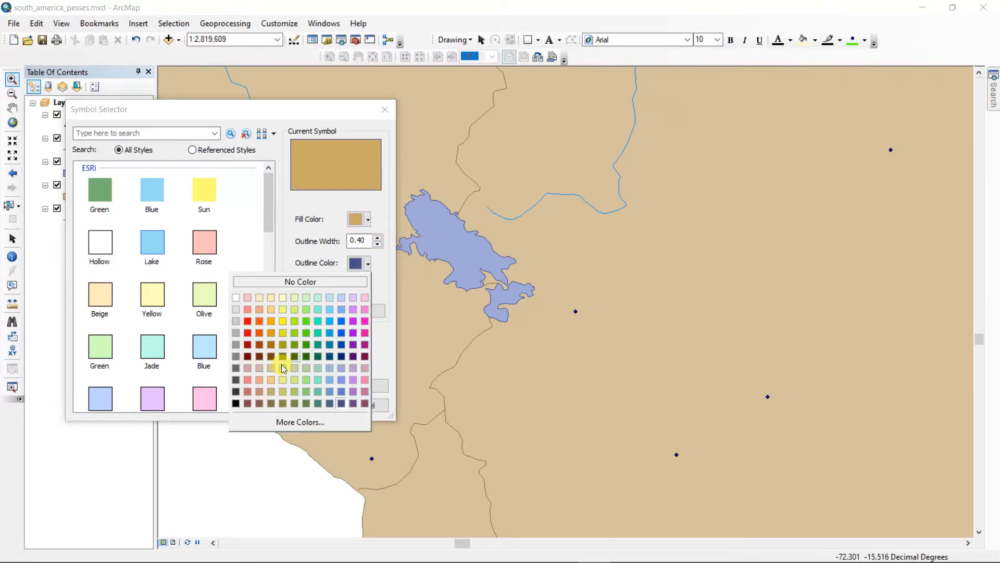
pyautogui.click(271, 403)
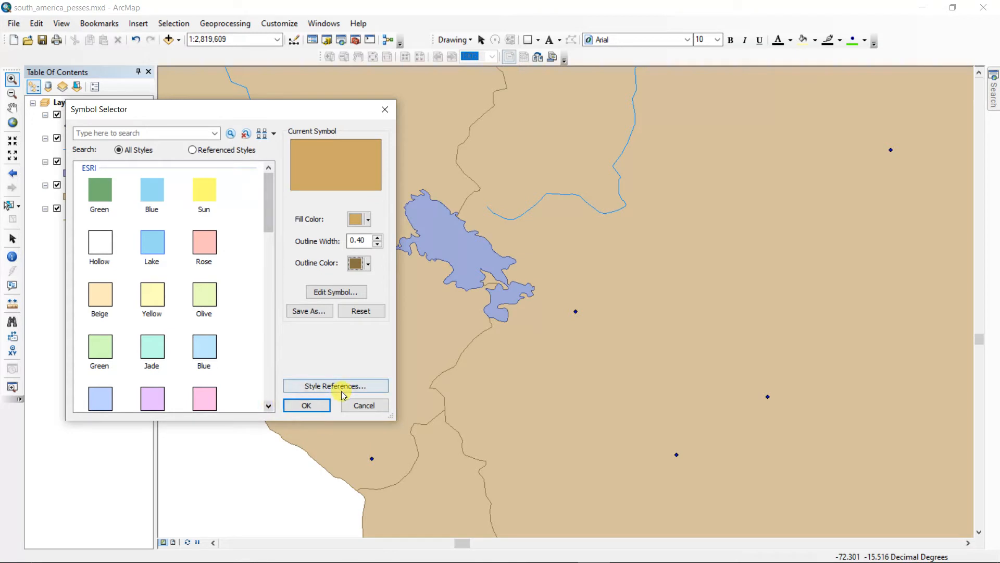
pyautogui.click(307, 405)
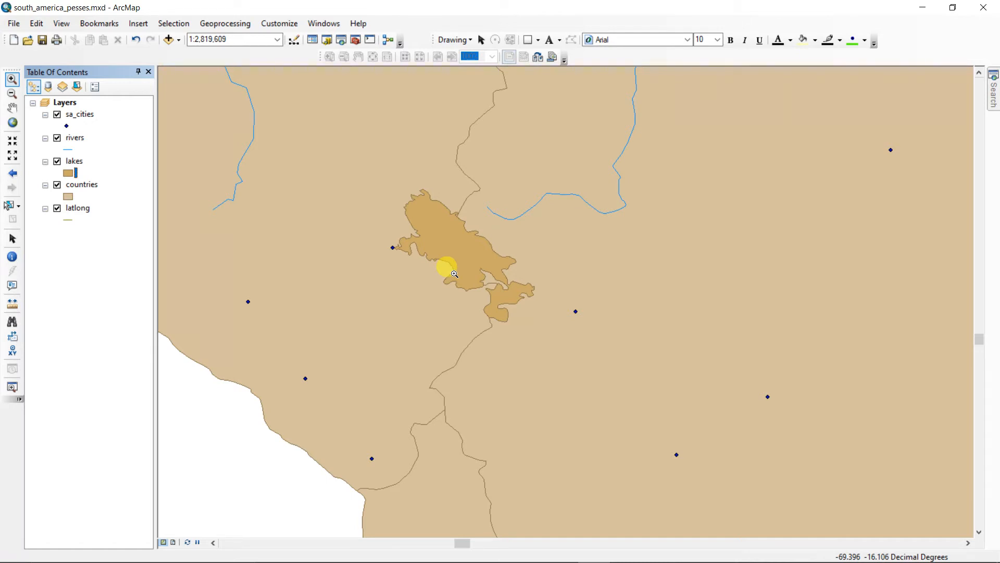
# - Apply the Lake preset symbol to the lakes layer and return the map to its previous extent
pyautogui.click(68, 174)
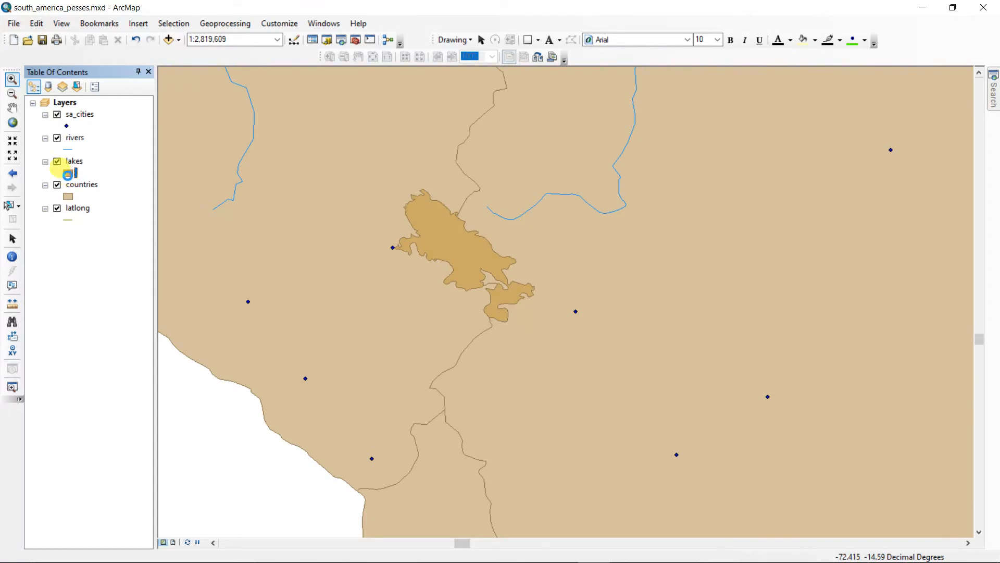
pyautogui.click(153, 244)
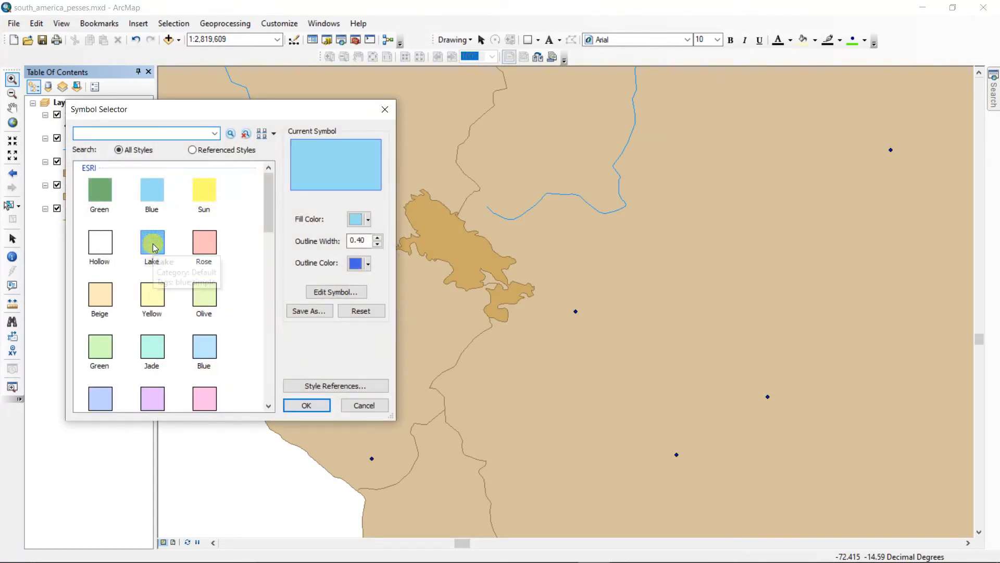
pyautogui.click(316, 406)
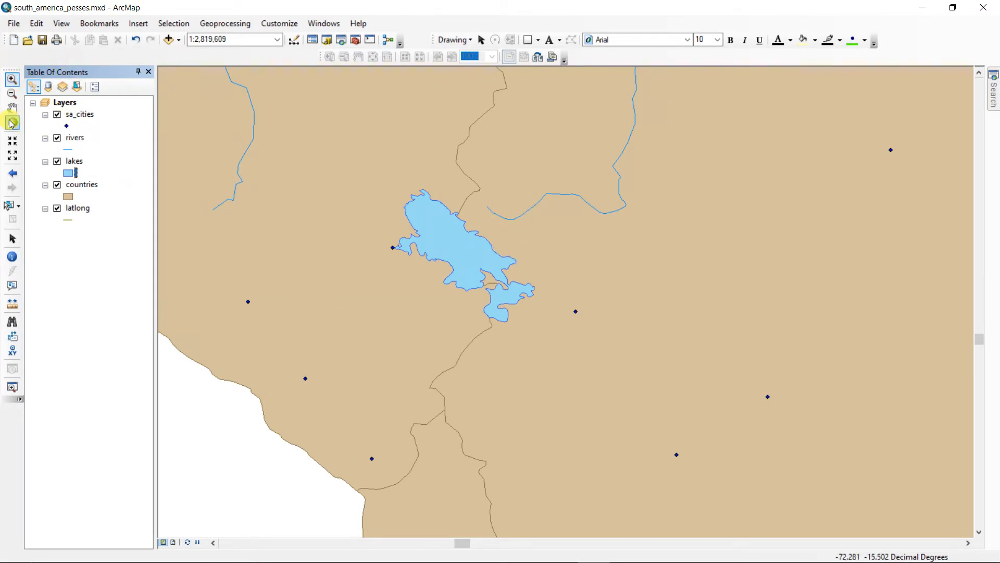
pyautogui.click(12, 172)
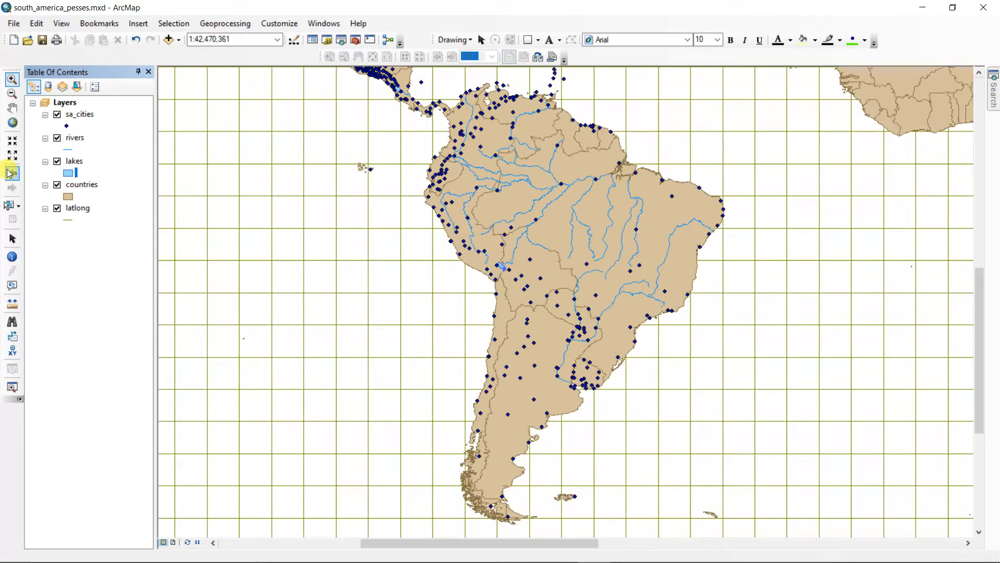
# - Apply the Circle 1 preset marker symbol to the sa_cities layer at size 18
pyautogui.click(67, 128)
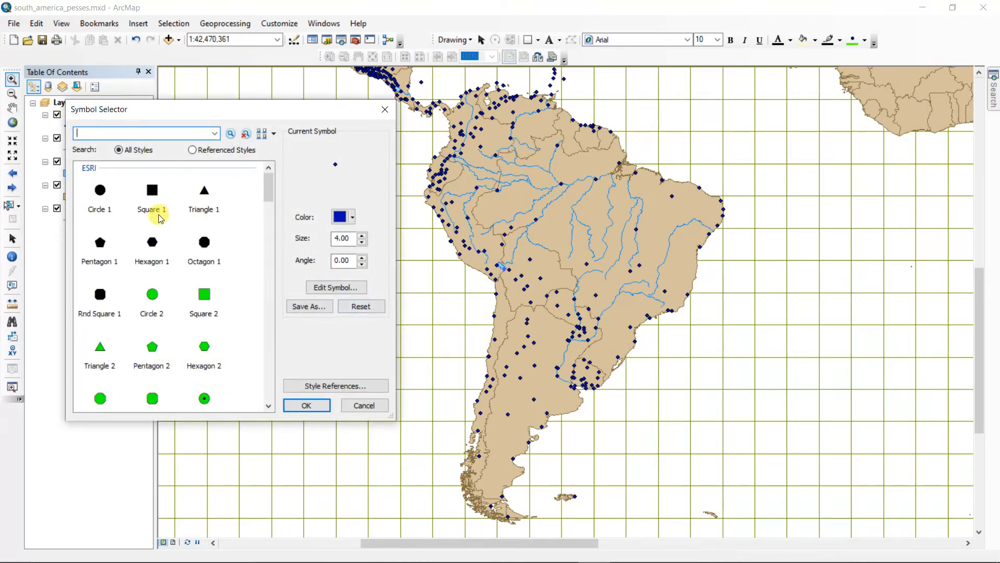
pyautogui.scroll(-2, 182, 313)
pyautogui.scroll(2, 178, 327)
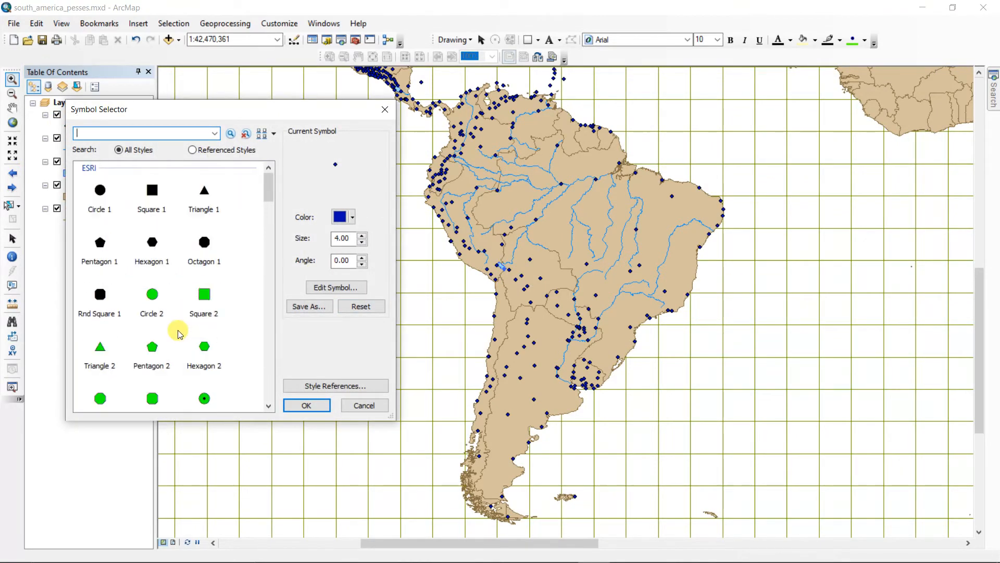
pyautogui.click(98, 197)
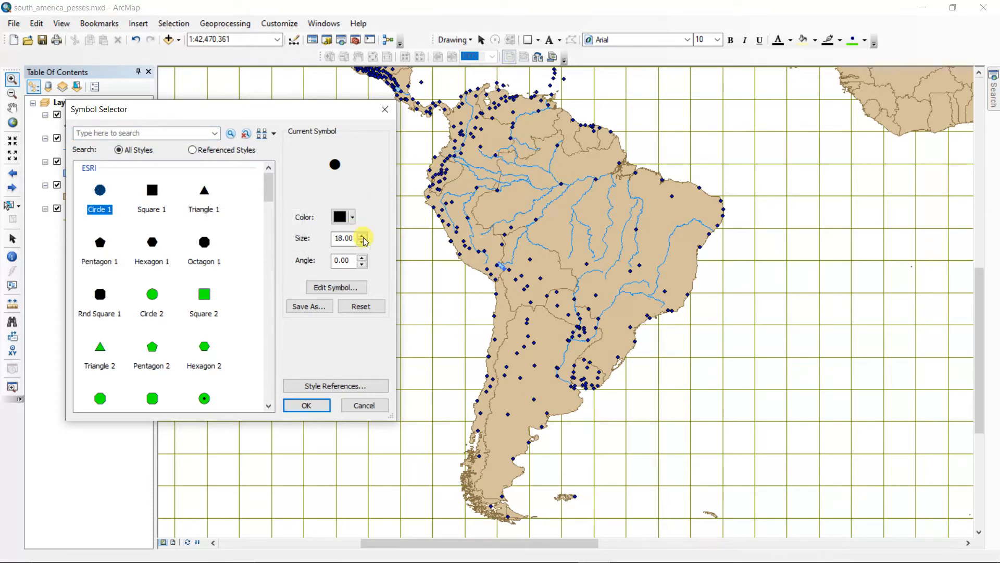
pyautogui.click(325, 410)
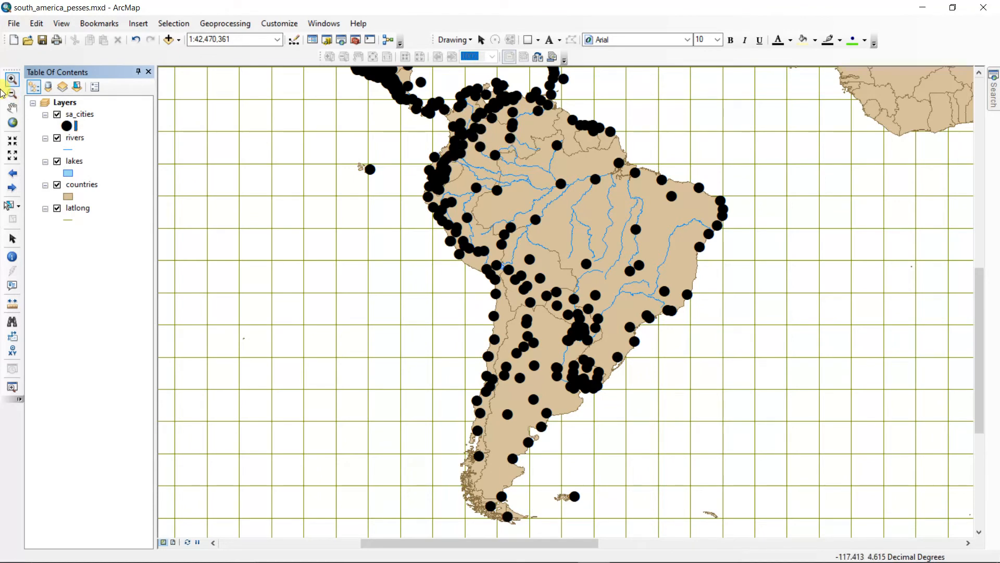
# - Reduce the sa_cities marker size to 8
pyautogui.click(85, 115)
pyautogui.click(88, 120)
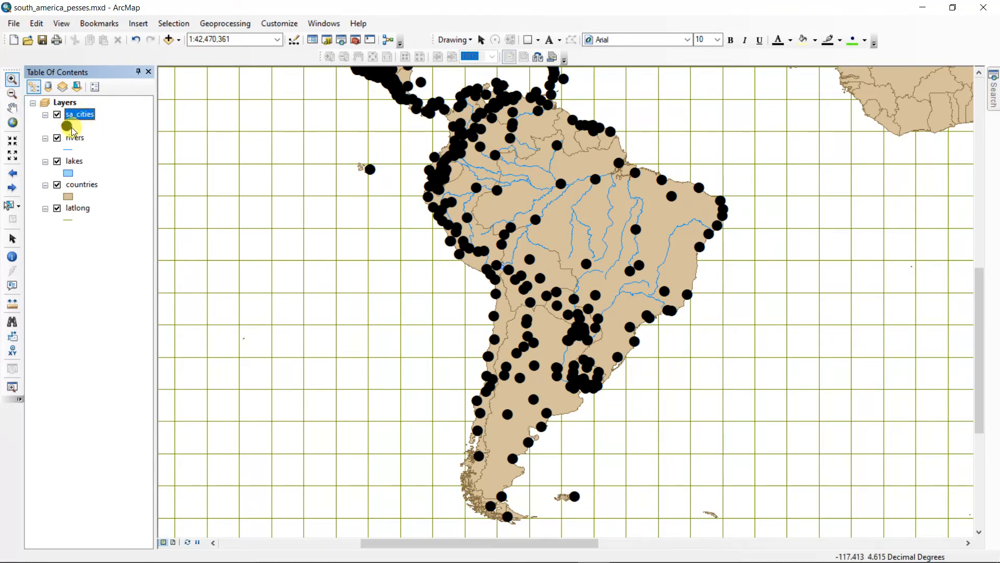
pyautogui.doubleClick(66, 126)
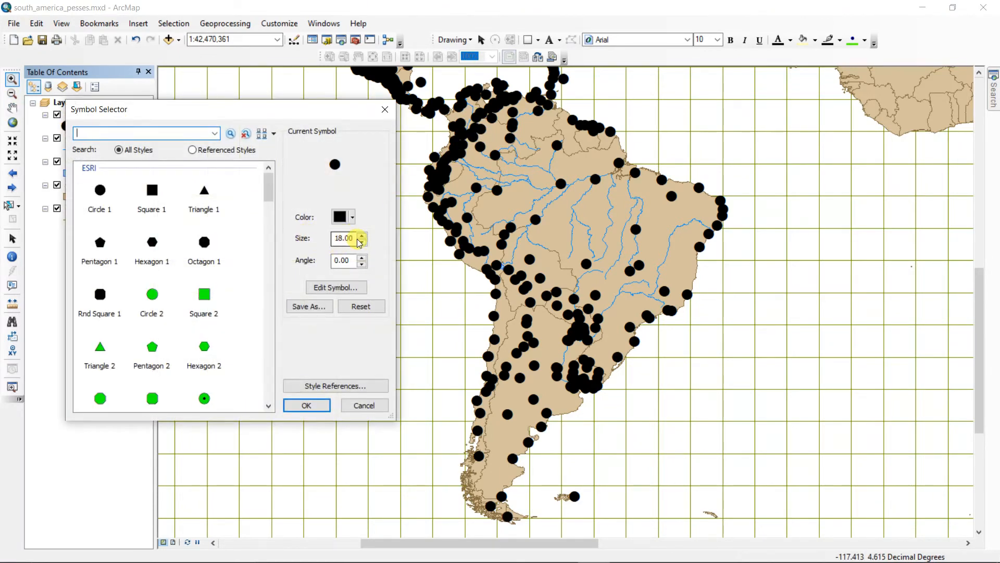
pyautogui.click(362, 243)
pyautogui.click(362, 243)
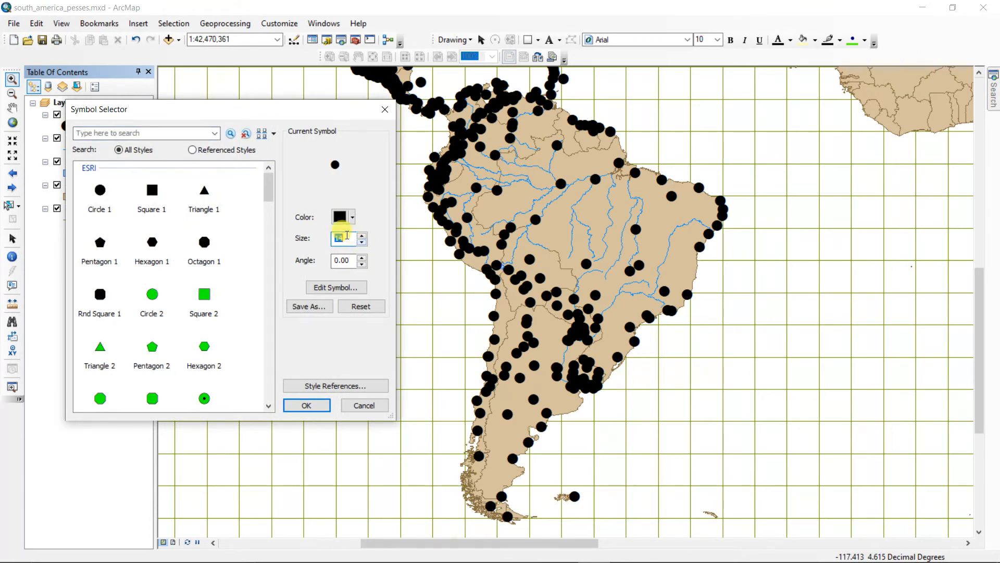
pyautogui.write('8')
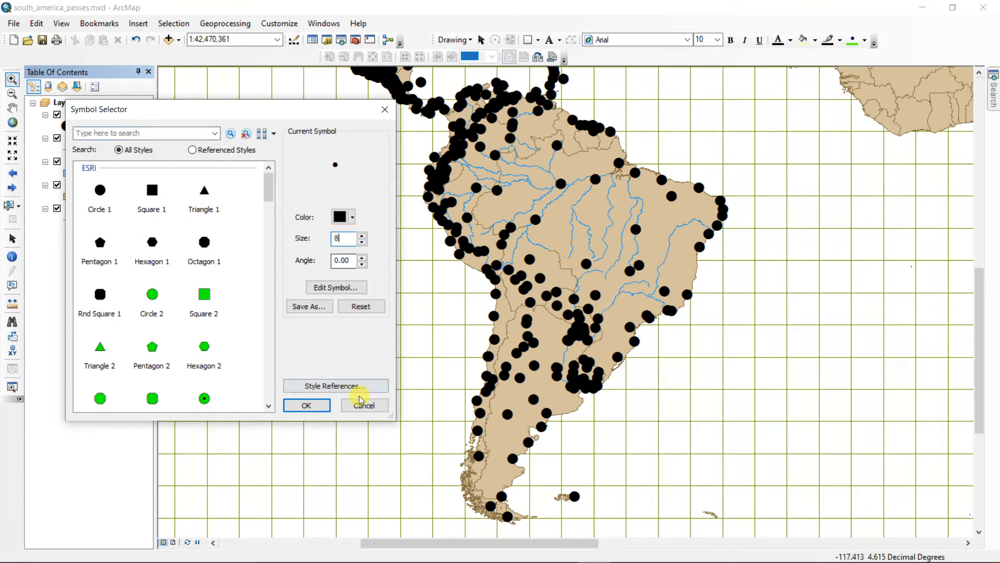
pyautogui.click(300, 404)
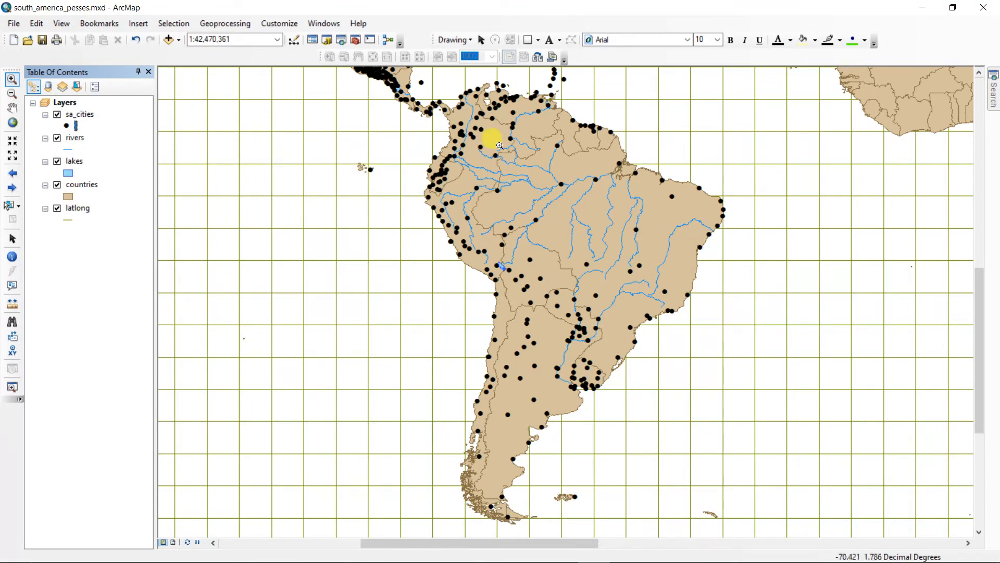
# - Recolor the sa_cities markers a dark reddish brown and set their size to 5
pyautogui.click(68, 127)
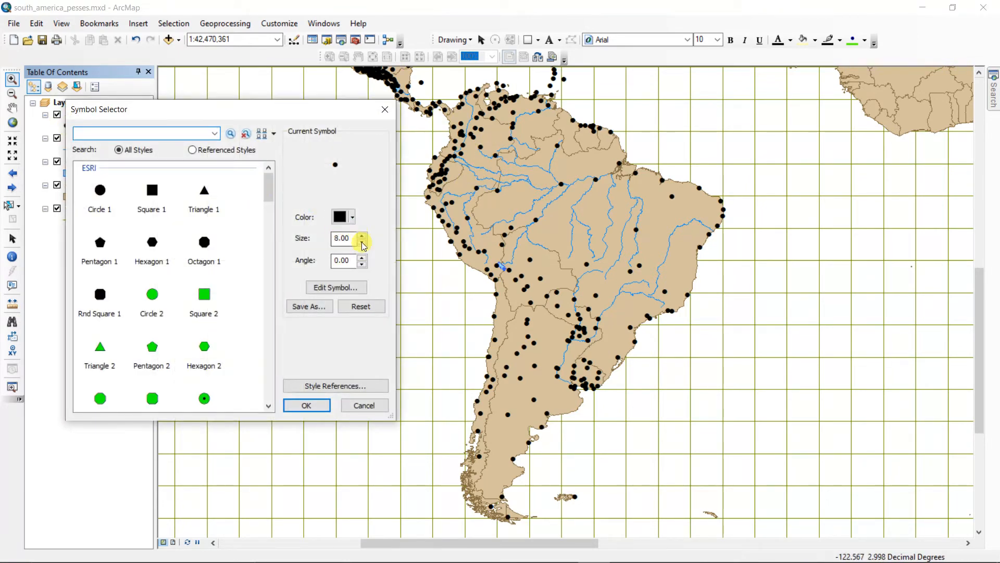
pyautogui.click(353, 219)
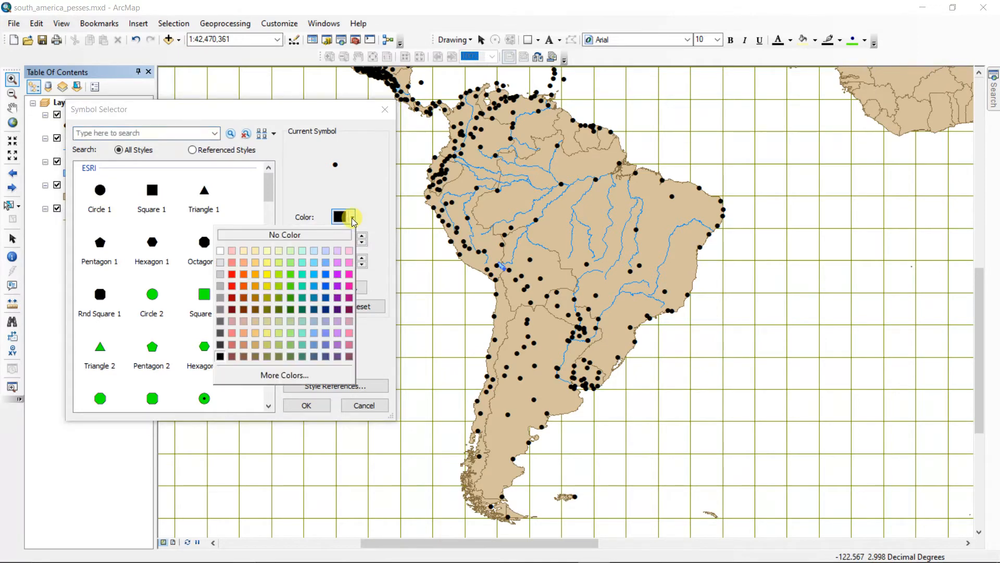
pyautogui.click(232, 357)
pyautogui.click(300, 405)
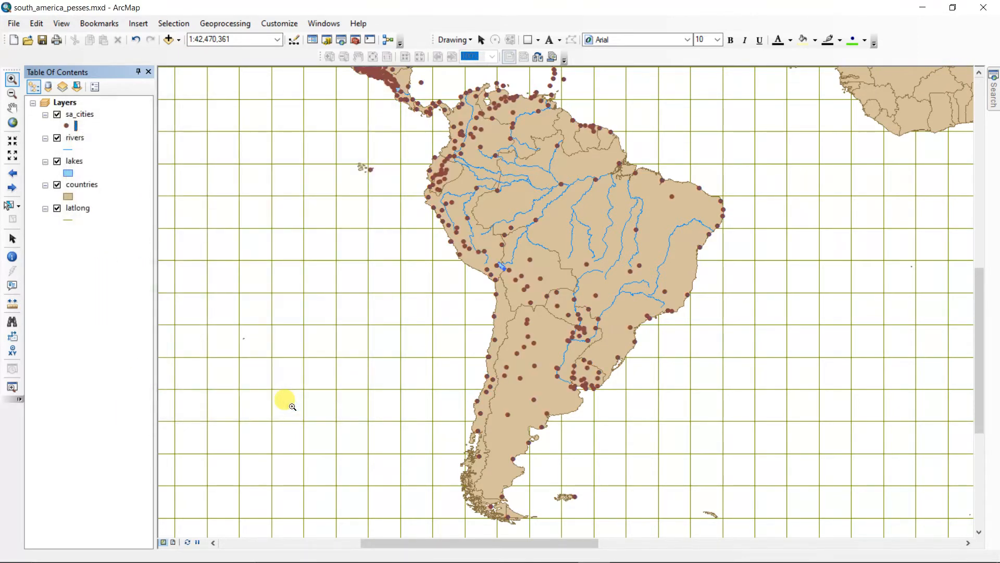
pyautogui.click(68, 127)
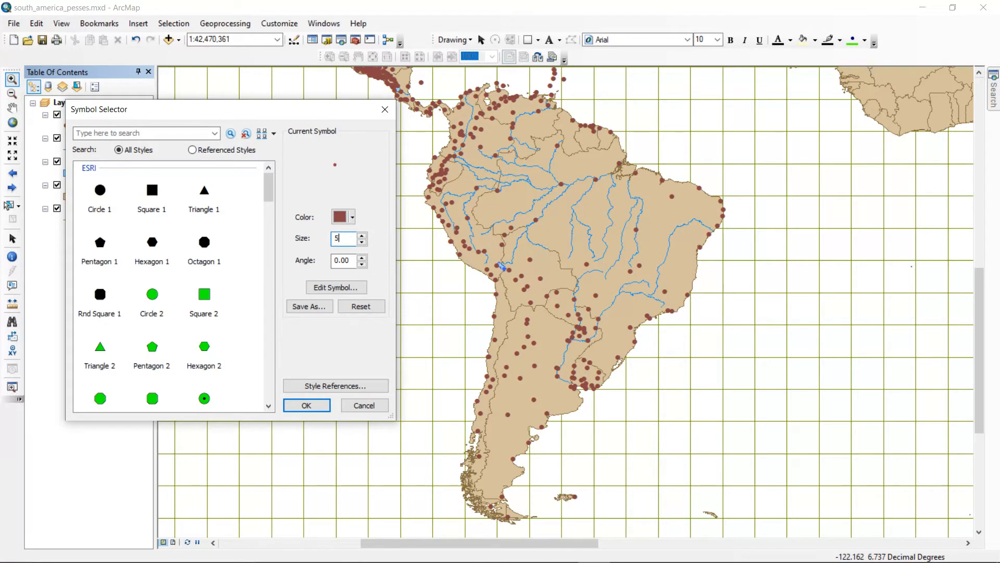
pyautogui.press('Return')
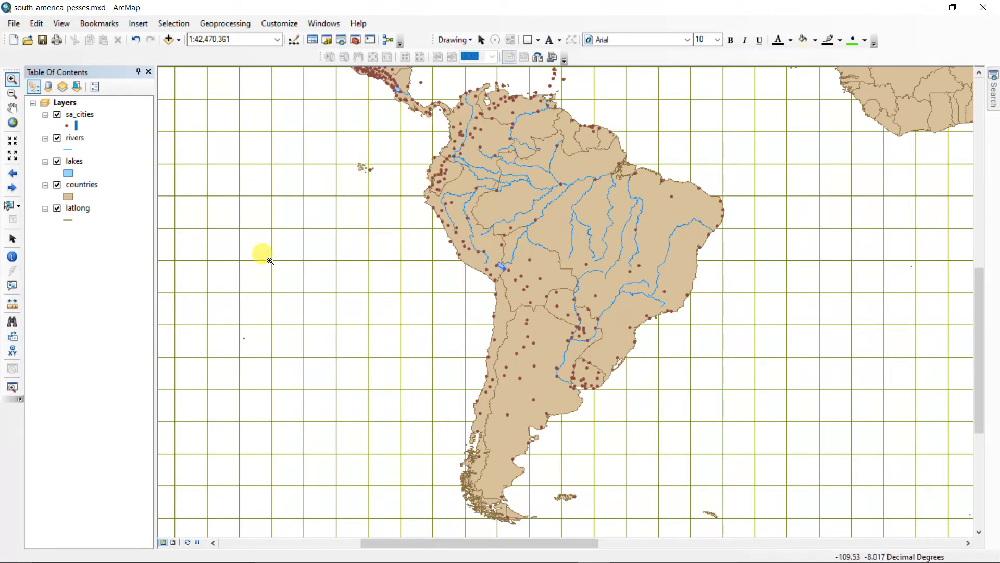
# - Apply a Grey 10% background to the Layers data frame and move its properties dialog off the map
pyautogui.rightClick(62, 104)
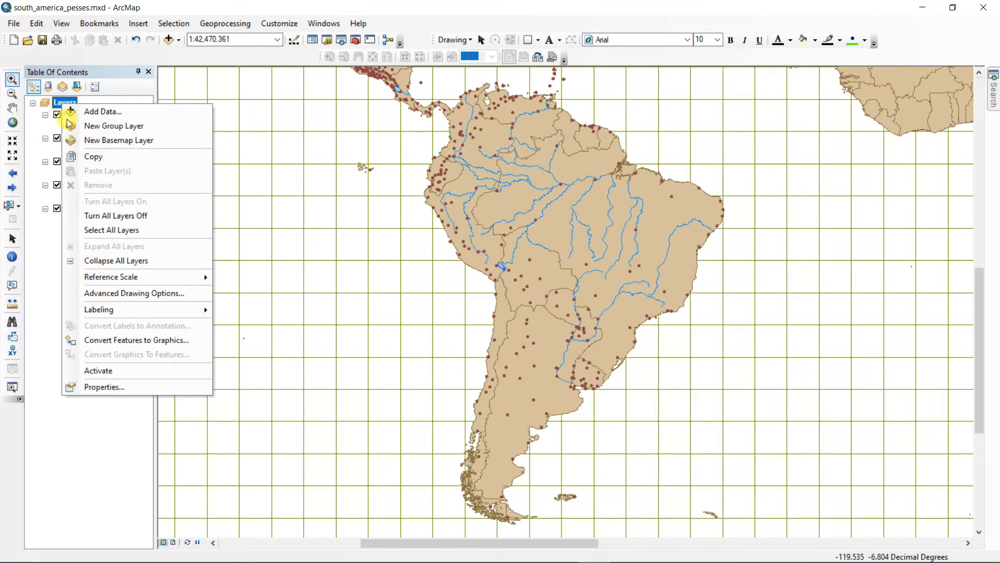
pyautogui.click(119, 387)
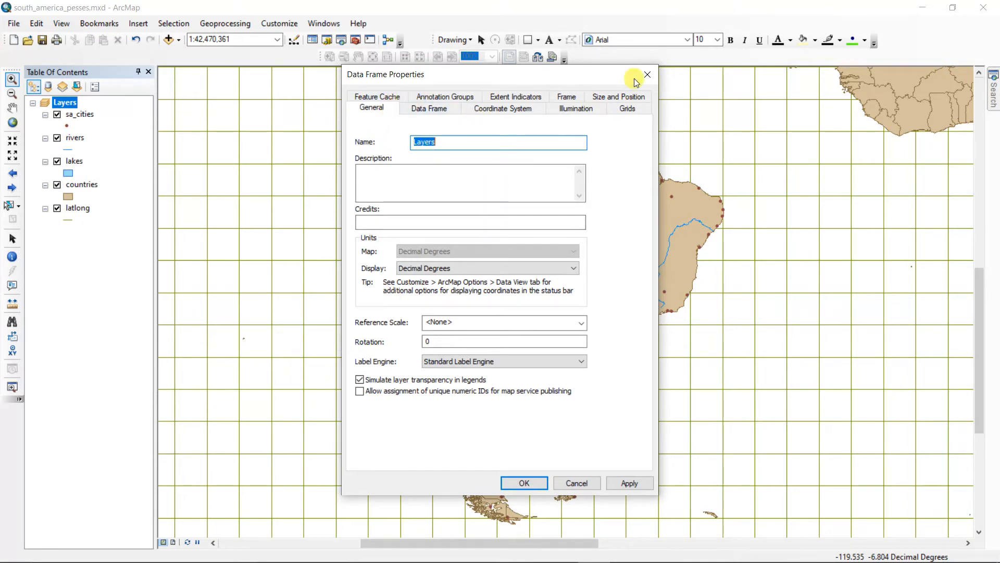
pyautogui.click(574, 98)
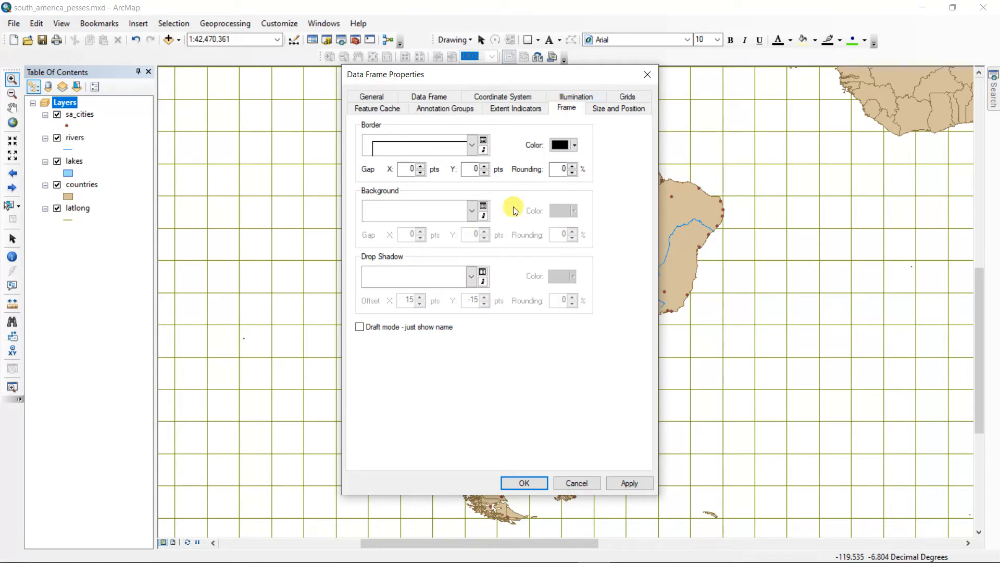
pyautogui.click(472, 210)
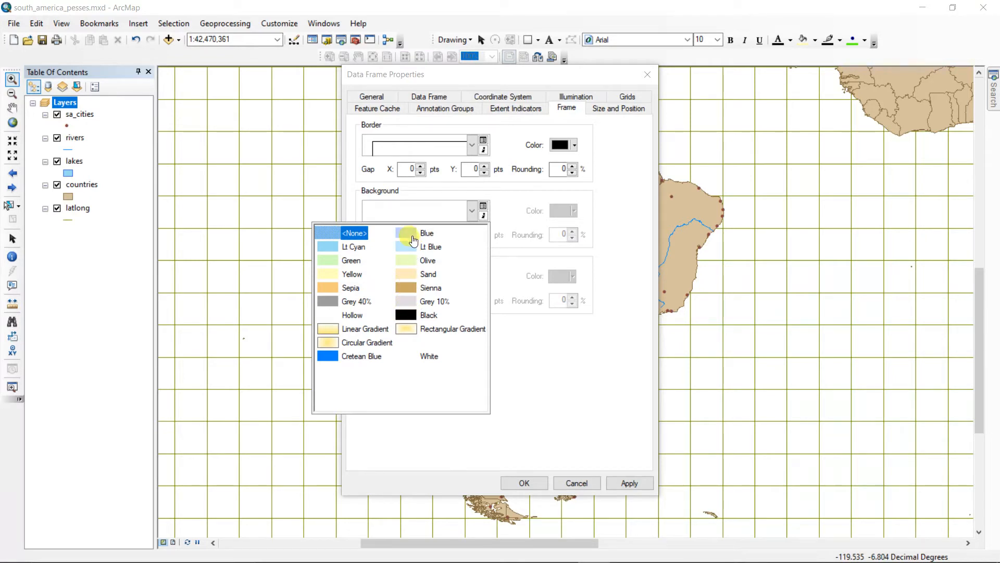
pyautogui.click(411, 302)
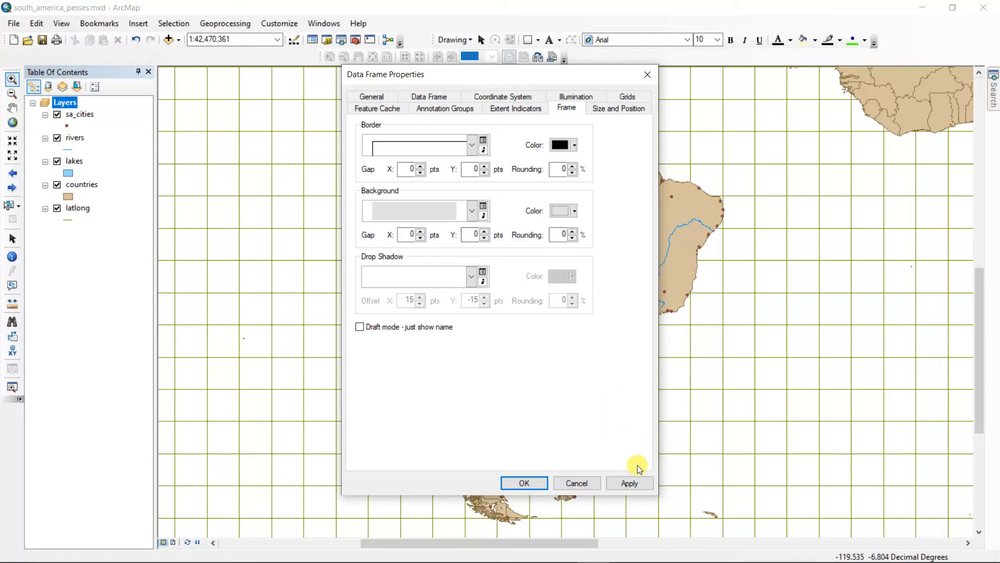
pyautogui.click(630, 482)
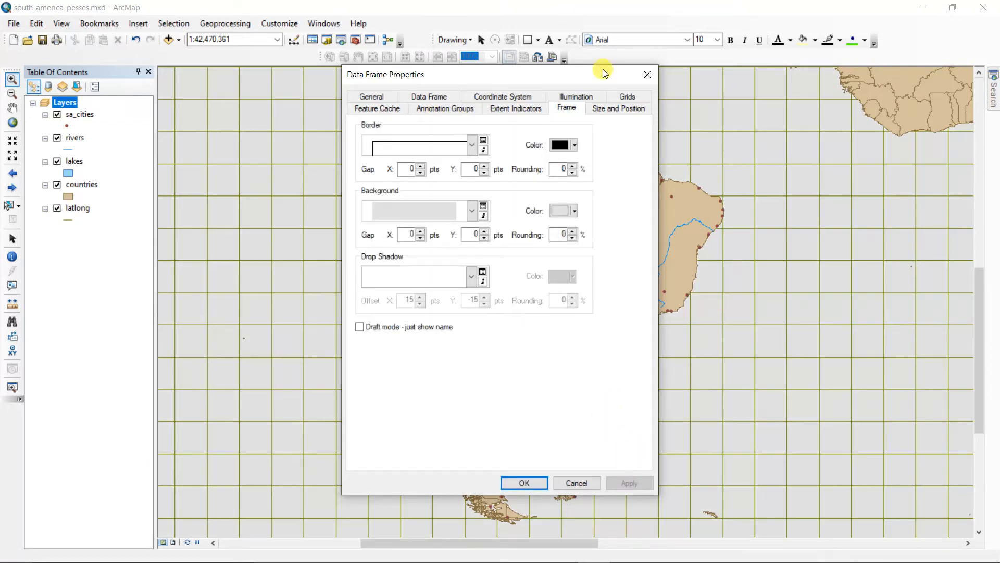
pyautogui.moveTo(603, 73); pyautogui.dragTo(252, 103)
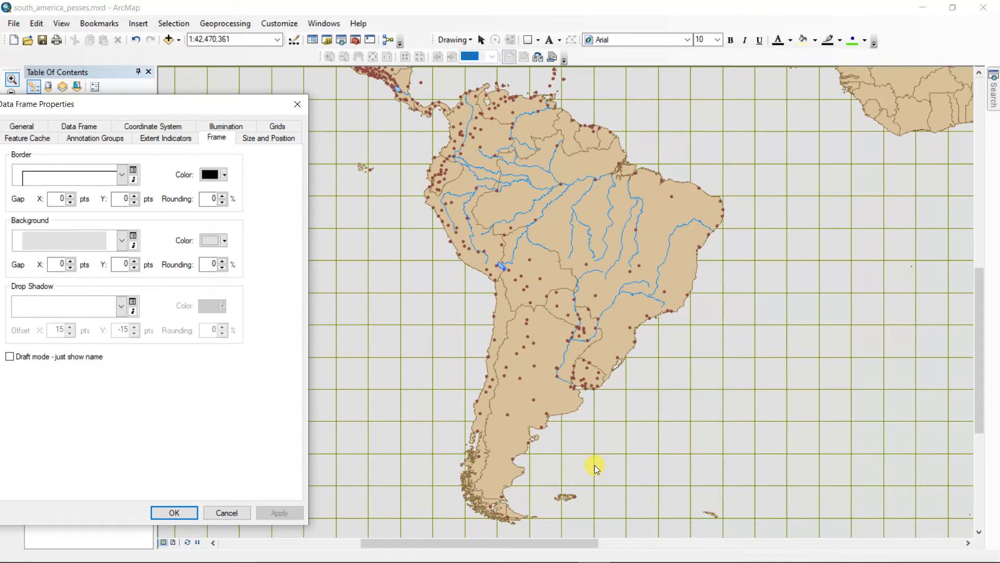
# - Apply the Circular Gradient background to the data frame
pyautogui.click(121, 240)
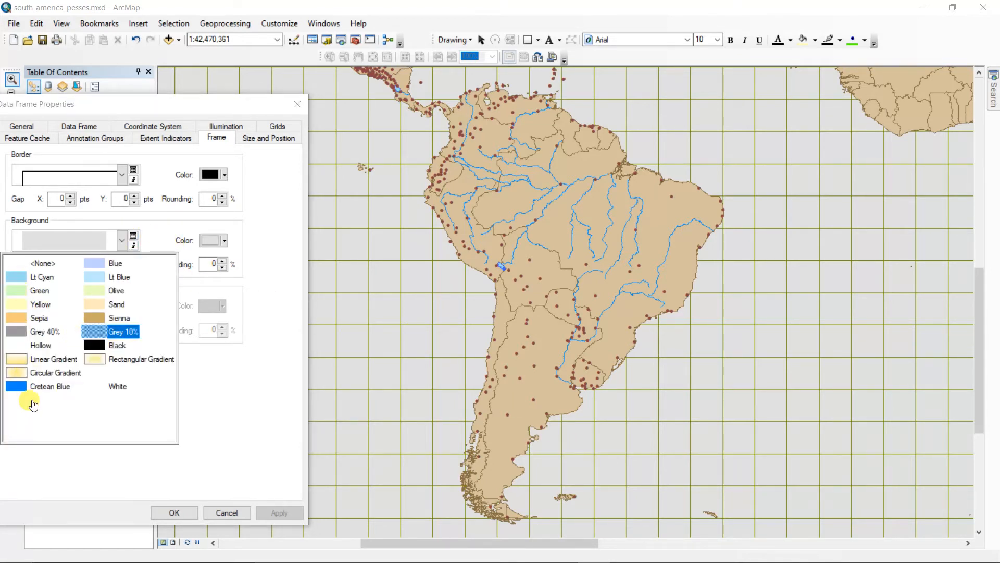
pyautogui.click(72, 374)
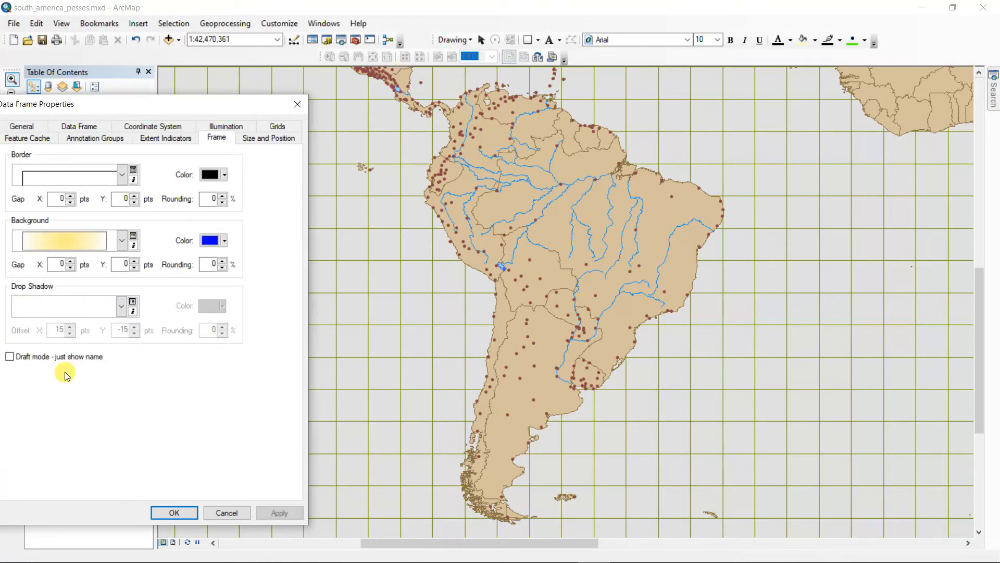
pyautogui.click(288, 517)
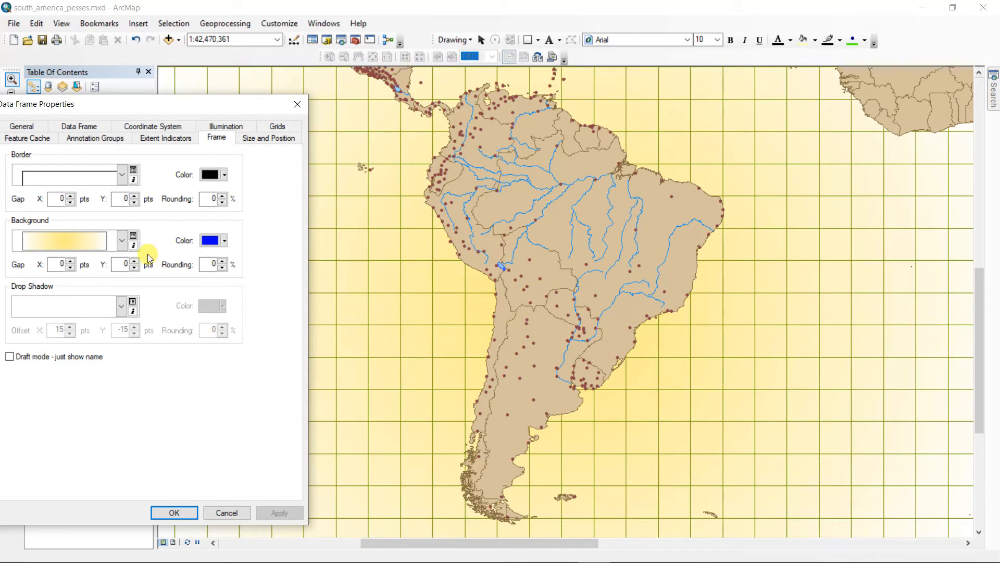
# - Replace the data frame's gradient background with the Grey 10% style and apply it to the map
pyautogui.click(123, 241)
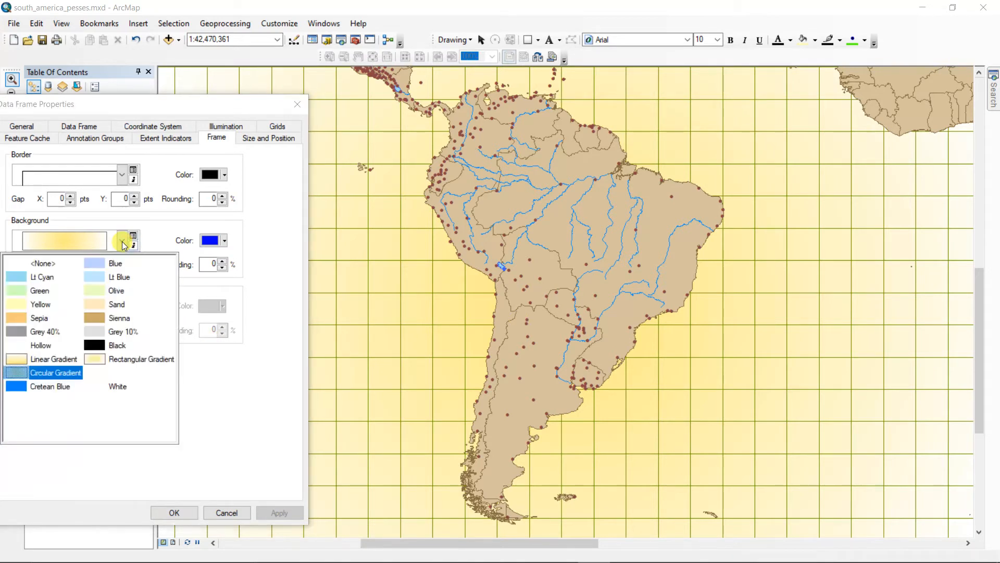
pyautogui.rightClick(83, 244)
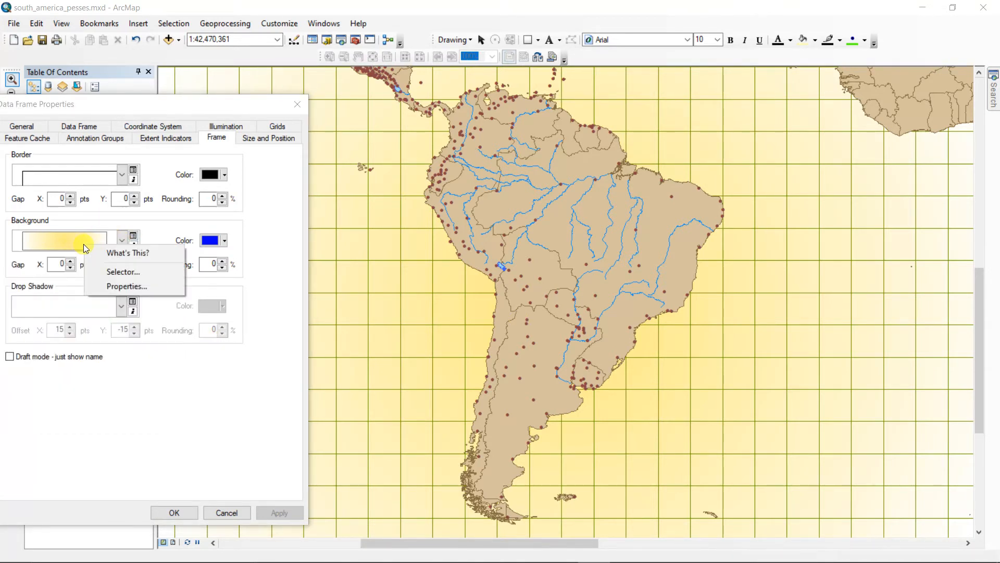
pyautogui.click(171, 222)
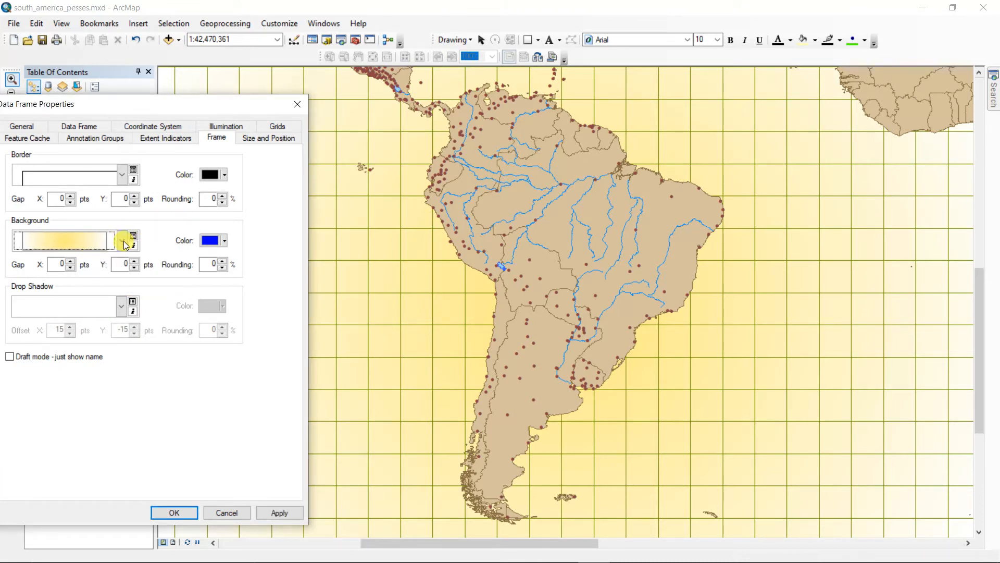
pyautogui.click(124, 241)
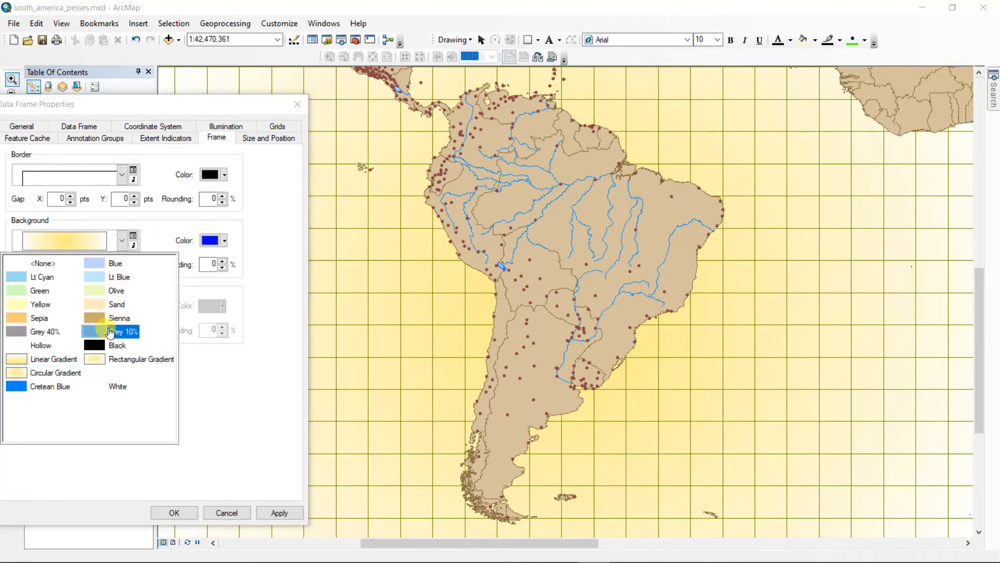
pyautogui.click(110, 332)
pyautogui.click(286, 513)
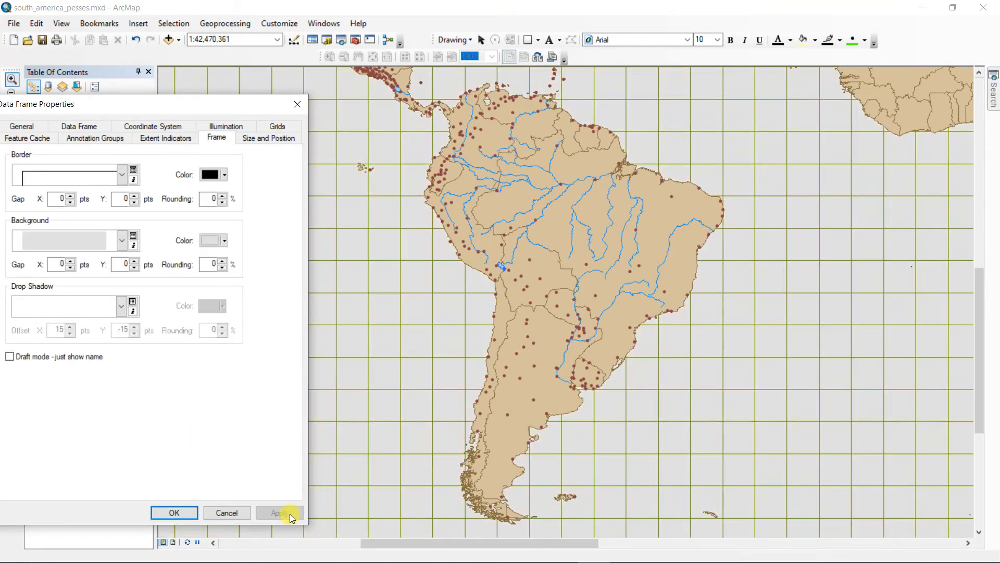
# - Try a medium light blue as the data frame's background color and apply it to the map
pyautogui.click(226, 241)
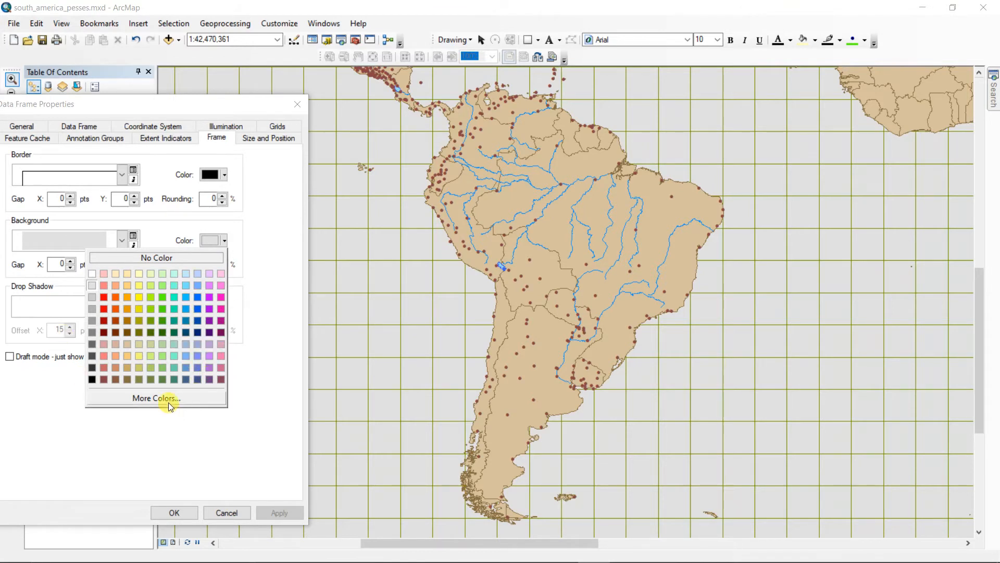
pyautogui.click(252, 465)
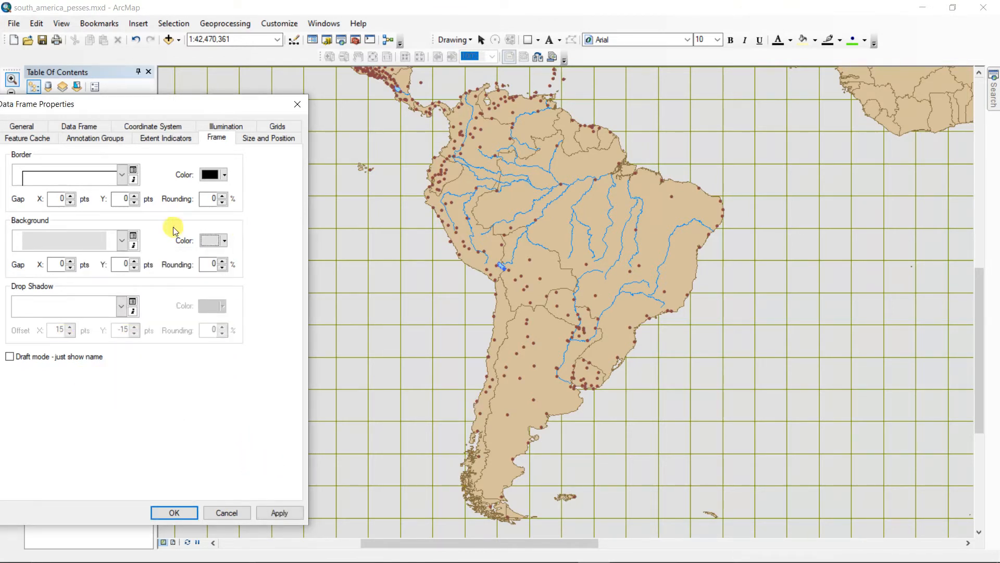
pyautogui.click(223, 241)
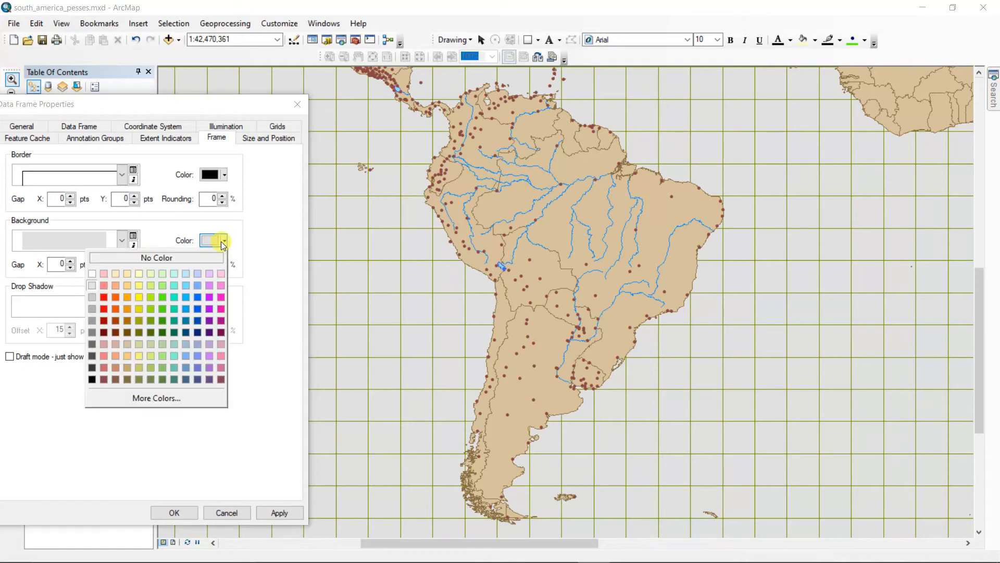
pyautogui.click(197, 286)
pyautogui.click(287, 508)
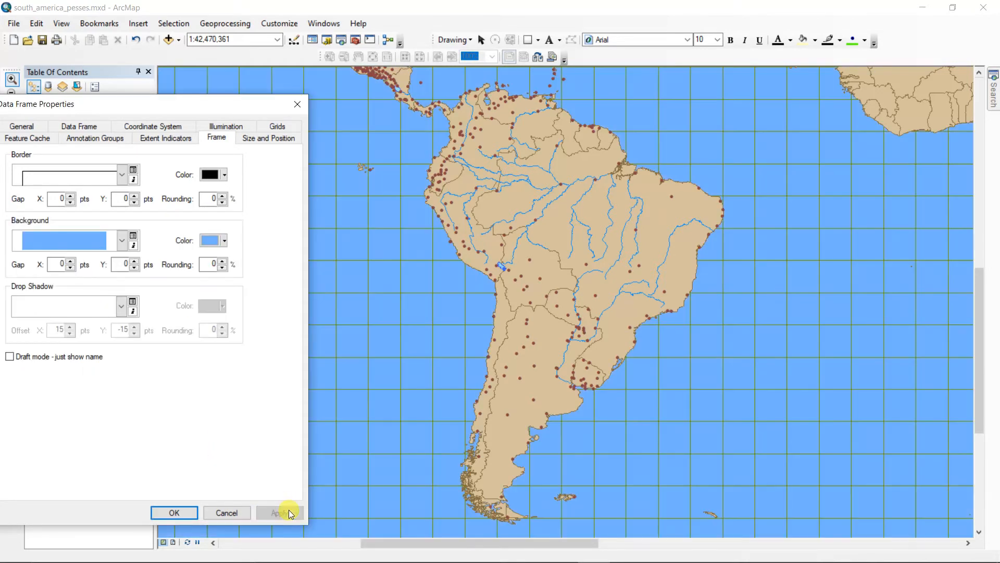
# - Set the data frame's background color to light grey, apply it and close the data frame properties
pyautogui.click(224, 241)
pyautogui.click(91, 285)
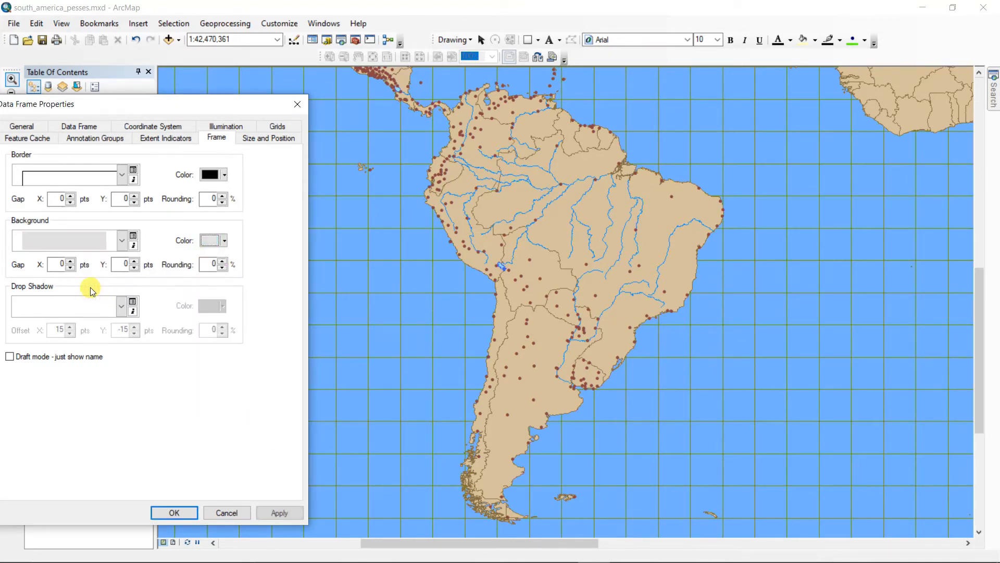
pyautogui.click(273, 511)
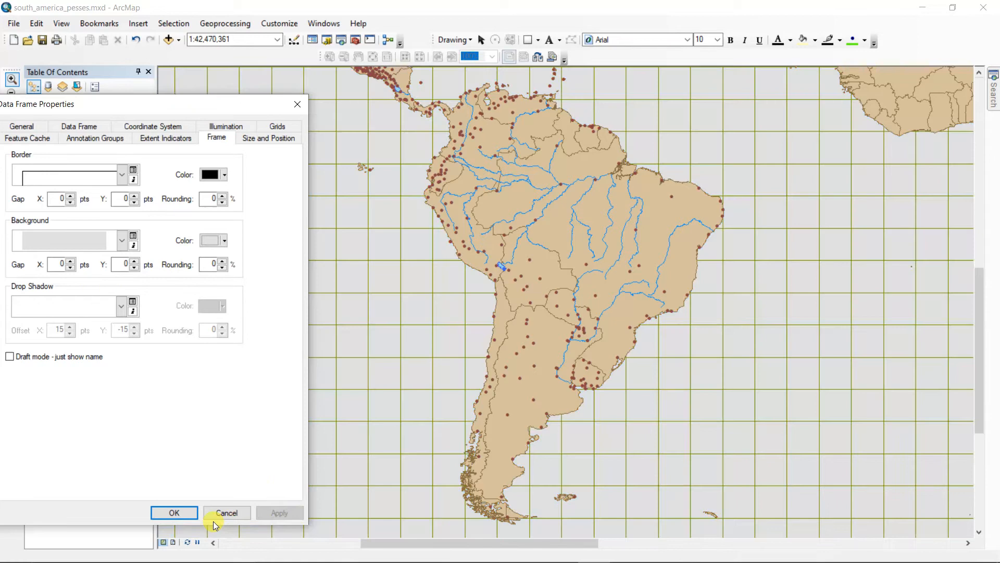
pyautogui.click(187, 512)
# - Change the fill color of the lakes layer symbol to the same light grey as the map background
pyautogui.click(68, 175)
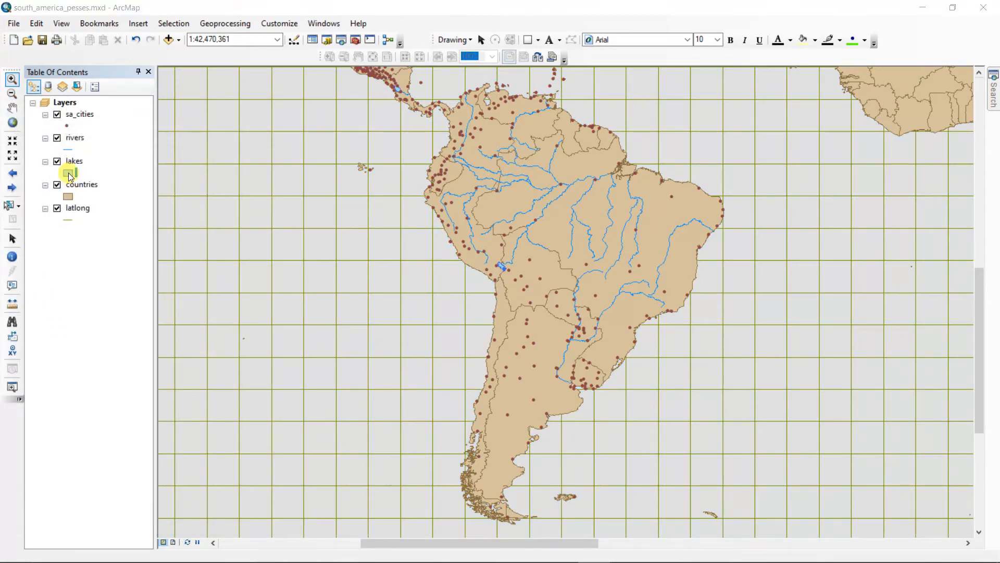
pyautogui.click(368, 221)
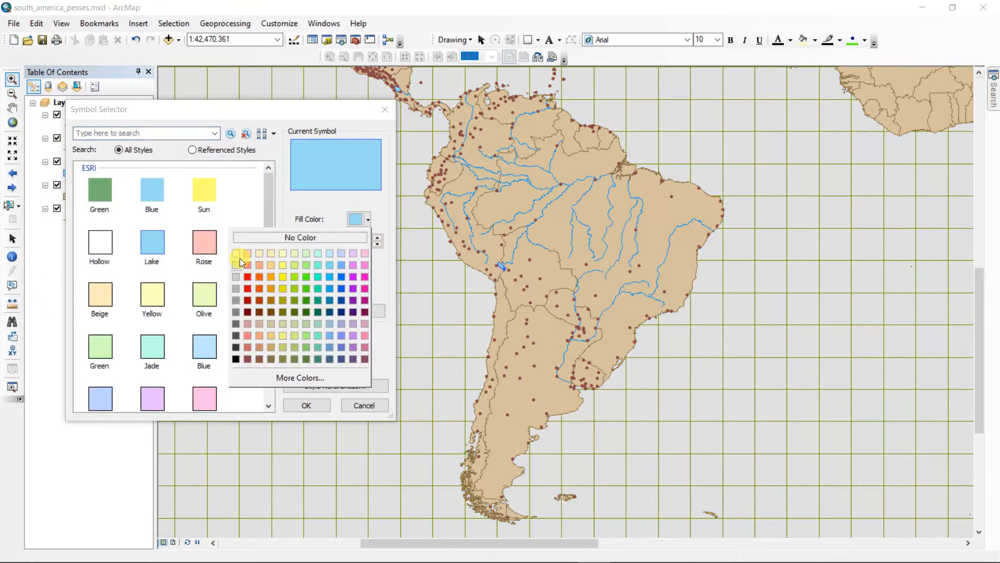
pyautogui.click(241, 261)
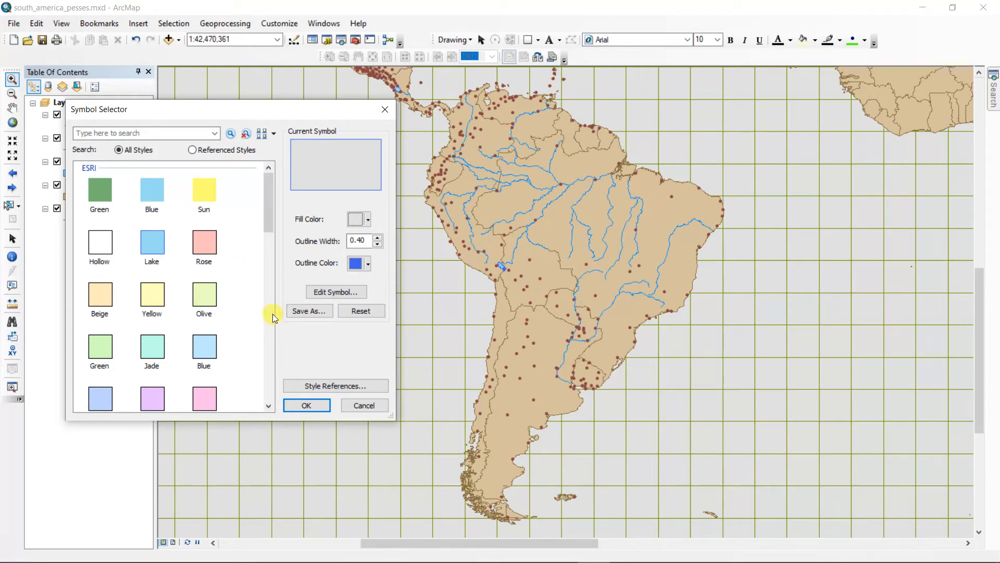
pyautogui.click(319, 405)
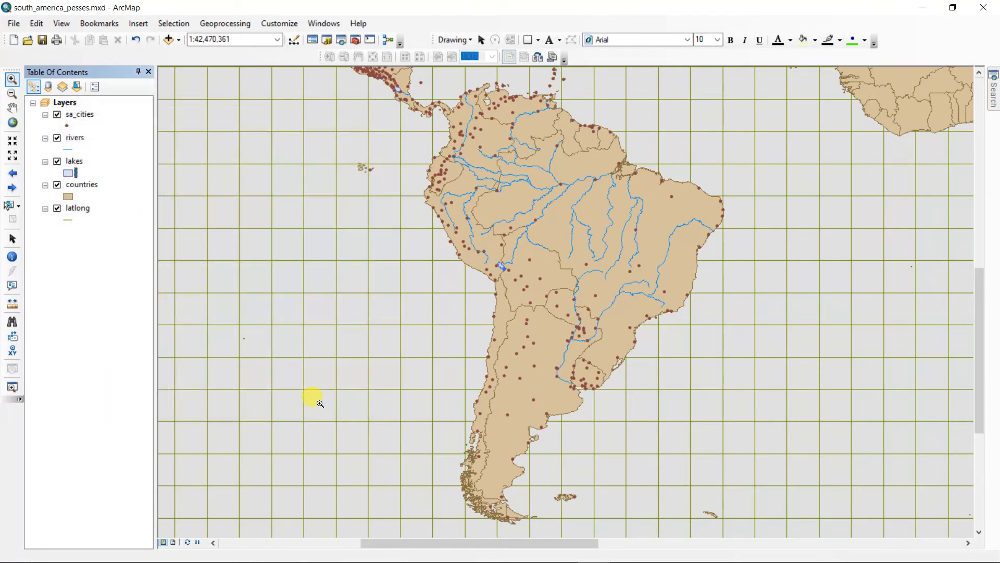
# - Open the symbol settings of the lakes layer
pyautogui.click(68, 174)
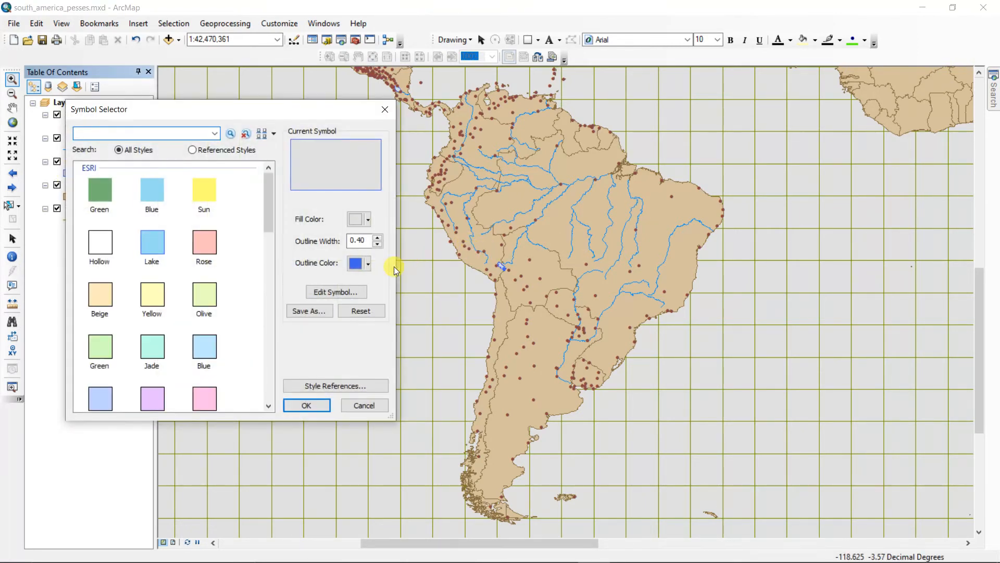
# - Change the outline color of the lakes layer symbol to medium gray
pyautogui.click(368, 263)
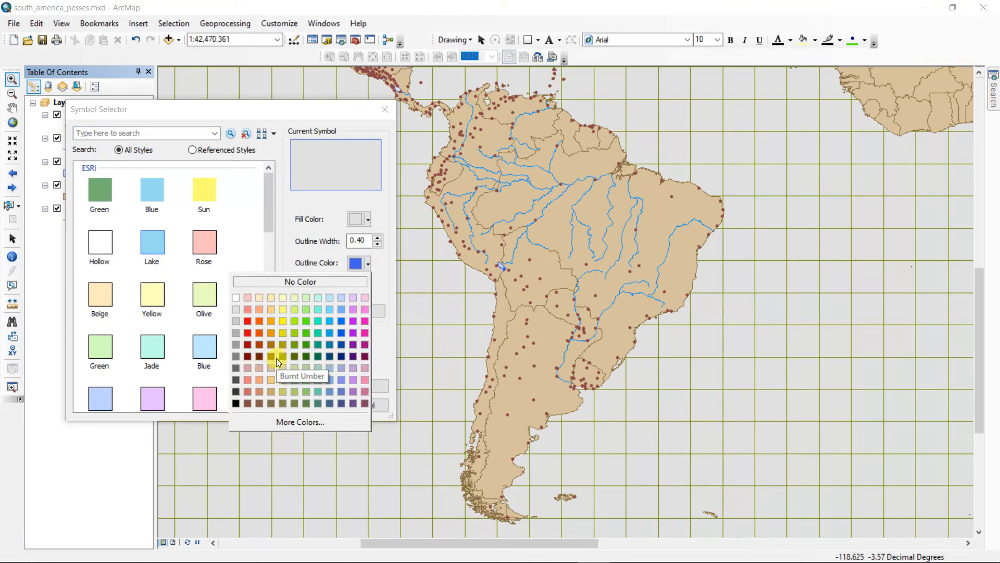
pyautogui.click(236, 359)
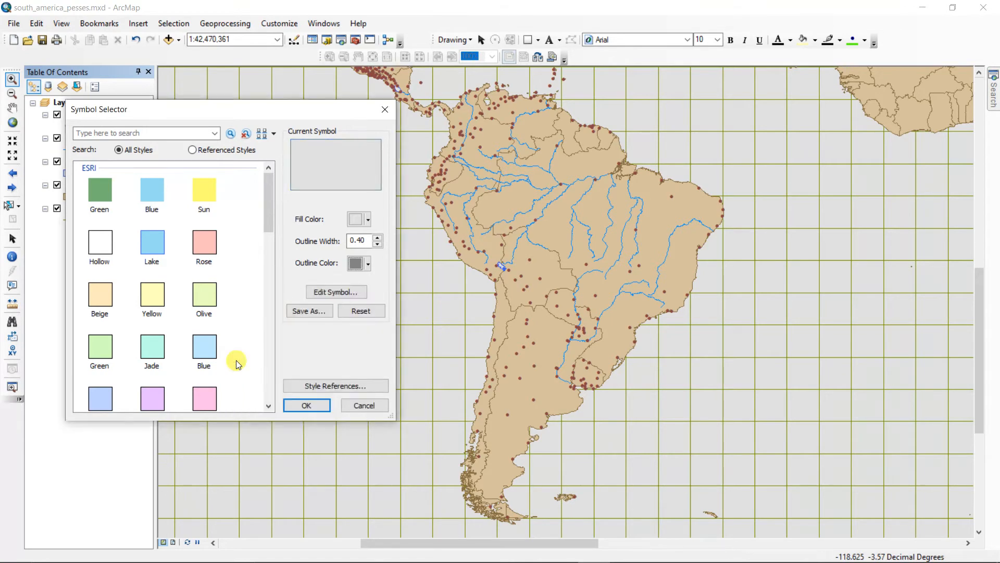
pyautogui.click(310, 403)
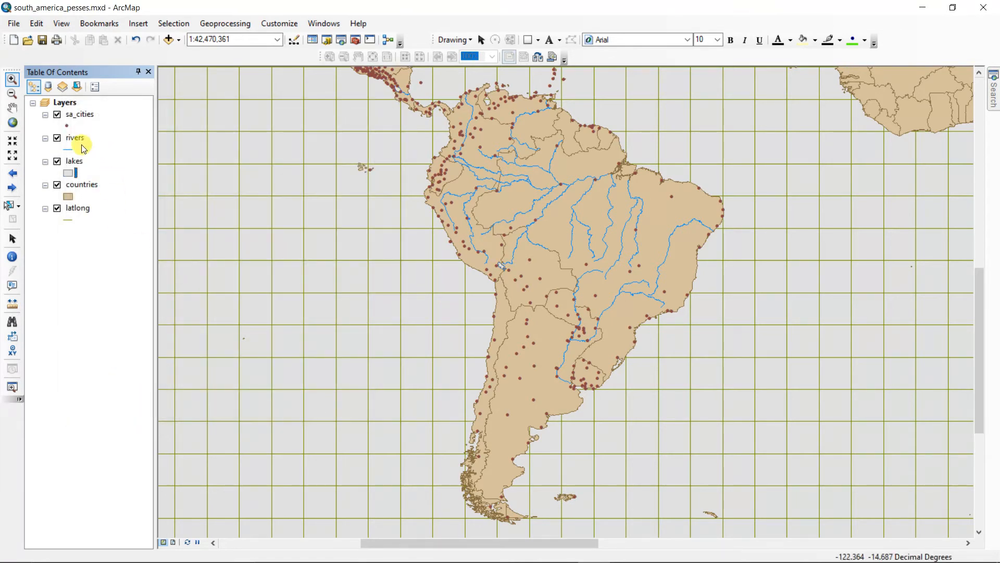
# - Recolor the rivers layer's line symbol to gray
pyautogui.click(68, 150)
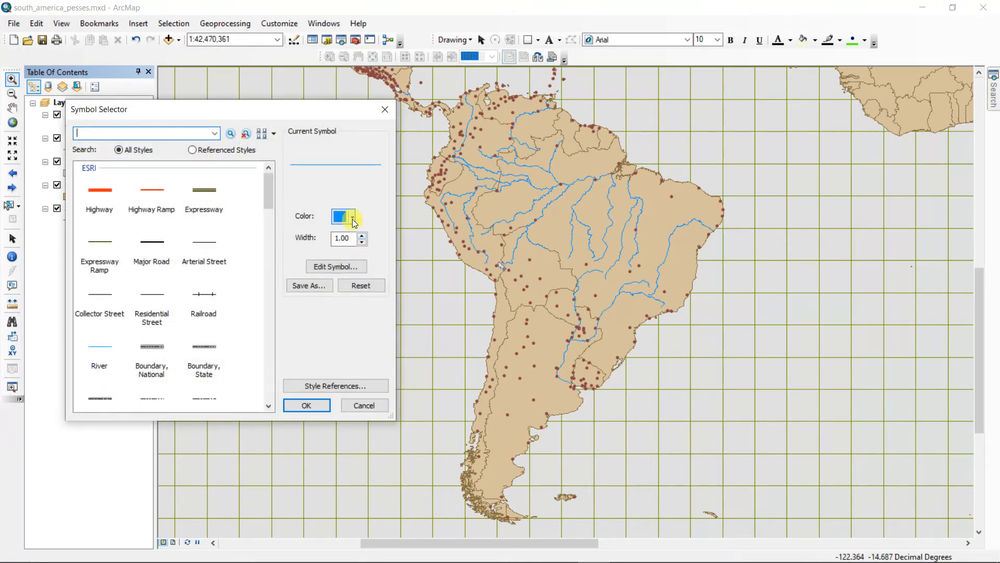
pyautogui.click(352, 217)
pyautogui.click(224, 308)
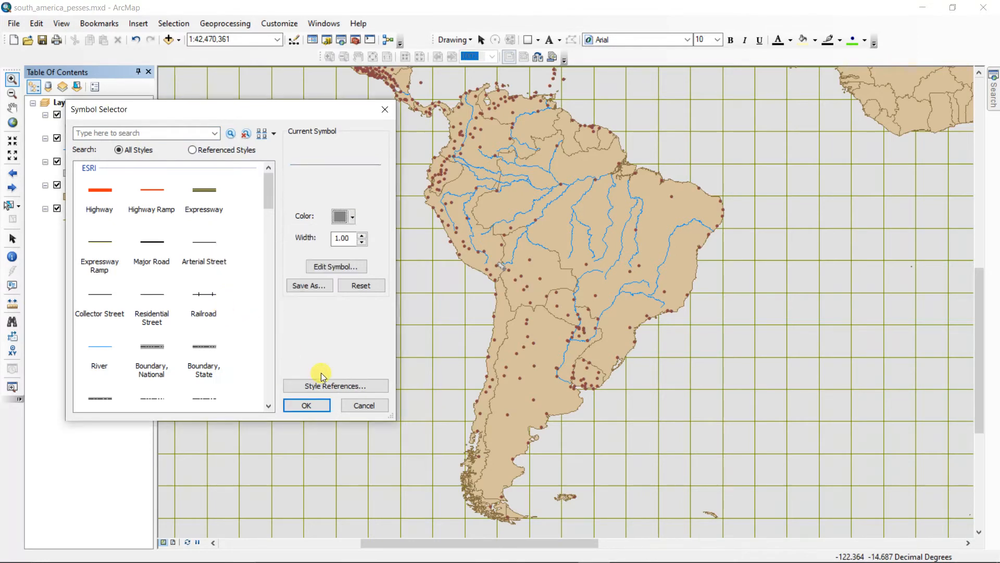
pyautogui.click(308, 406)
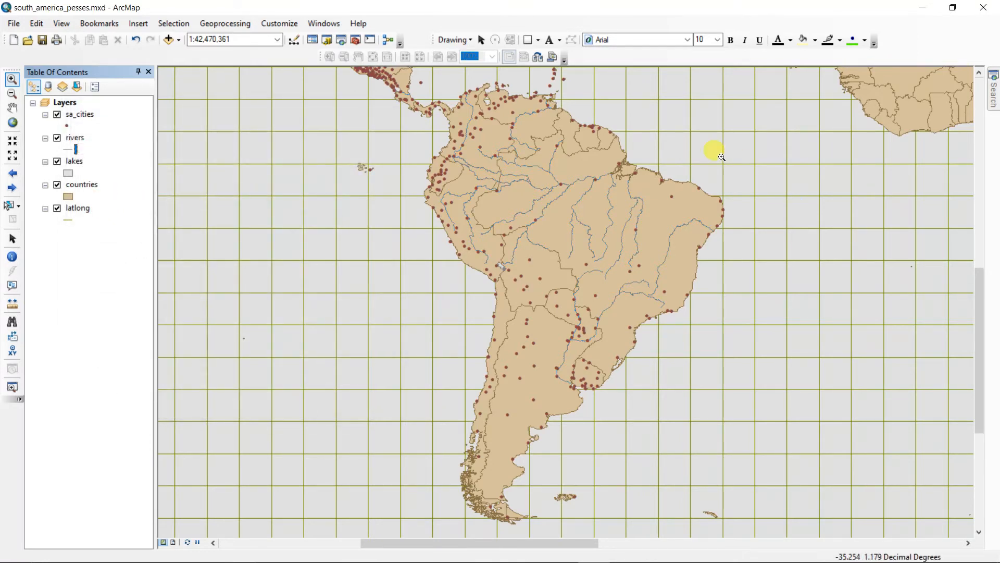
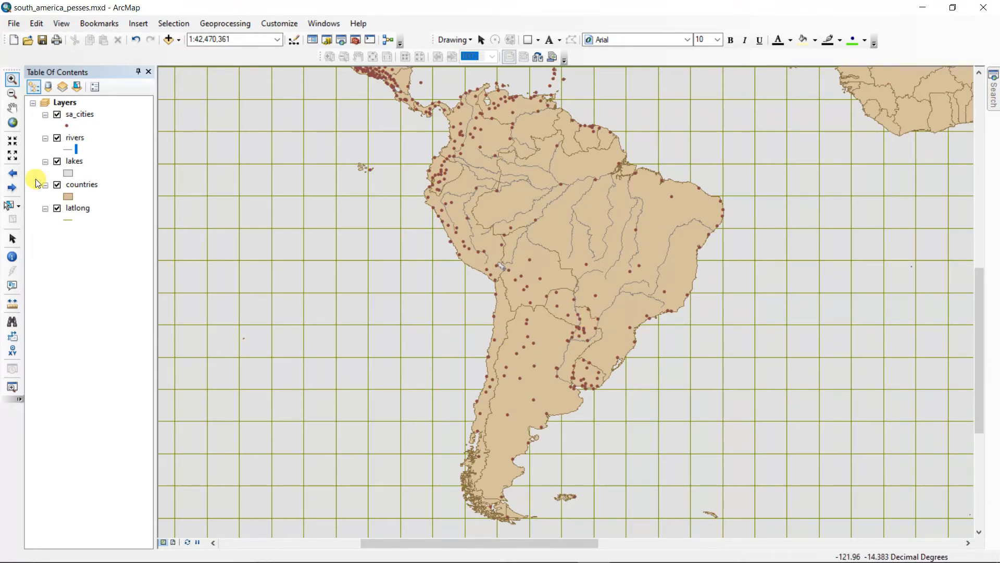
# - Open the attribute table of the sa_cities layer and enlarge its window to show more rows and columns
pyautogui.rightClick(86, 116)
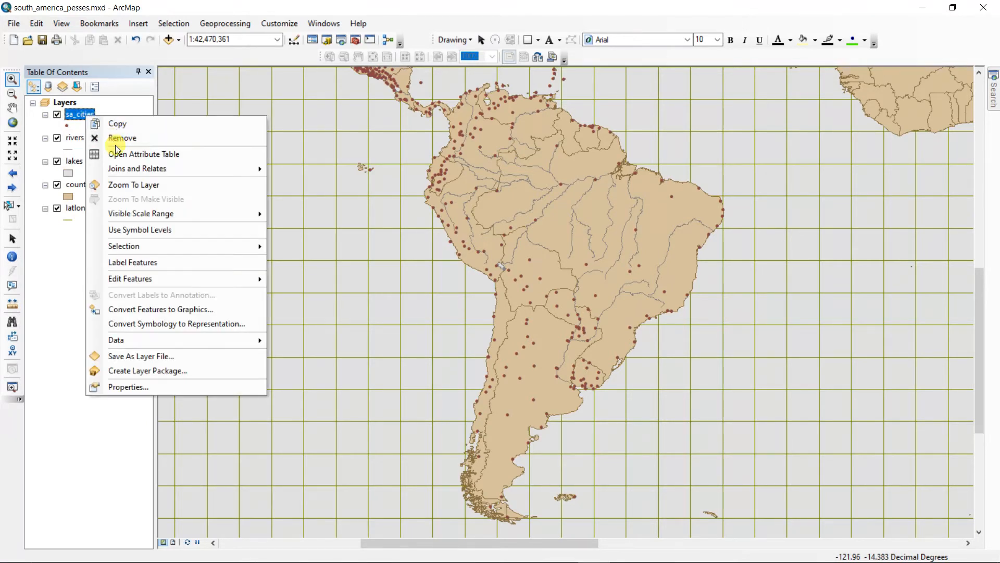
pyautogui.click(120, 155)
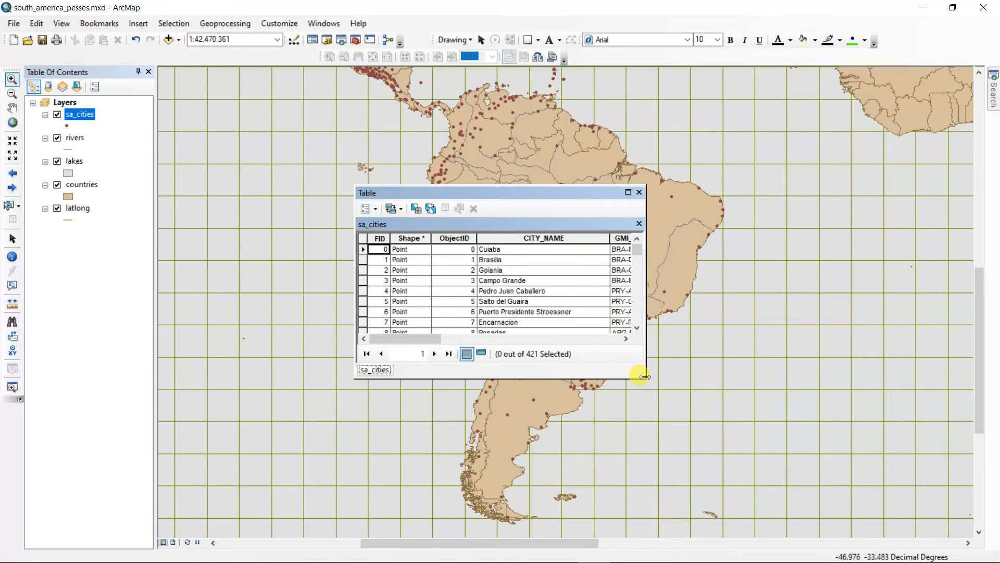
pyautogui.moveTo(645, 376); pyautogui.dragTo(949, 380)
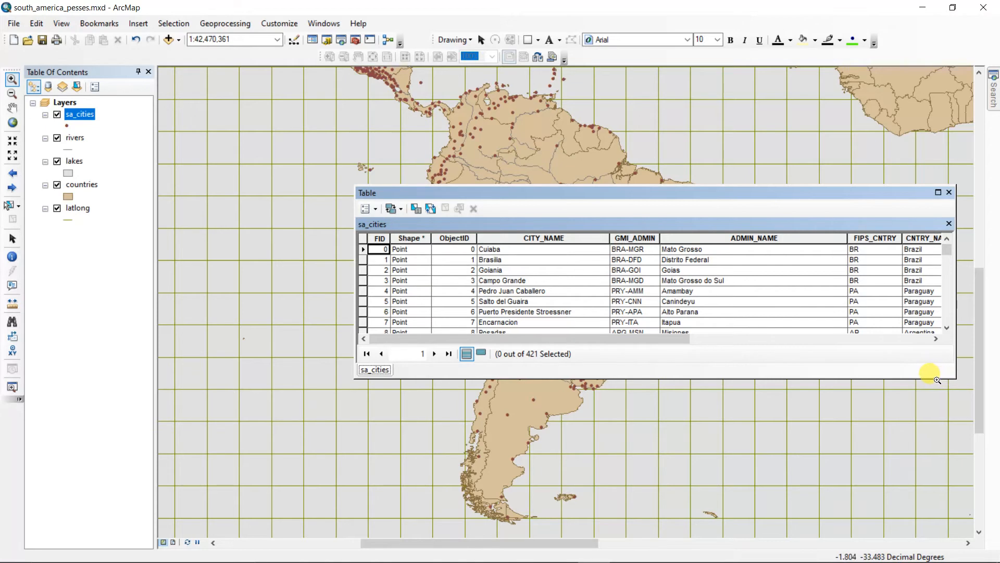
pyautogui.moveTo(934, 376); pyautogui.dragTo(938, 525)
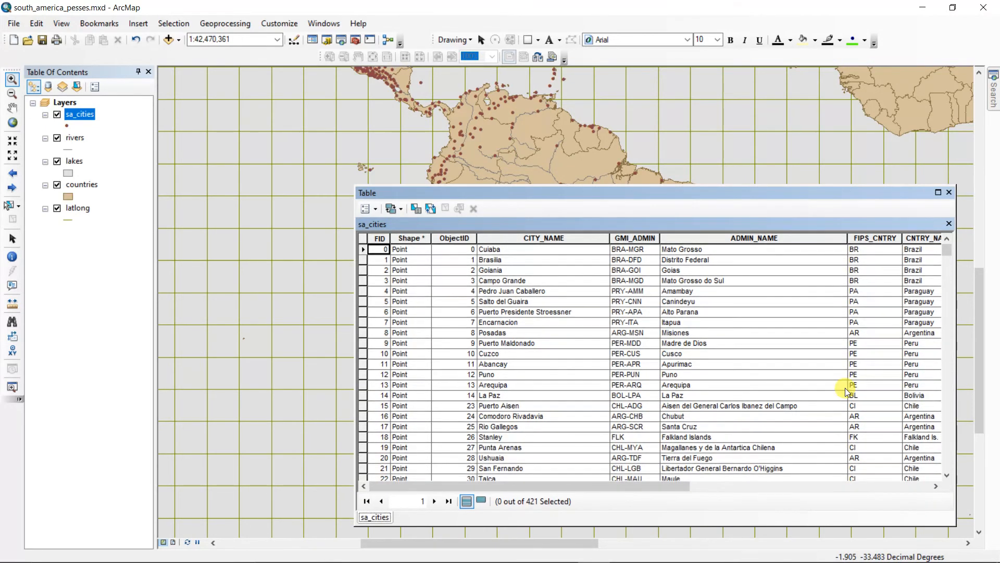
pyautogui.moveTo(582, 195); pyautogui.dragTo(432, 147)
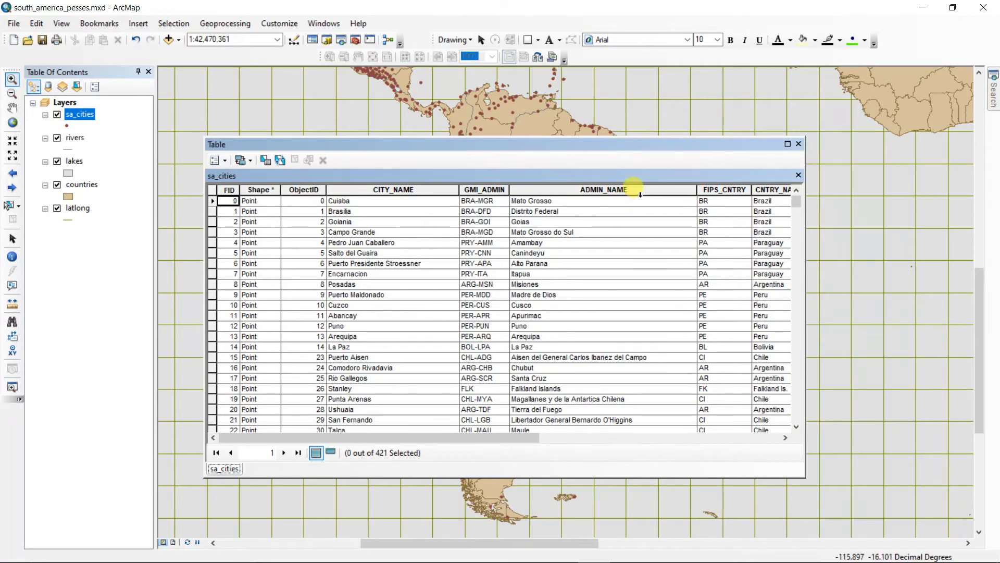
pyautogui.moveTo(646, 148); pyautogui.dragTo(645, 189)
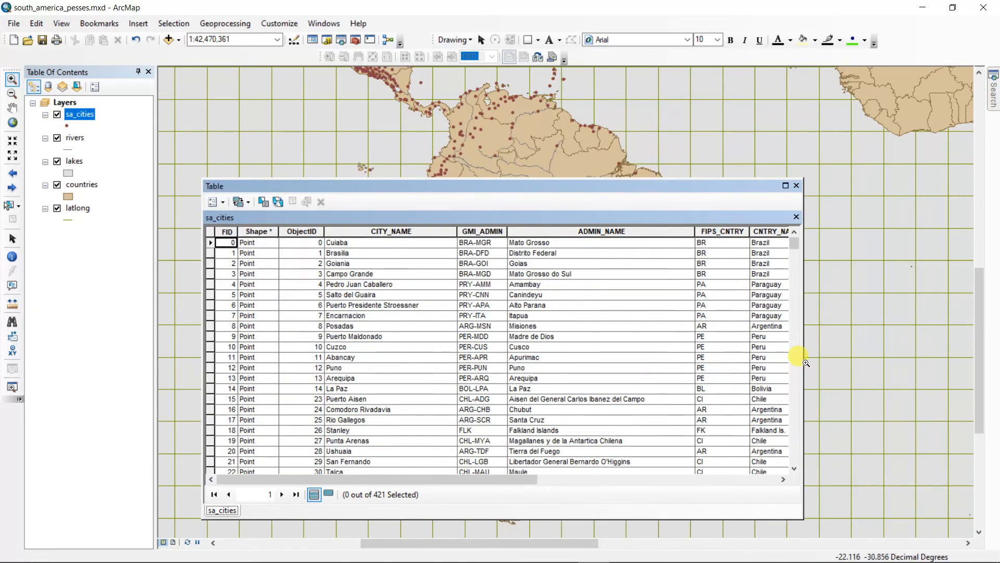
pyautogui.moveTo(804, 362); pyautogui.dragTo(988, 360)
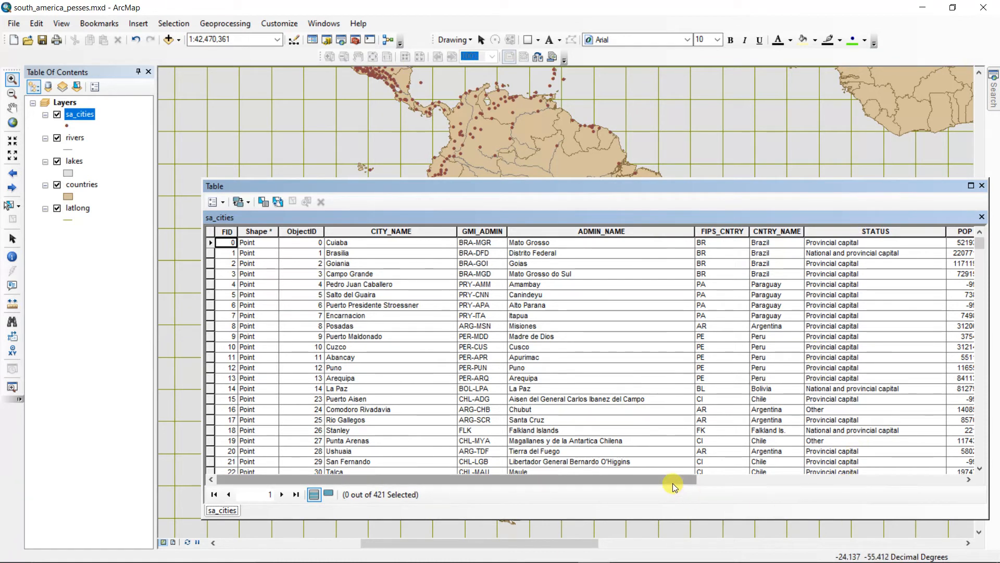
# - Review the remaining sa_cities attribute fields from STATUS and POP through LABEL_FLAG, and close the table
pyautogui.moveTo(673, 483); pyautogui.dragTo(759, 479)
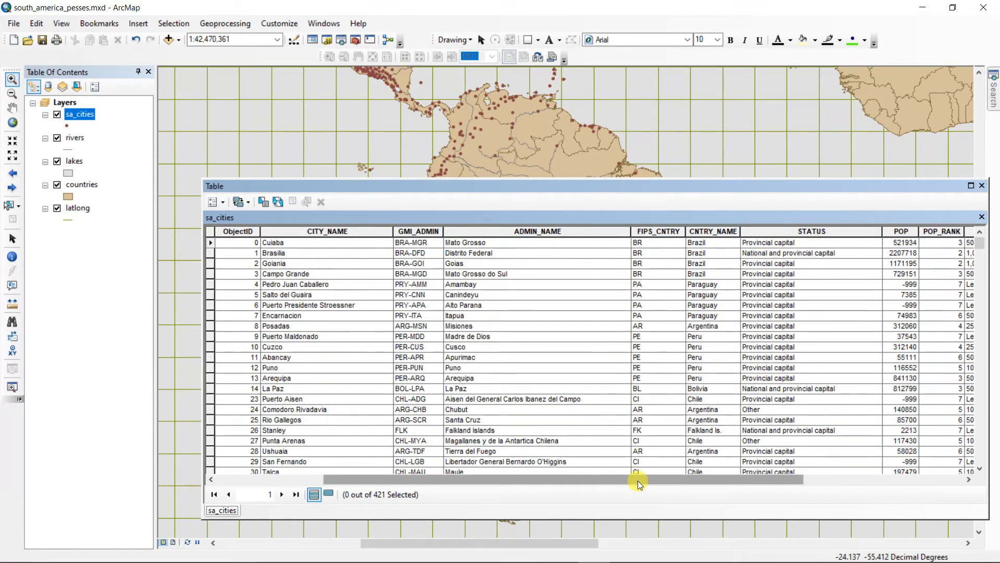
pyautogui.moveTo(640, 483); pyautogui.dragTo(692, 482)
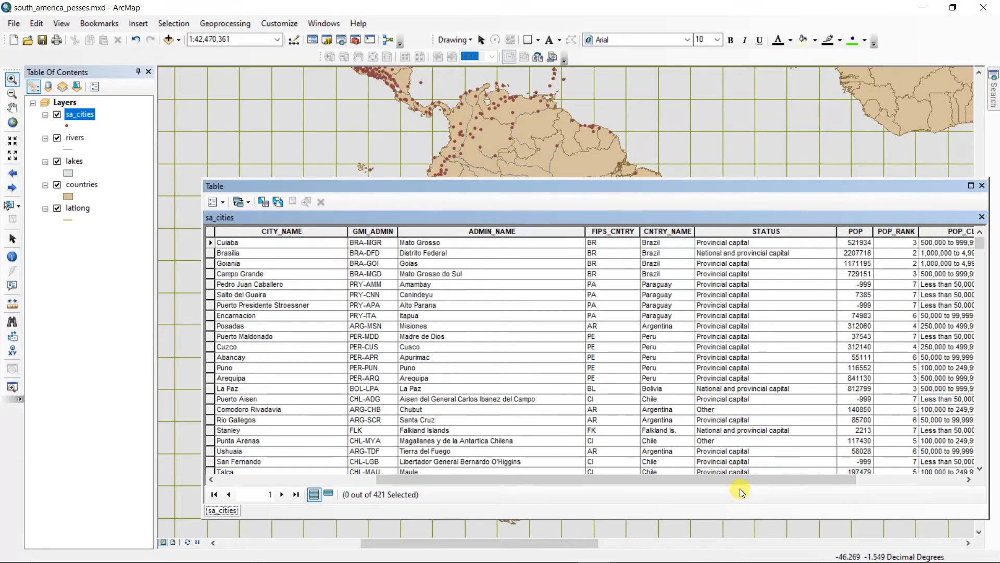
pyautogui.moveTo(743, 482); pyautogui.dragTo(851, 478)
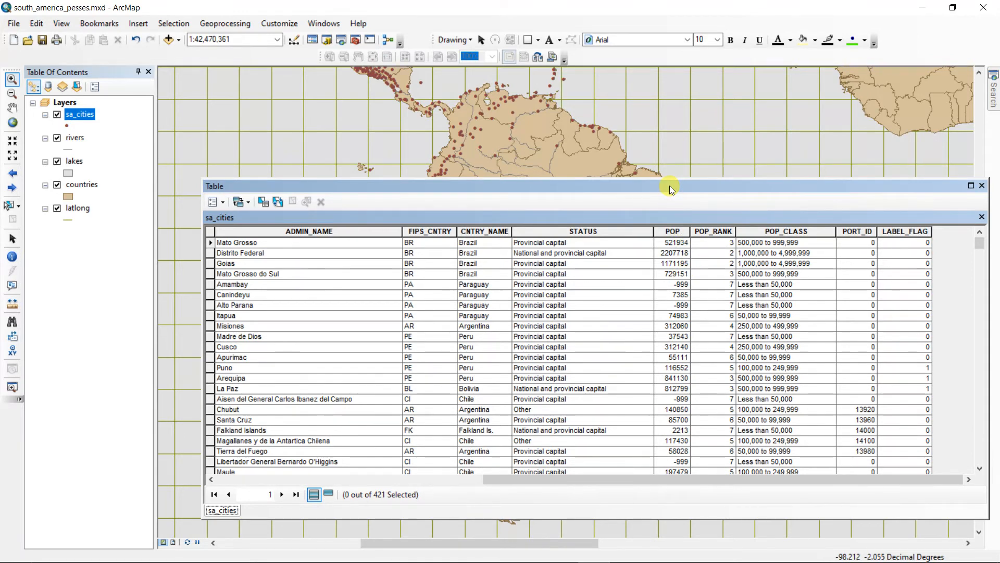
pyautogui.moveTo(670, 186); pyautogui.dragTo(676, 358)
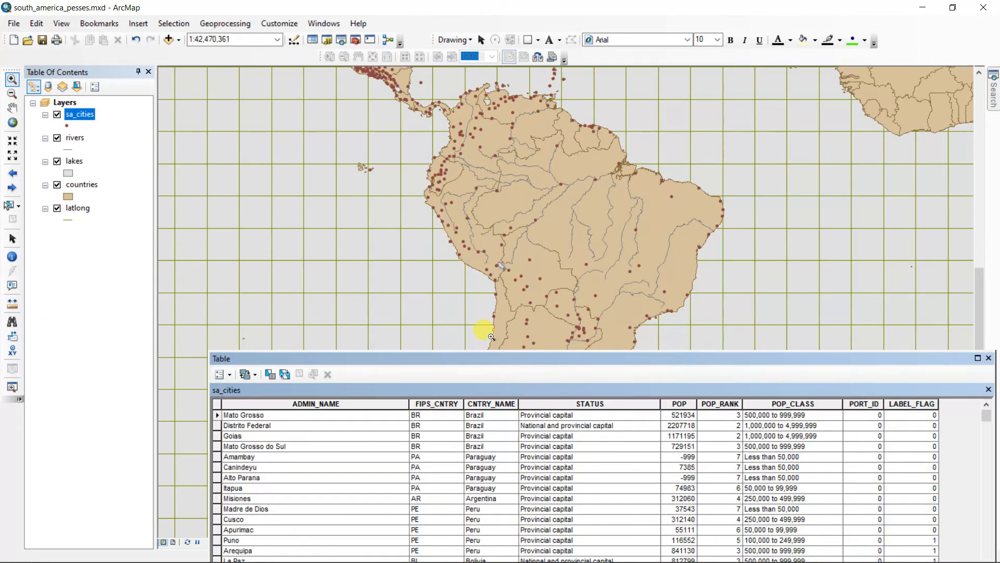
pyautogui.moveTo(554, 358); pyautogui.dragTo(506, 172)
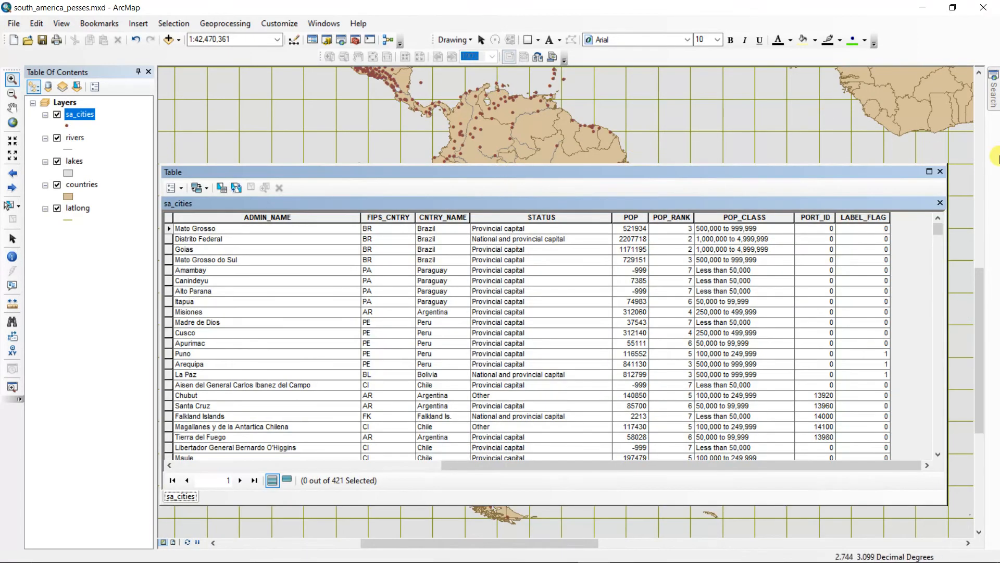
pyautogui.click(941, 172)
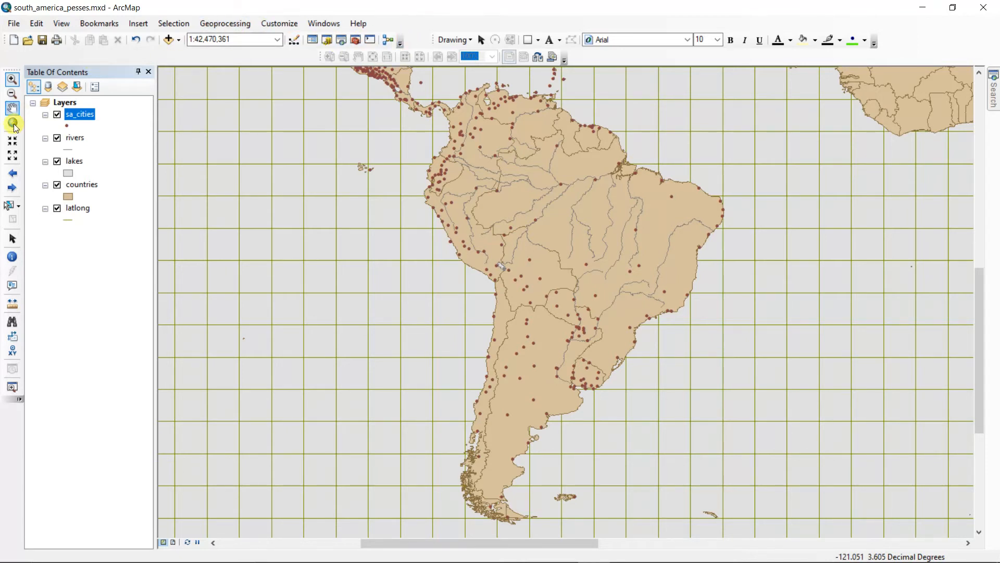
# - Use the Identify tool to inspect the attributes of the Peruvian cities Abancay, Ayacucho, Huancayo and Cuzco, and close the results
pyautogui.click(14, 258)
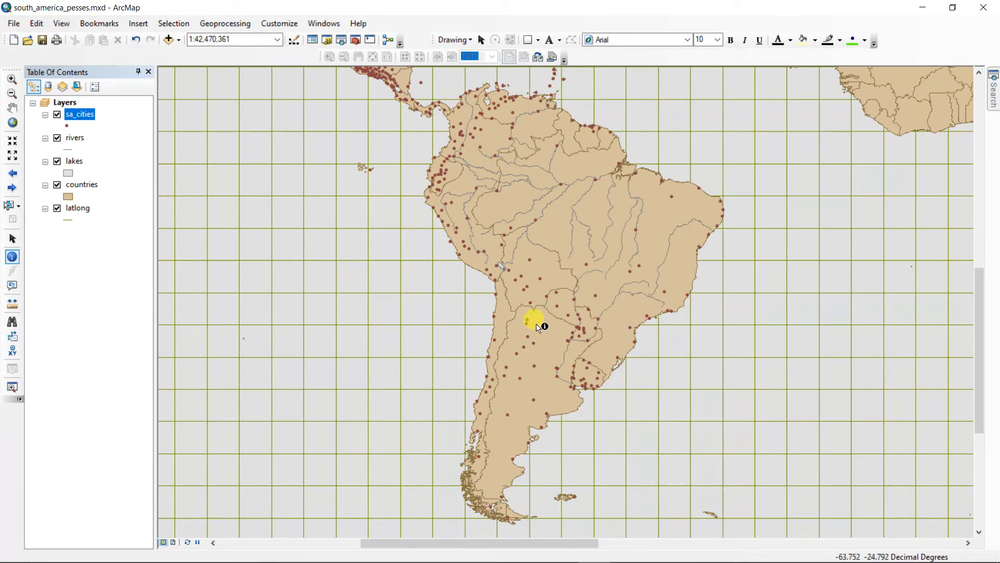
pyautogui.click(478, 252)
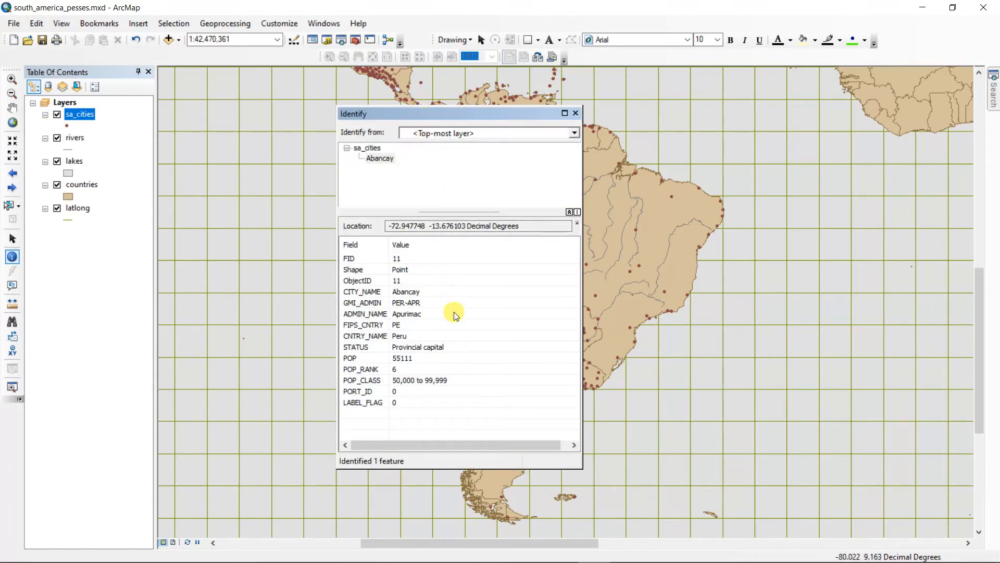
pyautogui.moveTo(453, 112); pyautogui.dragTo(252, 99)
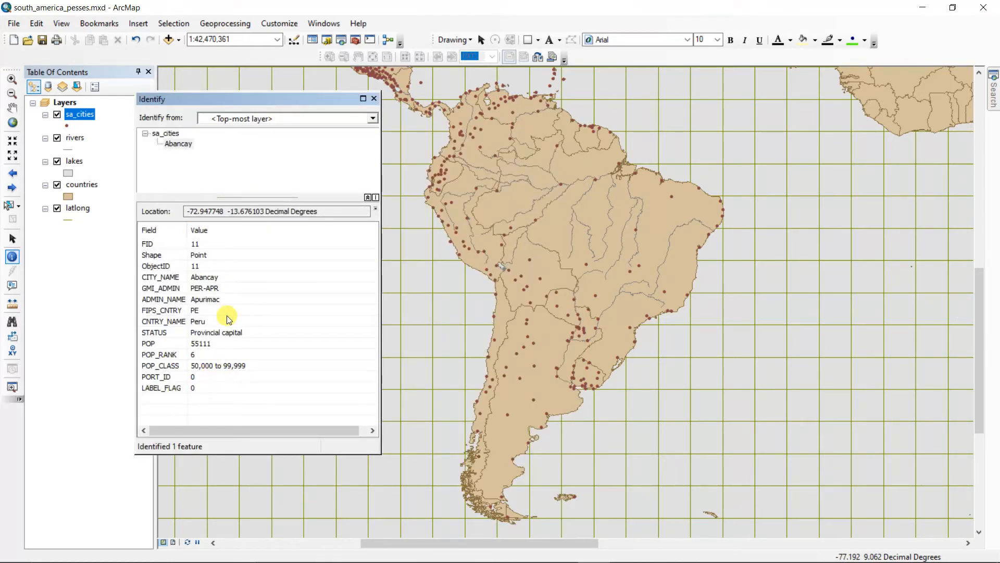
pyautogui.click(471, 251)
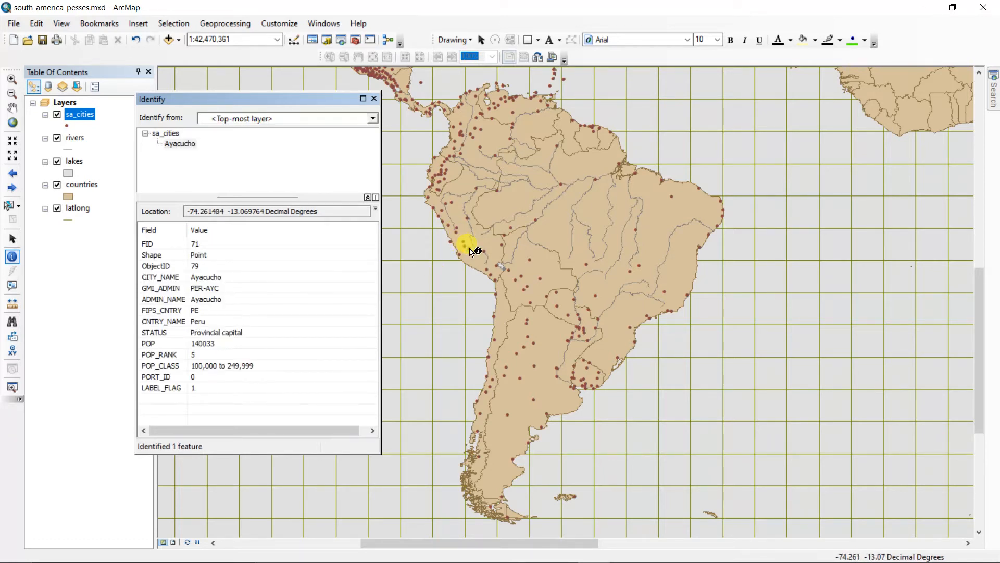
pyautogui.click(465, 244)
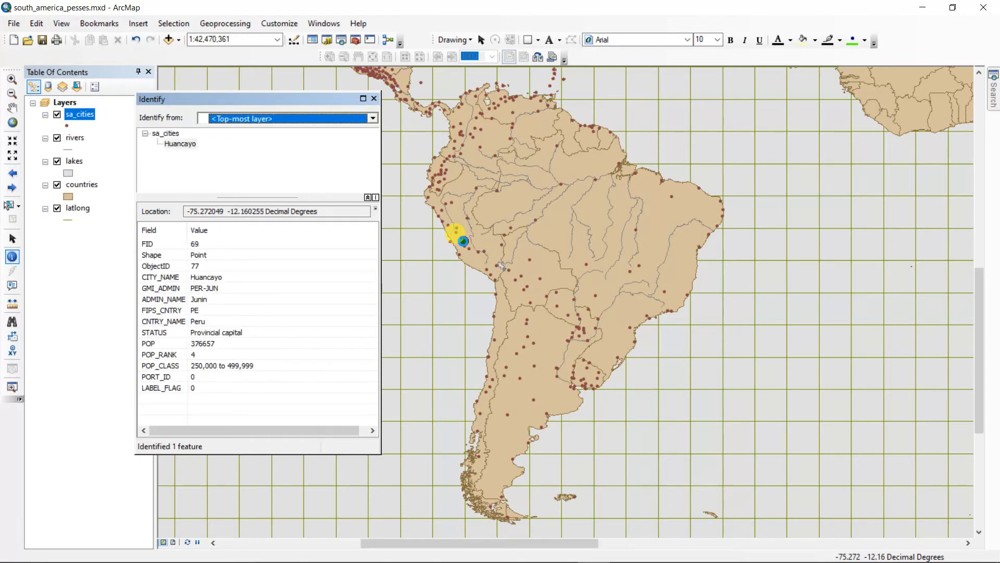
pyautogui.click(486, 253)
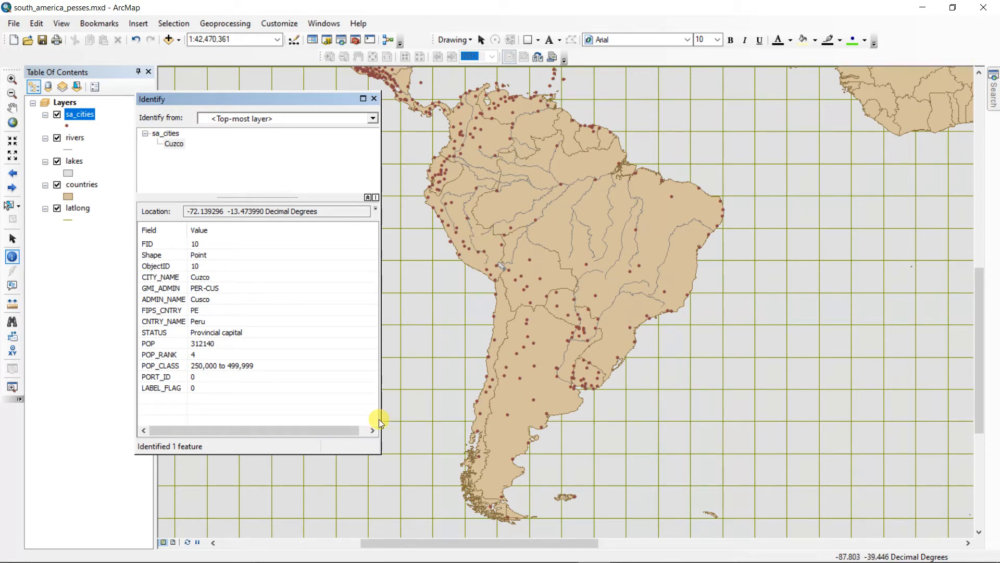
pyautogui.click(374, 98)
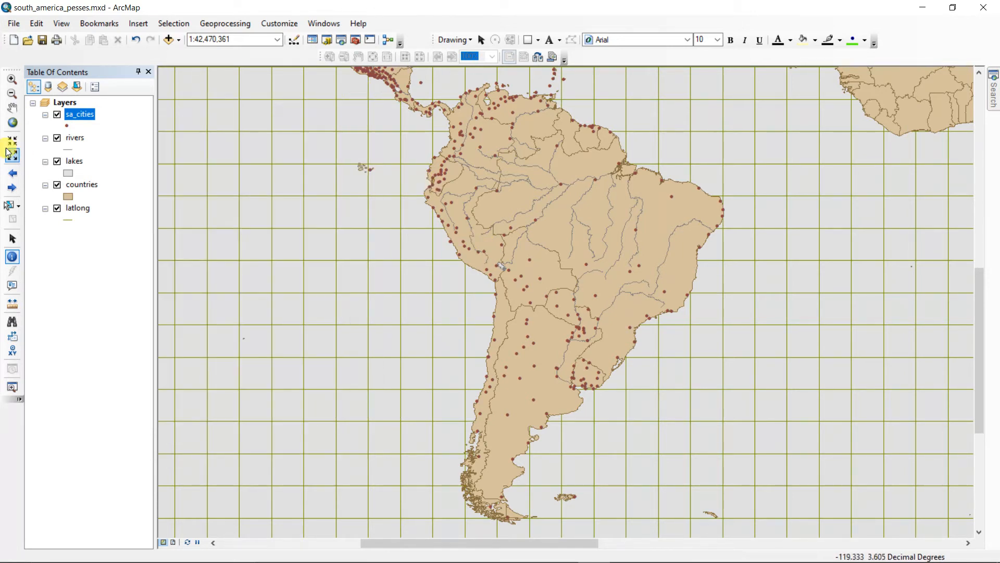
# - Turn on feature labels for the sa_cities layer and inspect them around southern Peru
pyautogui.rightClick(83, 113)
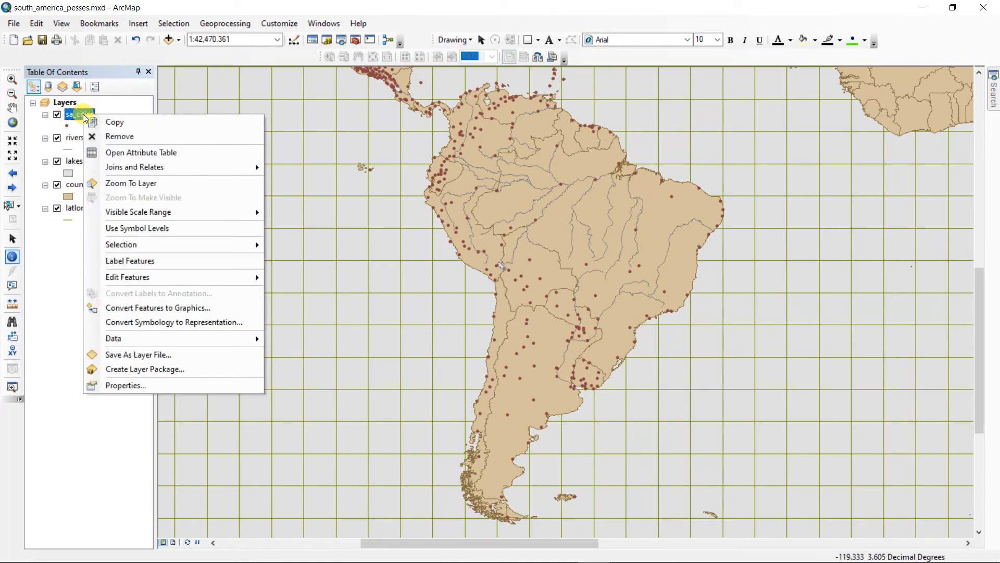
pyautogui.click(154, 260)
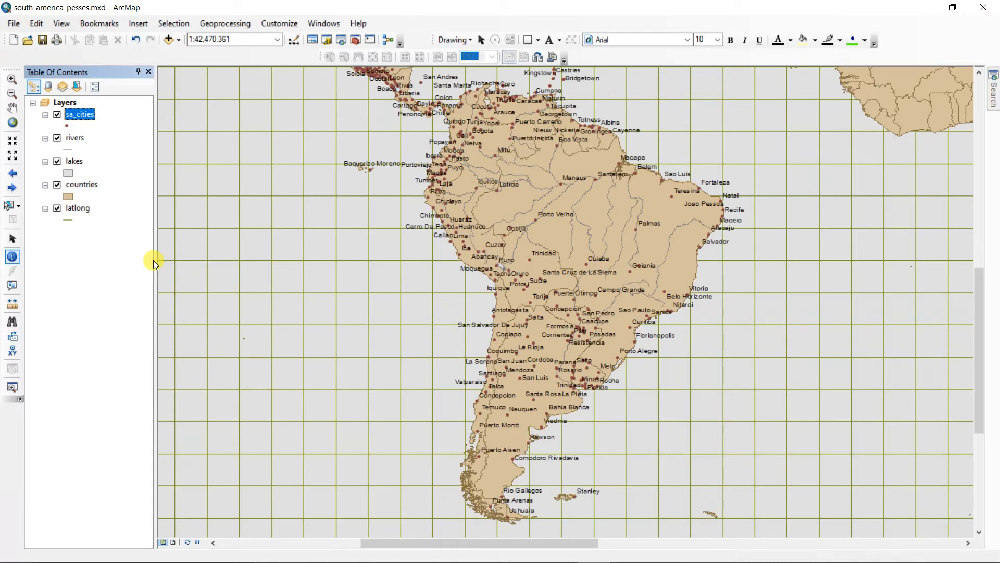
pyautogui.click(12, 79)
pyautogui.moveTo(463, 249); pyautogui.dragTo(520, 288)
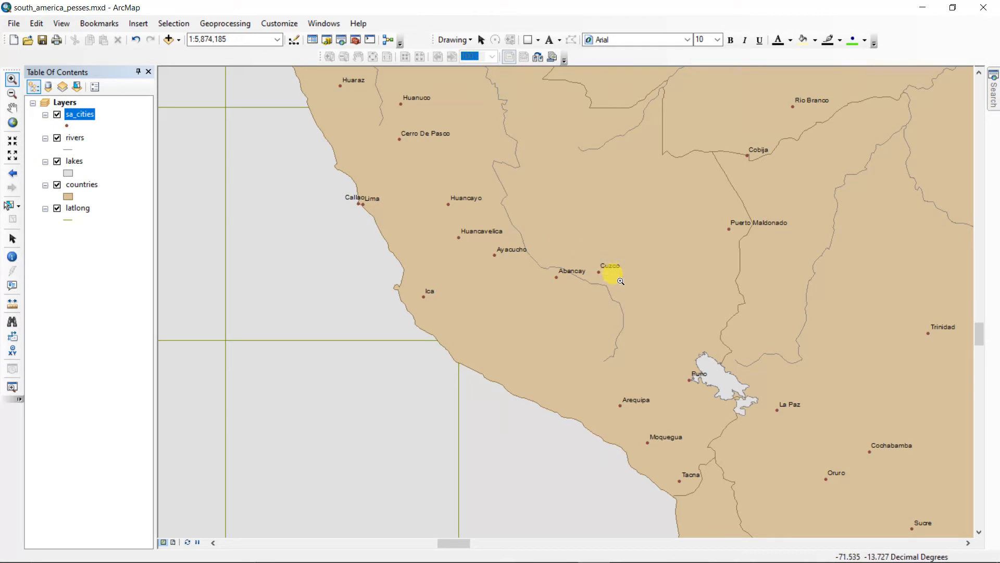
# - Open the label settings in the properties of the sa_cities layer
pyautogui.rightClick(79, 117)
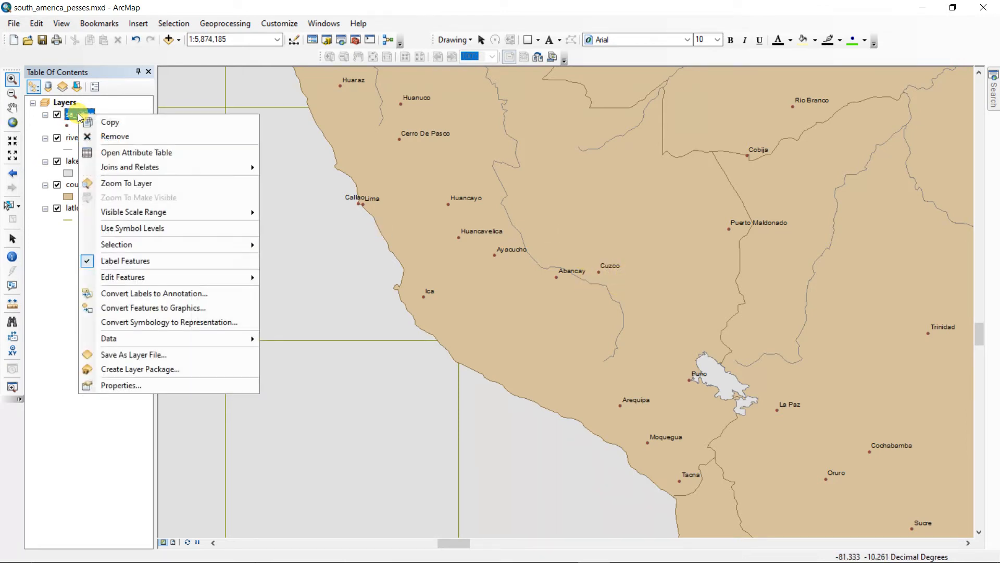
pyautogui.click(115, 385)
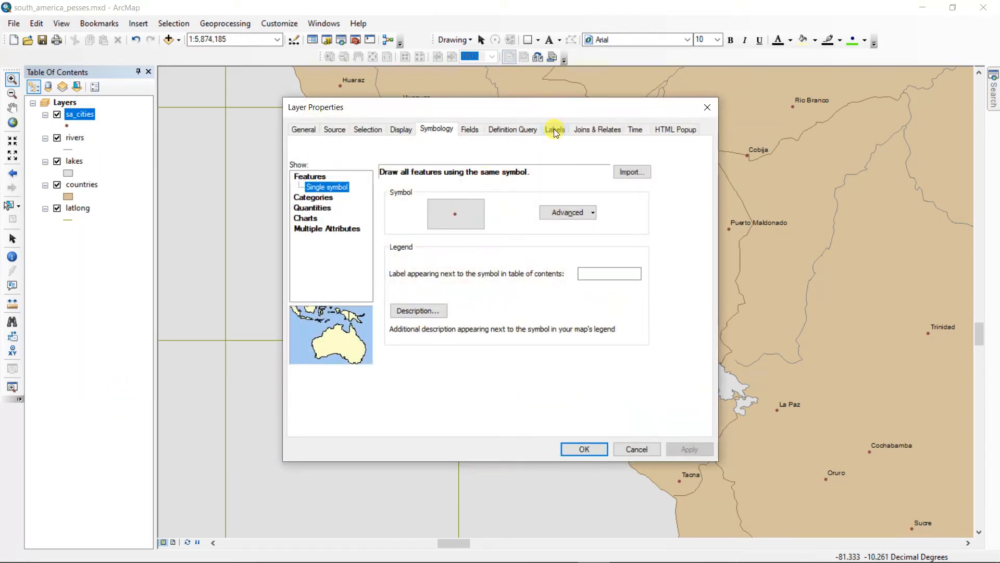
pyautogui.click(554, 129)
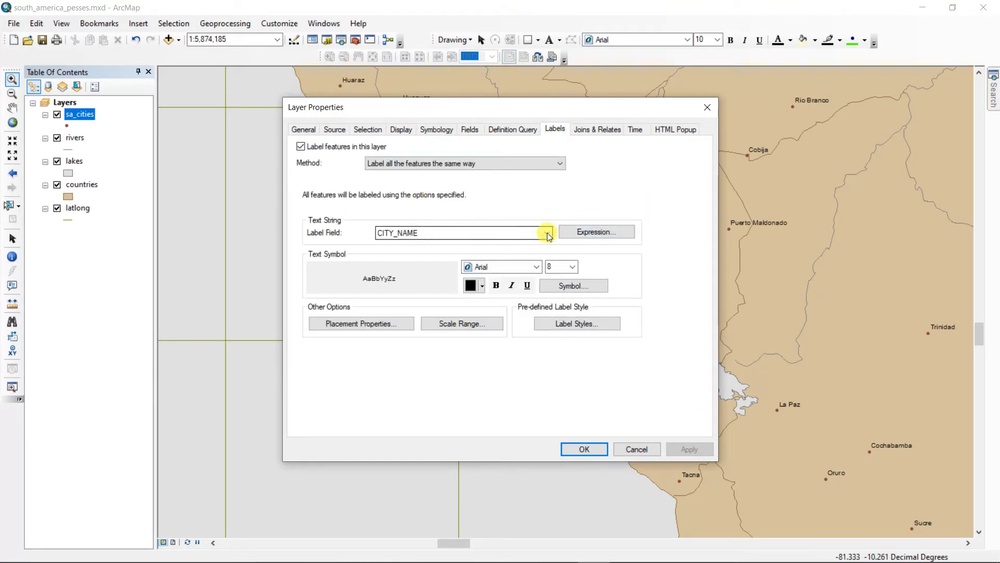
# - Apply CNTRY_NAME as the sa_cities label field and check the resulting labels on the map
pyautogui.click(546, 233)
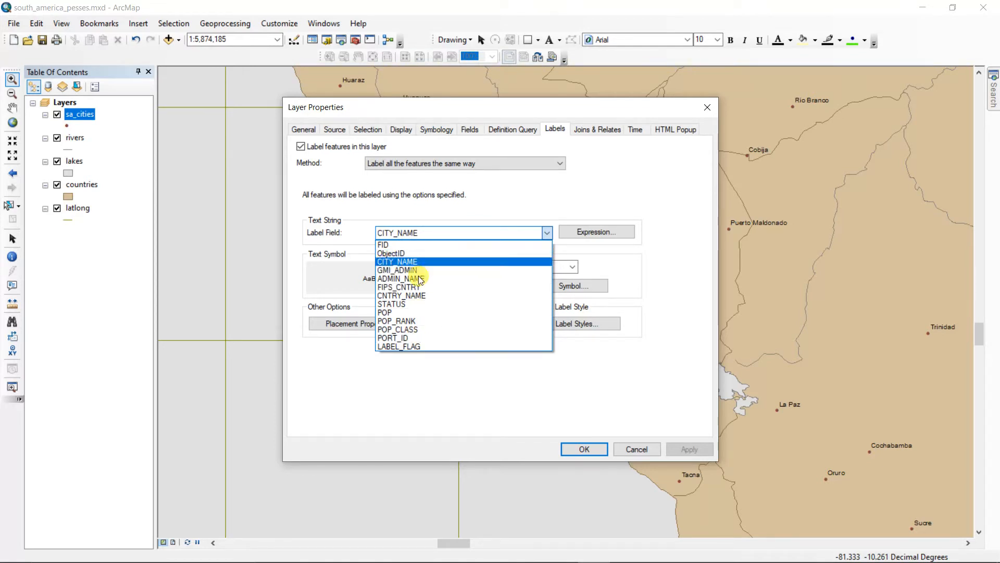
pyautogui.click(419, 293)
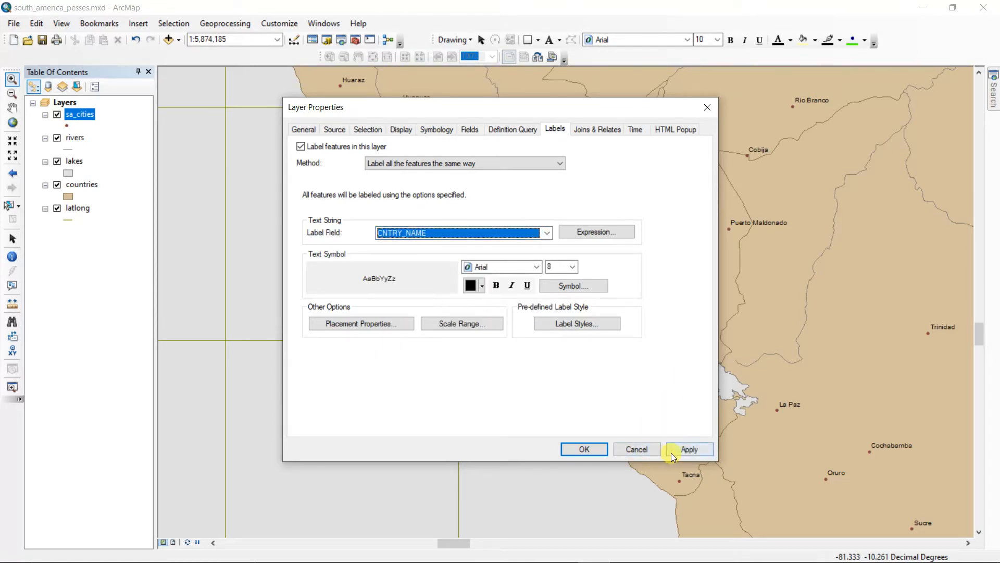
pyautogui.click(679, 448)
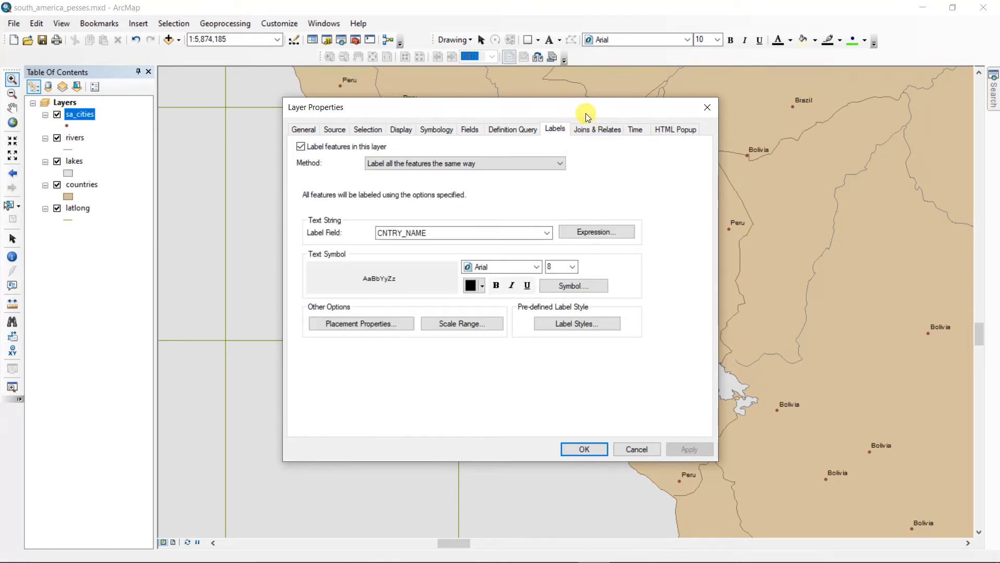
pyautogui.moveTo(585, 116); pyautogui.dragTo(294, 124)
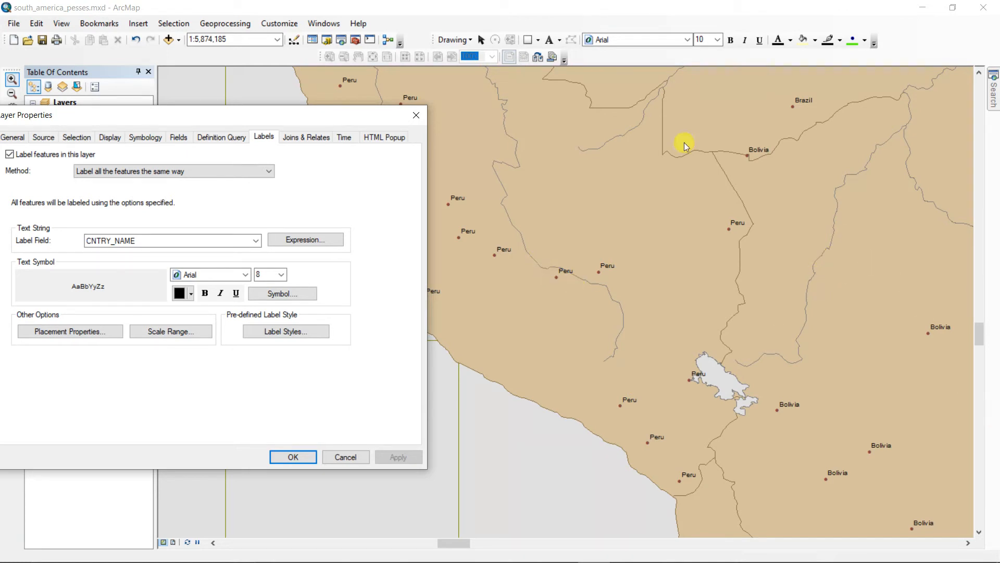
pyautogui.moveTo(270, 111); pyautogui.dragTo(631, 99)
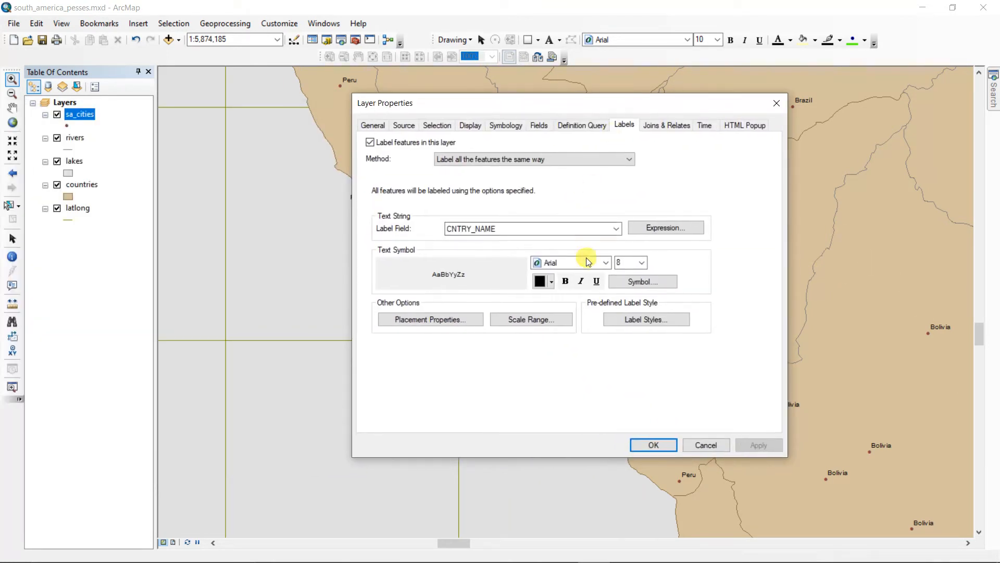
# - Set the sa_cities label field back to CITY_NAME and apply it
pyautogui.click(616, 229)
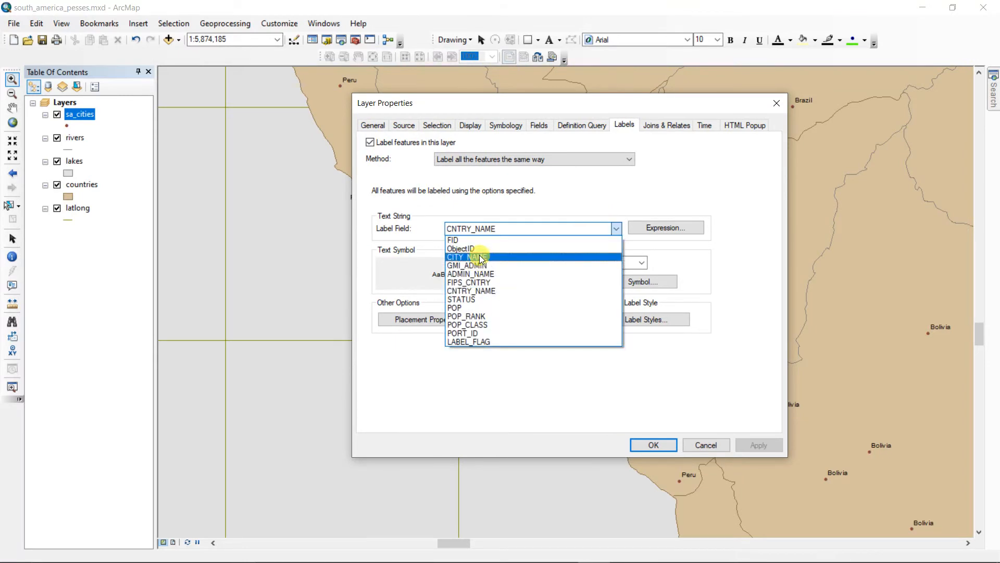
pyautogui.click(476, 256)
pyautogui.click(759, 446)
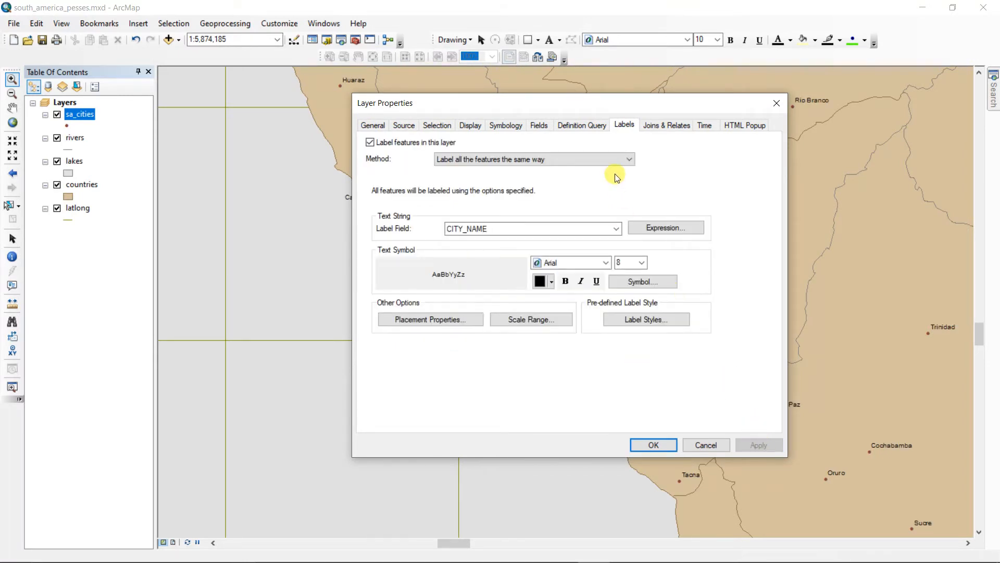
# - Move the properties dialog aside and apply the Bebas font at size 16 to the city labels
pyautogui.moveTo(611, 106); pyautogui.dragTo(308, 155)
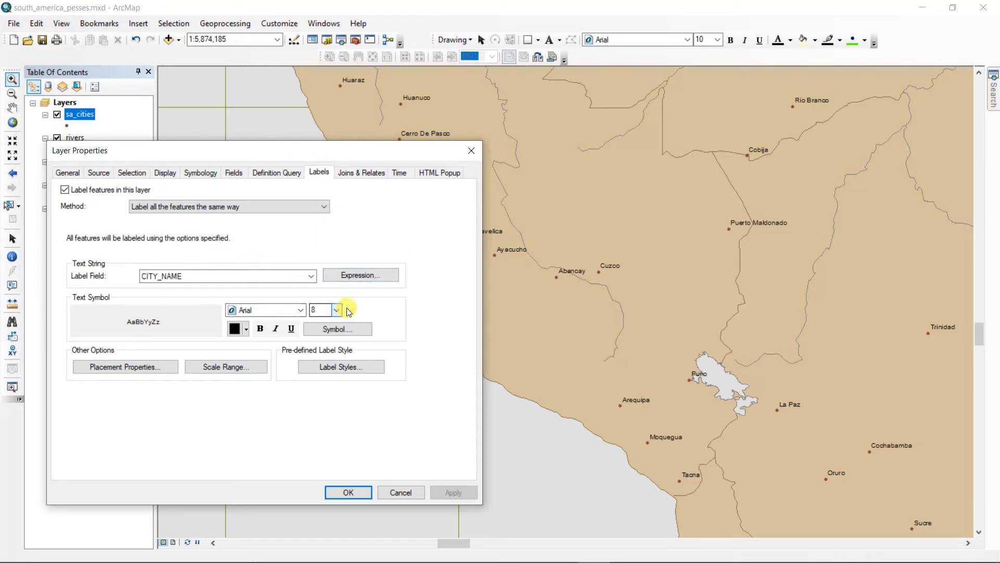
pyautogui.click(300, 311)
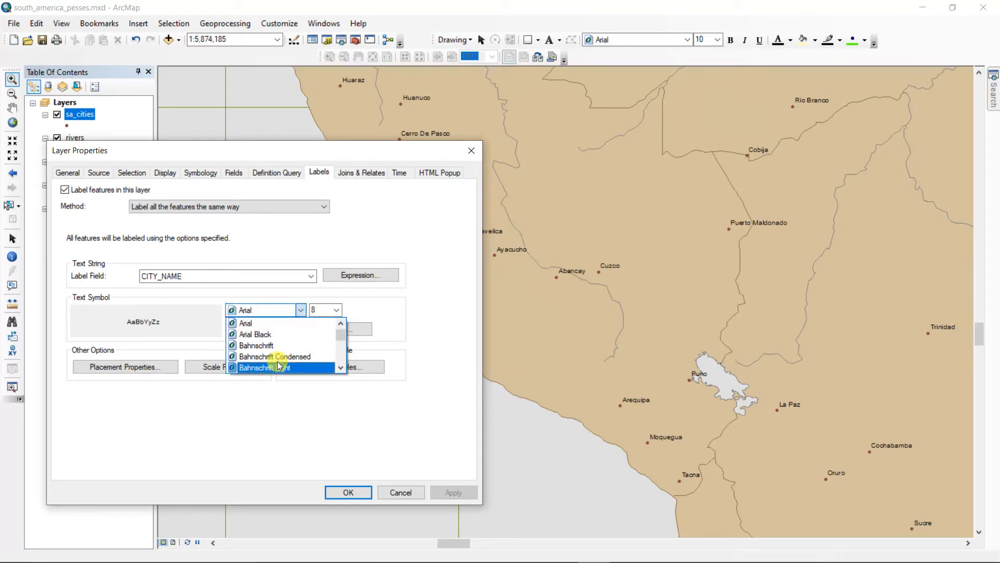
pyautogui.scroll(-2, 280, 365)
pyautogui.scroll(-5, 280, 364)
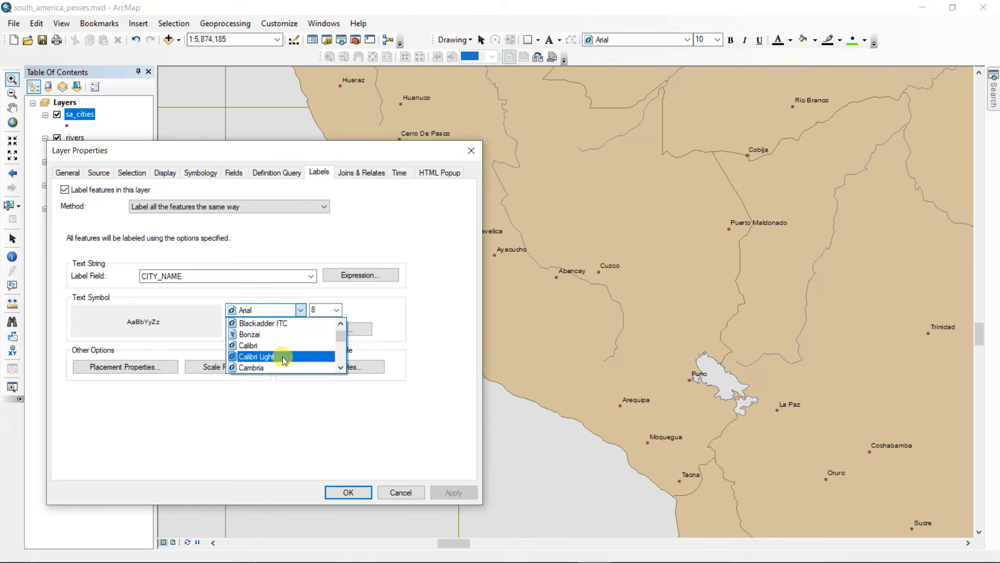
pyautogui.scroll(1, 282, 356)
pyautogui.click(280, 341)
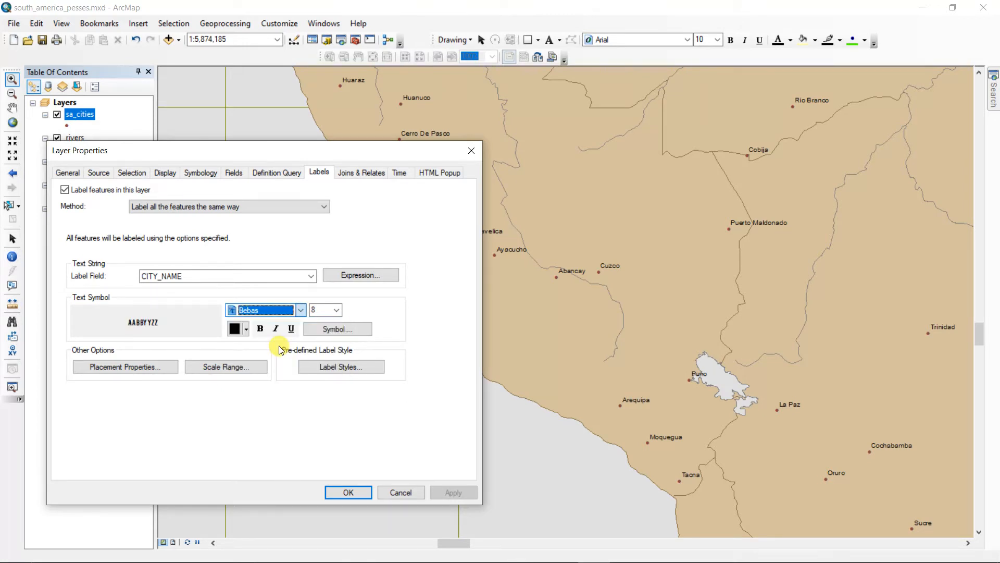
pyautogui.click(336, 309)
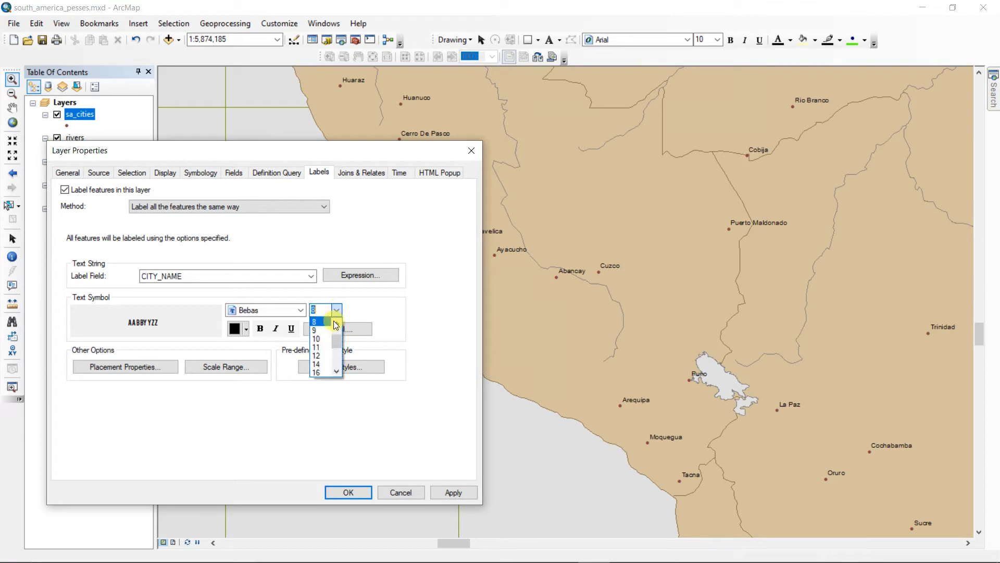
pyautogui.click(320, 371)
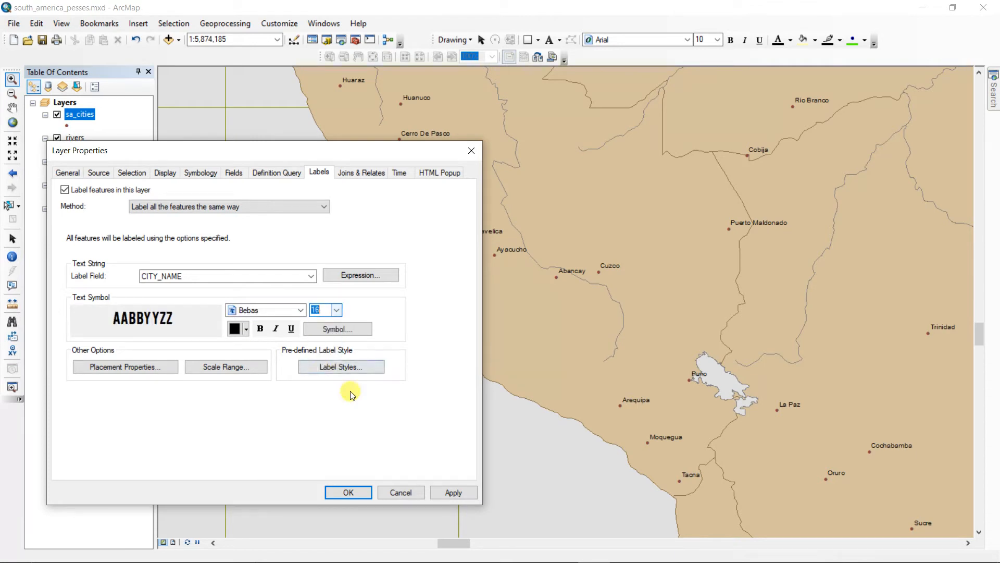
pyautogui.click(449, 492)
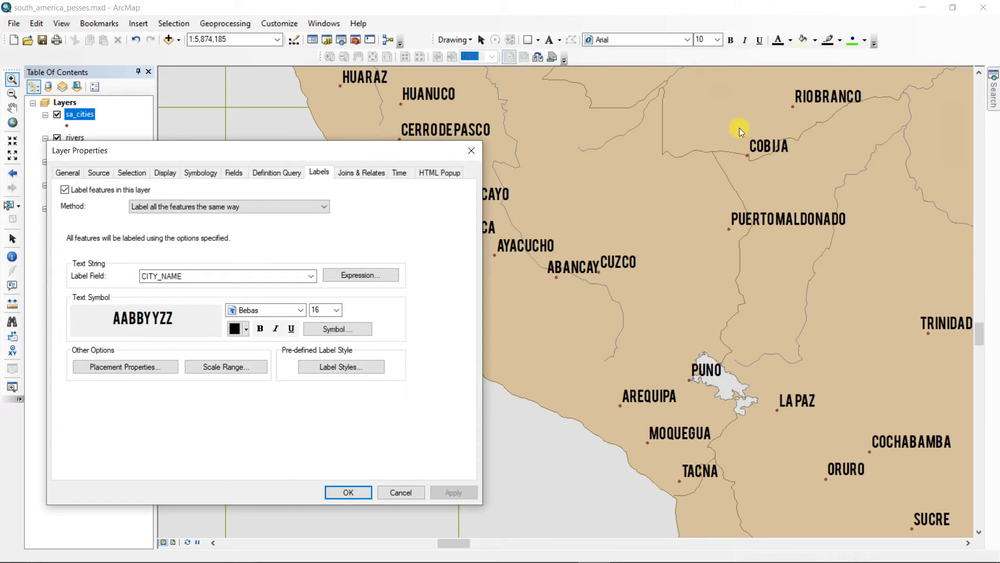
# - Change the city labels' font to Calibri and their color to dark green, applying both changes
pyautogui.click(300, 311)
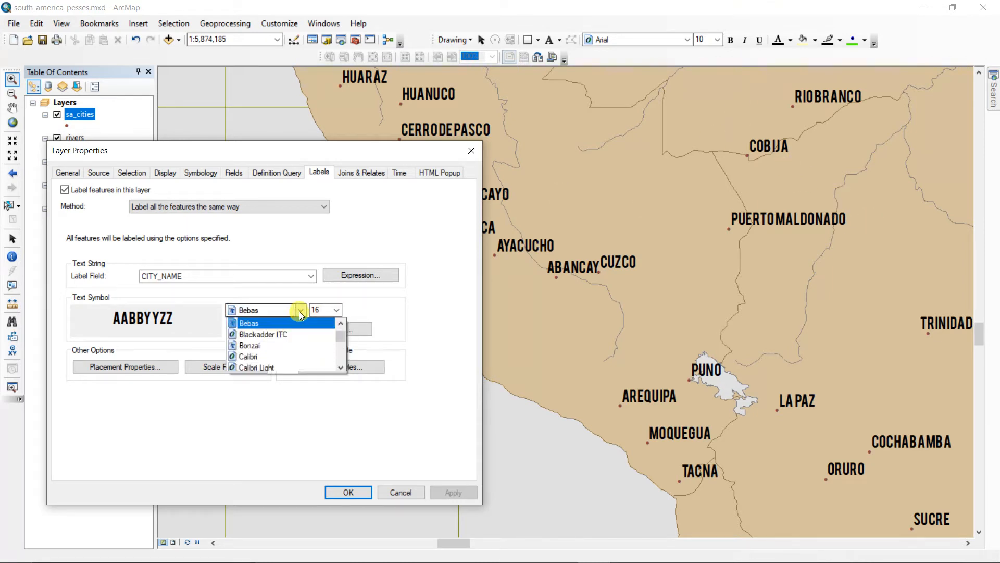
pyautogui.click(285, 356)
pyautogui.click(442, 490)
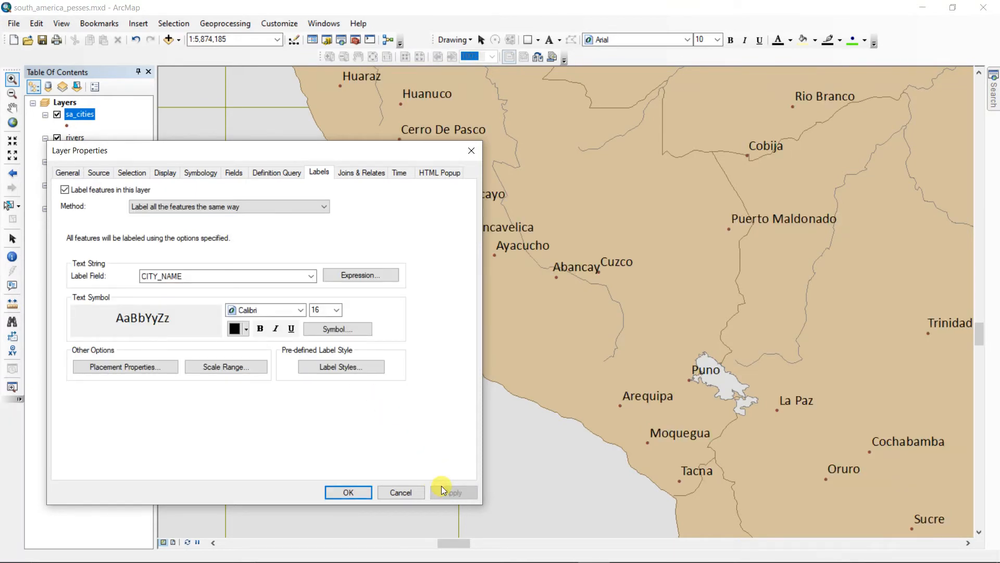
pyautogui.click(246, 329)
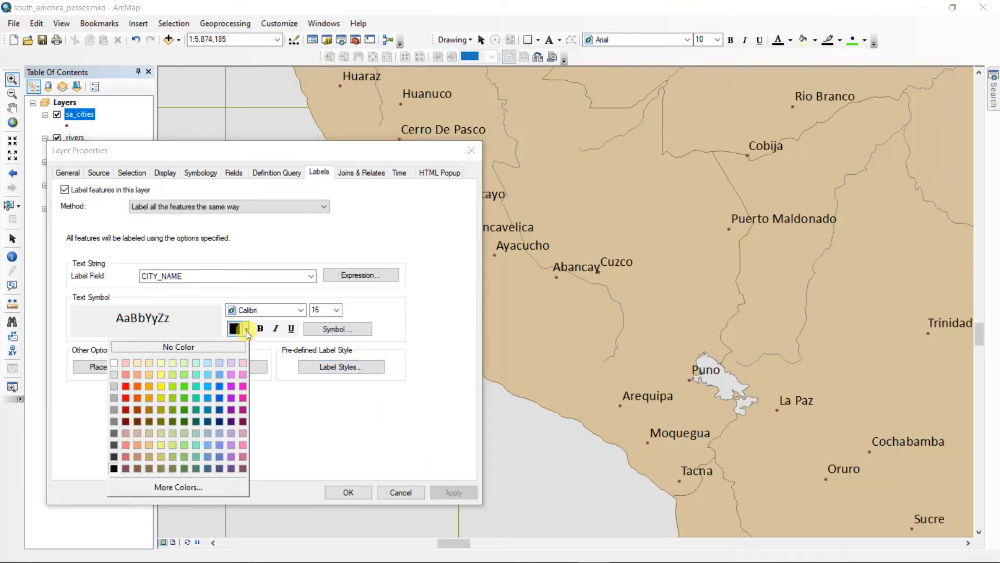
pyautogui.click(159, 421)
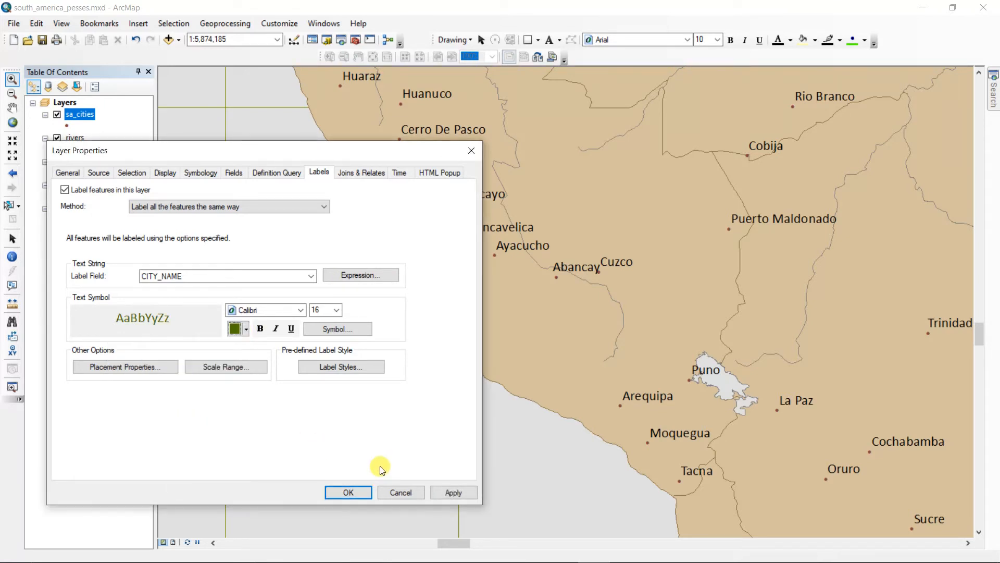
pyautogui.click(440, 490)
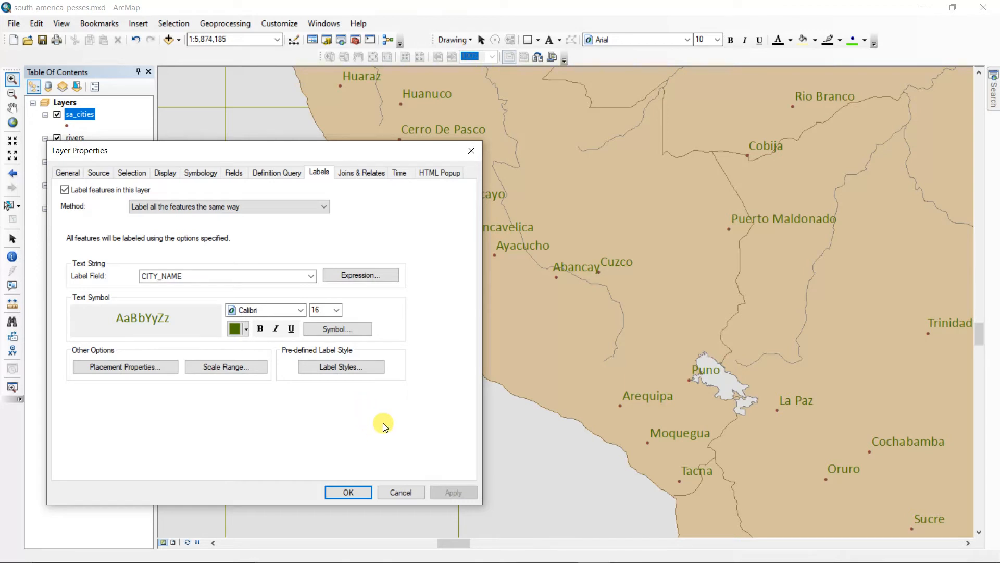
# - Try bold italic on the city labels, keep only the bold style, and accept the layer properties
pyautogui.click(260, 328)
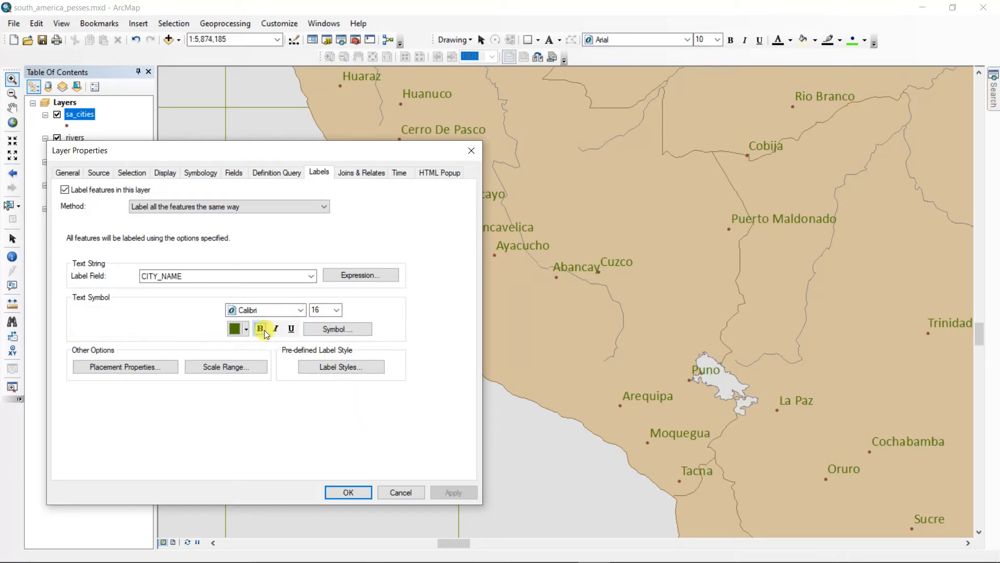
pyautogui.click(275, 329)
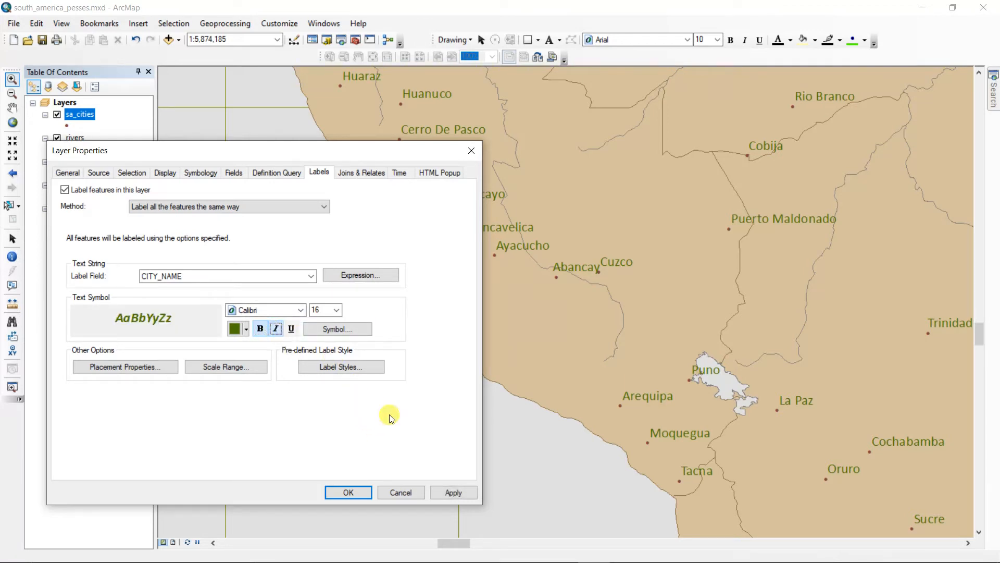
pyautogui.click(446, 491)
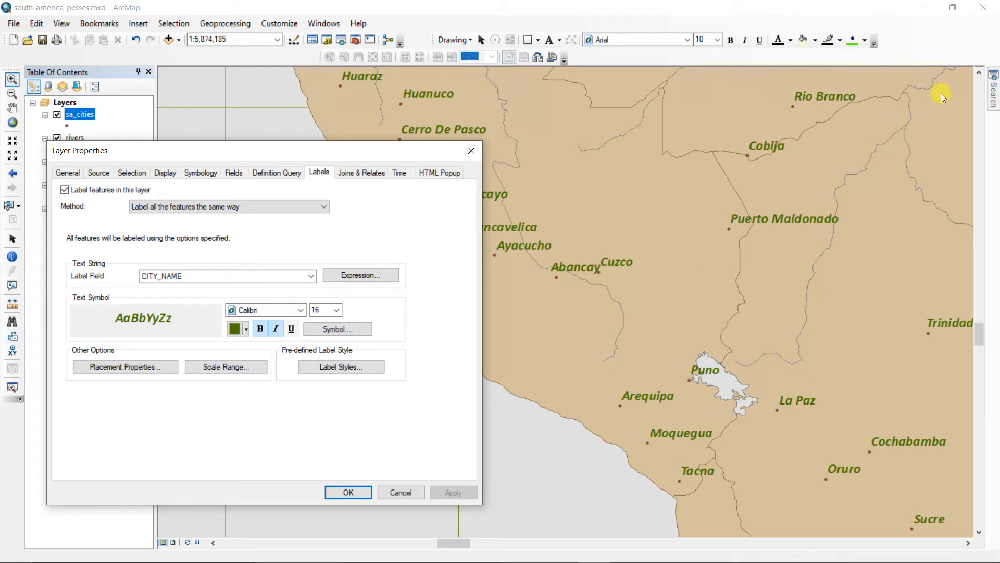
pyautogui.click(277, 330)
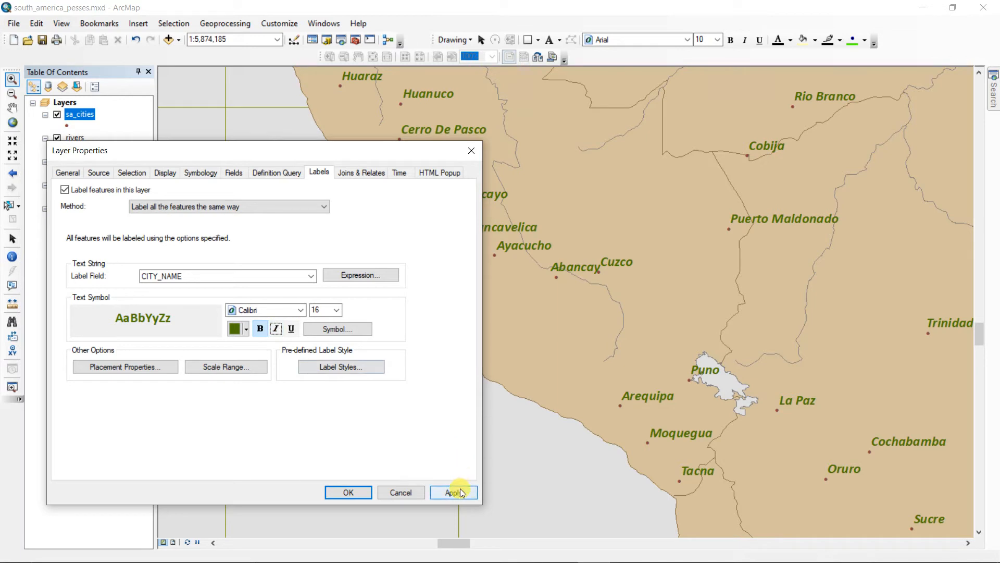
pyautogui.click(461, 493)
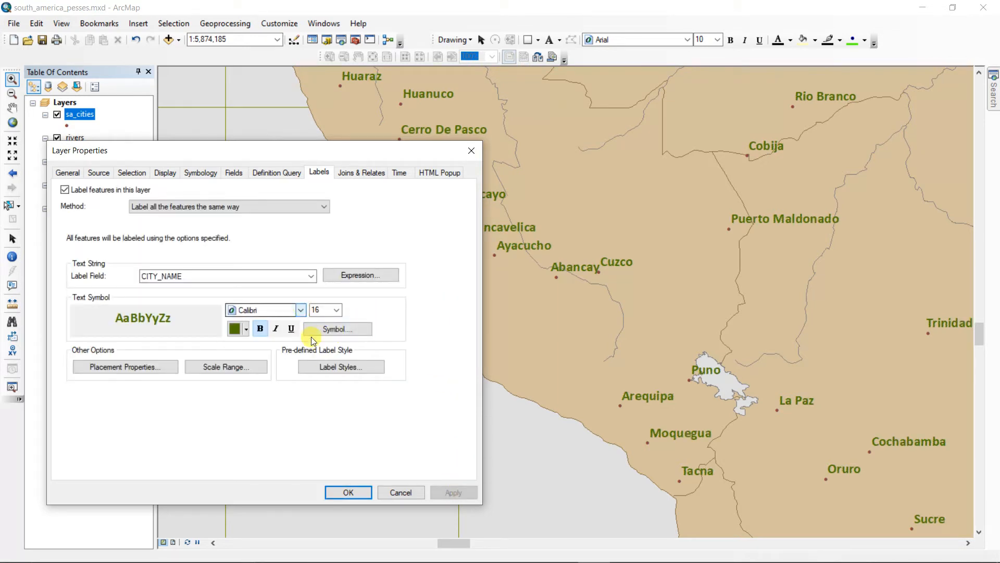
pyautogui.click(348, 492)
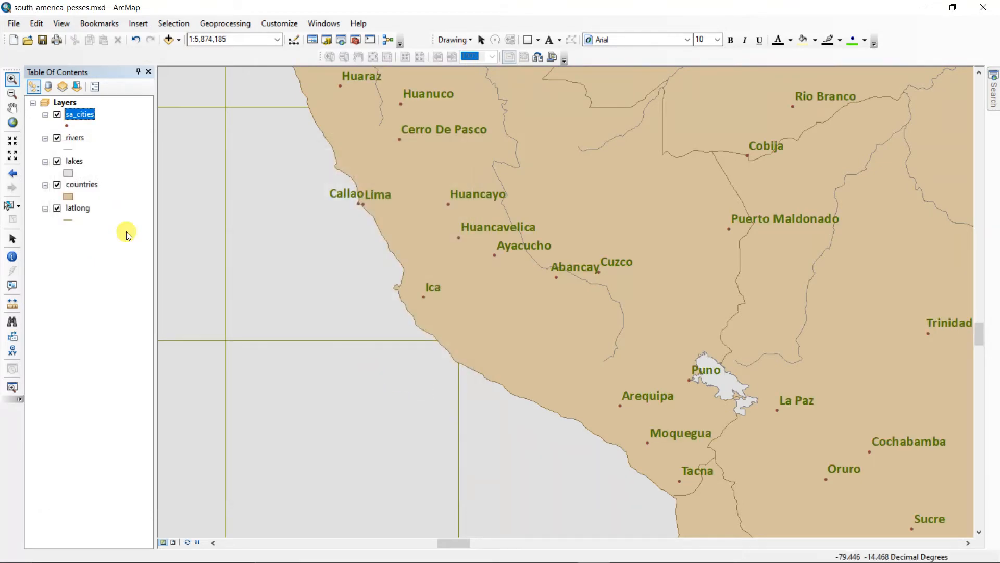
# - Examine how the styled city labels display across all of South America and at closer scales around Ecuador and Colombia
pyautogui.click(14, 176)
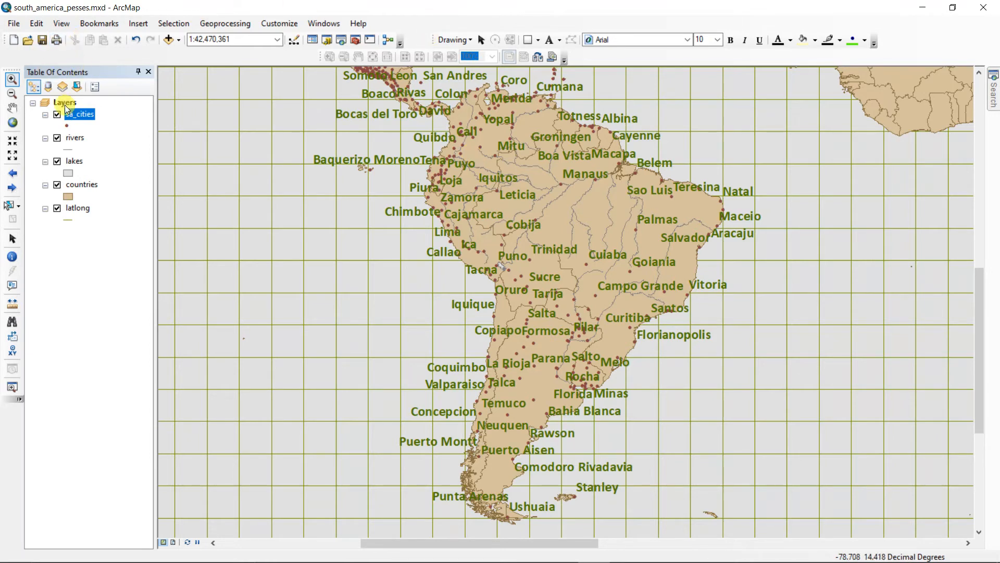
pyautogui.click(15, 108)
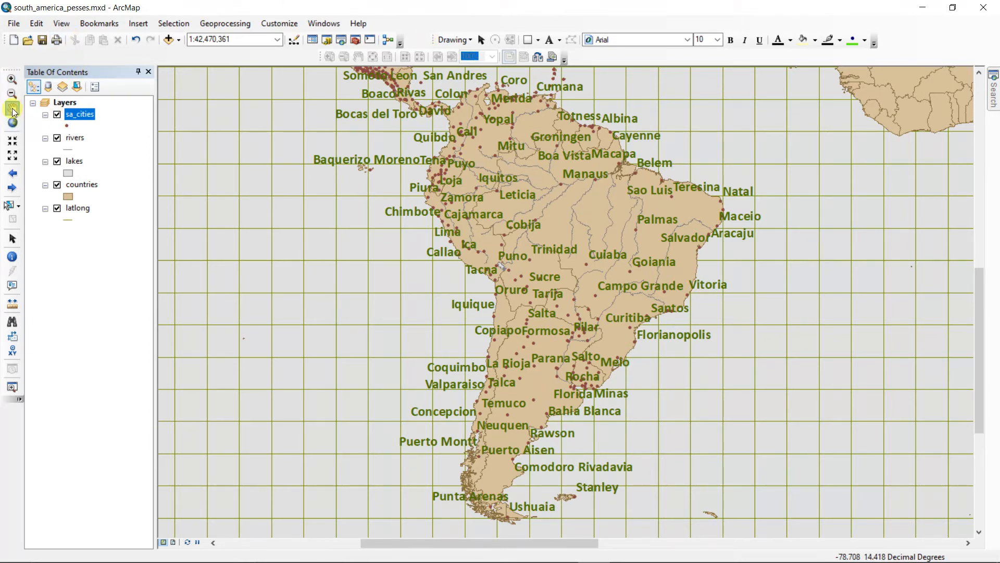
pyautogui.moveTo(537, 196)
pyautogui.mouseDown()
pyautogui.moveTo(516, 188)
pyautogui.moveTo(377, 254)
pyautogui.moveTo(472, 331)
pyautogui.moveTo(531, 194)
pyautogui.mouseUp()
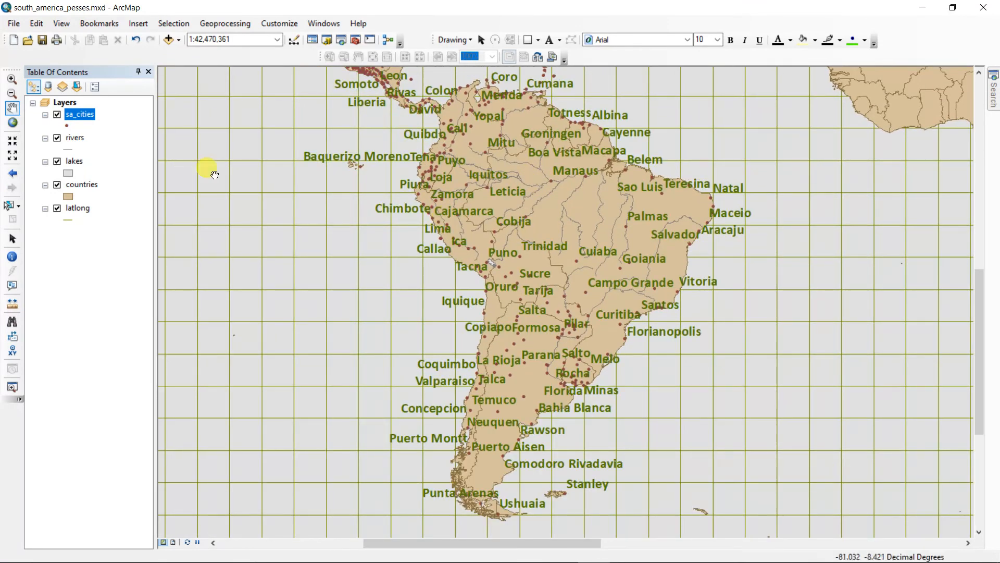
pyautogui.click(12, 78)
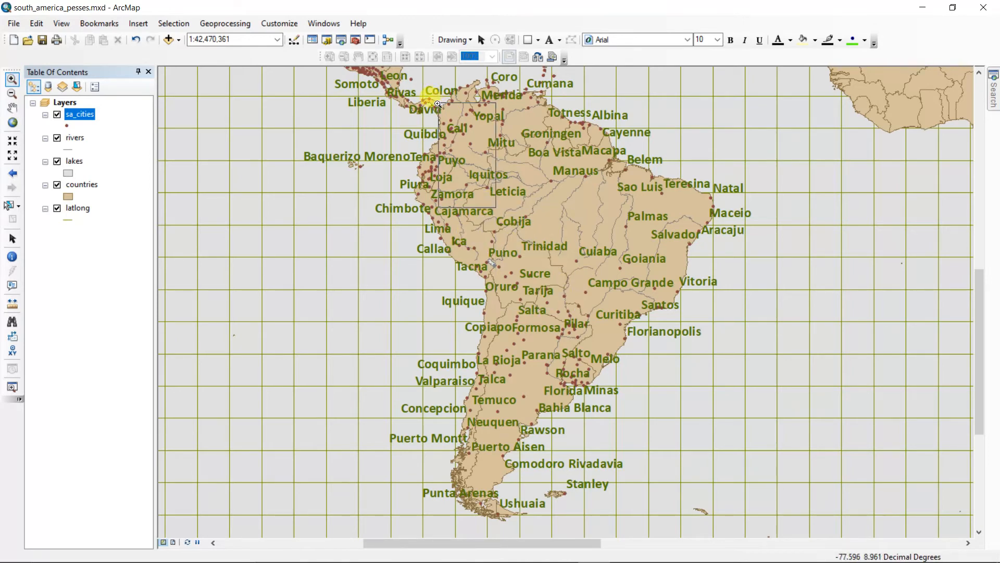
pyautogui.moveTo(407, 114); pyautogui.dragTo(497, 208)
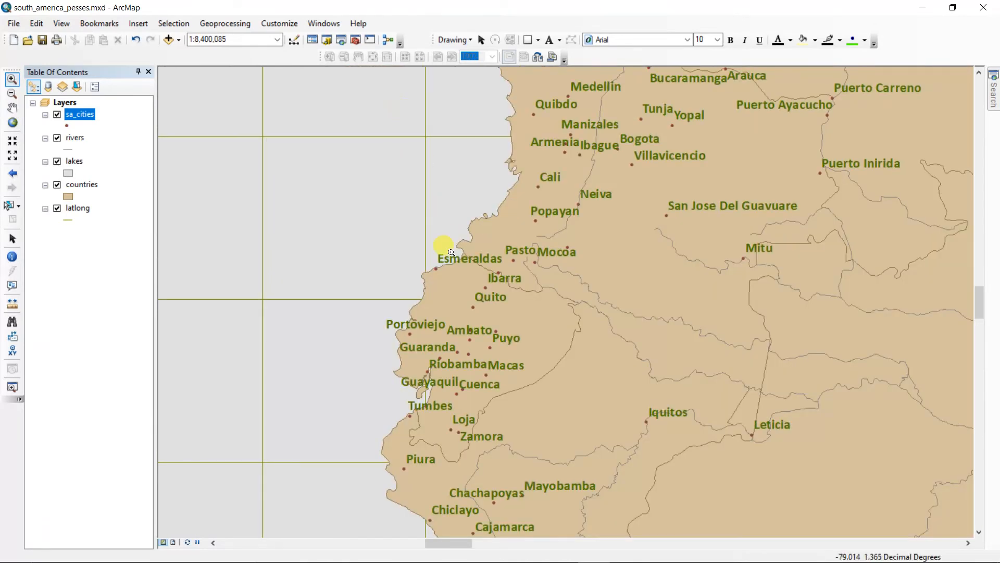
pyautogui.moveTo(416, 227); pyautogui.dragTo(589, 352)
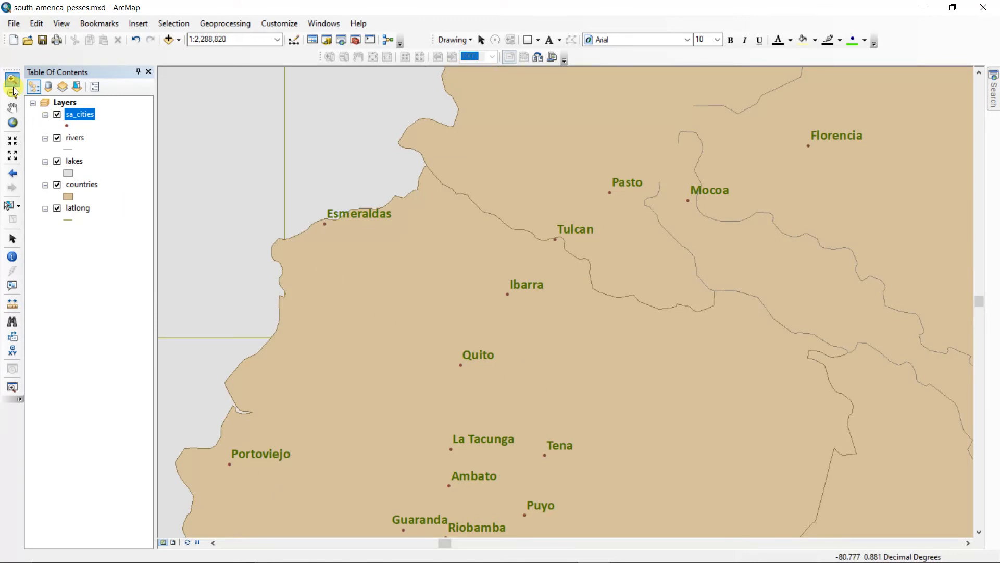
pyautogui.click(12, 173)
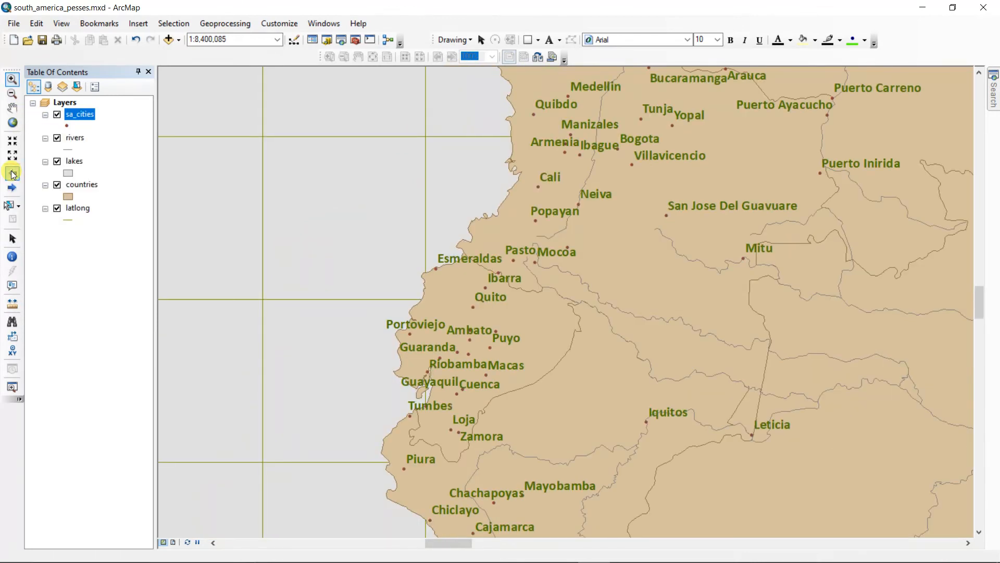
# - Return to the full South America view and open the query builder for the sa_cities layer's definition query
pyautogui.click(12, 174)
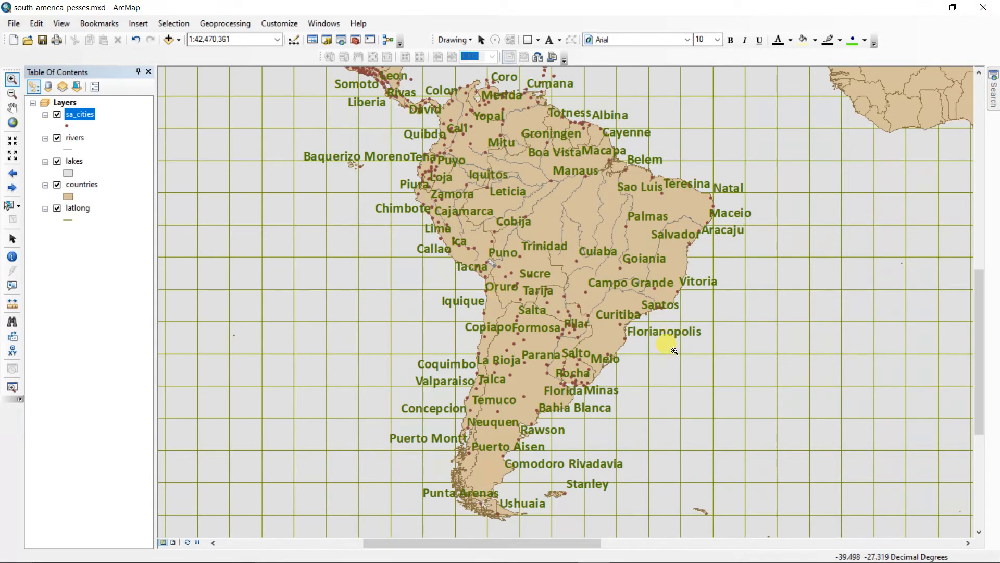
pyautogui.rightClick(82, 117)
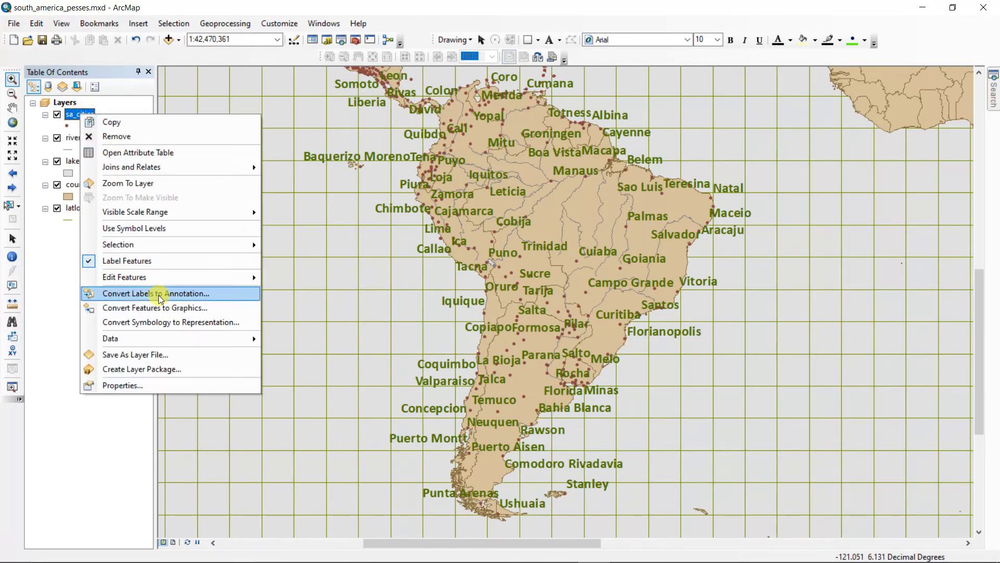
pyautogui.click(161, 385)
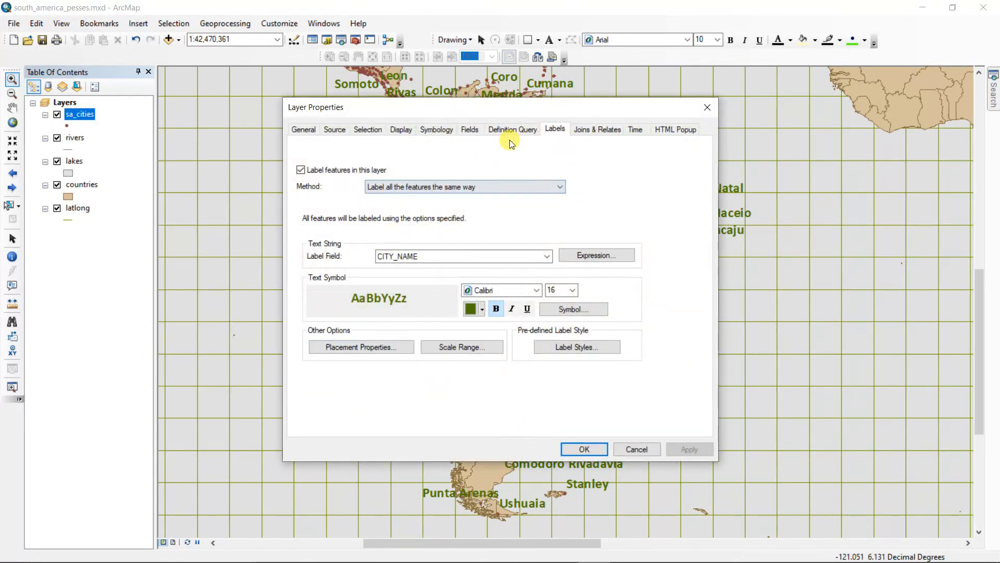
pyautogui.click(510, 132)
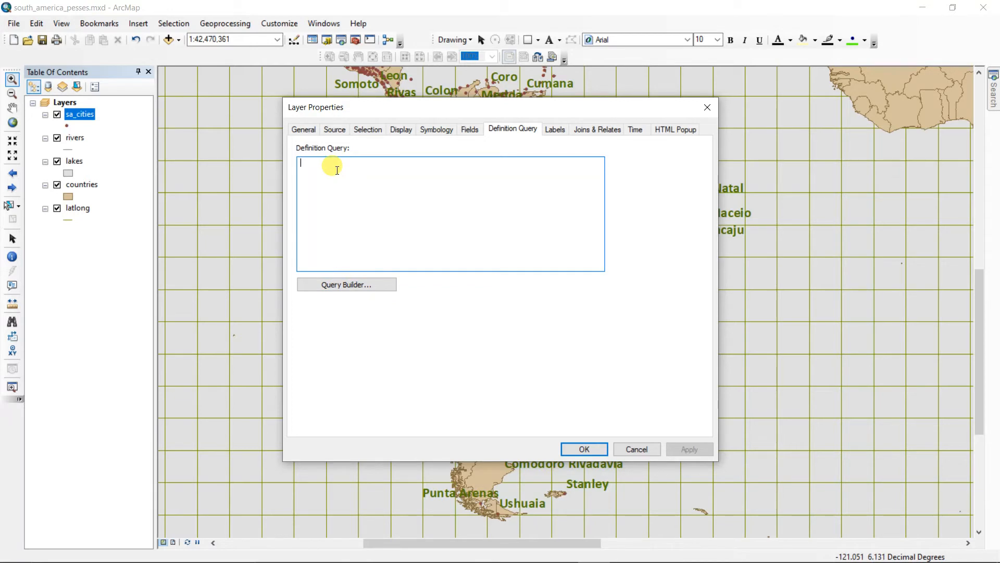
pyautogui.click(363, 286)
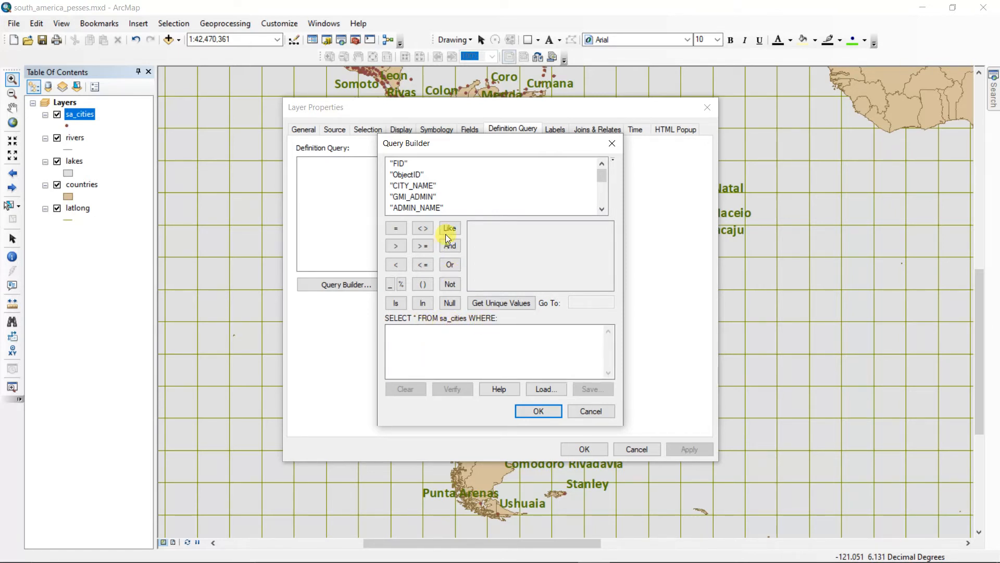
# - Build the expression "STATUS" = 'National capital' for the sa_cities layer, choosing the value from the field's unique values
pyautogui.click(603, 209)
pyautogui.click(603, 209)
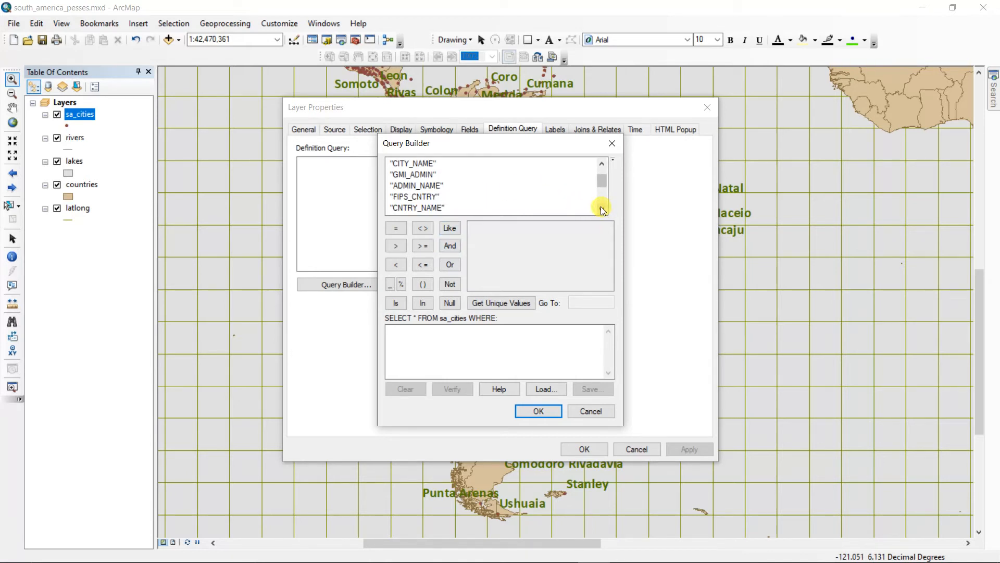
pyautogui.click(601, 210)
pyautogui.click(601, 209)
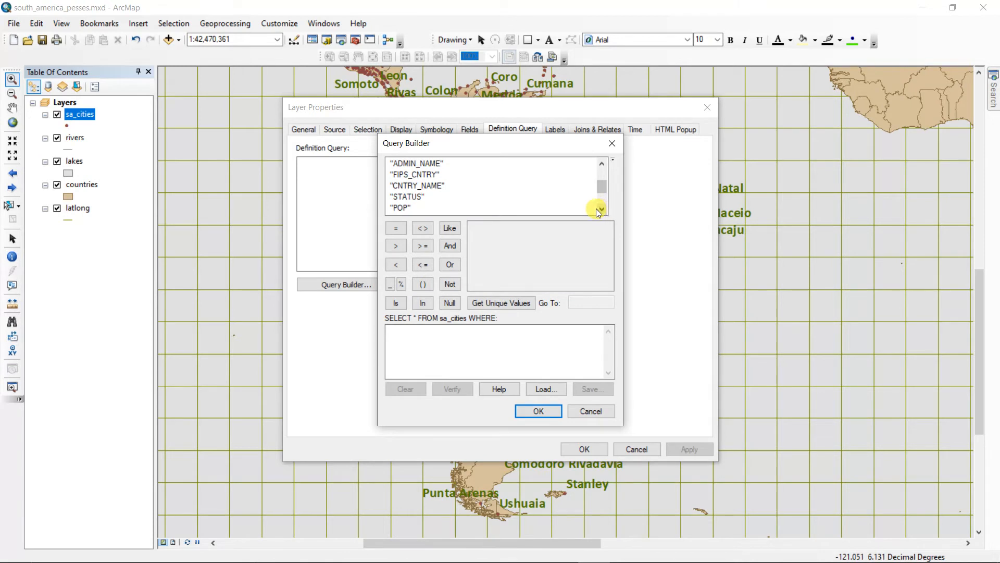
pyautogui.click(407, 199)
pyautogui.doubleClick(407, 198)
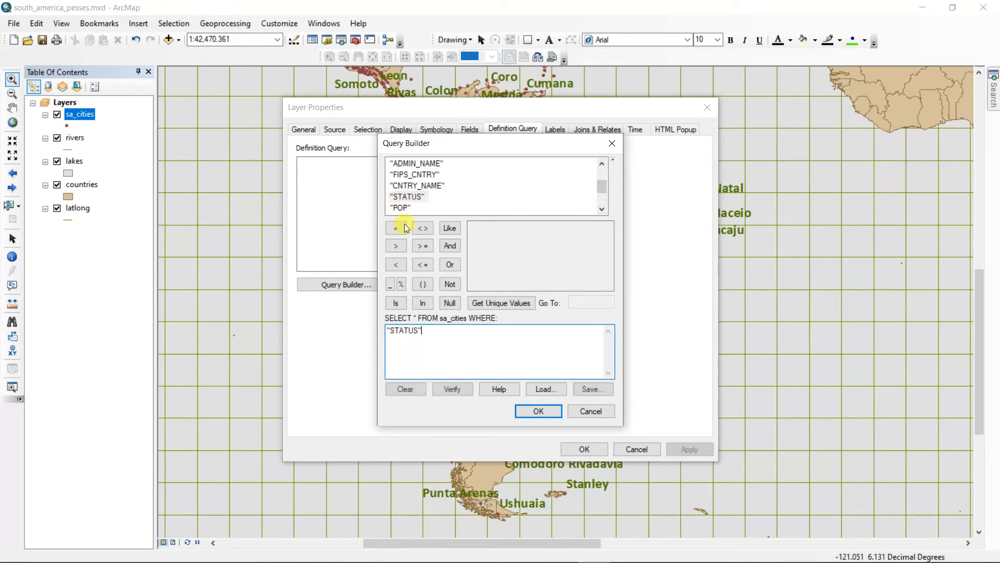
pyautogui.click(396, 229)
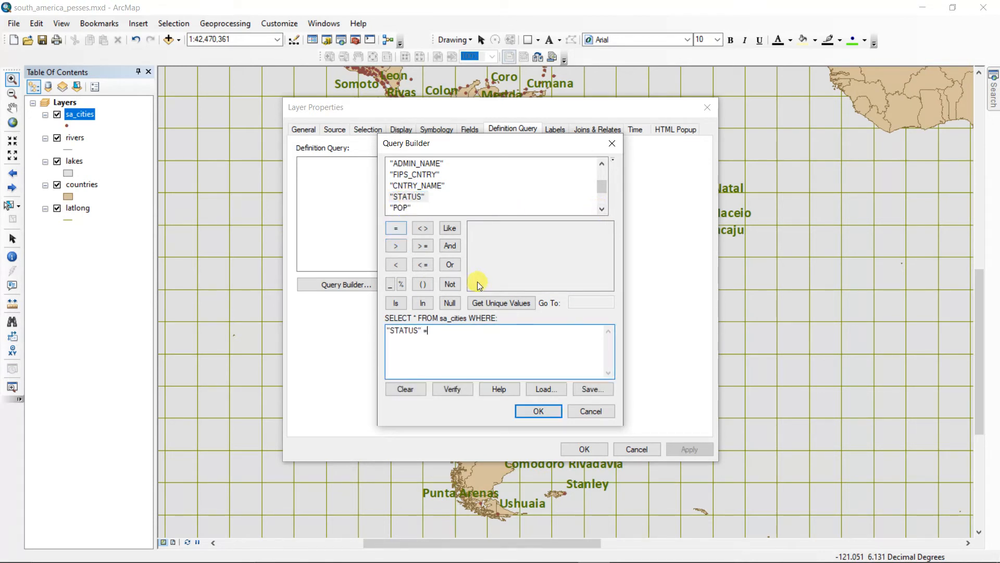
pyautogui.click(495, 303)
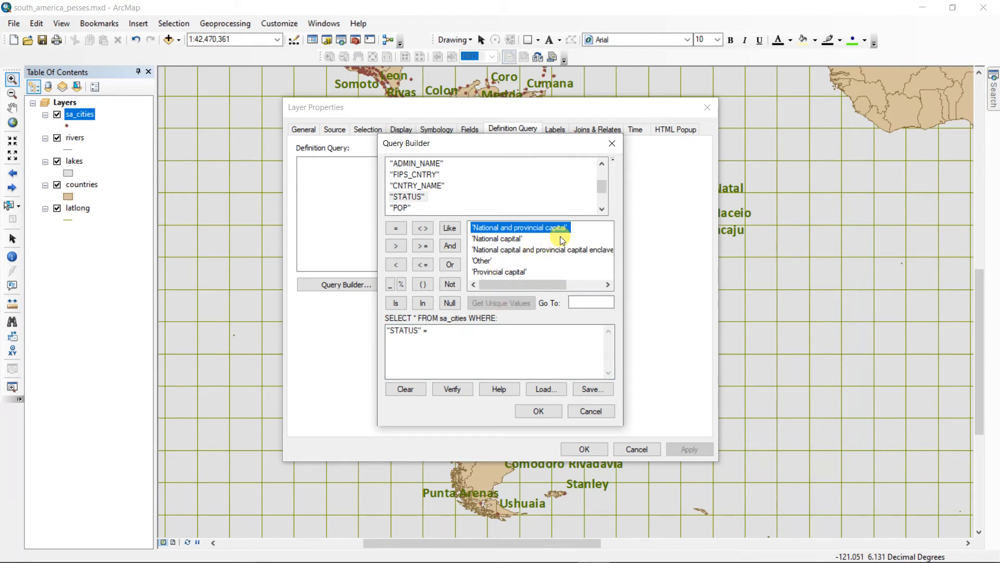
pyautogui.hscroll(1, 528, 266)
pyautogui.hscroll(-1, 530, 269)
pyautogui.doubleClick(498, 239)
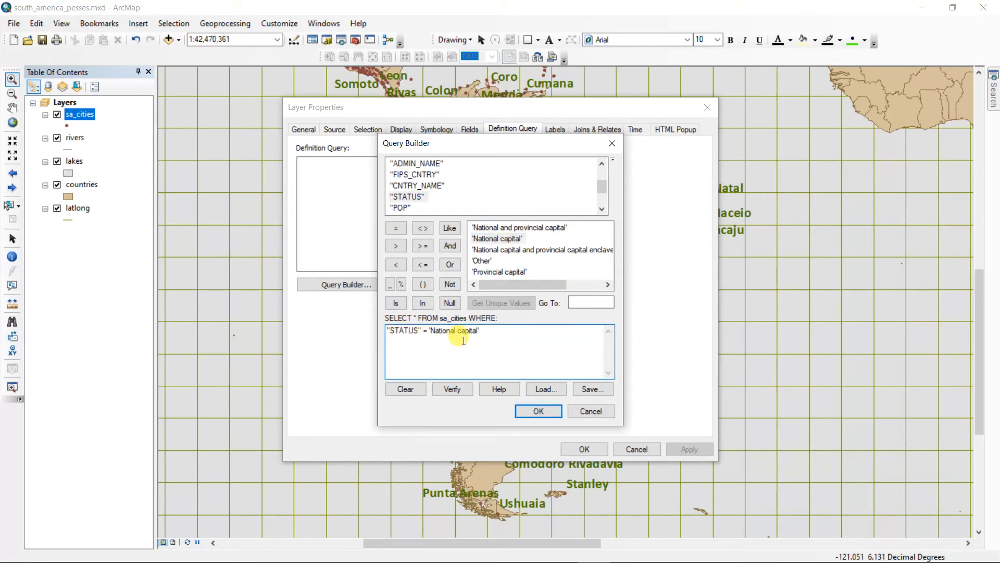
# - Verify and apply the national capital query, moving the properties dialog aside to check the filtered cities on the map
pyautogui.click(453, 390)
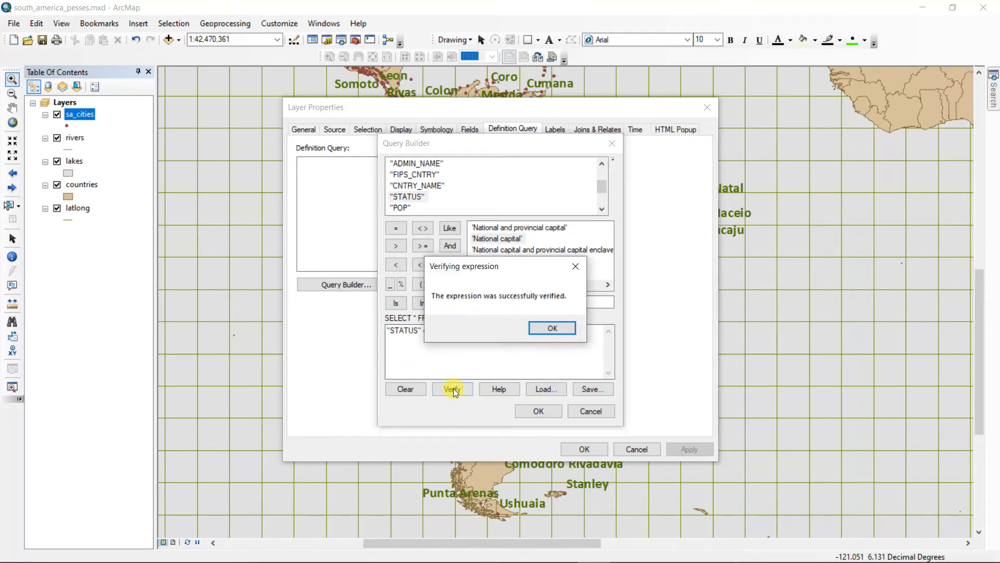
pyautogui.click(556, 326)
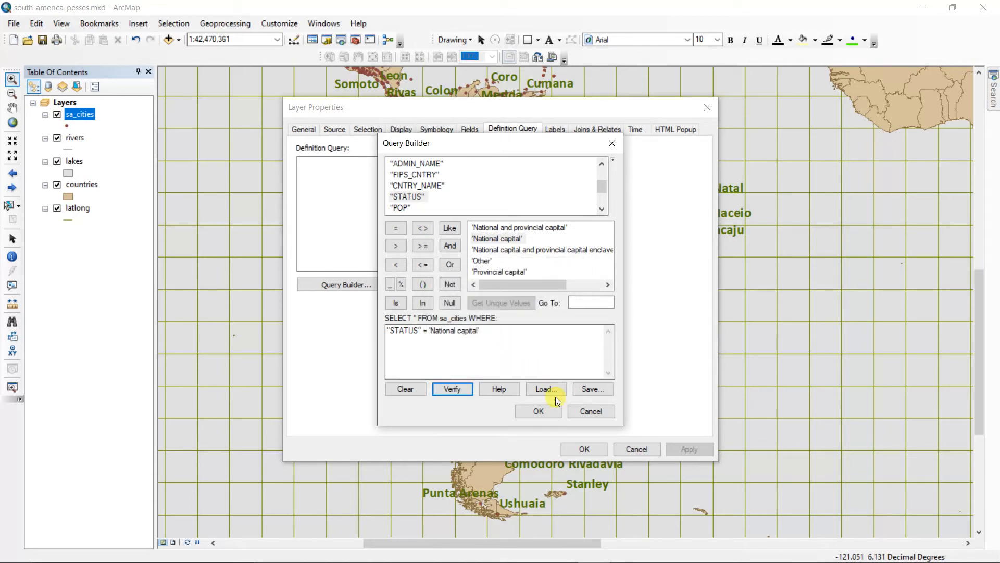
pyautogui.click(549, 415)
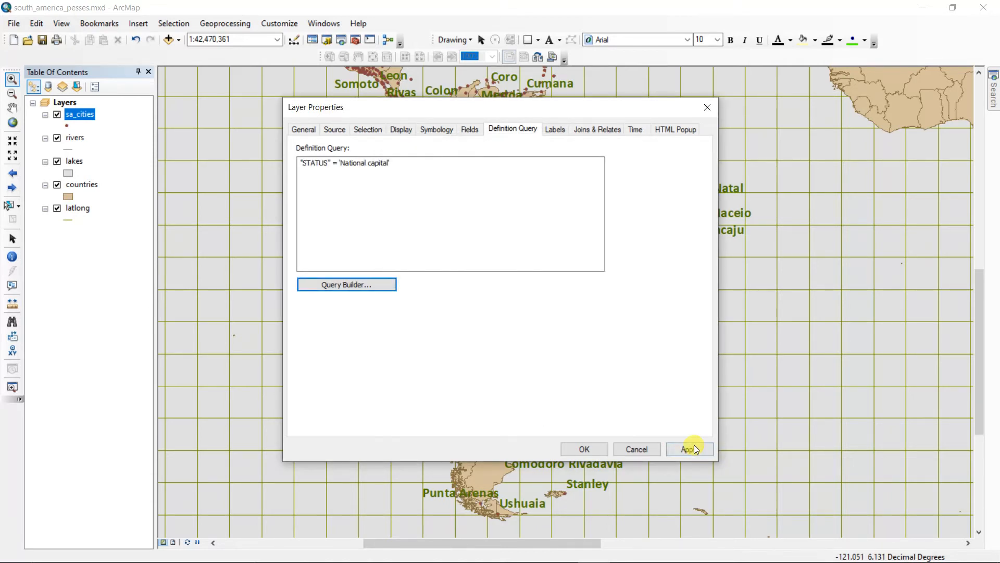
pyautogui.click(694, 446)
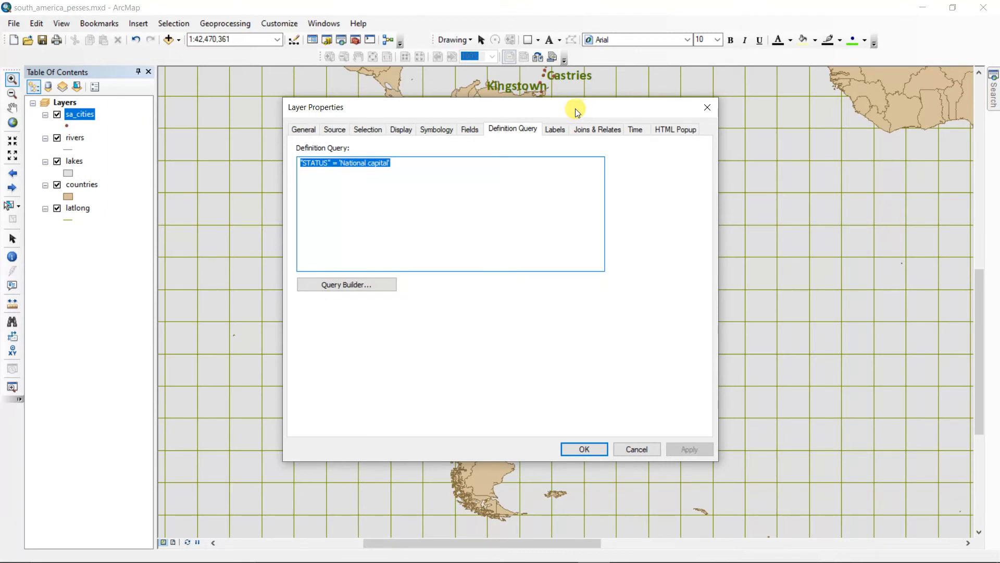
pyautogui.moveTo(576, 109); pyautogui.dragTo(251, 177)
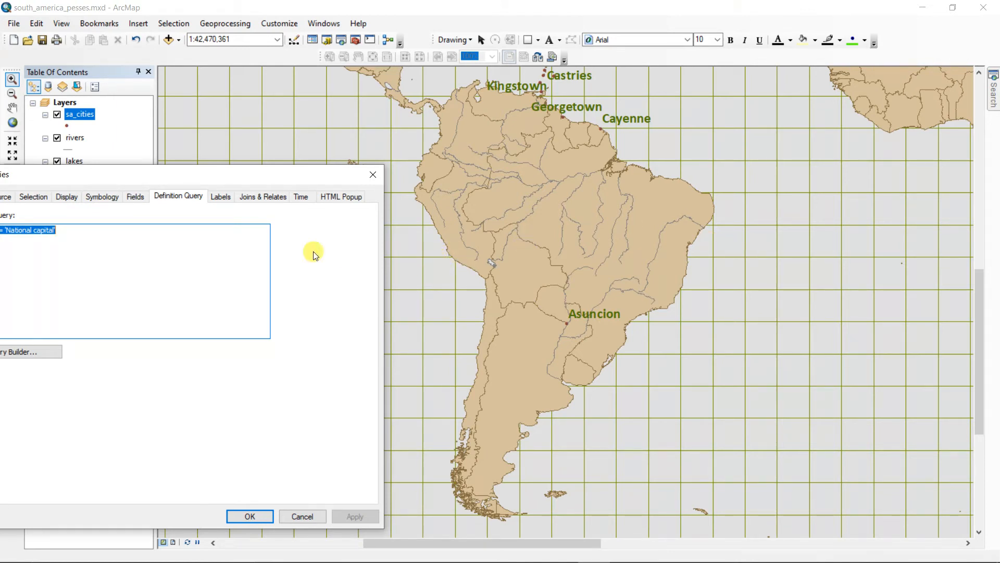
pyautogui.moveTo(289, 176); pyautogui.dragTo(538, 87)
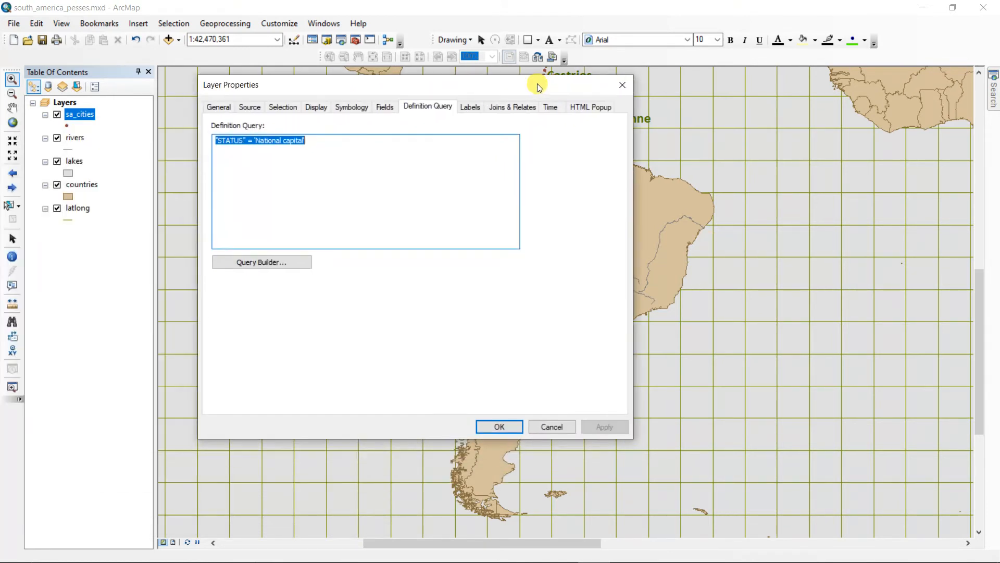
# - Reopen the query builder and extend the expression with OR "STATUS" = 'National and provincial capital'
pyautogui.click(272, 263)
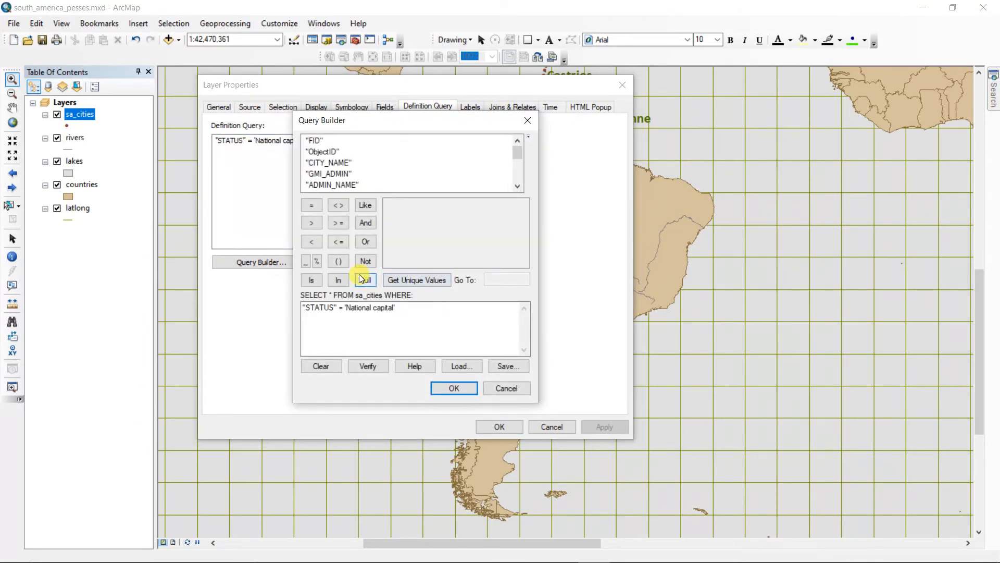
pyautogui.scroll(-1, 340, 186)
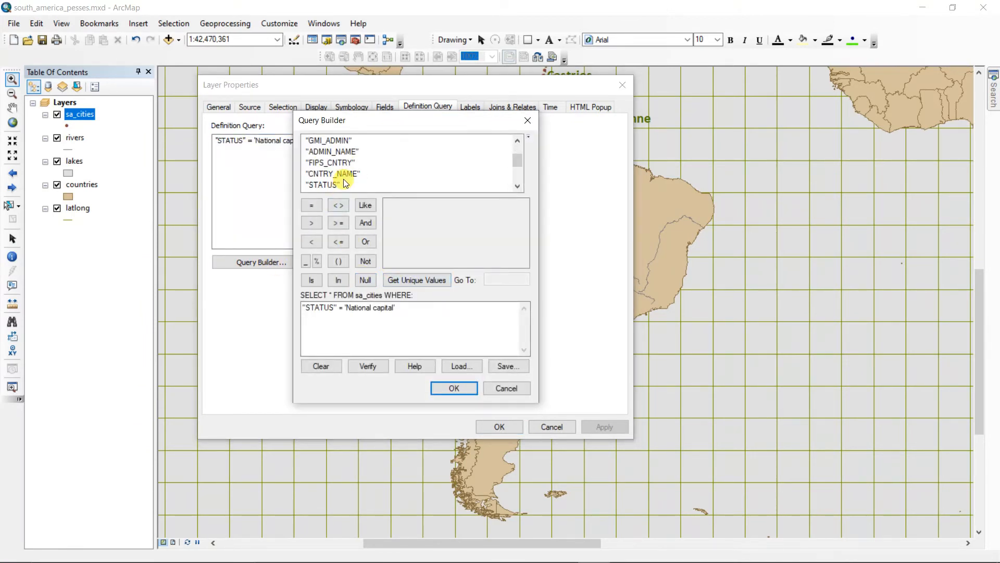
pyautogui.click(342, 184)
pyautogui.click(421, 281)
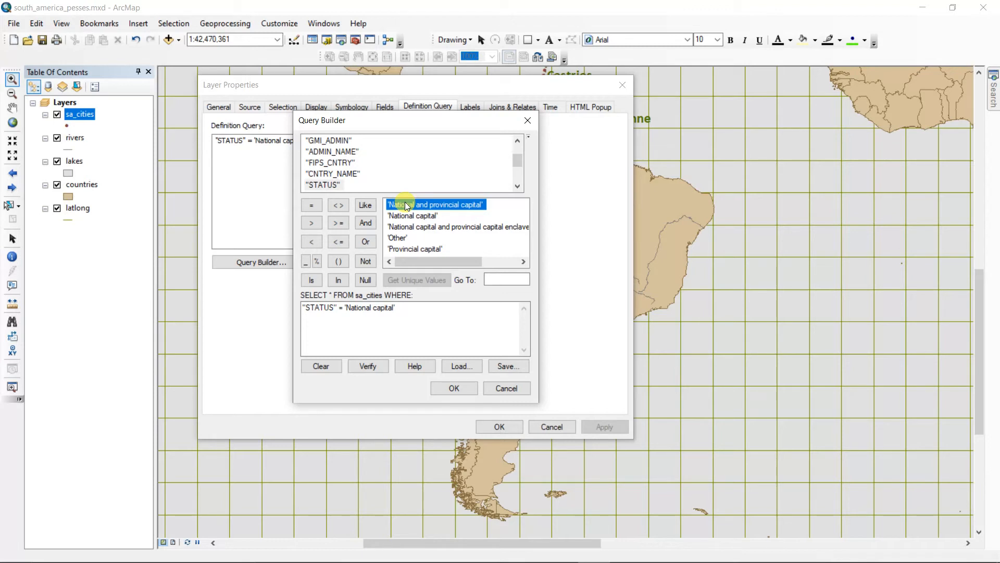
pyautogui.moveTo(439, 262); pyautogui.dragTo(404, 262)
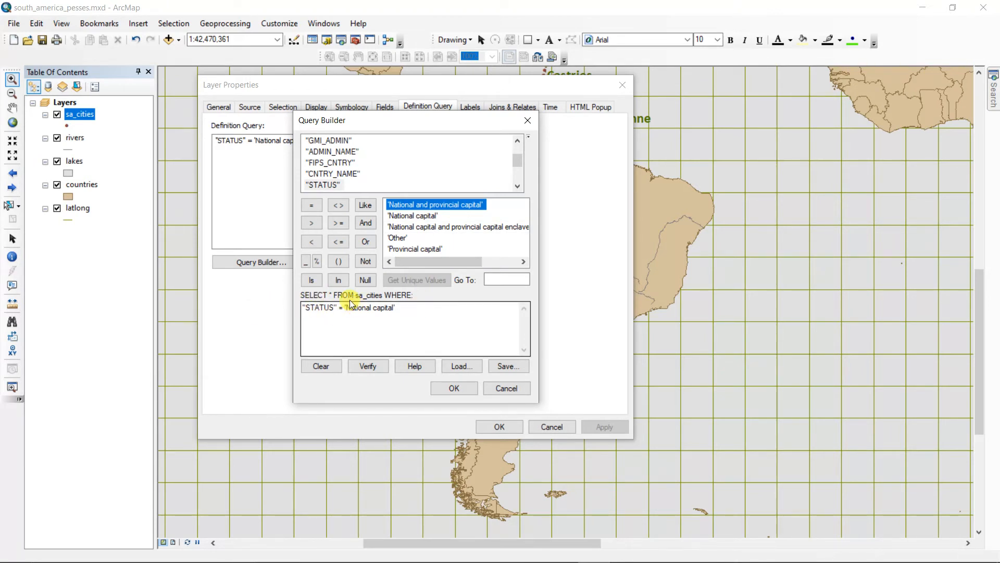
pyautogui.click(407, 305)
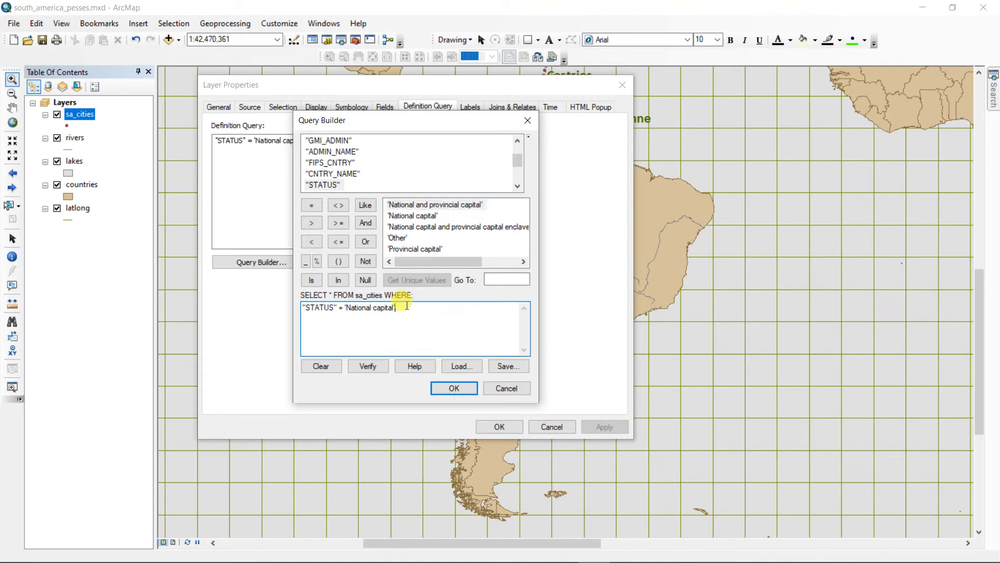
pyautogui.click(365, 241)
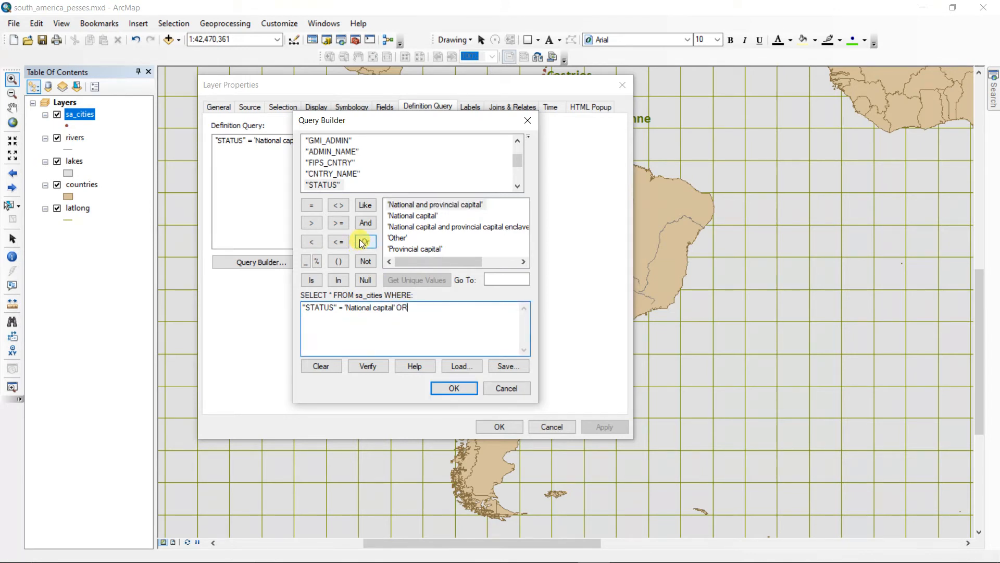
pyautogui.doubleClick(335, 185)
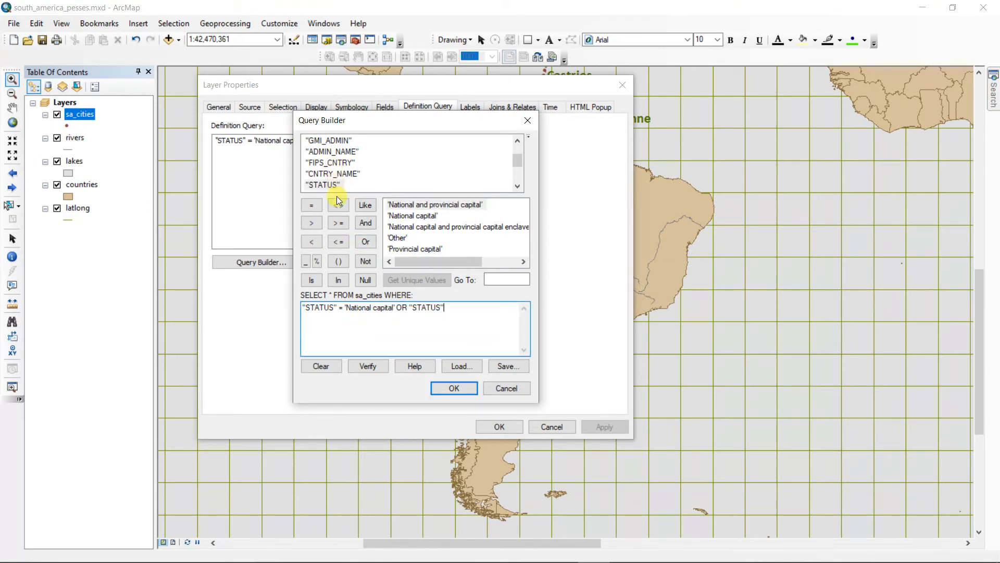
pyautogui.click(312, 205)
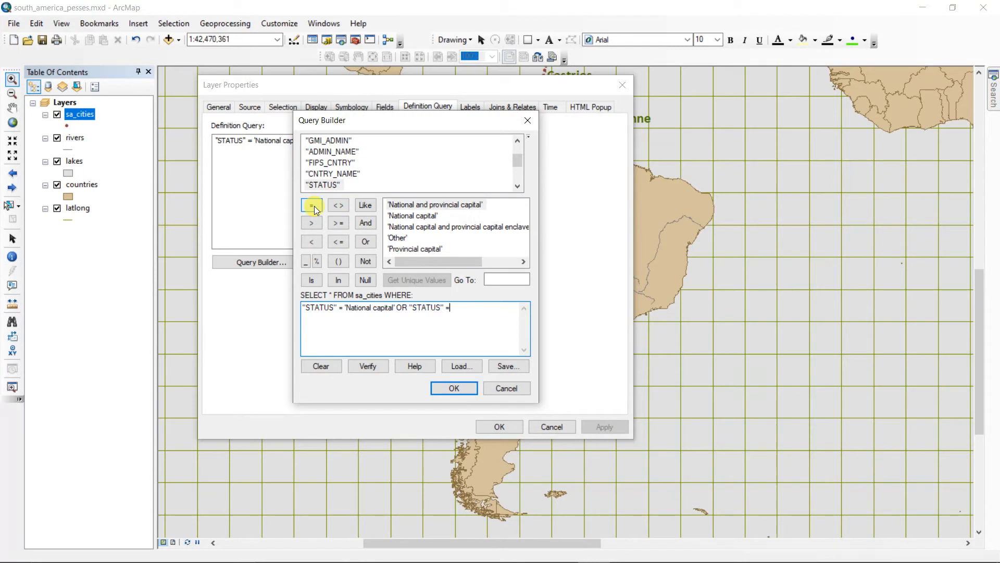
pyautogui.doubleClick(423, 206)
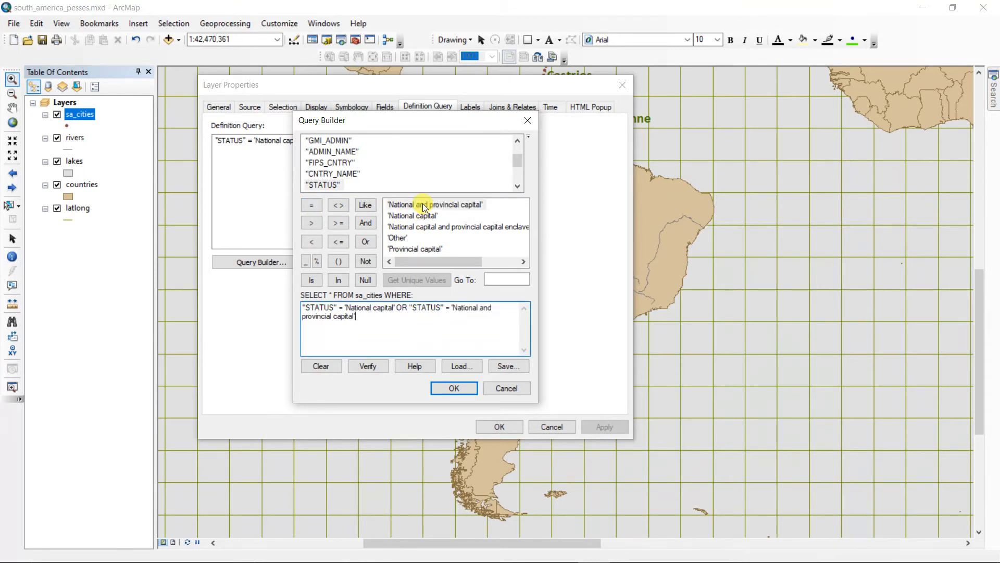
# - Add a third condition to the city query: OR "STATUS" = 'National capital and provincial capital enclave'
pyautogui.click(386, 323)
pyautogui.click(366, 242)
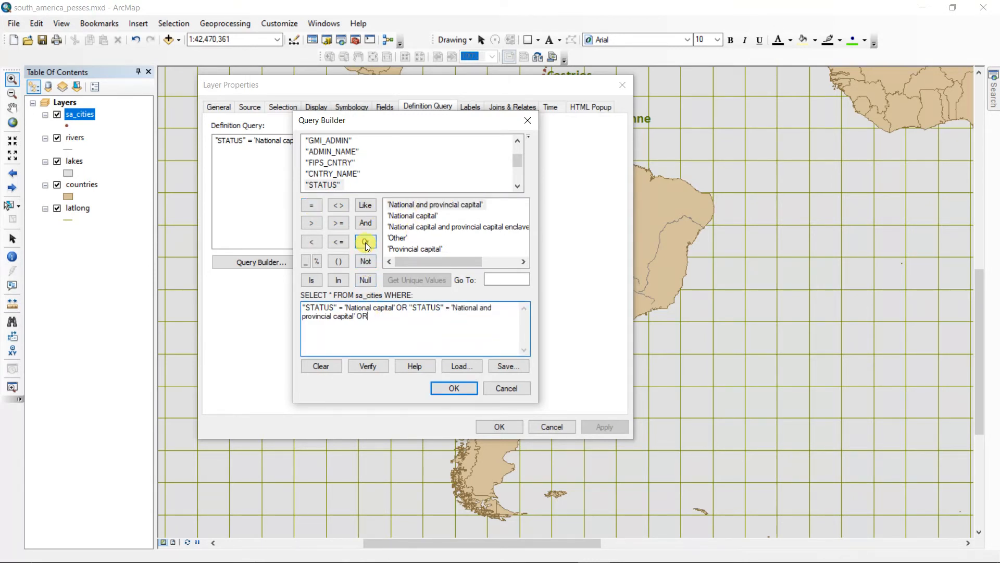
pyautogui.doubleClick(327, 185)
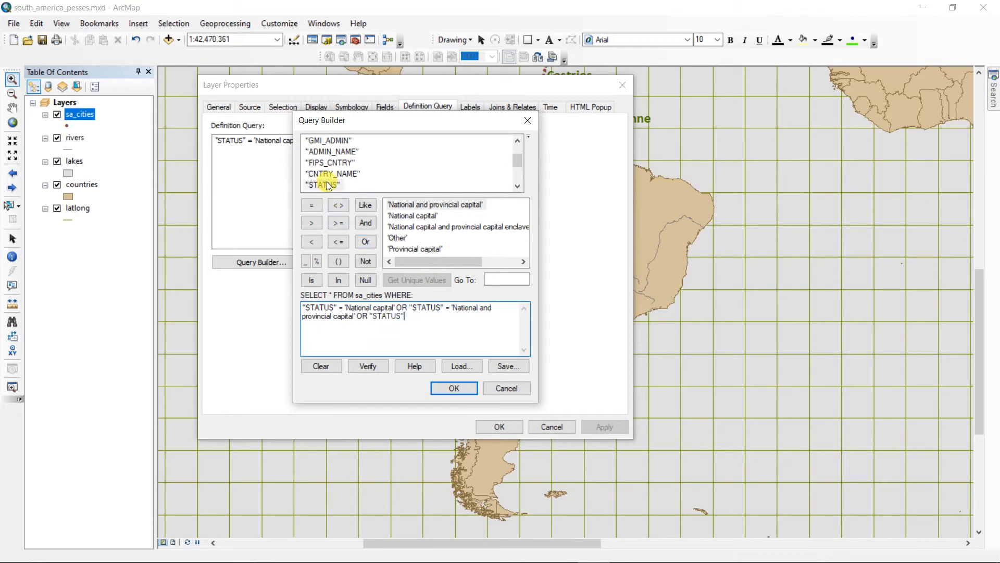
pyautogui.click(315, 207)
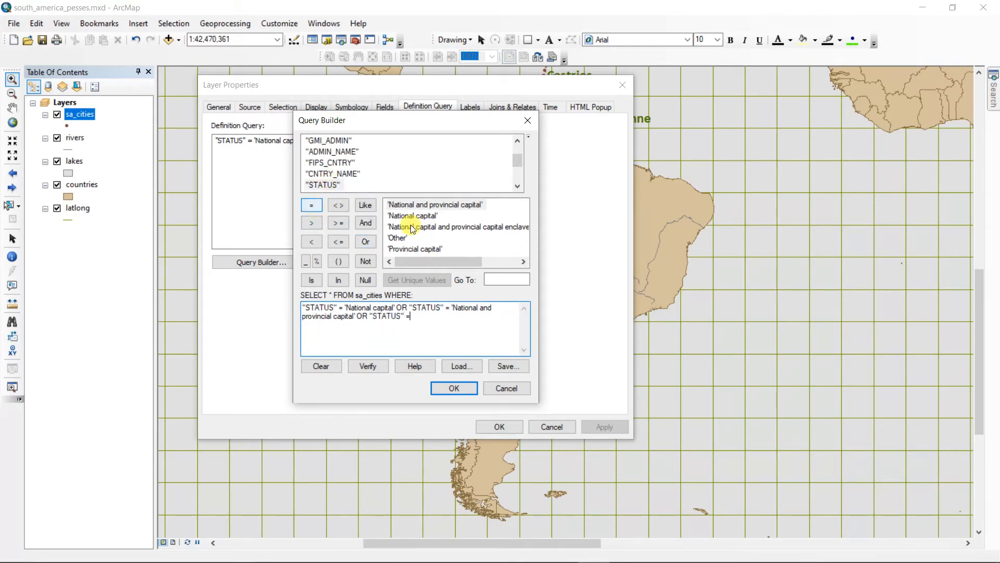
pyautogui.doubleClick(455, 229)
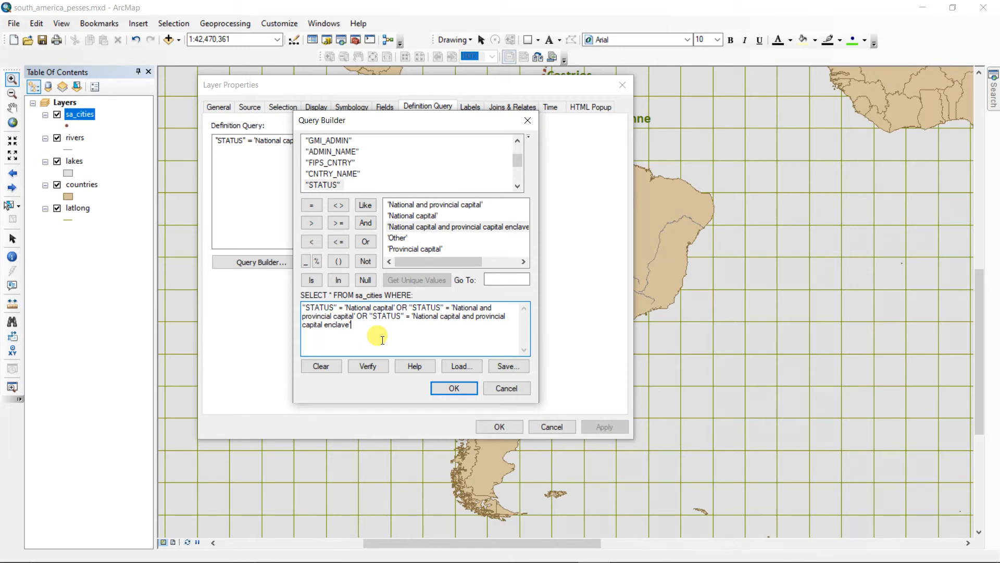
# - Verify the three-condition city query and accept it into the layer's definition query
pyautogui.click(369, 367)
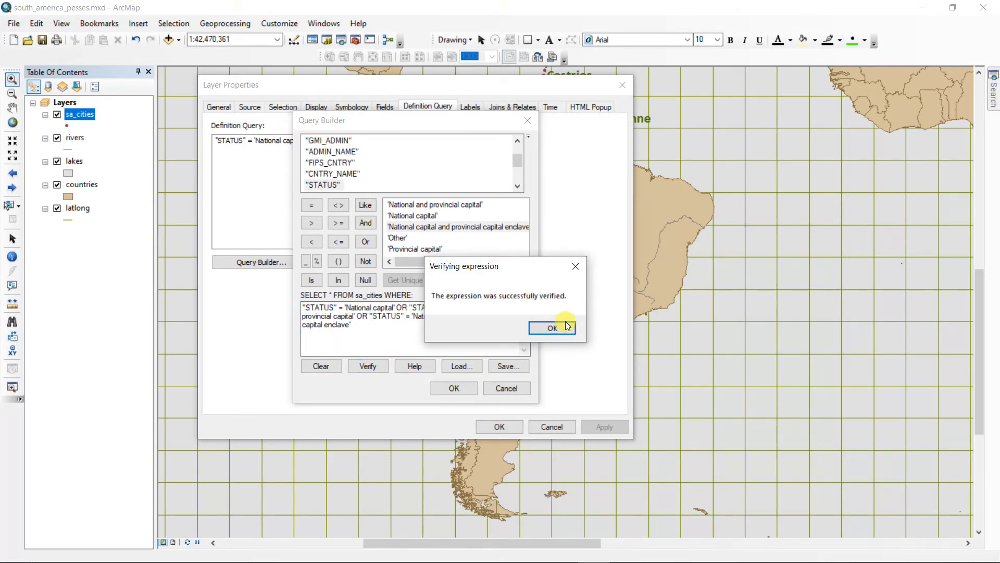
pyautogui.click(555, 332)
pyautogui.click(454, 386)
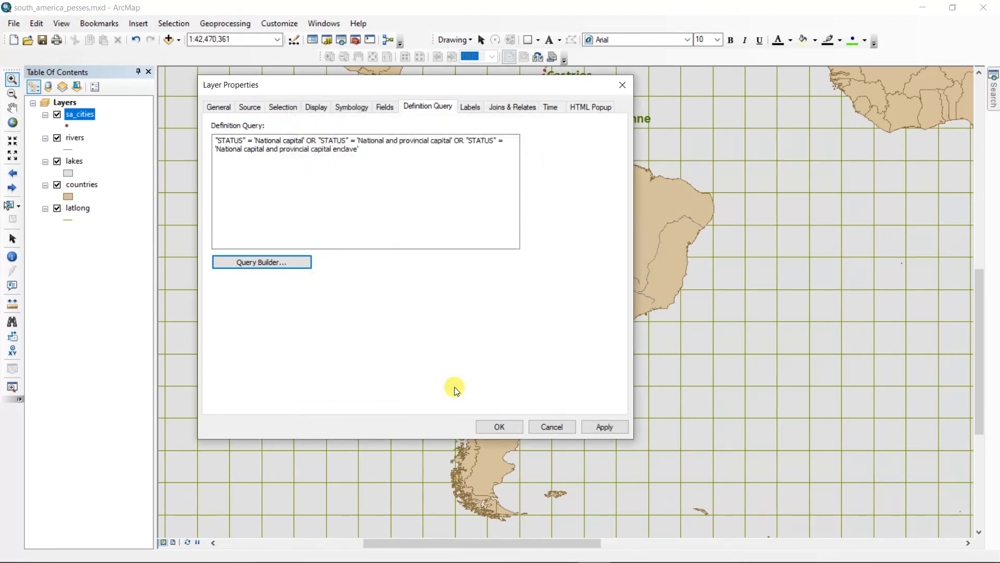
# - Reopen the accepted definition query in the query builder to review its conditions and verify the expression again
pyautogui.click(276, 262)
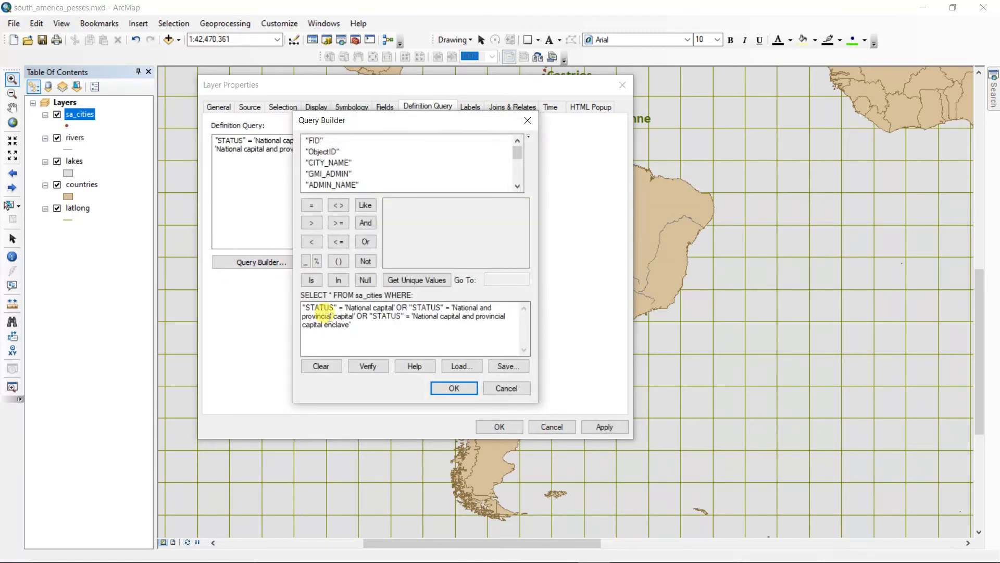
pyautogui.click(369, 367)
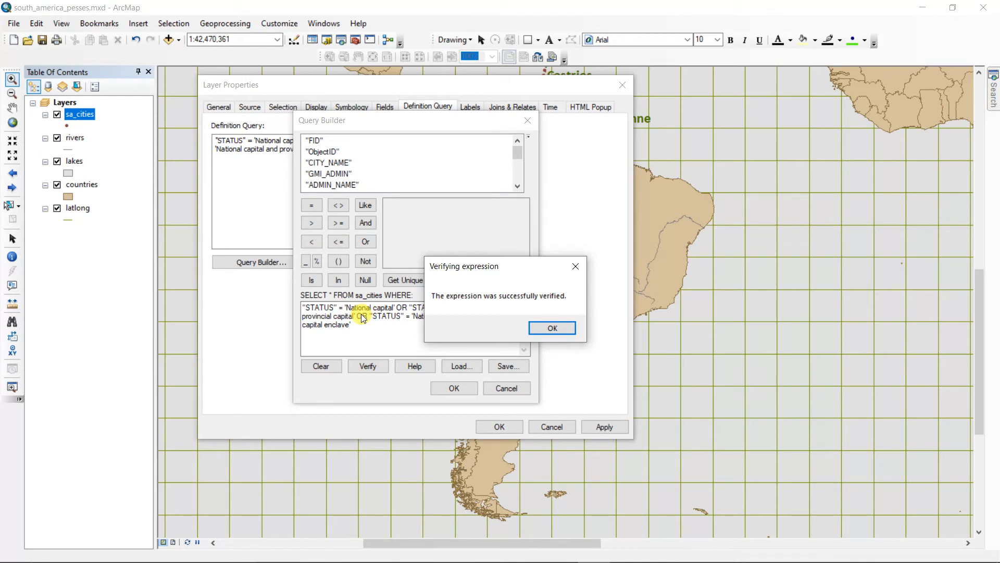
pyautogui.click(553, 328)
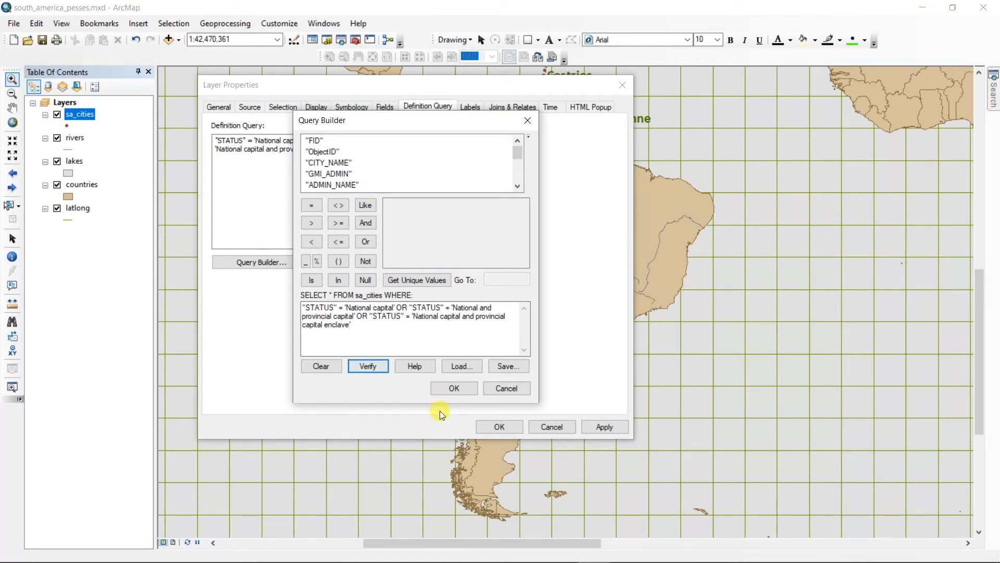
# - Apply the three-condition definition query to the sa_cities layer and check the filtered capitals on the map
pyautogui.click(440, 388)
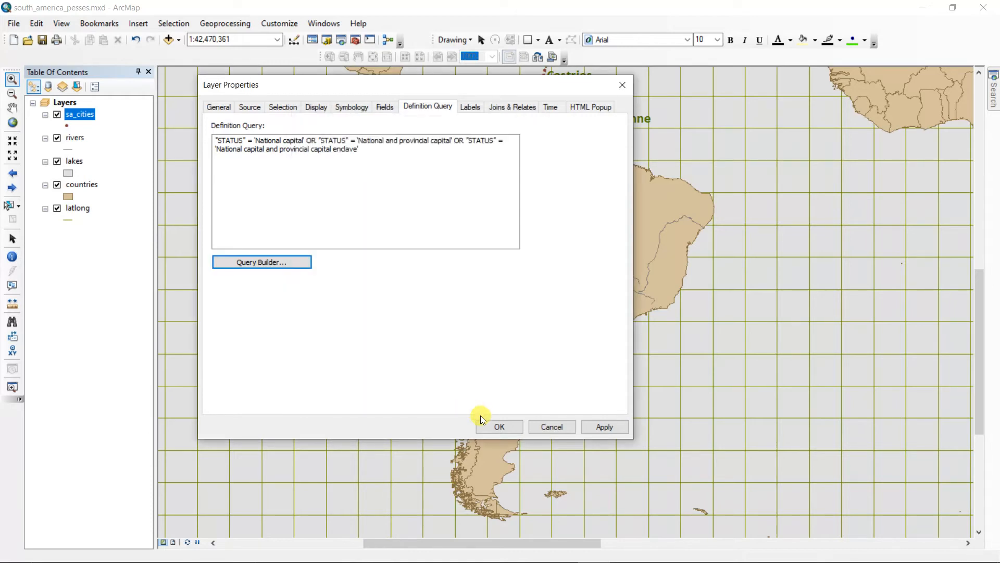
pyautogui.click(593, 425)
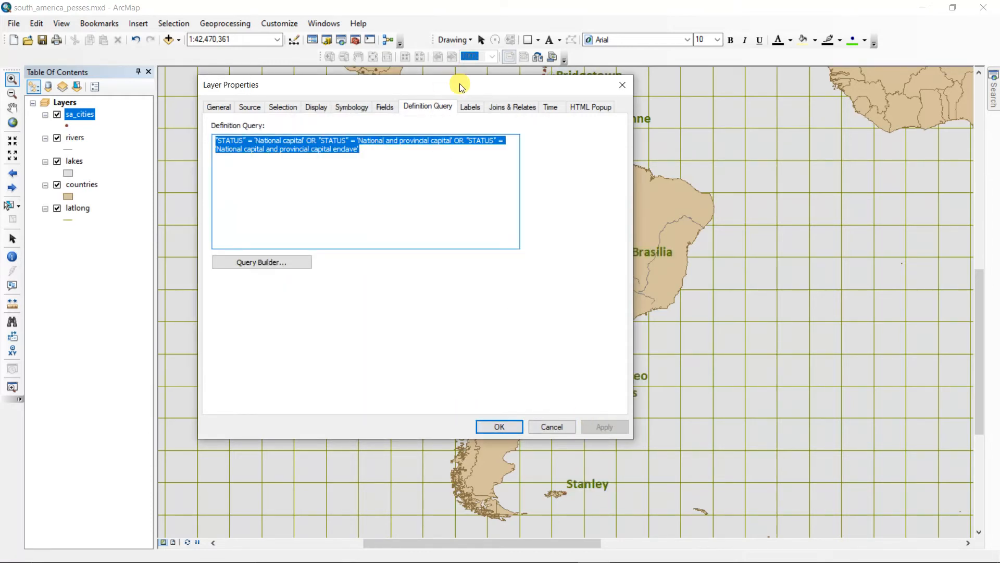
pyautogui.moveTo(457, 83); pyautogui.dragTo(957, 266)
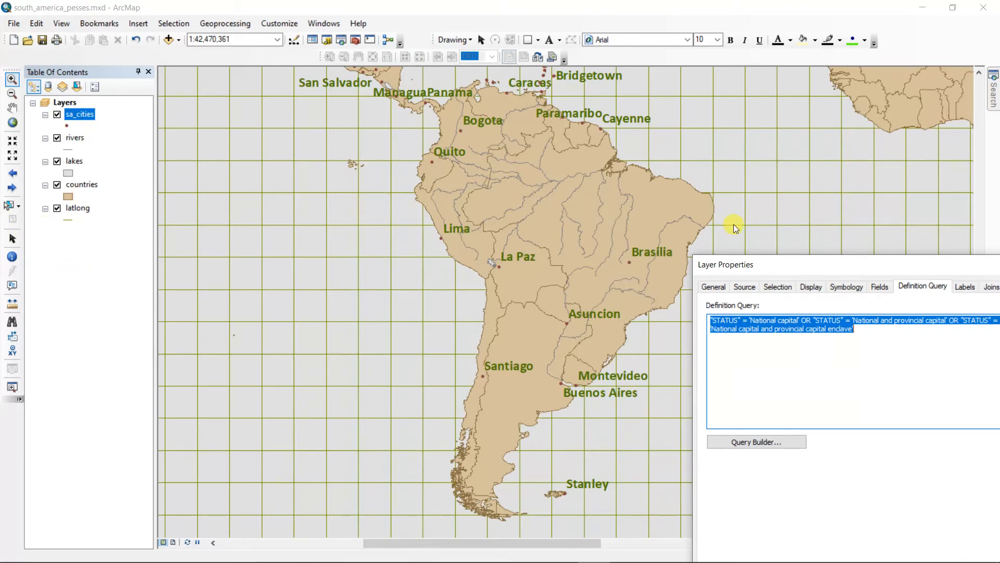
pyautogui.moveTo(755, 263); pyautogui.dragTo(294, 143)
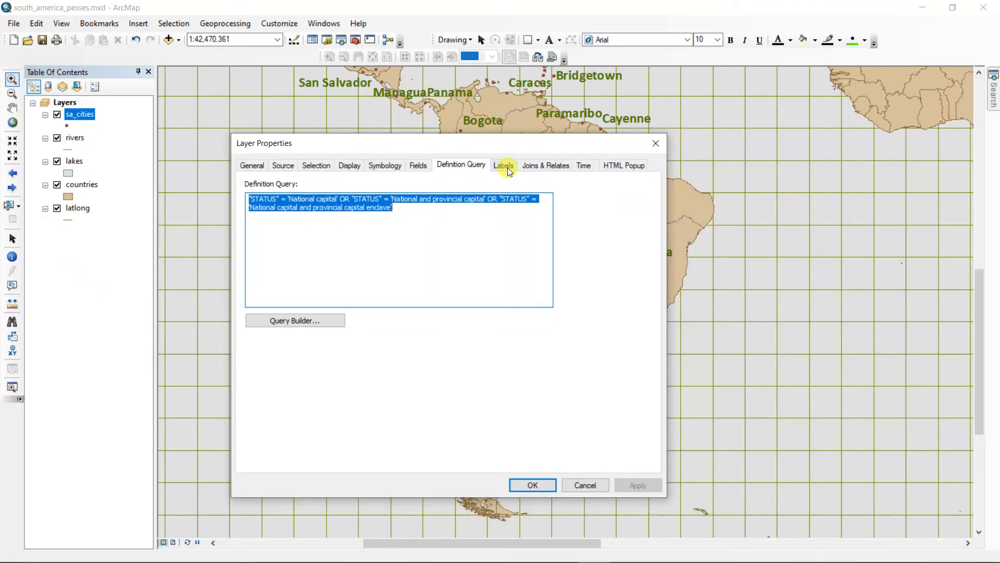
# - Set the city label font size to 12, apply it, and check the labels on the map
pyautogui.click(507, 167)
pyautogui.click(521, 302)
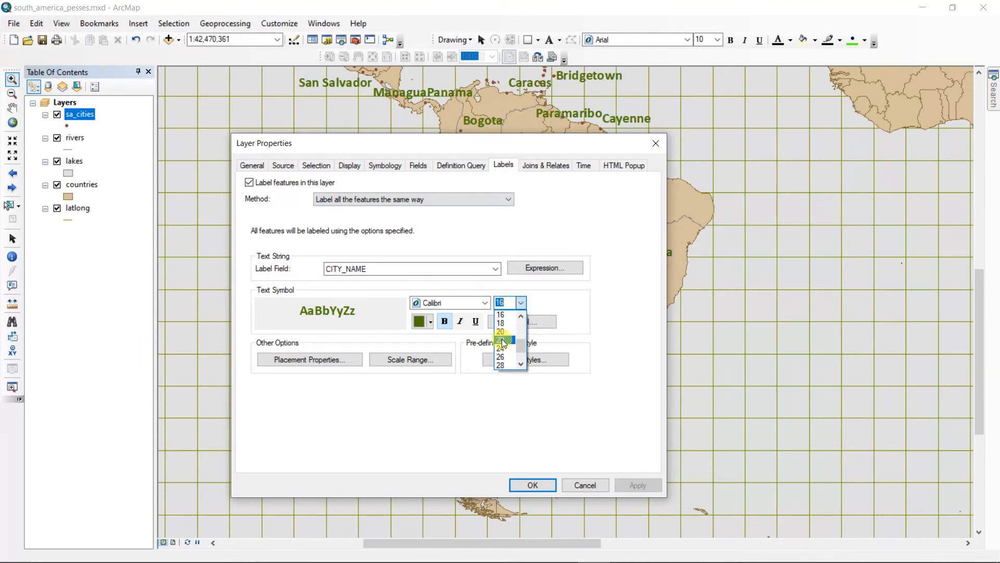
pyautogui.click(522, 315)
pyautogui.click(521, 315)
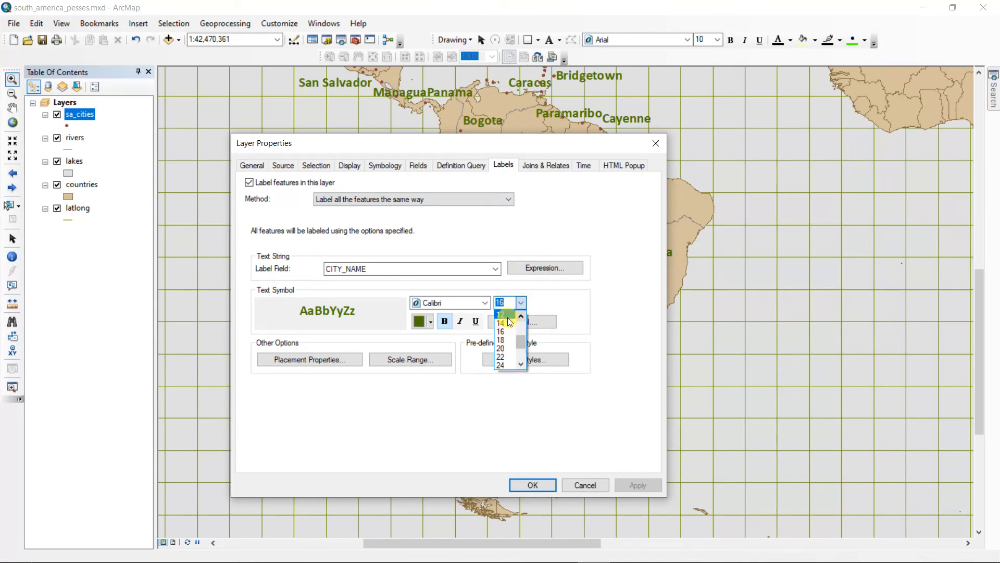
pyautogui.click(507, 316)
pyautogui.click(645, 483)
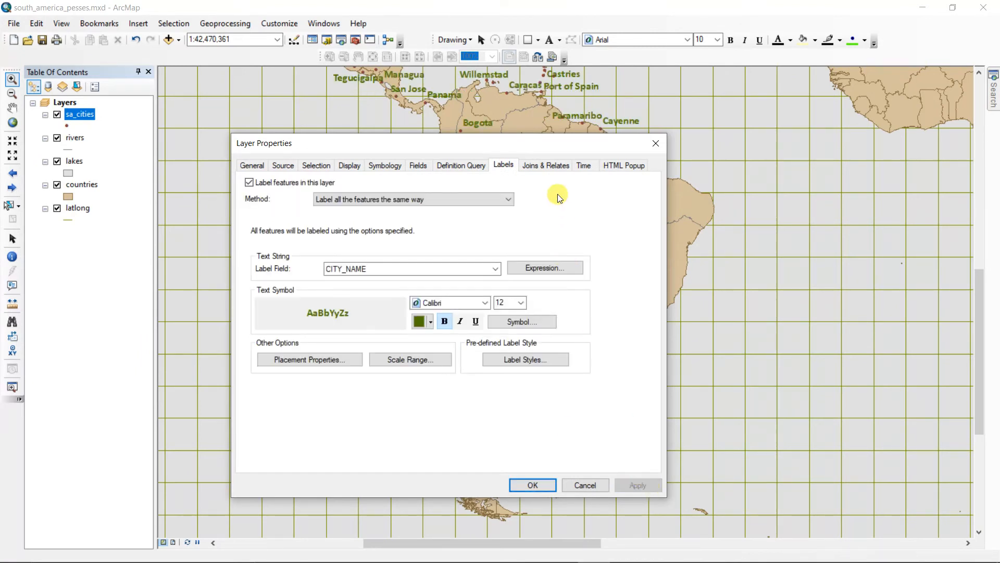
pyautogui.moveTo(549, 144); pyautogui.dragTo(413, 150)
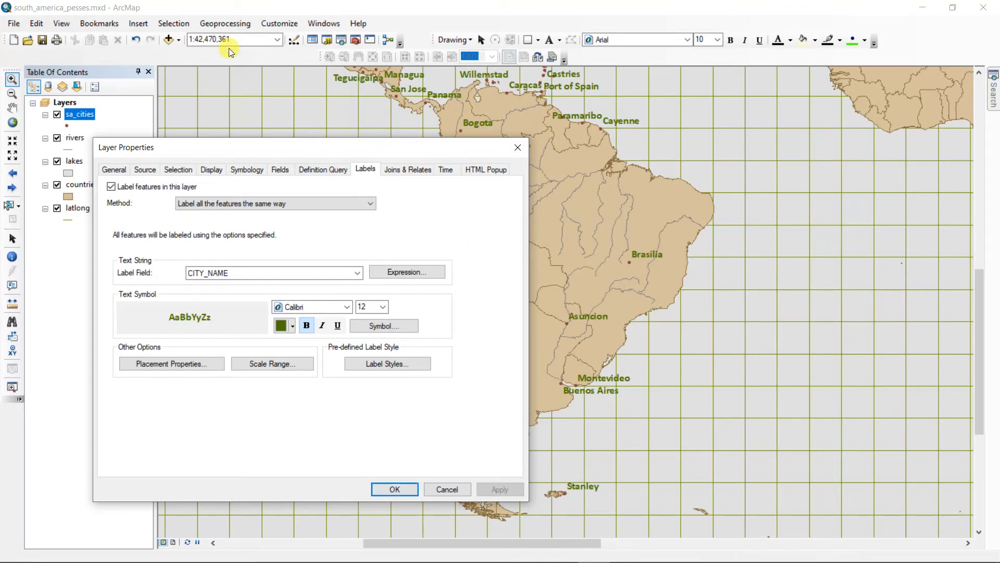
# - Review the unique values of the POP field for the city query without altering the expression, and close the layer properties
pyautogui.click(323, 169)
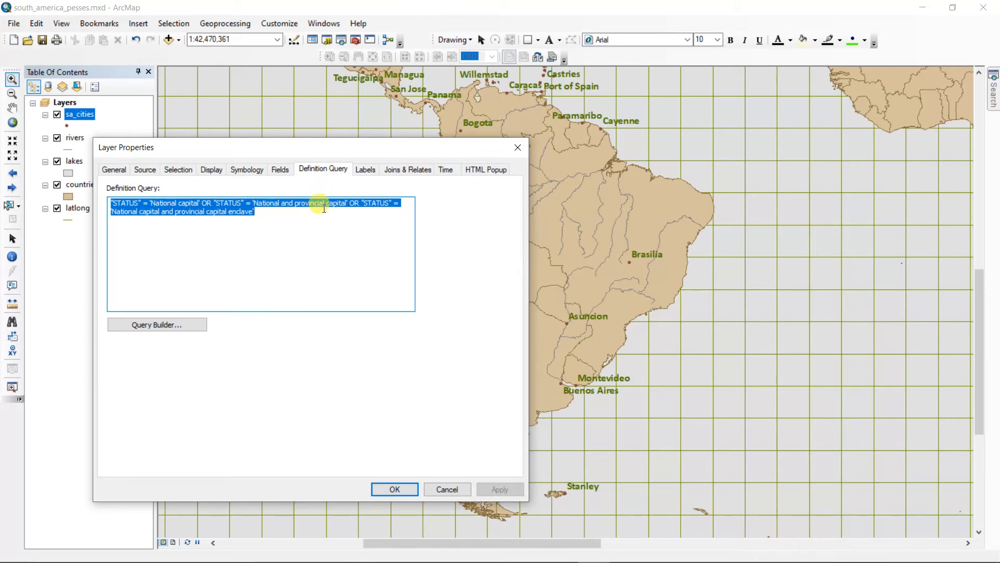
pyautogui.click(156, 324)
pyautogui.scroll(-1, 261, 231)
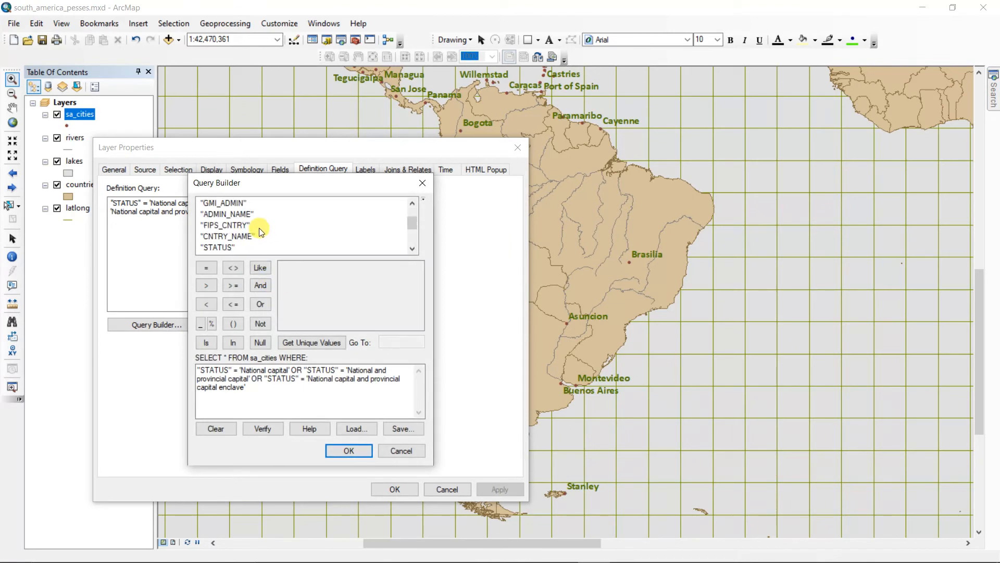
pyautogui.scroll(-2, 232, 237)
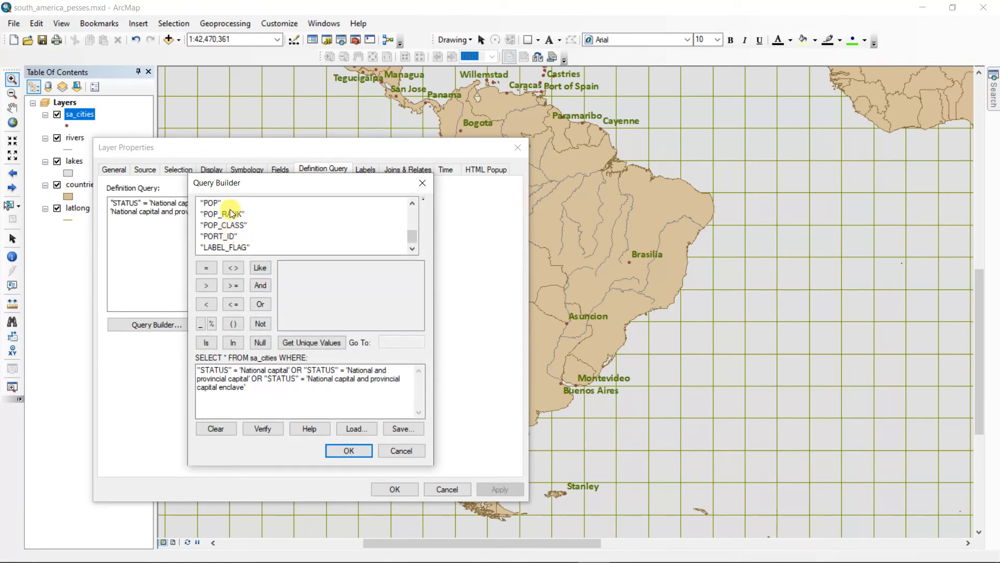
pyautogui.click(210, 203)
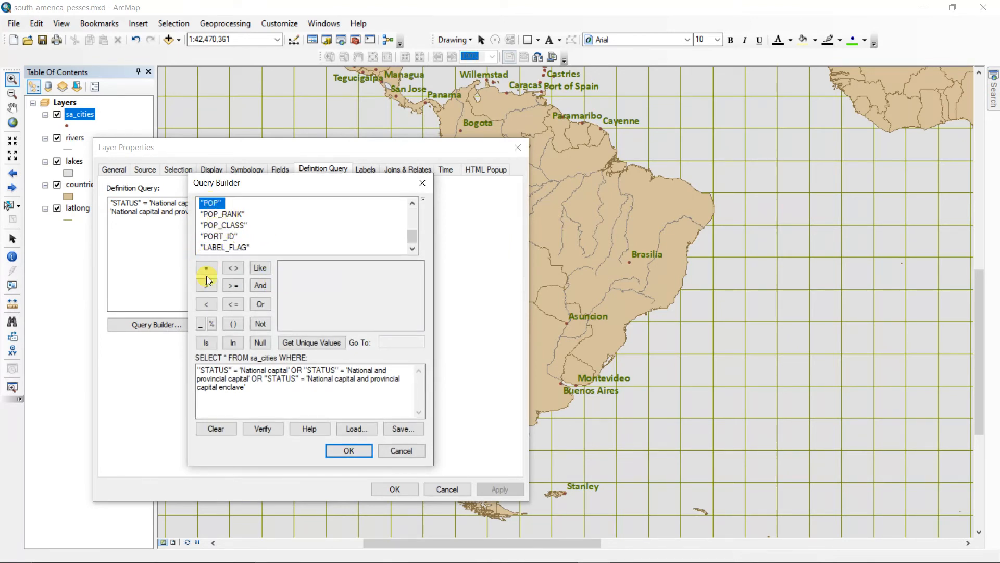
pyautogui.click(306, 344)
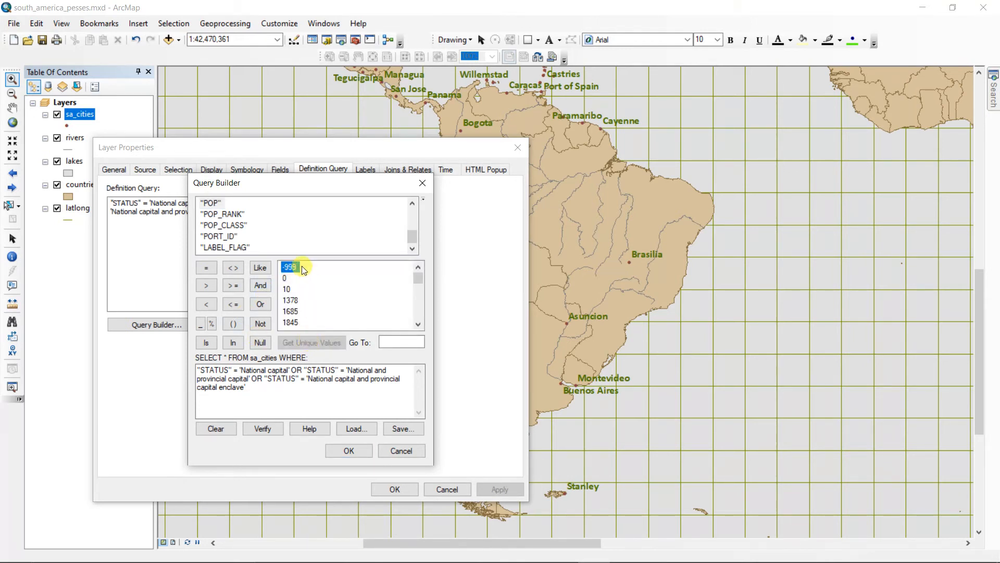
pyautogui.scroll(-2, 306, 291)
pyautogui.scroll(2, 306, 292)
pyautogui.scroll(-5, 315, 288)
pyautogui.scroll(-10, 308, 306)
pyautogui.scroll(-6, 310, 306)
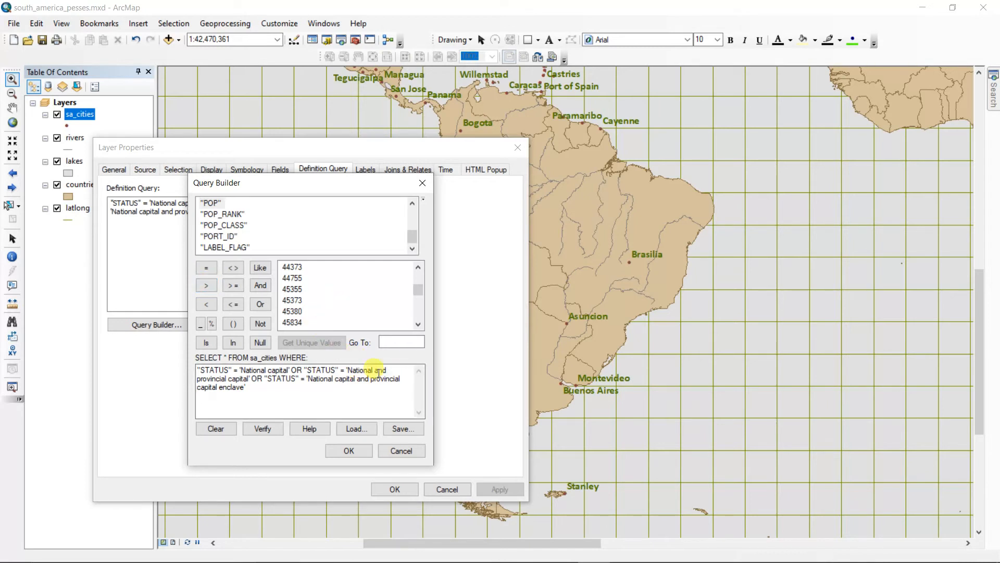
pyautogui.click(410, 451)
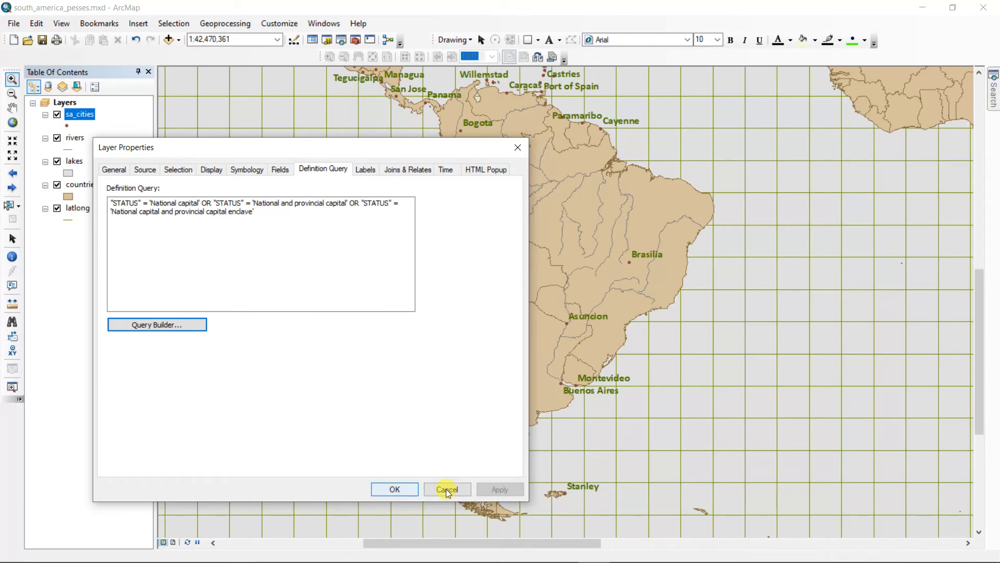
pyautogui.click(389, 489)
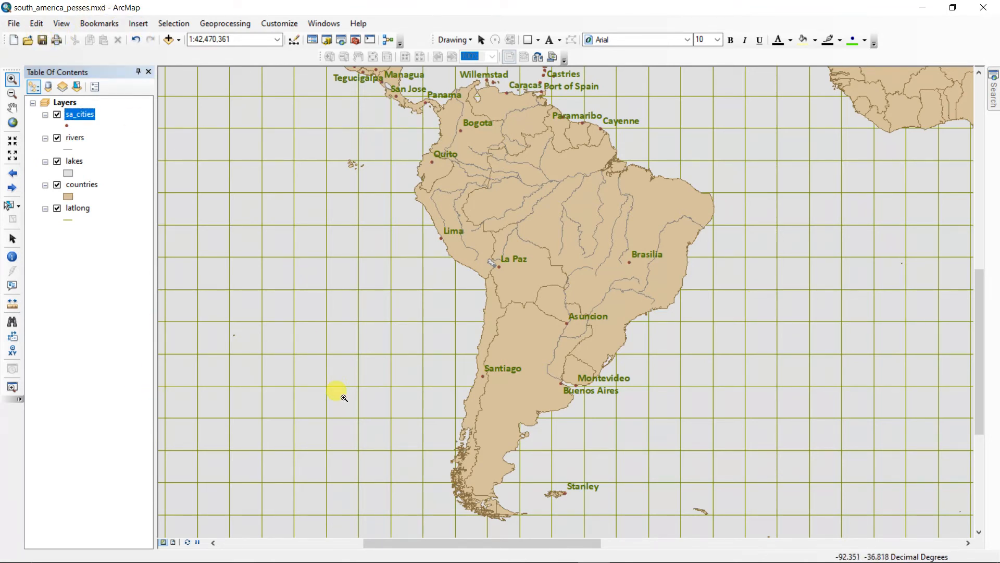
# - Switch the map to layout view and zoom the data frame's map in so South America fills the frame
pyautogui.click(174, 542)
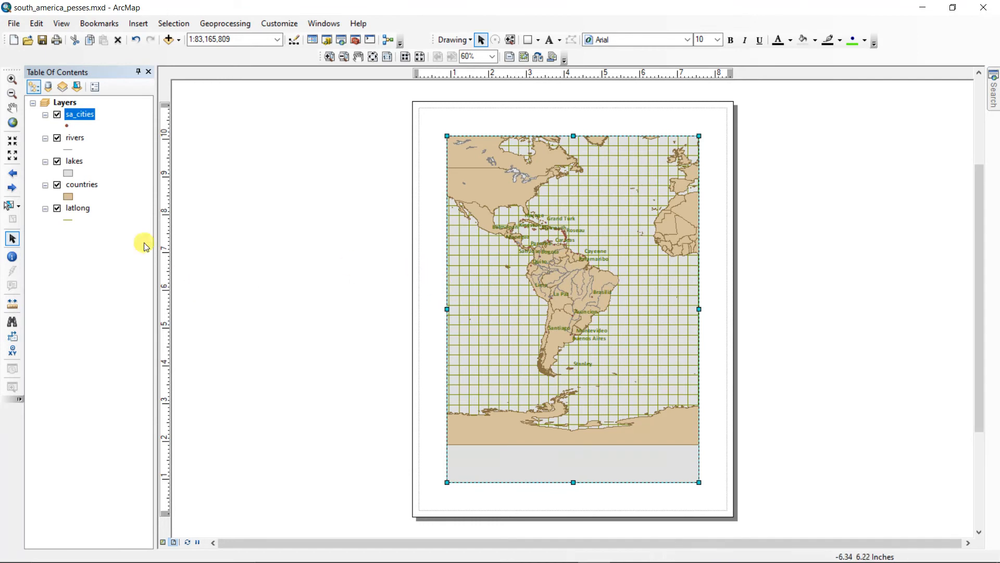
pyautogui.click(10, 79)
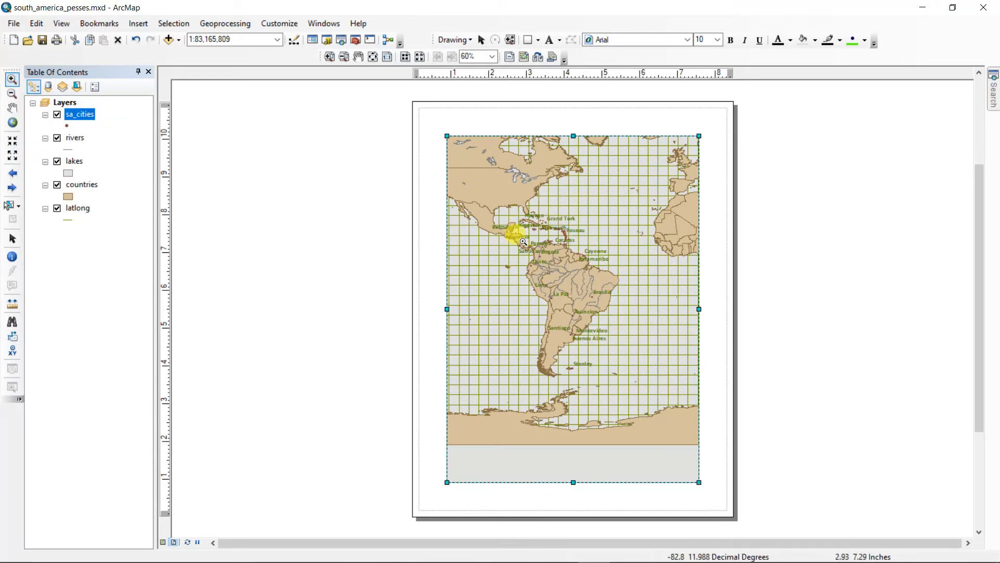
pyautogui.moveTo(523, 242); pyautogui.dragTo(621, 379)
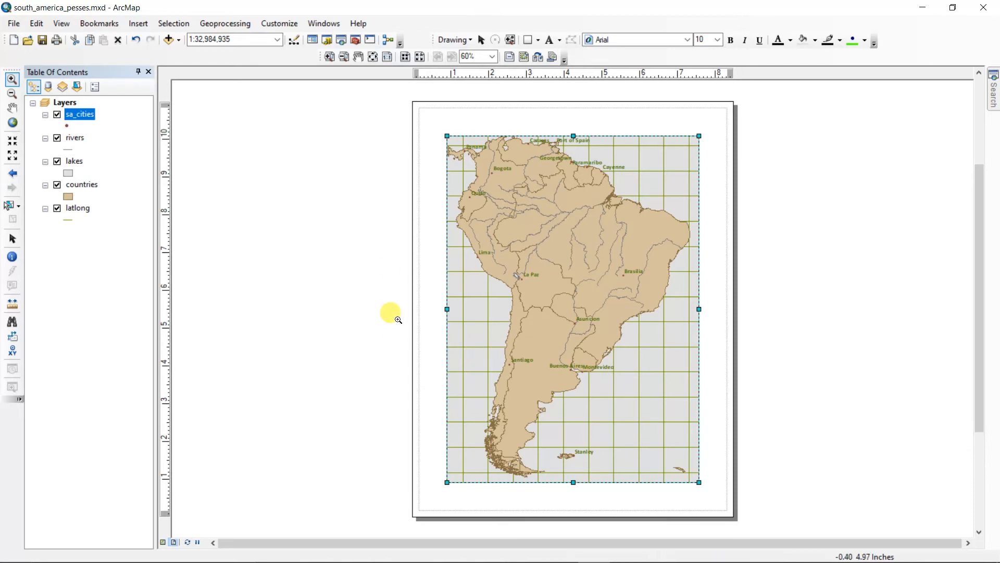
# - Magnify the layout page around the map's northwest part and Bogota to inspect it, and return to the whole page
pyautogui.click(325, 55)
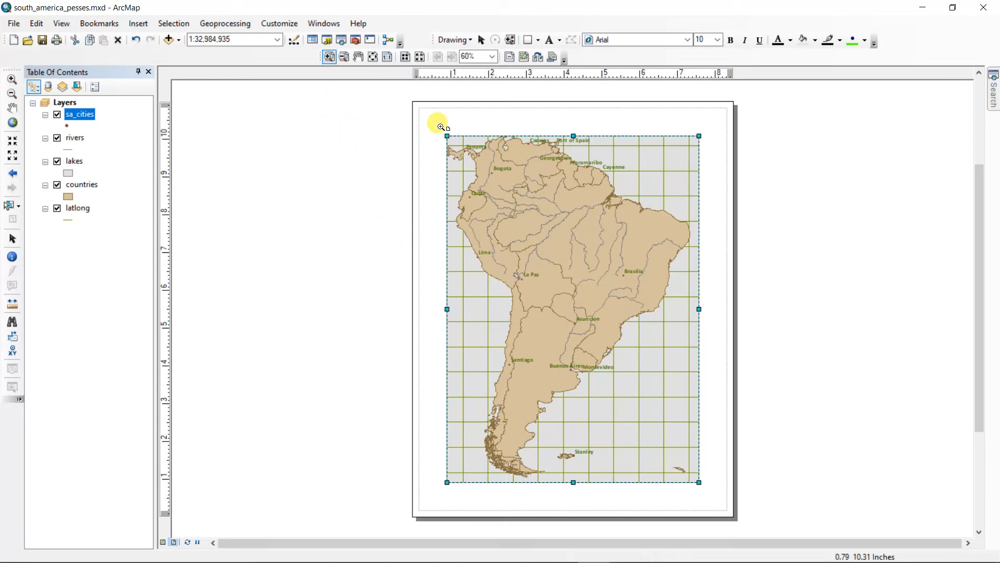
pyautogui.moveTo(390, 92); pyautogui.dragTo(551, 219)
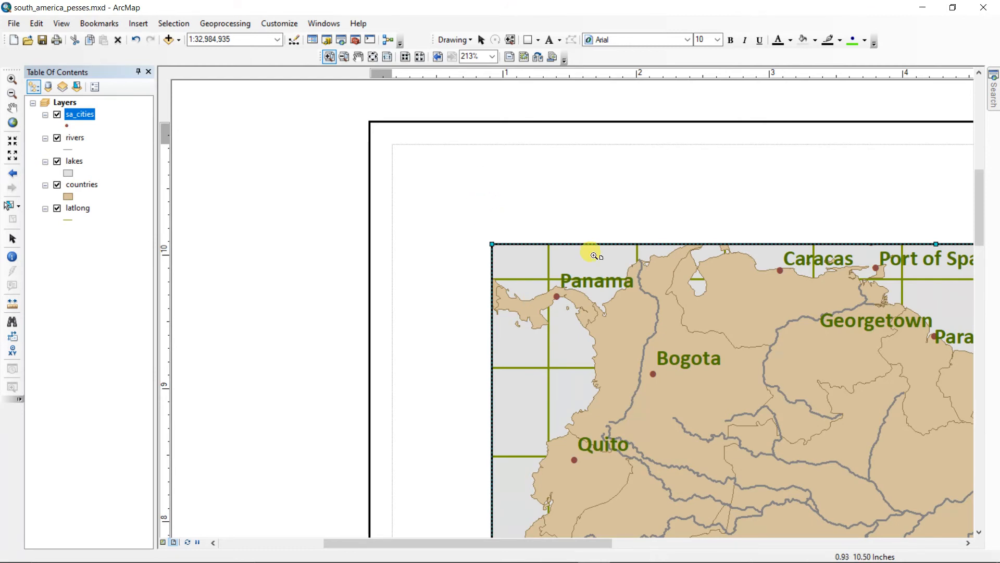
pyautogui.moveTo(689, 306); pyautogui.dragTo(767, 373)
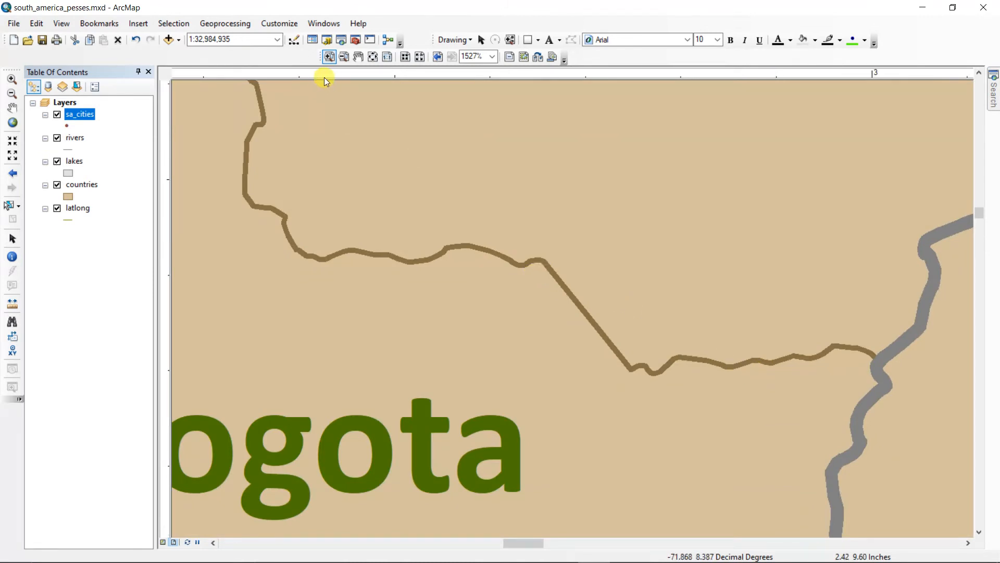
pyautogui.click(438, 58)
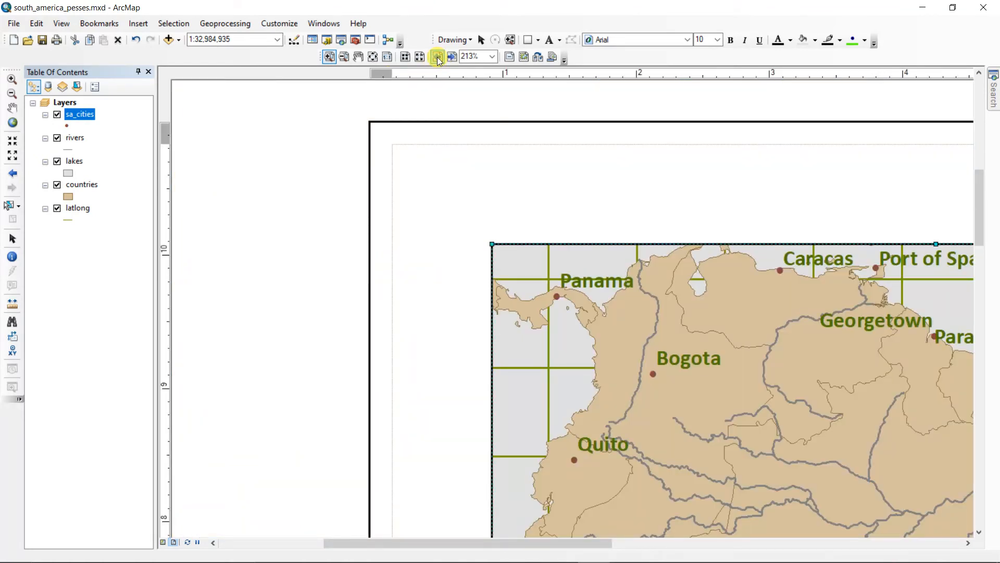
pyautogui.click(377, 61)
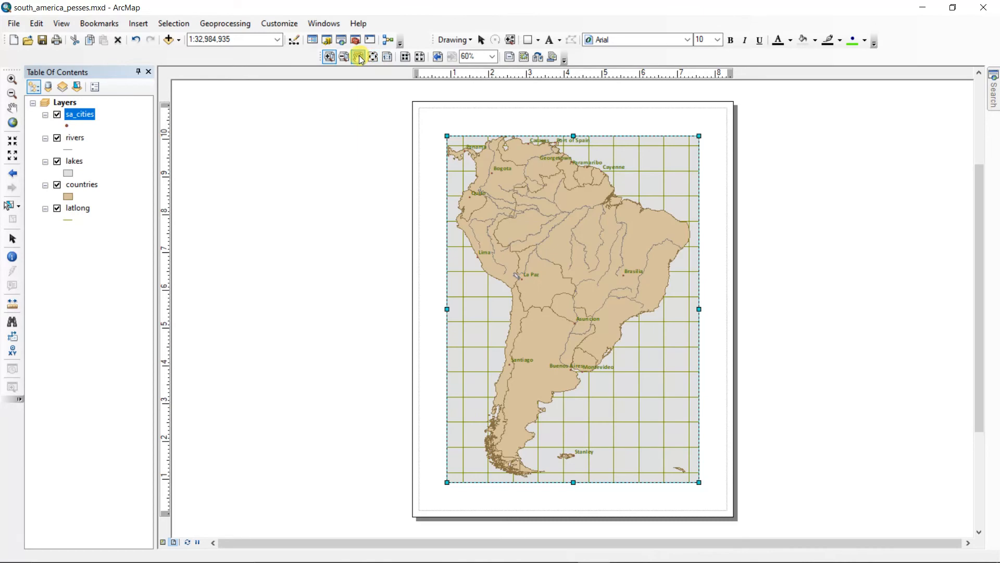
# - Try panning the layout page and the map inside its frame, and restore the previous map extent and whole-page view
pyautogui.click(359, 57)
pyautogui.moveTo(536, 196); pyautogui.dragTo(542, 250)
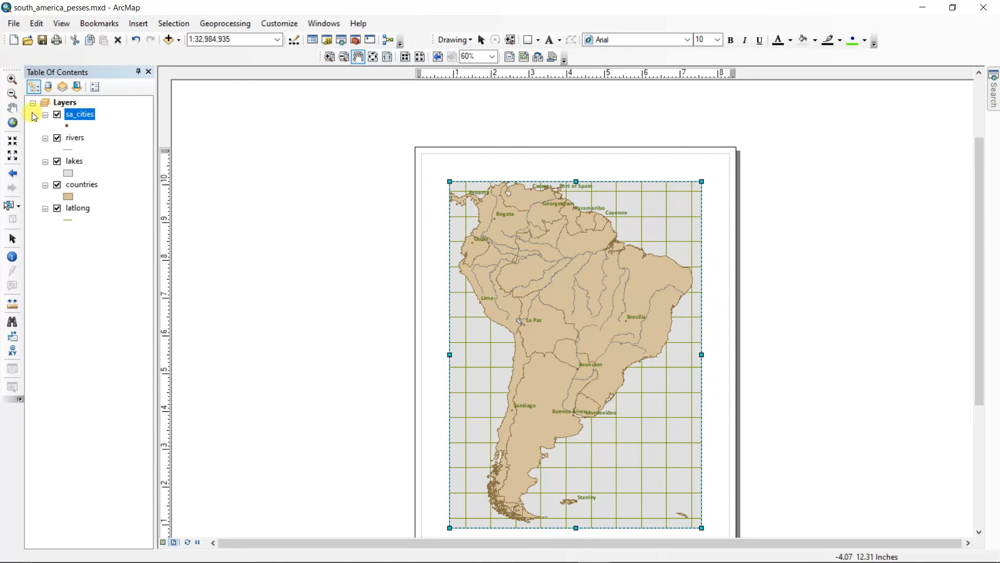
pyautogui.click(13, 108)
pyautogui.moveTo(523, 243); pyautogui.dragTo(584, 250)
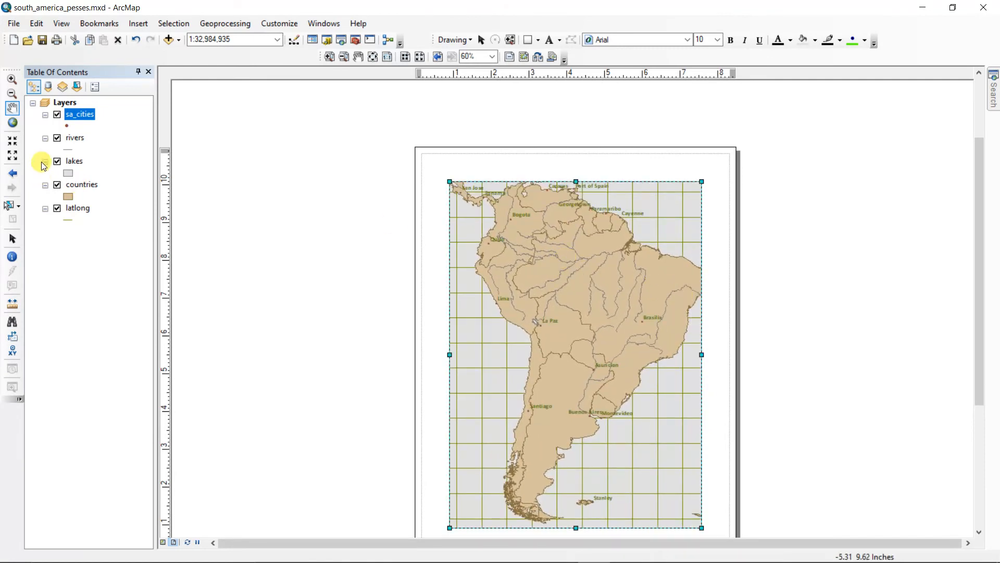
pyautogui.click(14, 174)
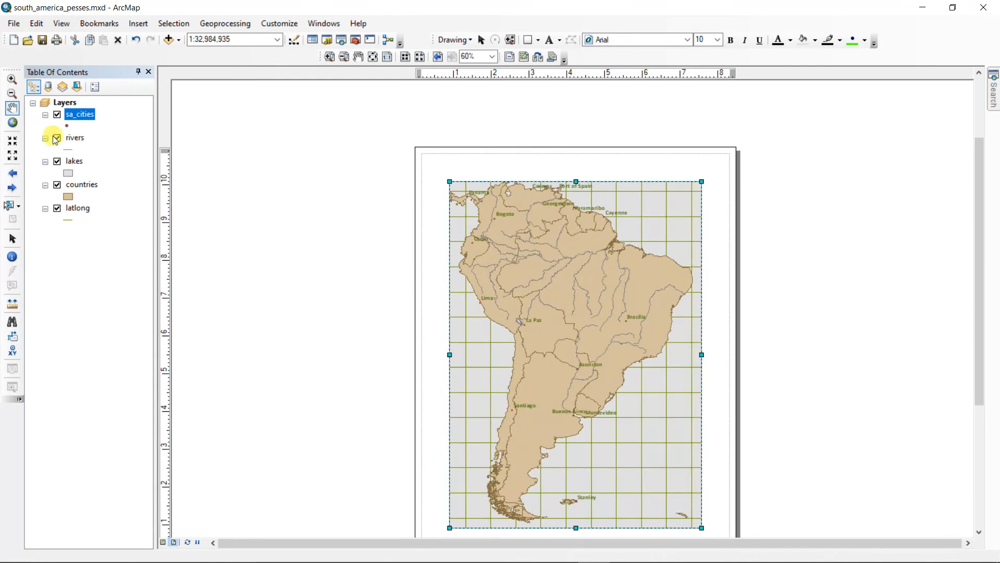
pyautogui.click(372, 56)
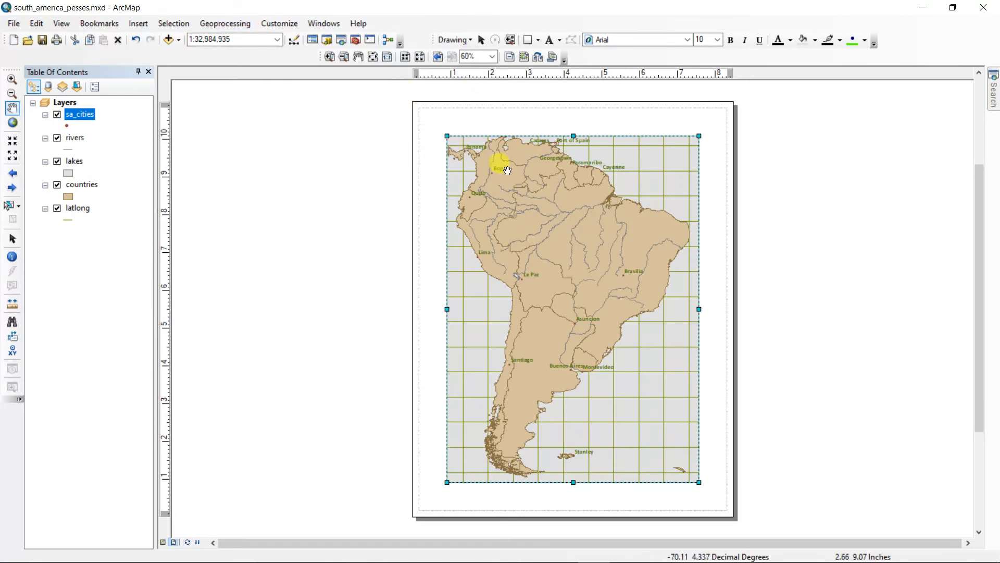
# - Enlarge the data frame on the layout page by its opposite corners and left edge, stretching it close to the page margins
pyautogui.click(13, 240)
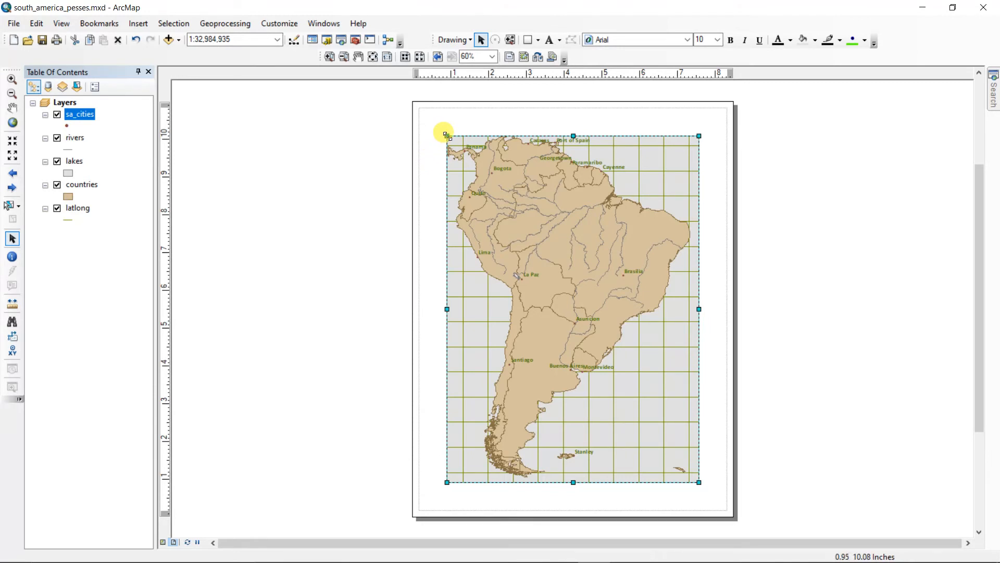
pyautogui.moveTo(447, 136); pyautogui.dragTo(423, 112)
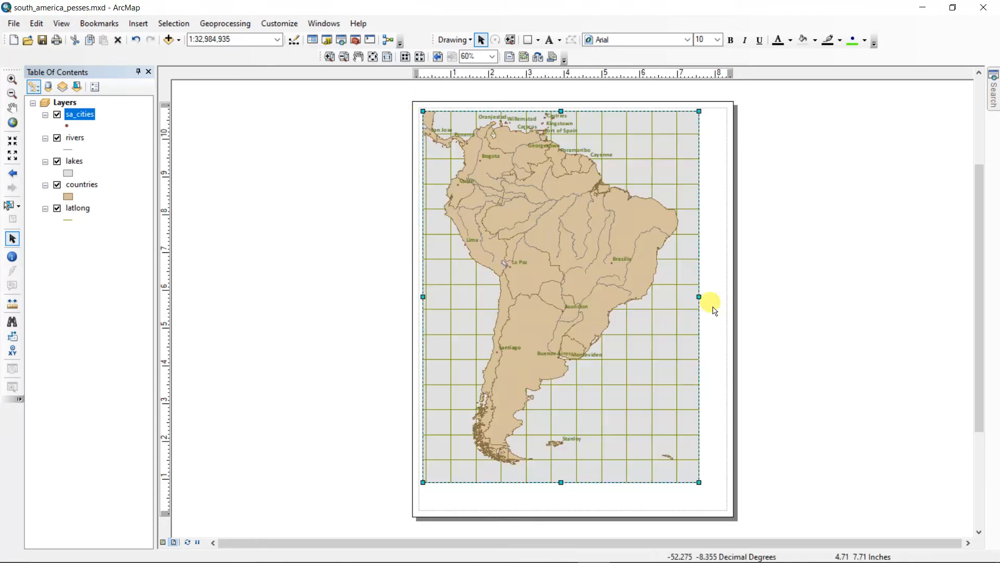
pyautogui.moveTo(699, 482); pyautogui.dragTo(722, 509)
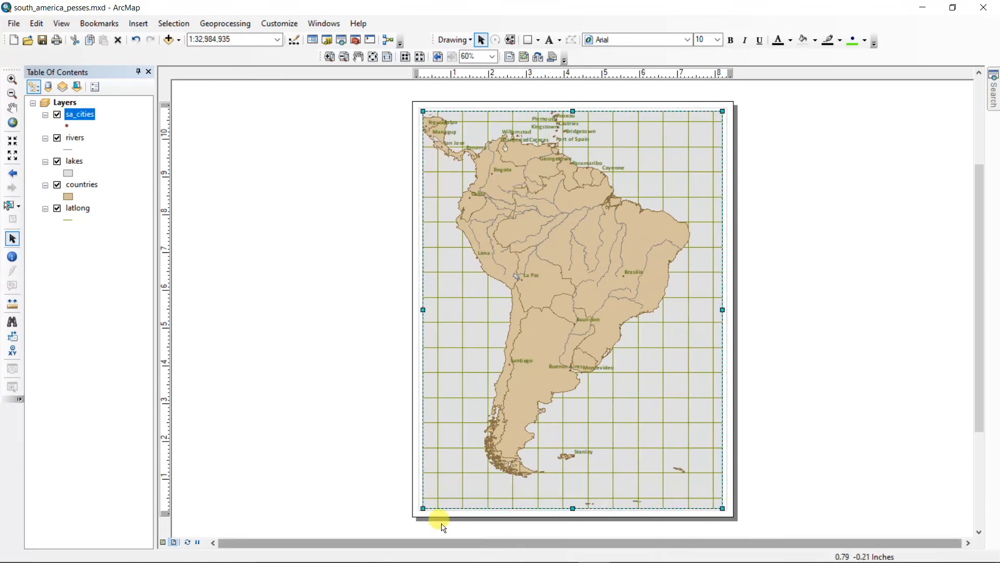
pyautogui.moveTo(423, 310); pyautogui.dragTo(420, 311)
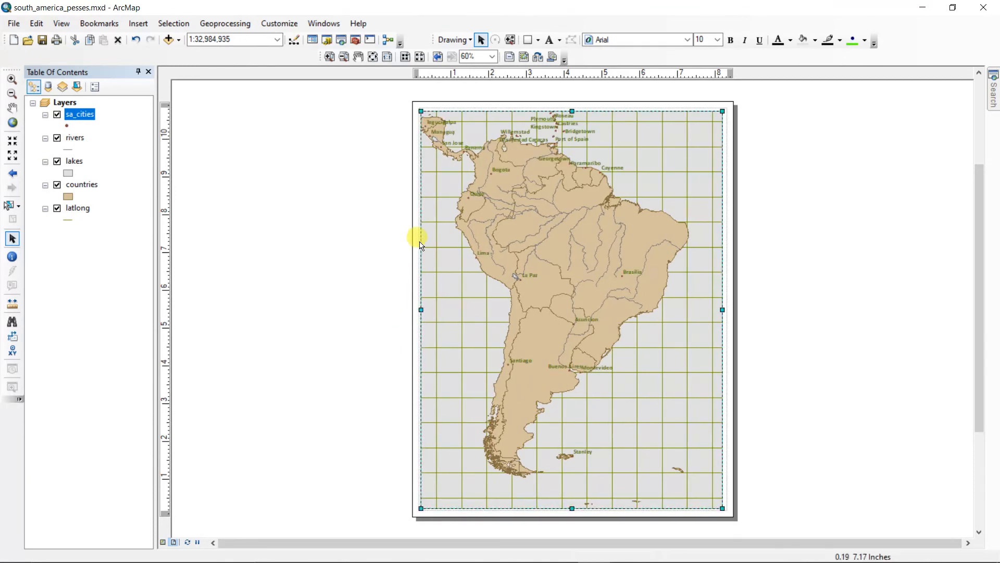
# - Magnify the page's northwest corner and stretch the data frame's corner there closer to the dashed page margin
pyautogui.click(329, 56)
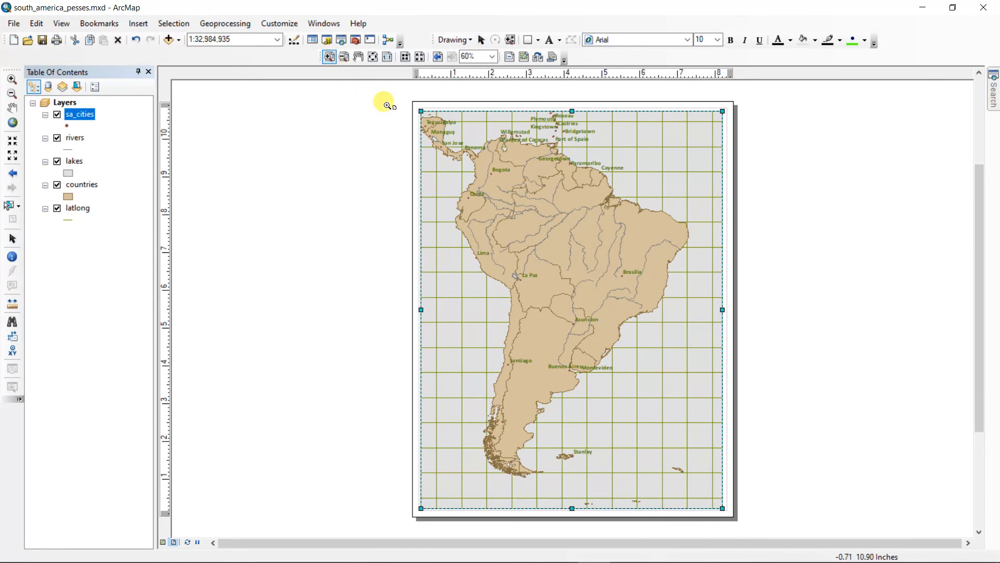
pyautogui.moveTo(397, 100); pyautogui.dragTo(459, 141)
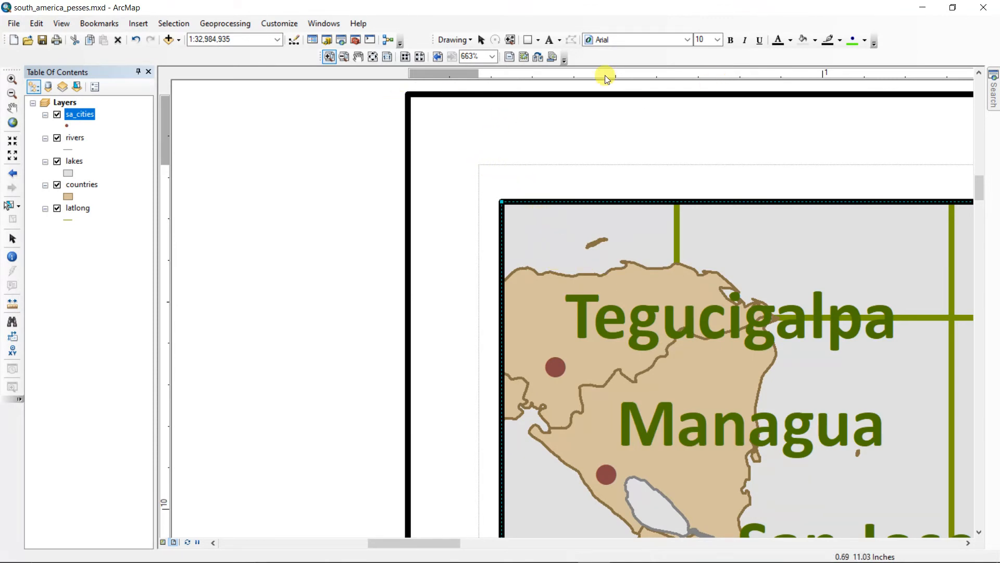
pyautogui.click(13, 238)
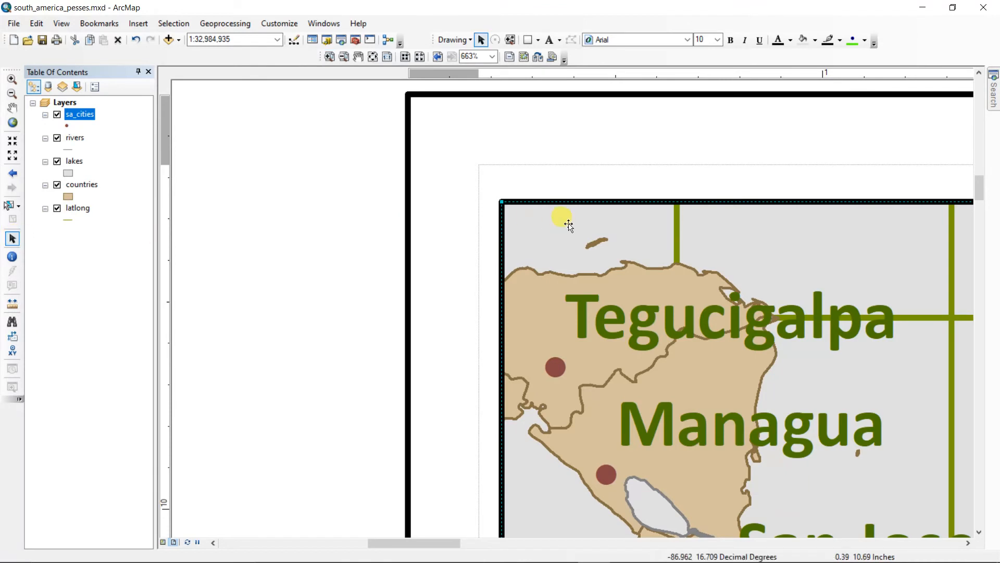
pyautogui.moveTo(504, 204); pyautogui.dragTo(484, 172)
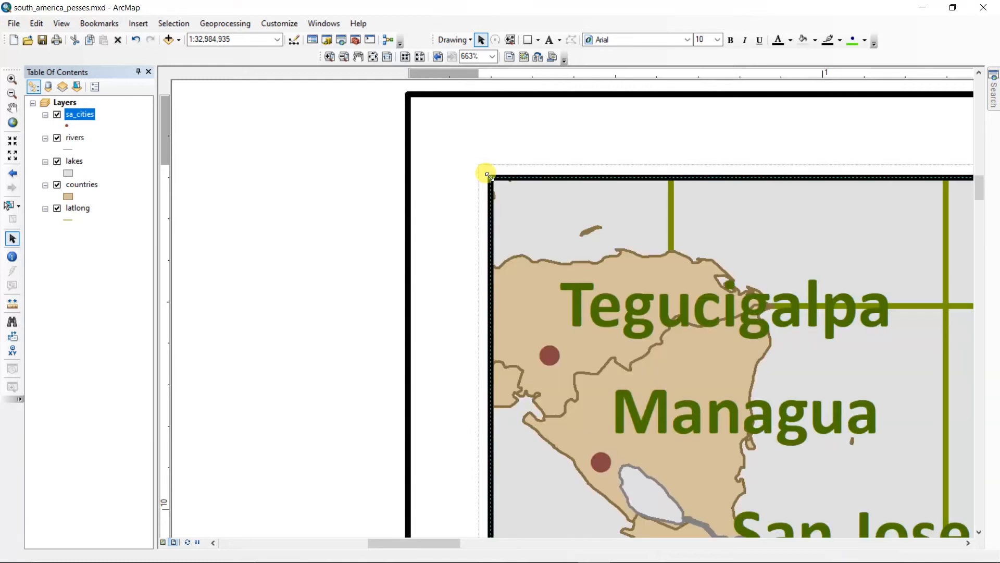
# - Add a vertical and a horizontal ruler guide, snap the data frame's northwest corner to their intersection, and clear all guides
pyautogui.click(477, 76)
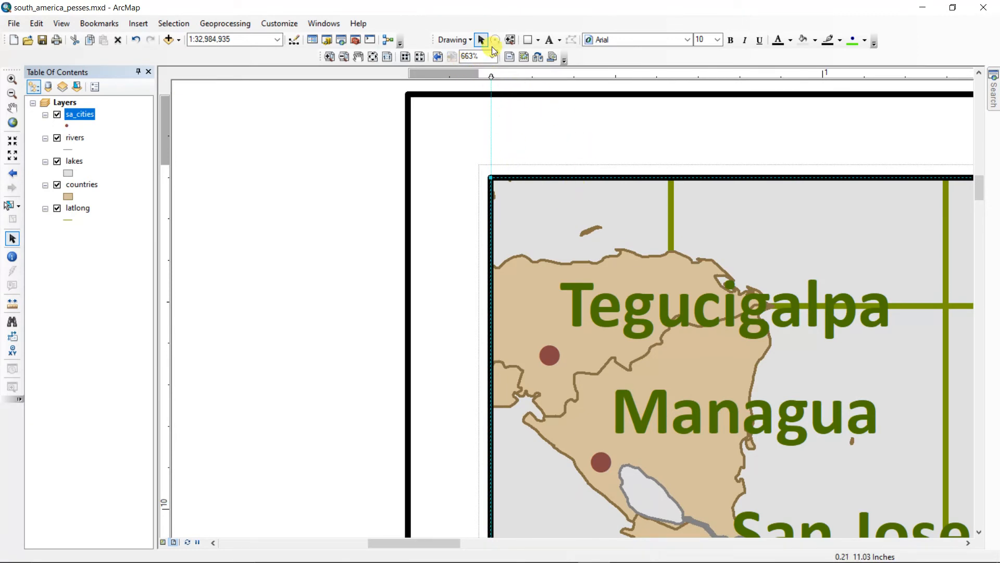
pyautogui.click(167, 217)
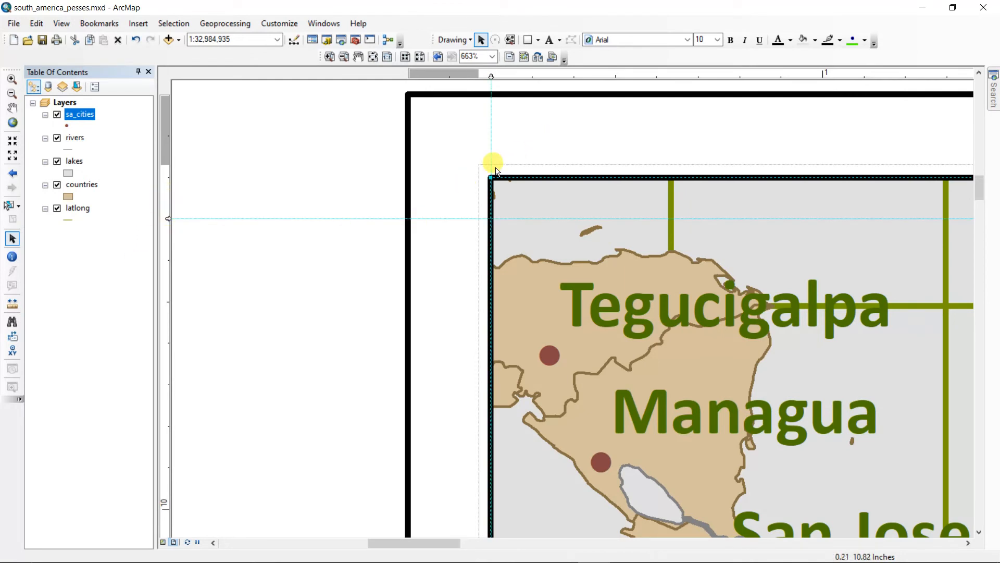
pyautogui.moveTo(490, 180); pyautogui.dragTo(491, 219)
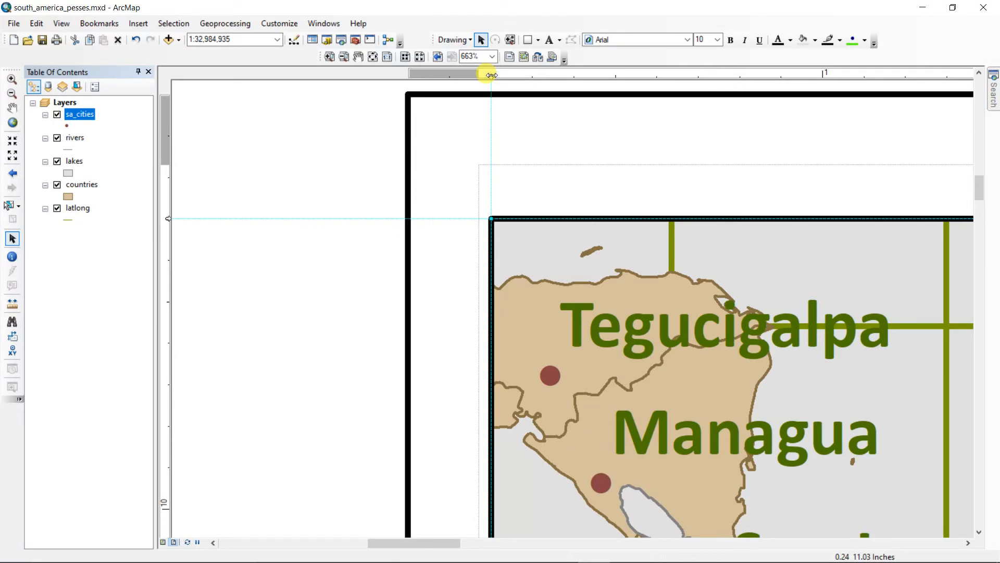
pyautogui.rightClick(491, 76)
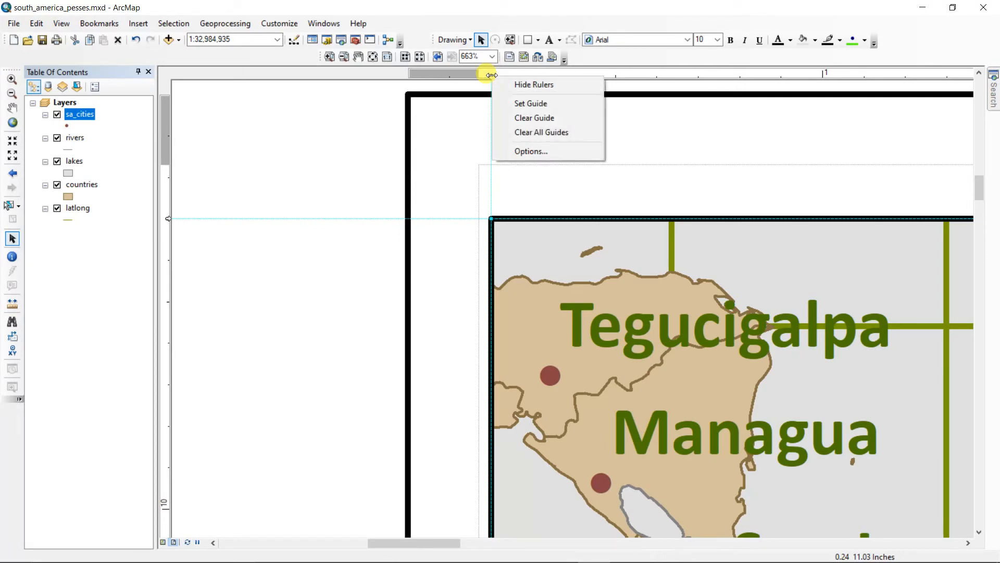
pyautogui.click(537, 131)
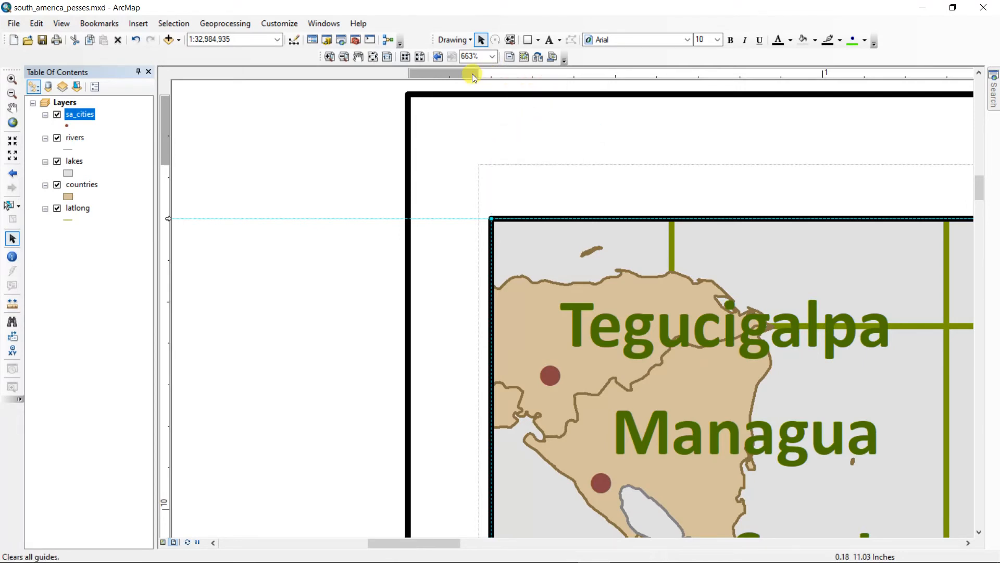
pyautogui.rightClick(165, 197)
pyautogui.click(202, 249)
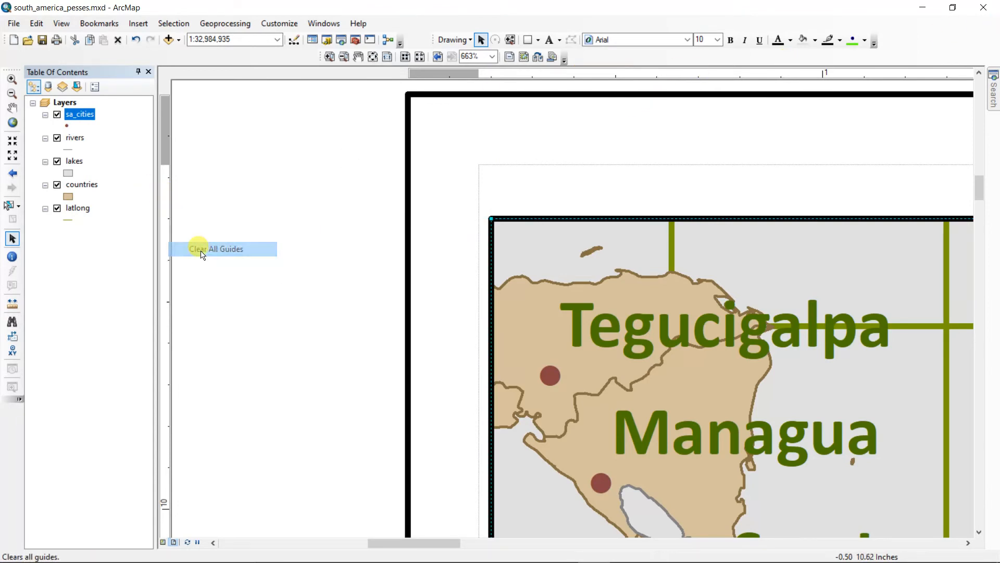
# - Stretch the data frame's northwest corner onto the corner of the page margin and return to the whole-page view
pyautogui.moveTo(490, 216); pyautogui.dragTo(479, 165)
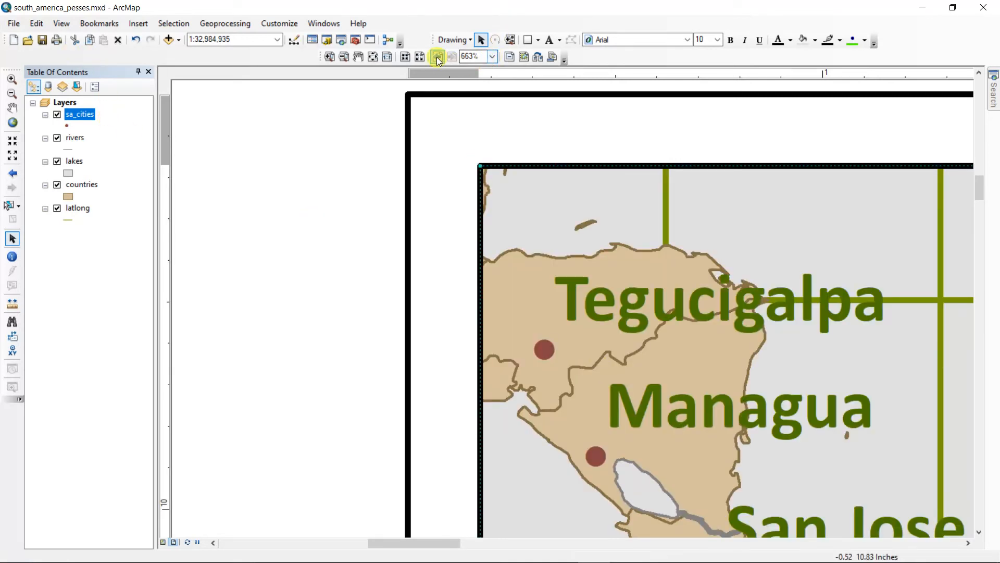
pyautogui.click(373, 56)
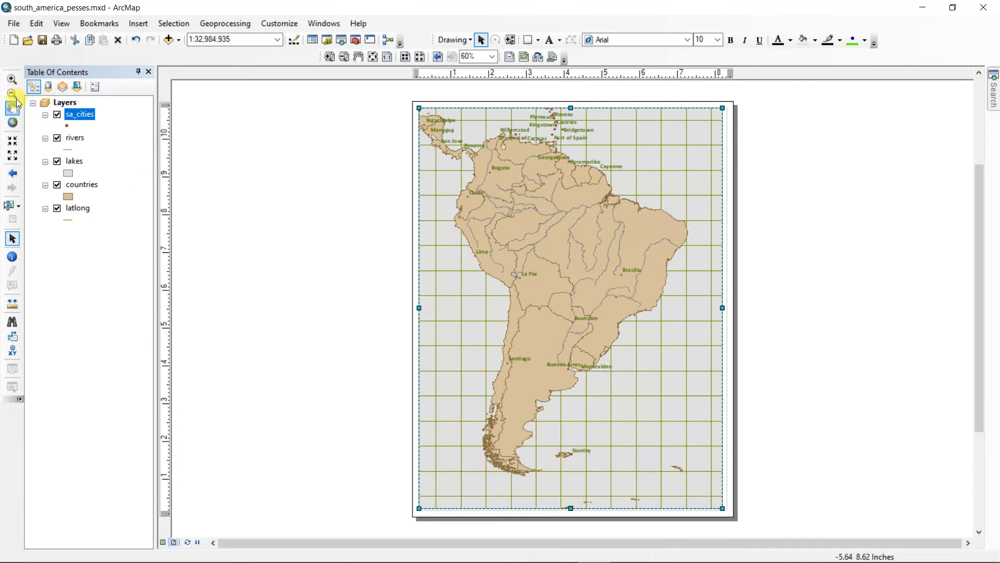
# - Enlarge the map inside the data frame around South America and shift it slightly east to centre the continent
pyautogui.click(16, 84)
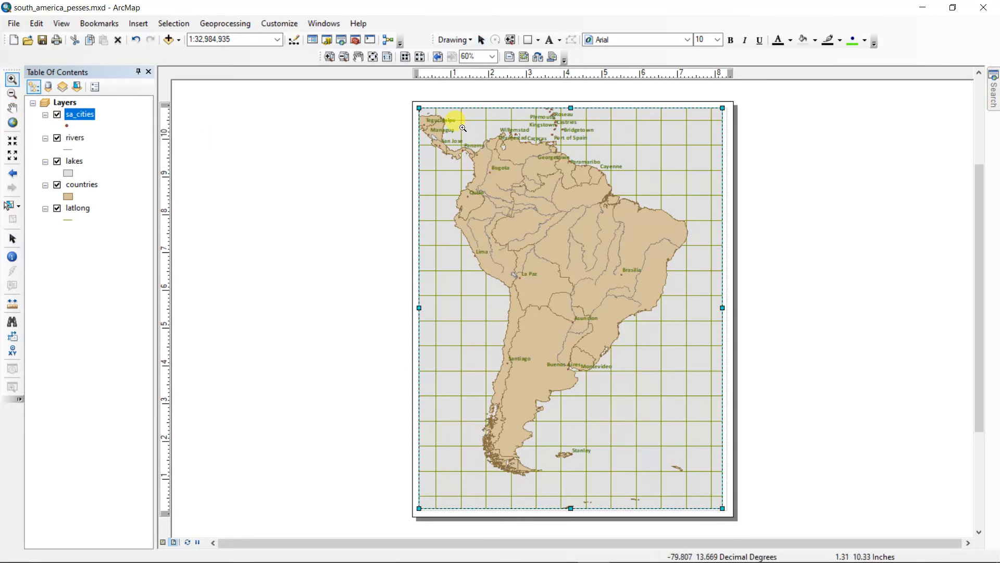
pyautogui.moveTo(458, 131); pyautogui.dragTo(703, 479)
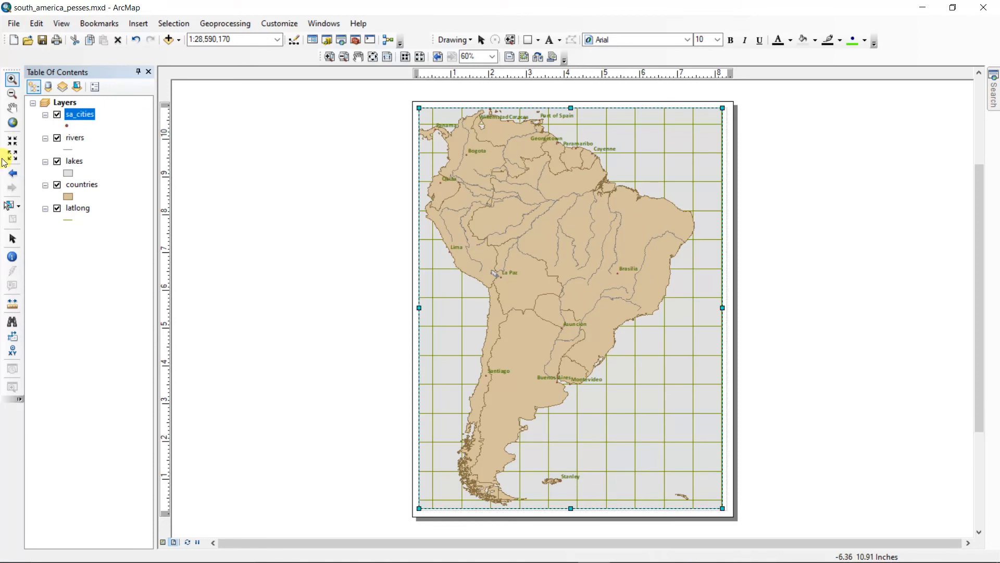
pyautogui.click(12, 117)
pyautogui.moveTo(482, 285); pyautogui.dragTo(491, 285)
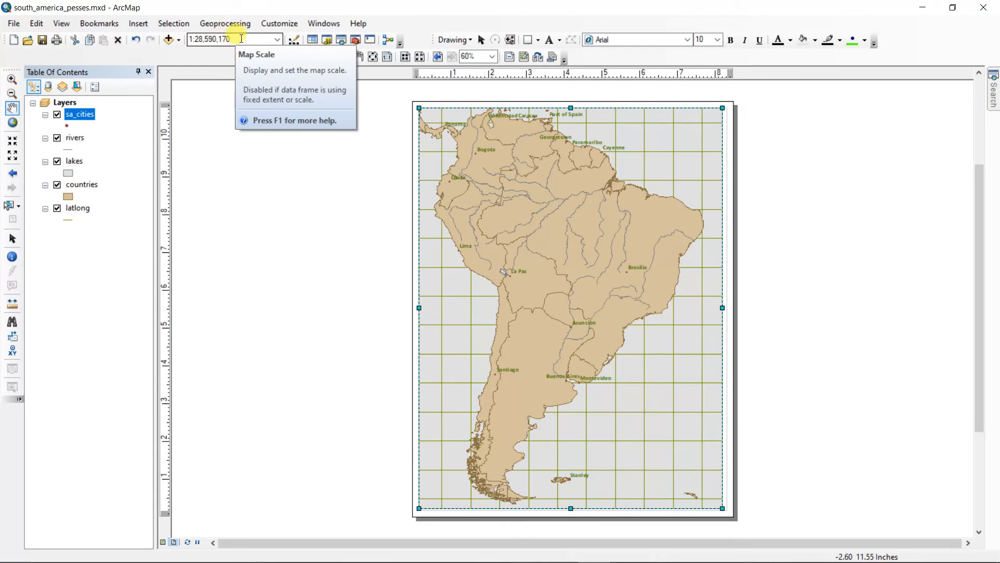
# - Set the map scale to 1:28,590,200
pyautogui.click(275, 41)
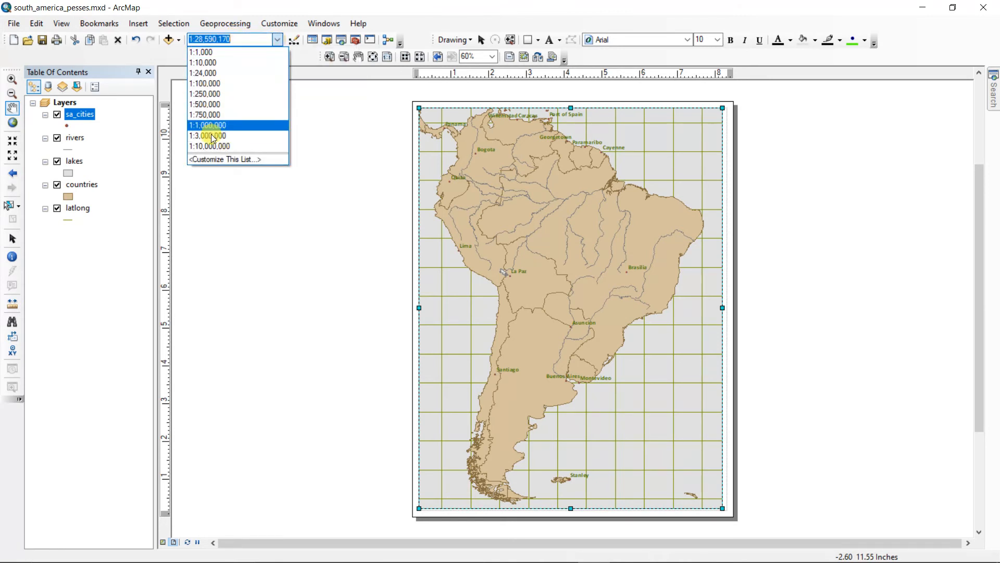
pyautogui.click(246, 37)
pyautogui.click(243, 39)
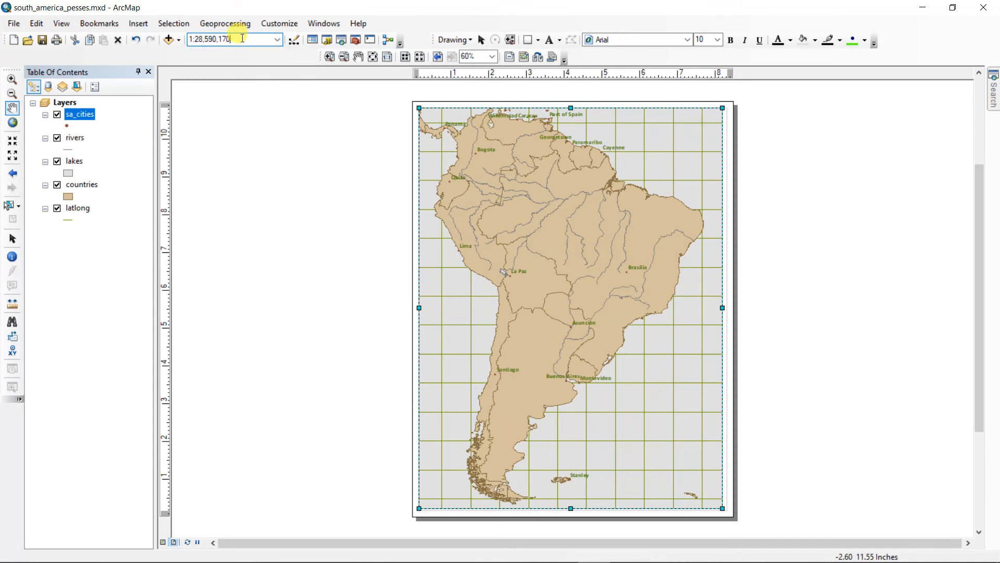
pyautogui.press('BackSpace')
pyautogui.press('BackSpace')
pyautogui.press('BackSpace')
pyautogui.write('200')
pyautogui.press('Return')
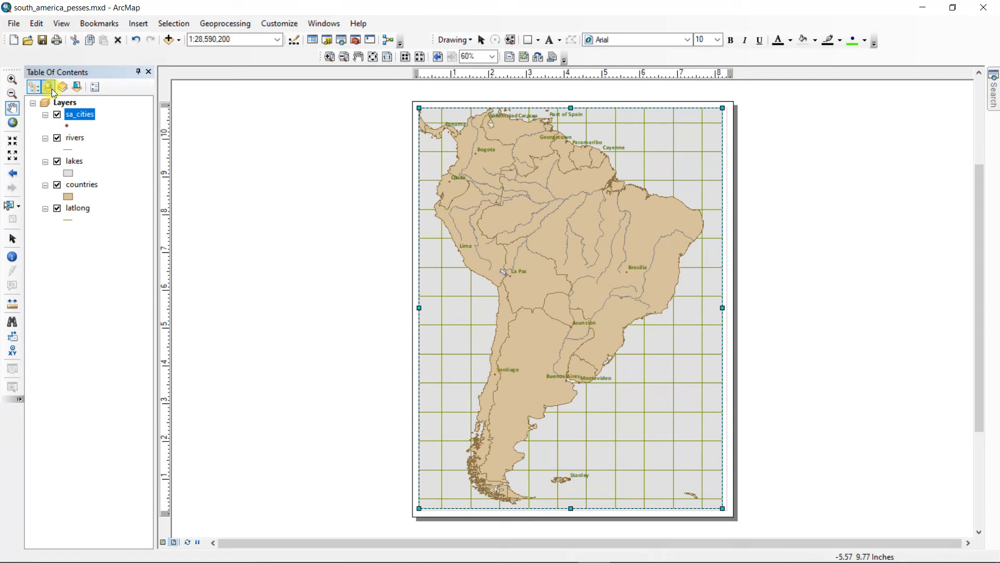
# - Set the sa_cities label font size to 14 and inspect the labels with the page at 100%
pyautogui.rightClick(73, 116)
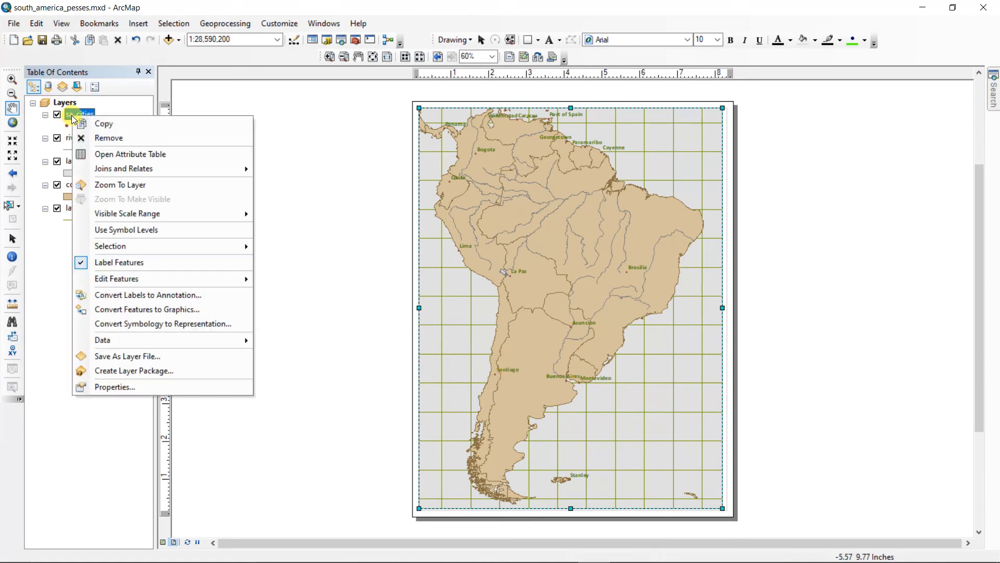
pyautogui.click(125, 386)
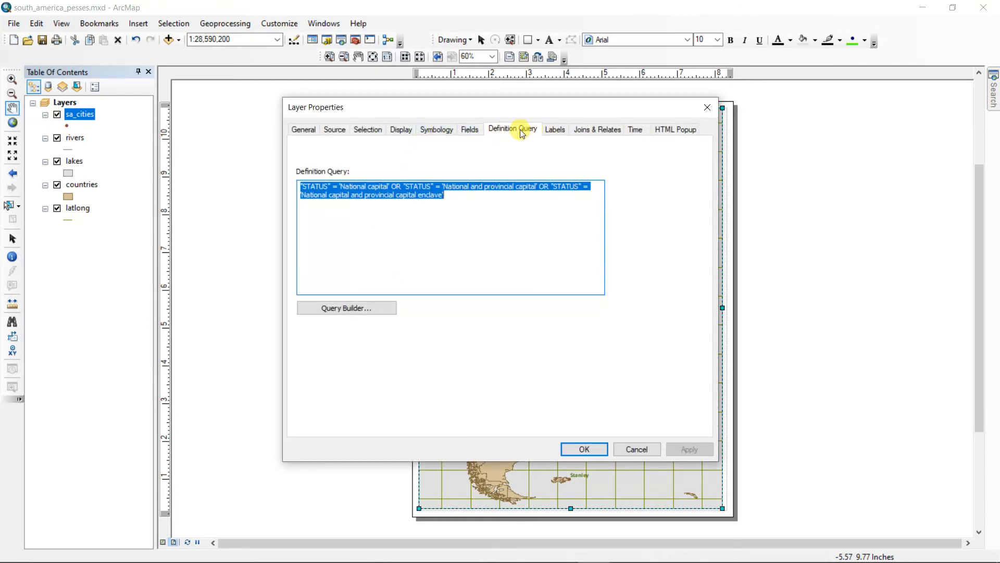
pyautogui.click(556, 129)
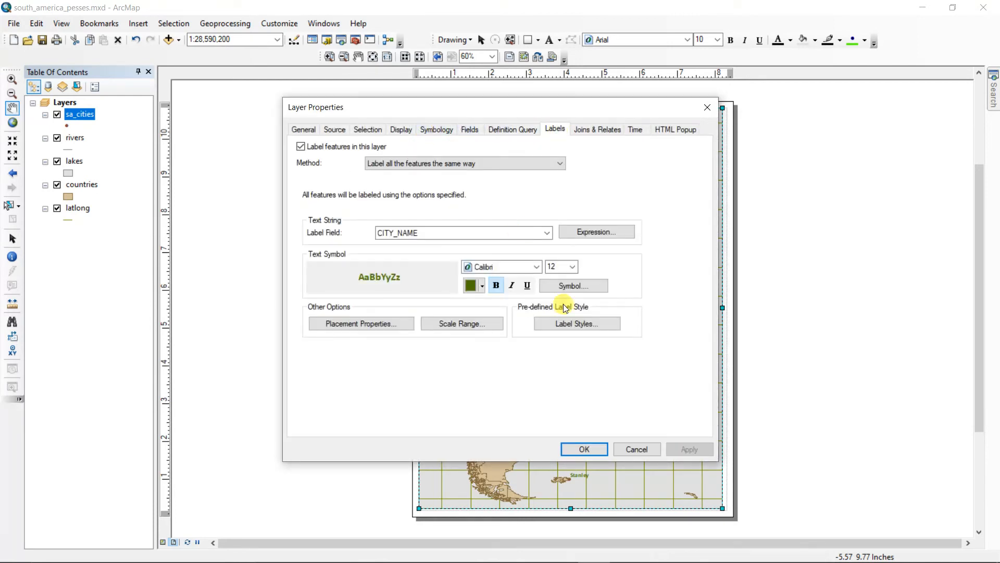
pyautogui.click(572, 267)
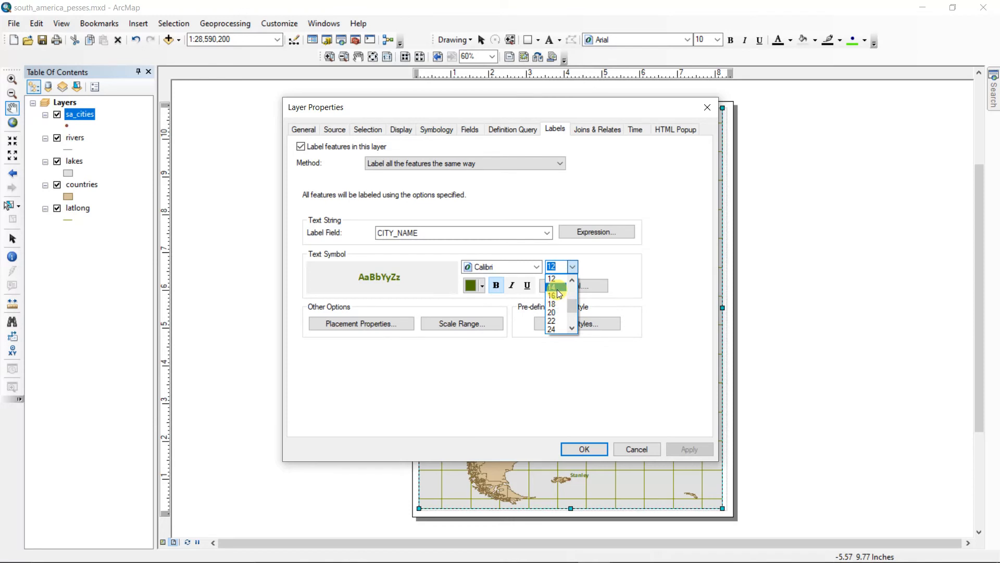
pyautogui.click(556, 287)
pyautogui.click(592, 447)
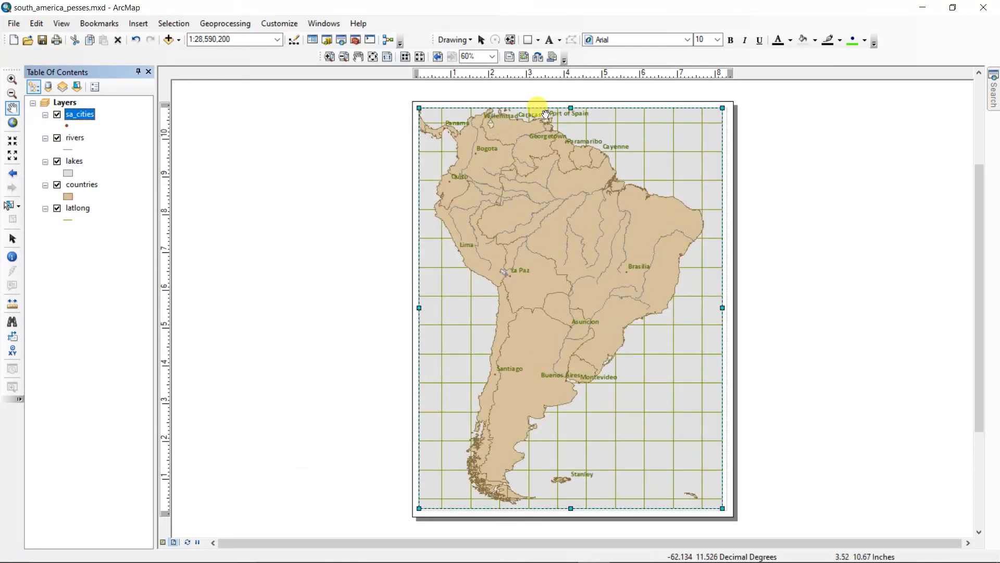
pyautogui.click(387, 59)
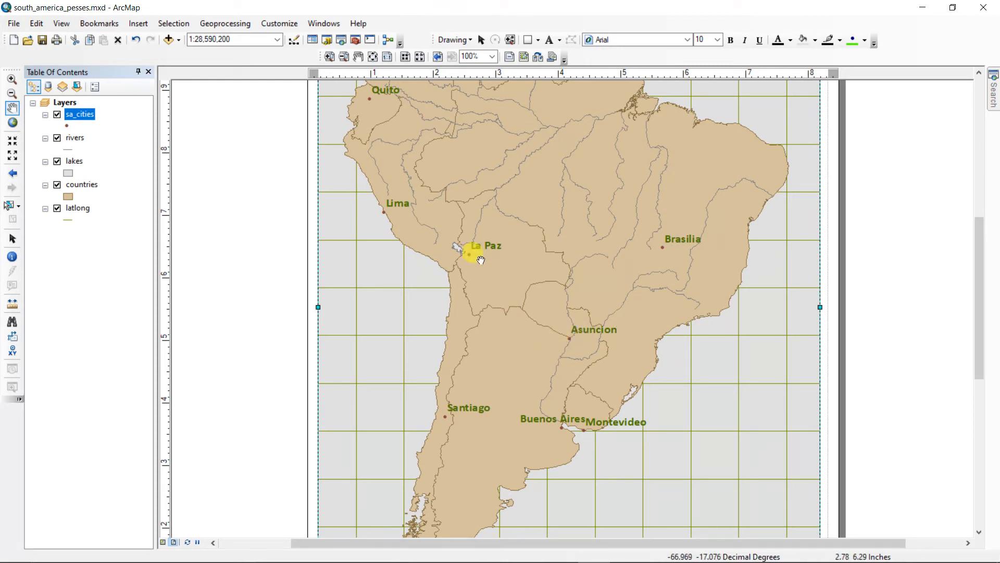
pyautogui.click(372, 57)
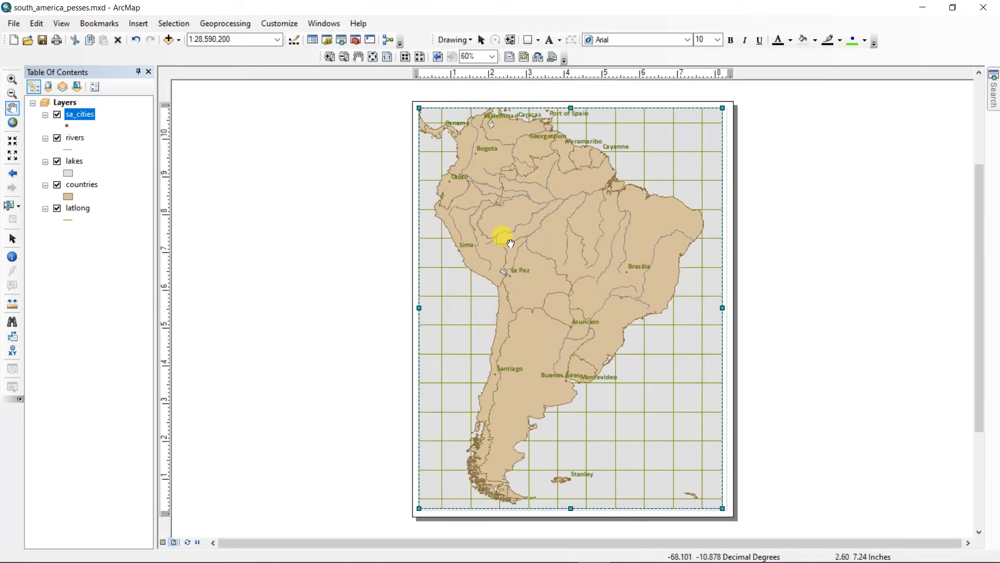
# - Insert the ESRI North 19 north arrow into the layout
pyautogui.click(145, 23)
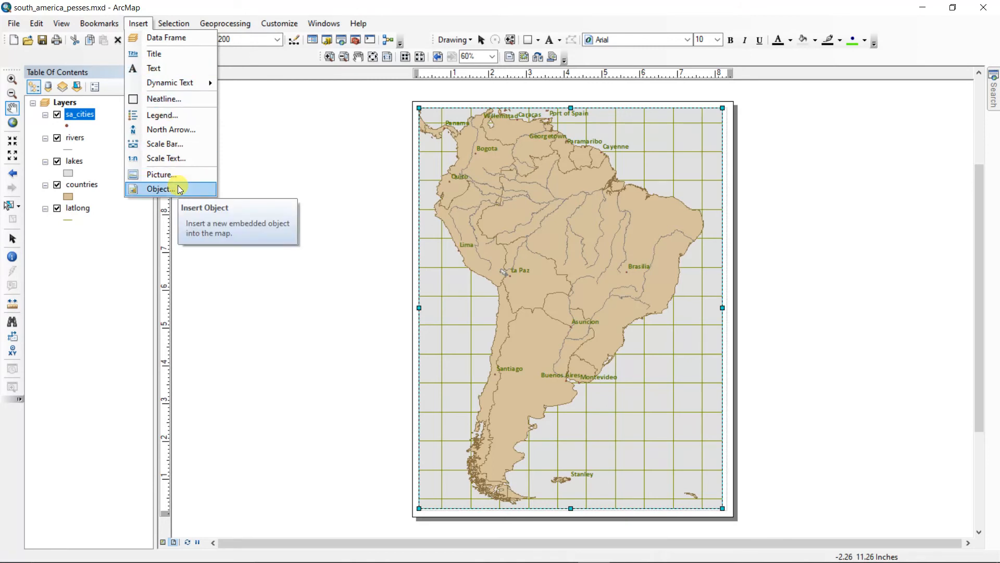
pyautogui.click(183, 128)
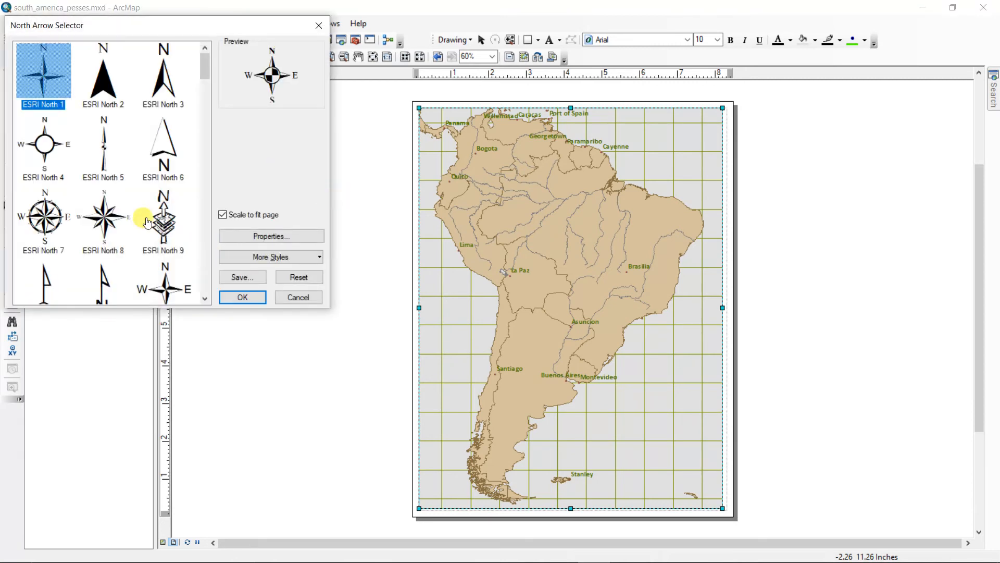
pyautogui.scroll(-6, 146, 161)
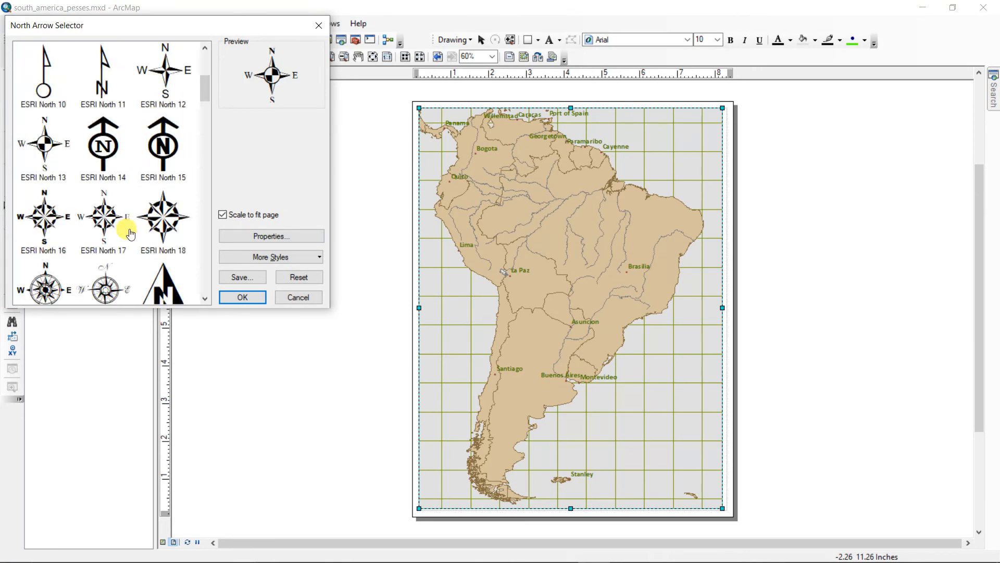
pyautogui.scroll(-16, 130, 235)
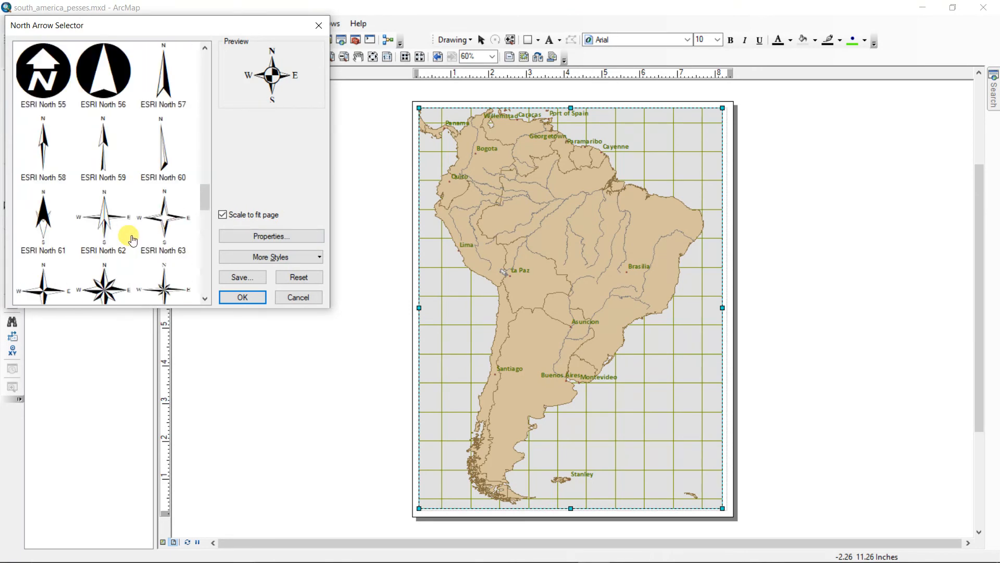
pyautogui.scroll(-5, 133, 240)
pyautogui.scroll(11, 134, 242)
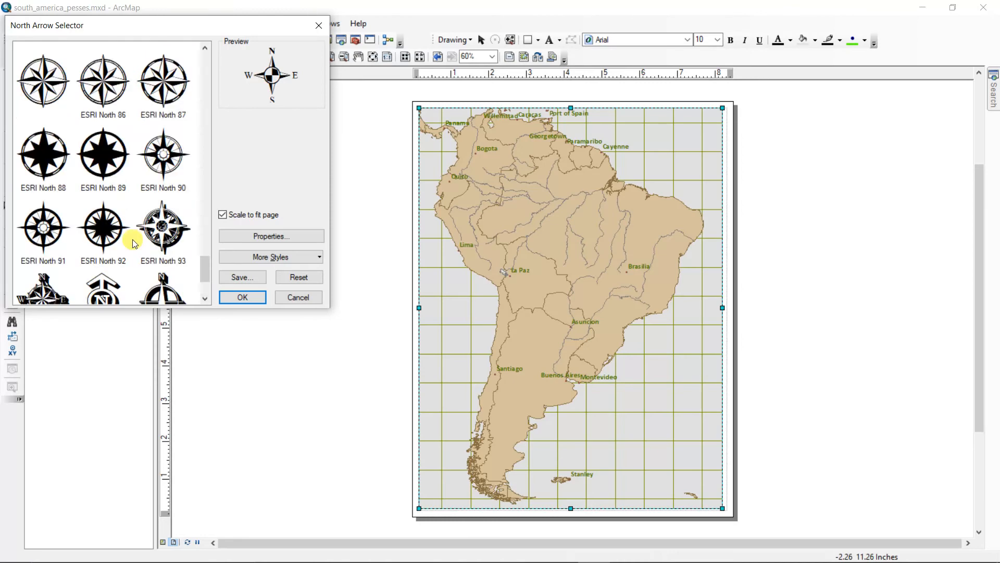
pyautogui.scroll(1, 149, 226)
pyautogui.scroll(12, 163, 233)
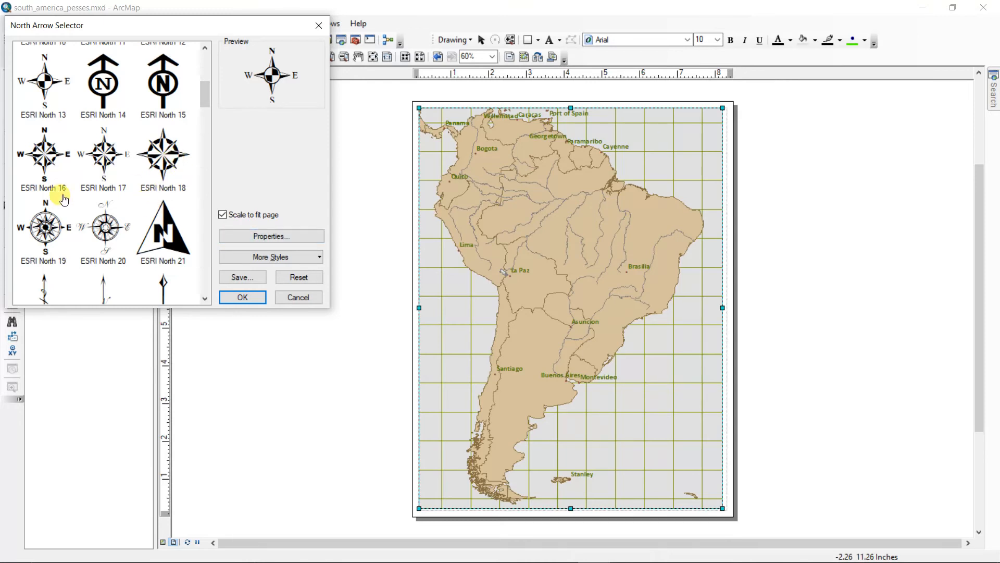
pyautogui.click(41, 227)
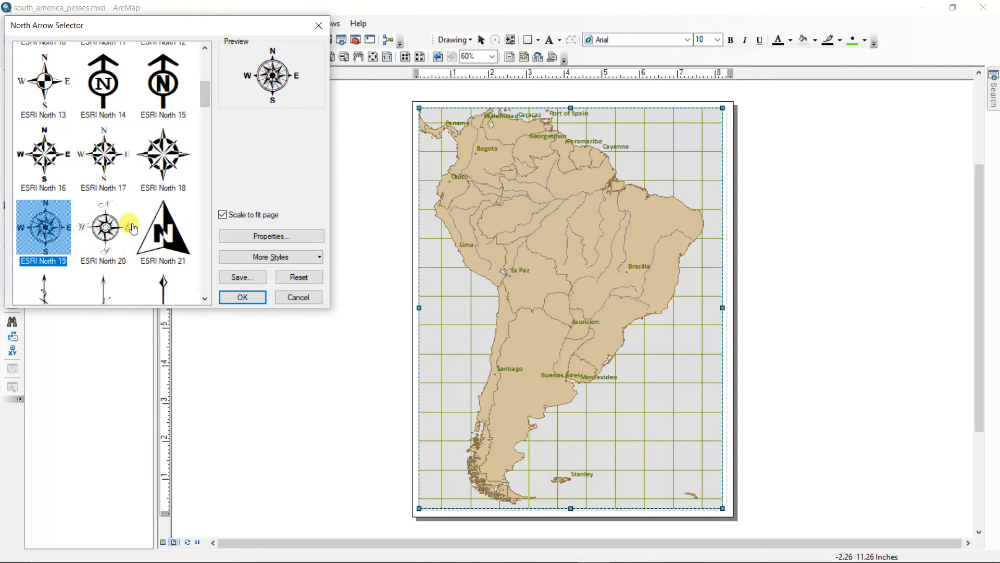
pyautogui.click(233, 295)
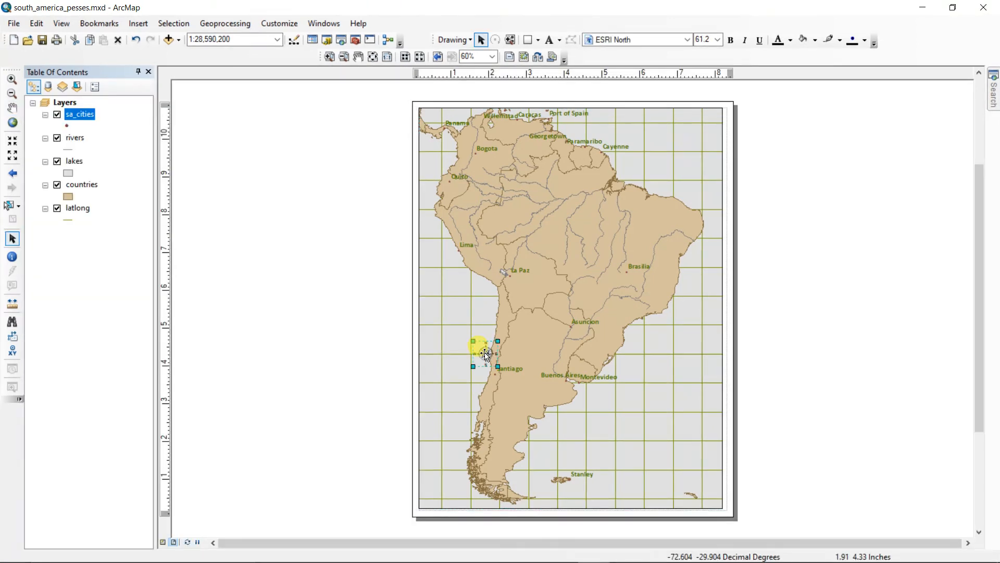
# - Move the north arrow to the ocean area southeast of the continent and enlarge it to about 3 inches wide
pyautogui.moveTo(482, 352); pyautogui.dragTo(662, 456)
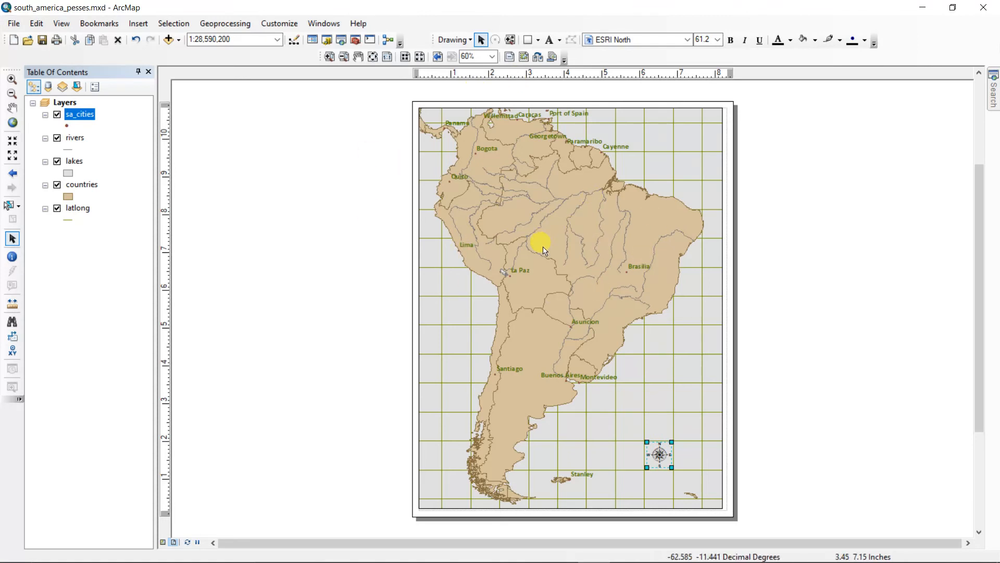
pyautogui.moveTo(671, 442); pyautogui.dragTo(760, 353)
pyautogui.moveTo(684, 413); pyautogui.dragTo(631, 442)
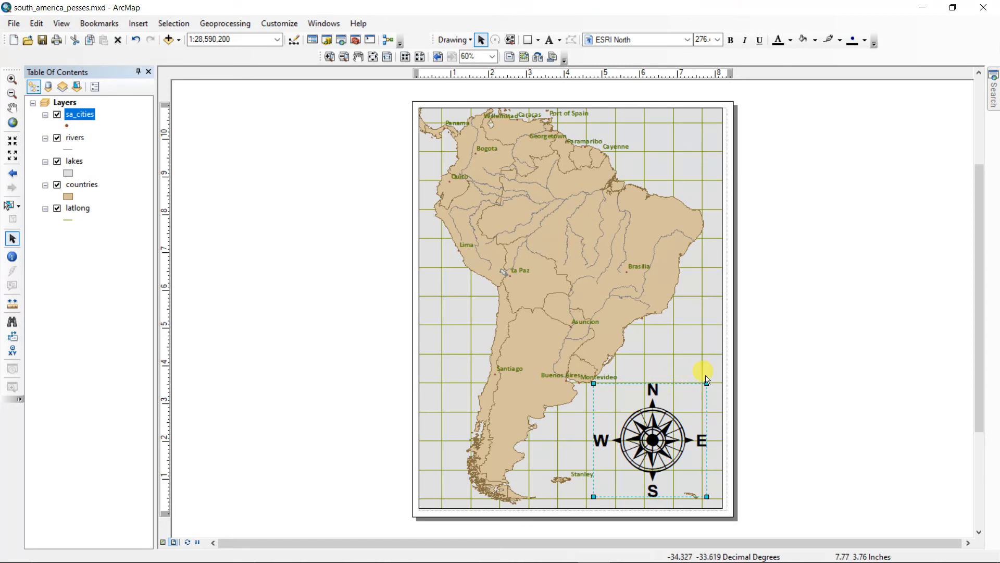
# - Shrink the north arrow to about 1.1 inches wide and place it in the ocean east of Stanley
pyautogui.moveTo(707, 394); pyautogui.dragTo(675, 457)
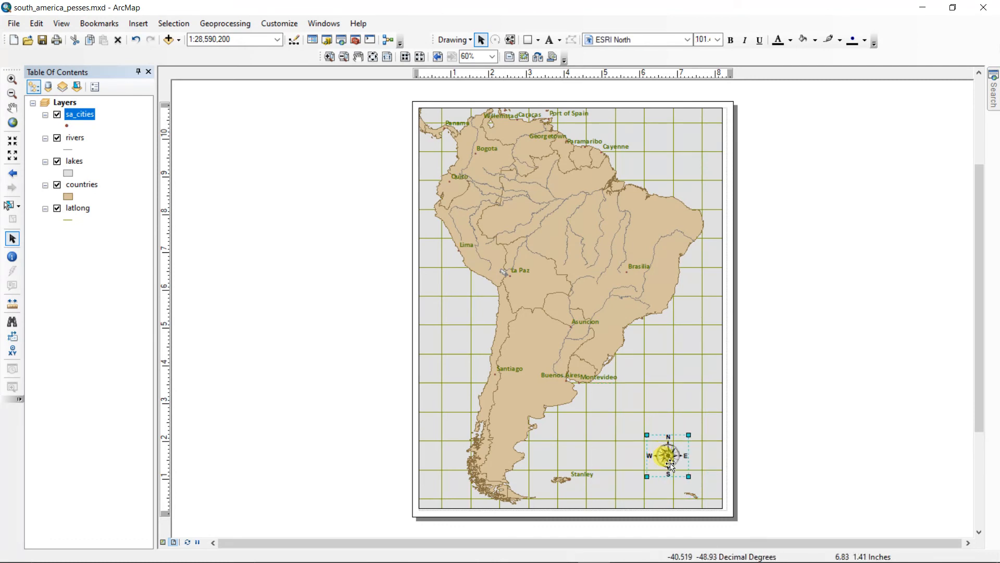
pyautogui.click(138, 24)
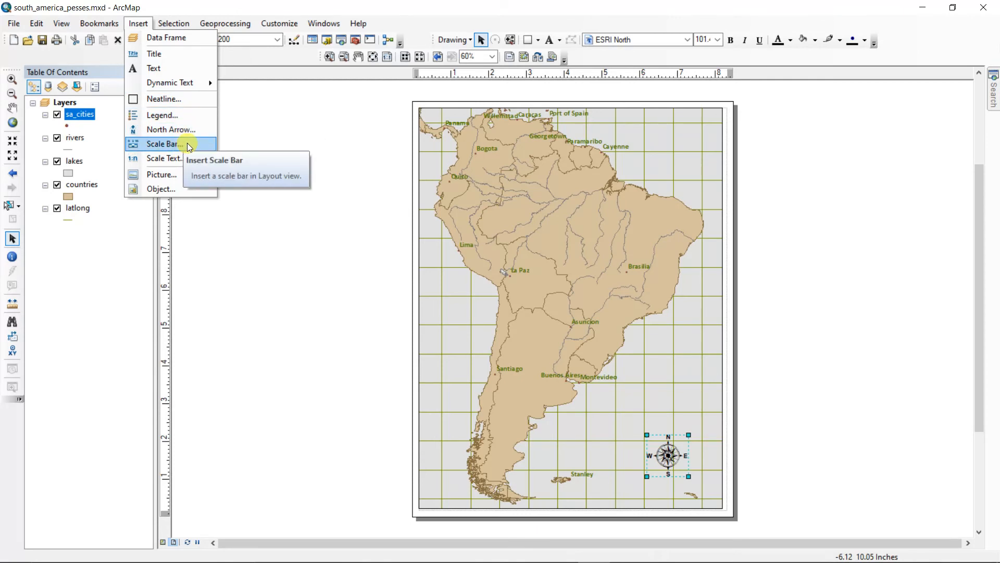
pyautogui.click(189, 146)
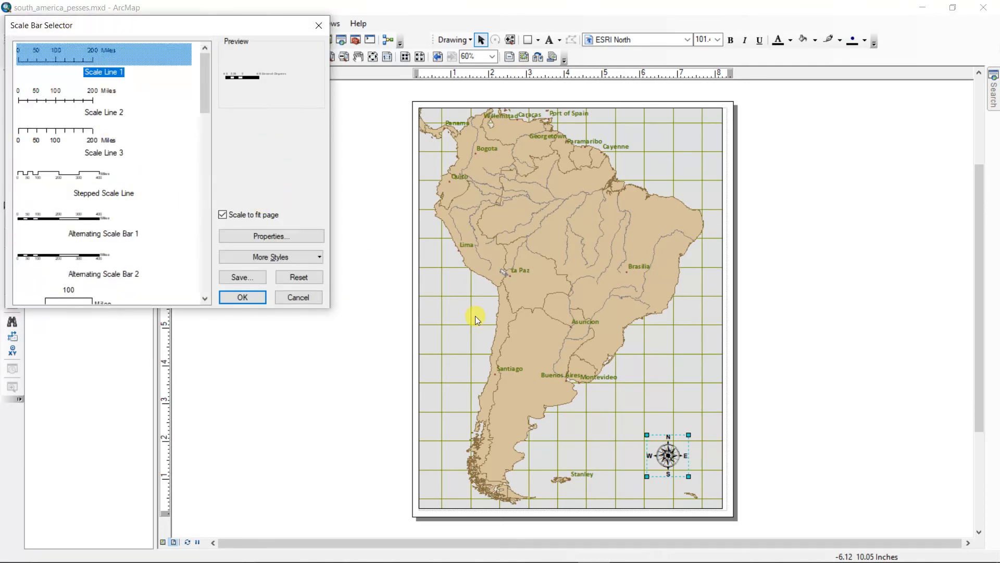
pyautogui.click(283, 298)
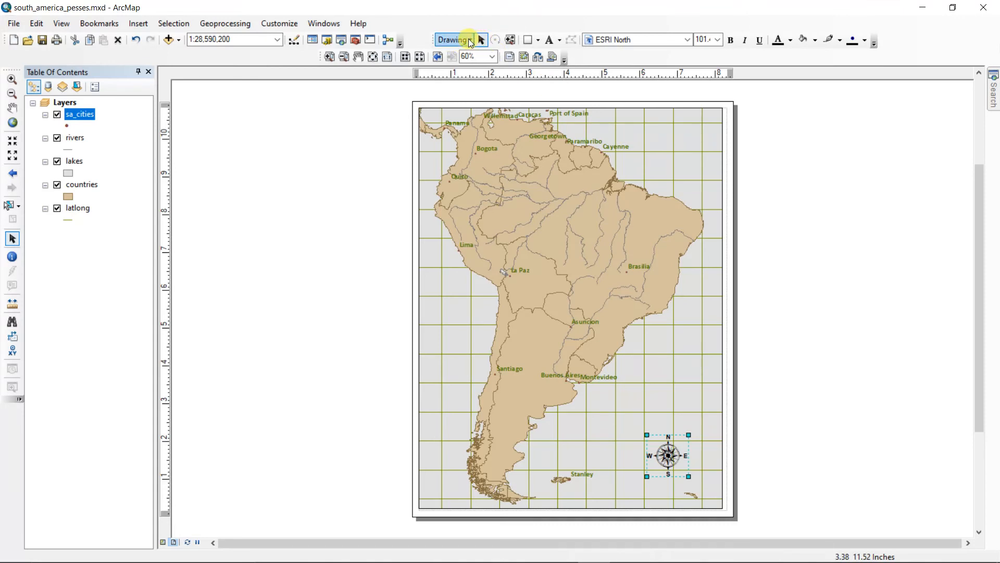
pyautogui.rightClick(599, 57)
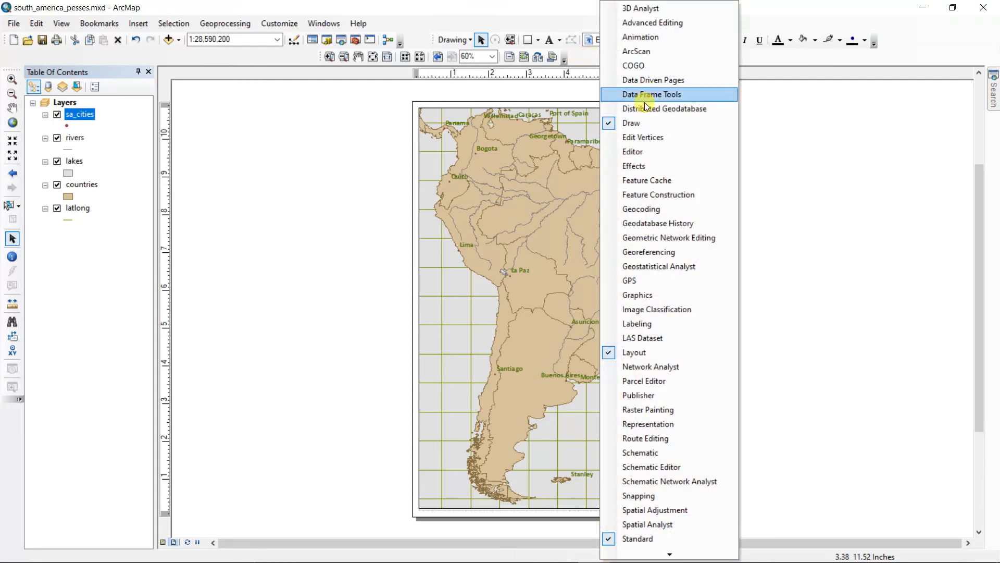
pyautogui.click(449, 23)
pyautogui.click(323, 23)
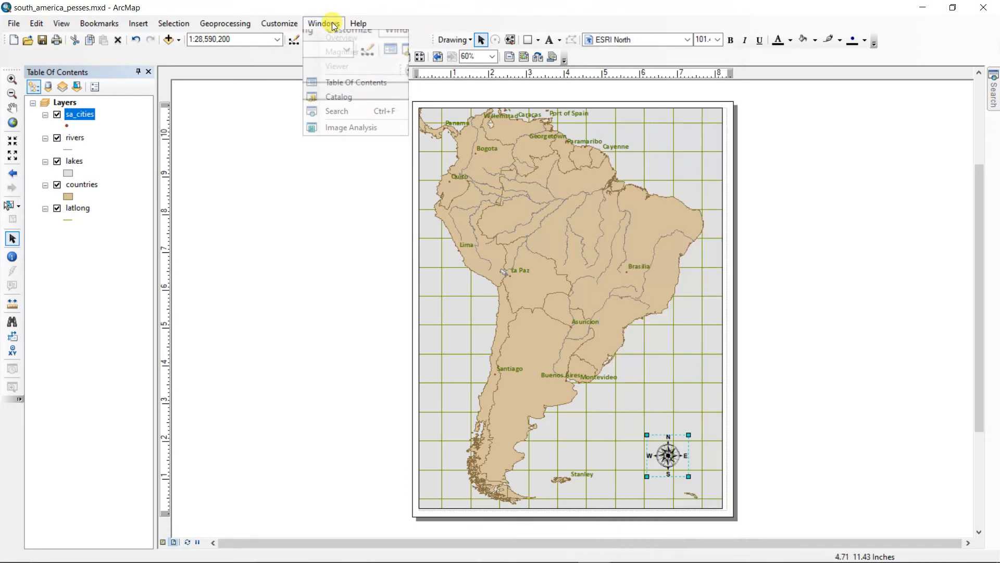
pyautogui.moveTo(284, 29)
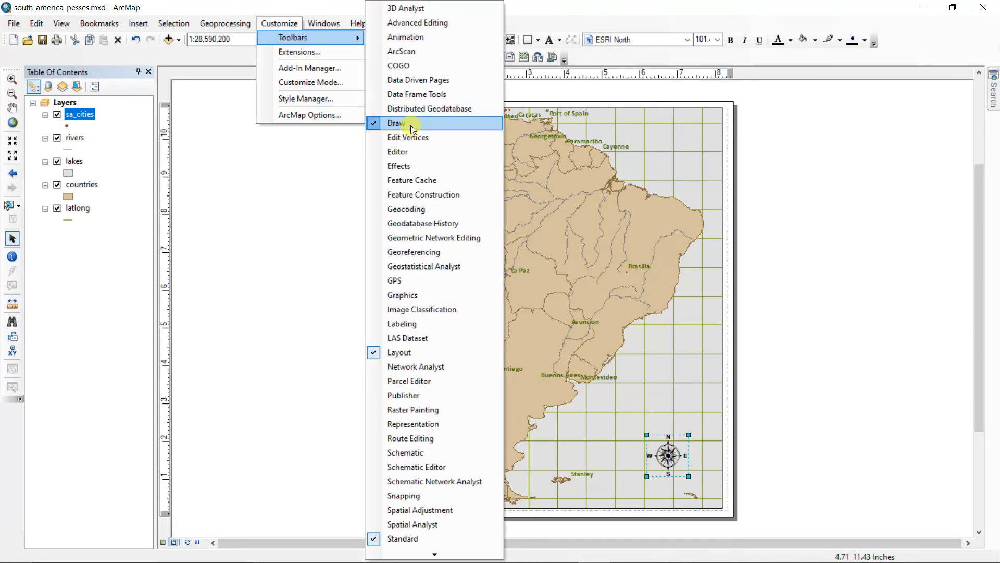
pyautogui.click(716, 54)
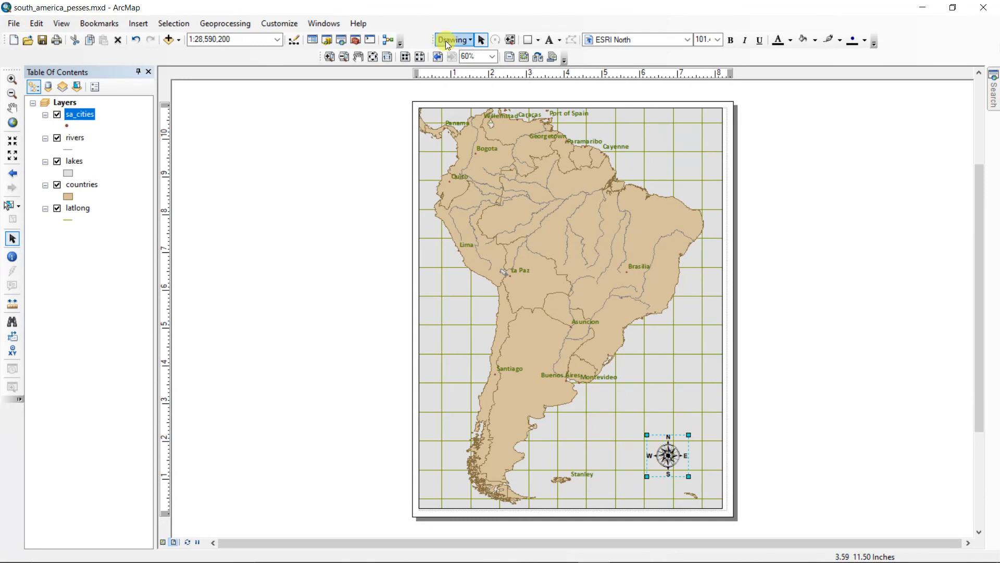
# - Draw a rectangle about 3.14 by 2.34 inches in the ocean southeast of the continent and send it backward behind the north arrow
pyautogui.click(528, 39)
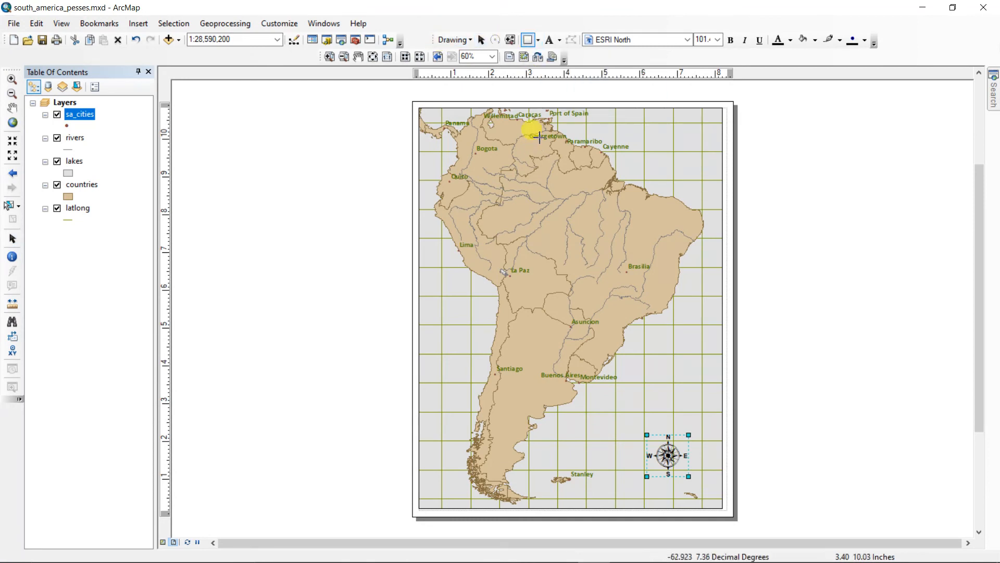
pyautogui.moveTo(594, 402); pyautogui.dragTo(714, 491)
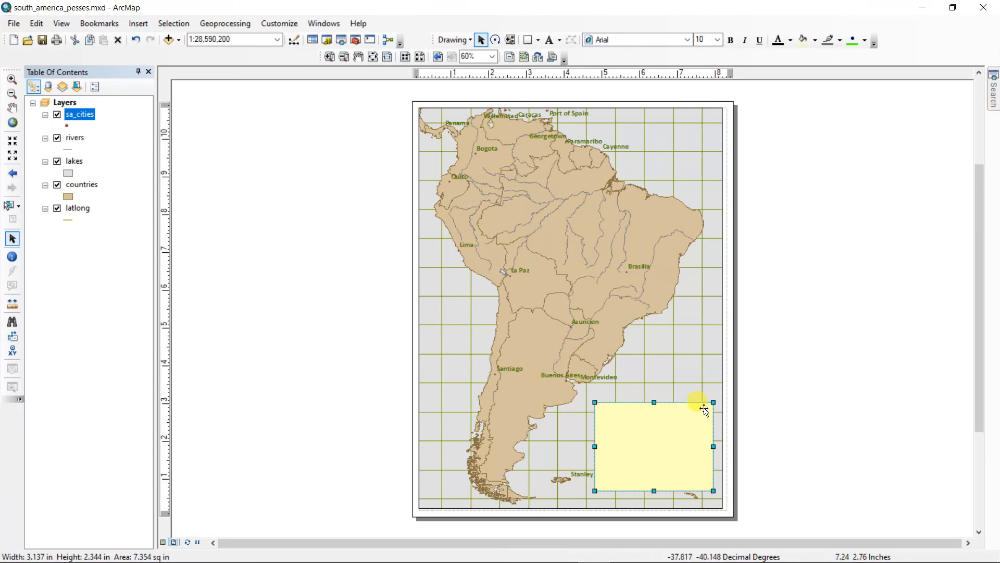
pyautogui.rightClick(661, 440)
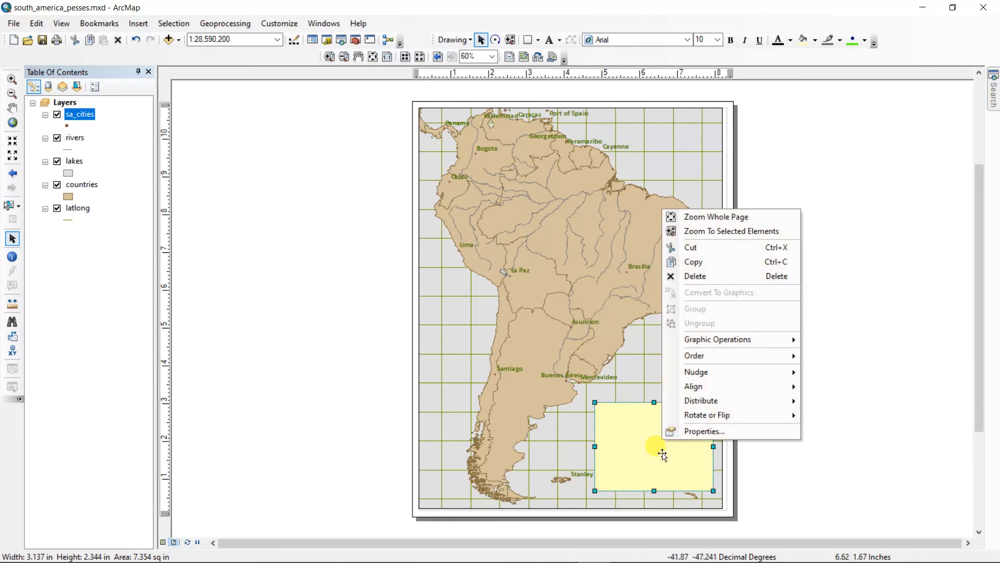
pyautogui.moveTo(701, 359)
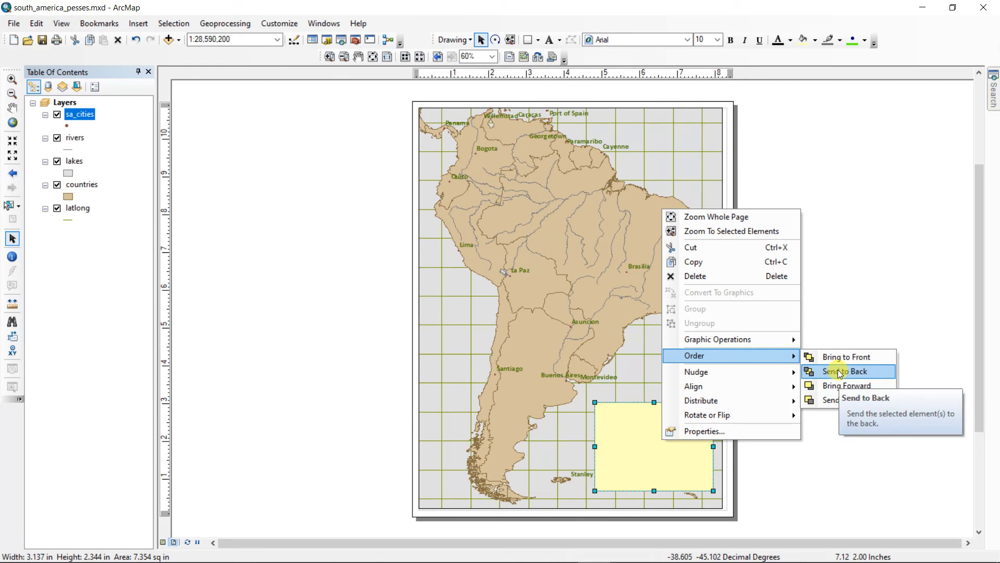
pyautogui.click(836, 400)
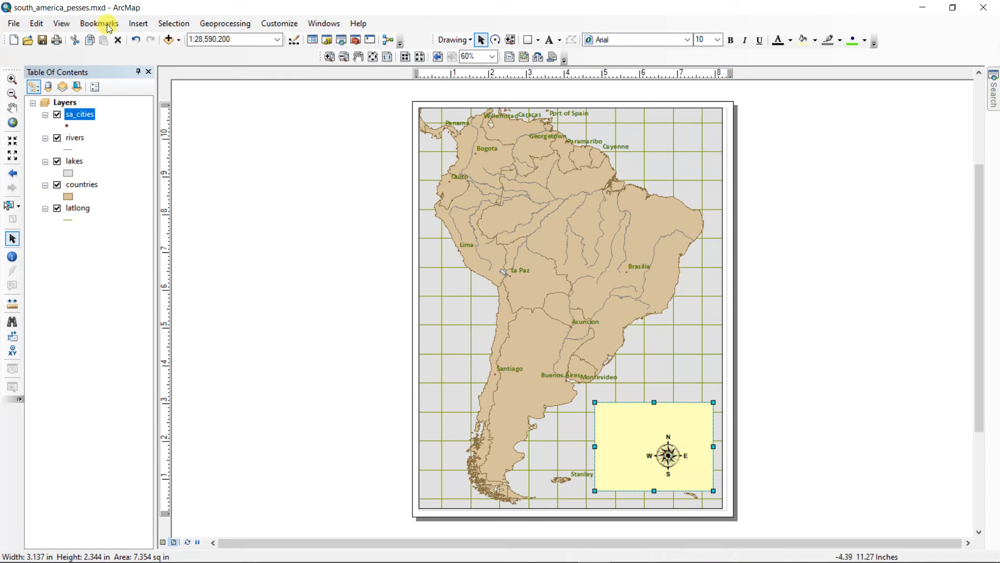
# - Insert an Absolute Scale scale text and place it inside the rectangle, just below and west of the north arrow
pyautogui.click(140, 24)
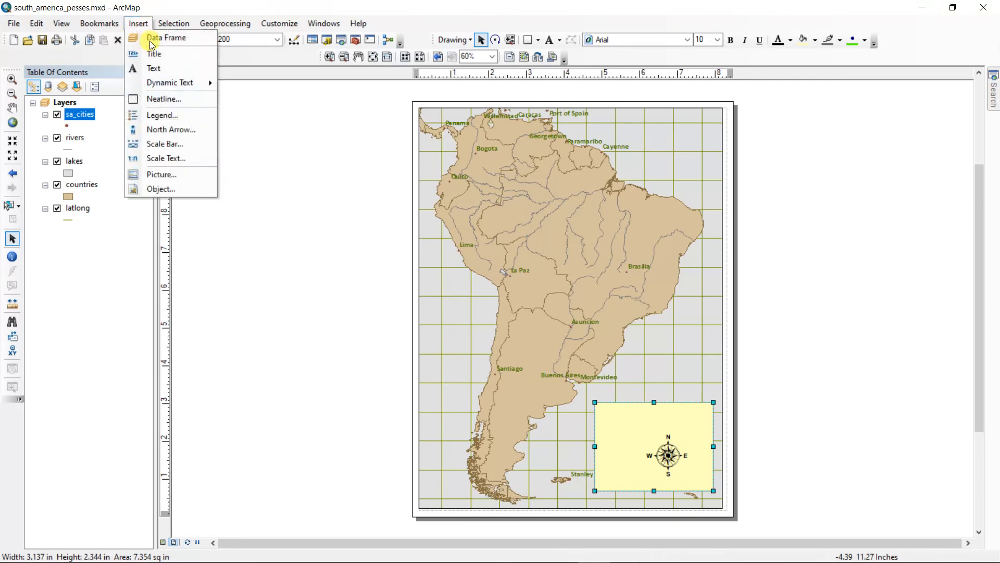
pyautogui.click(167, 158)
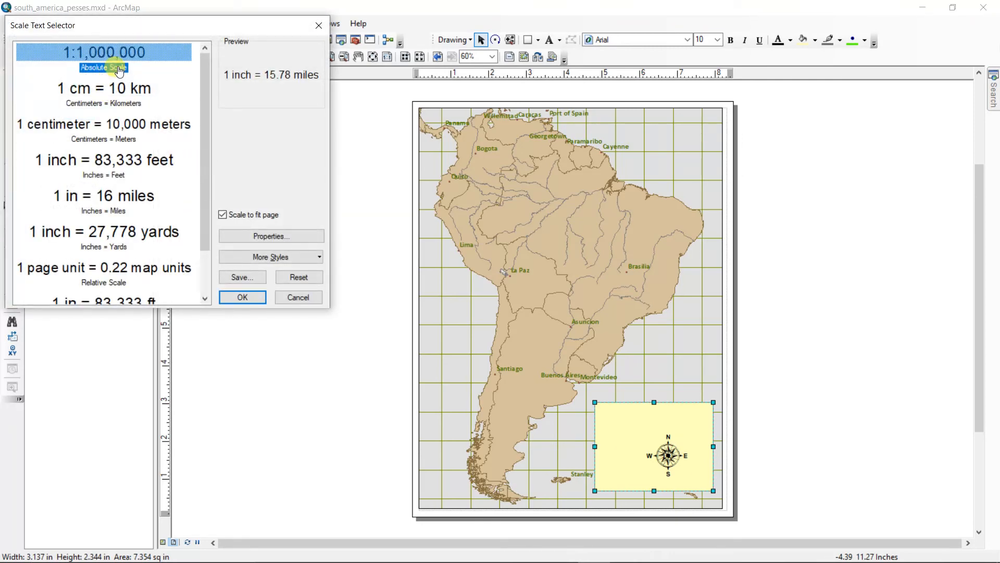
pyautogui.click(102, 57)
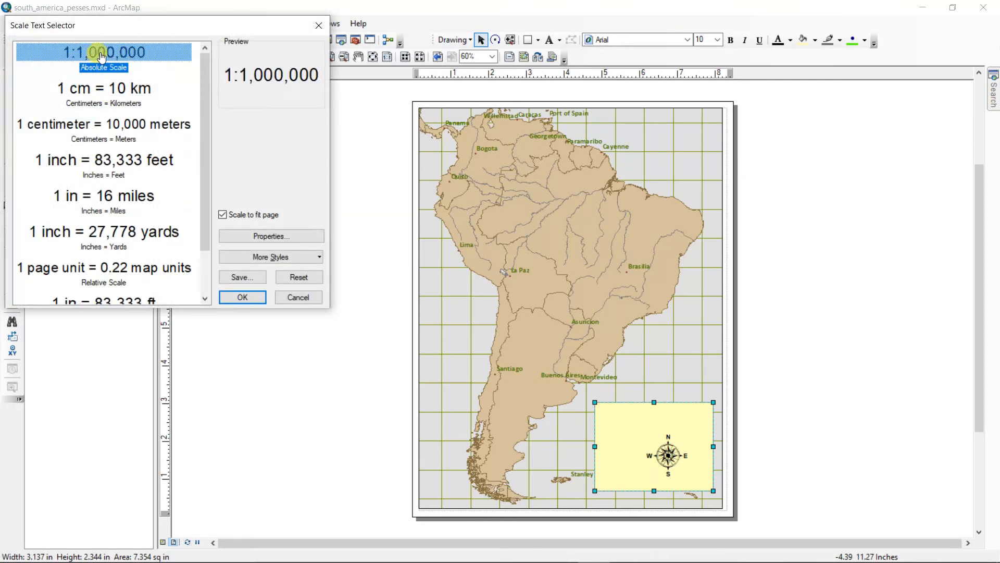
pyautogui.click(253, 296)
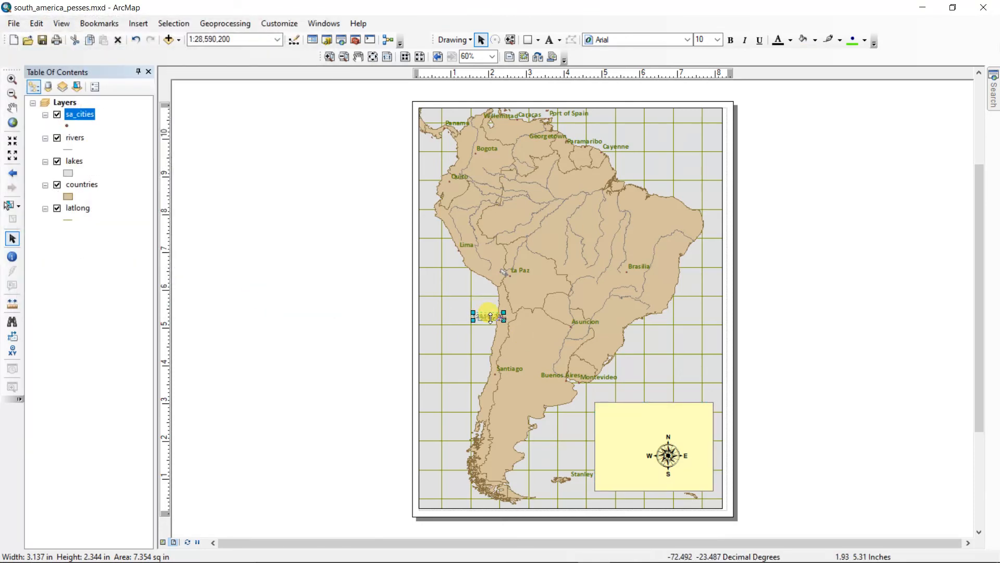
pyautogui.moveTo(483, 314); pyautogui.dragTo(629, 476)
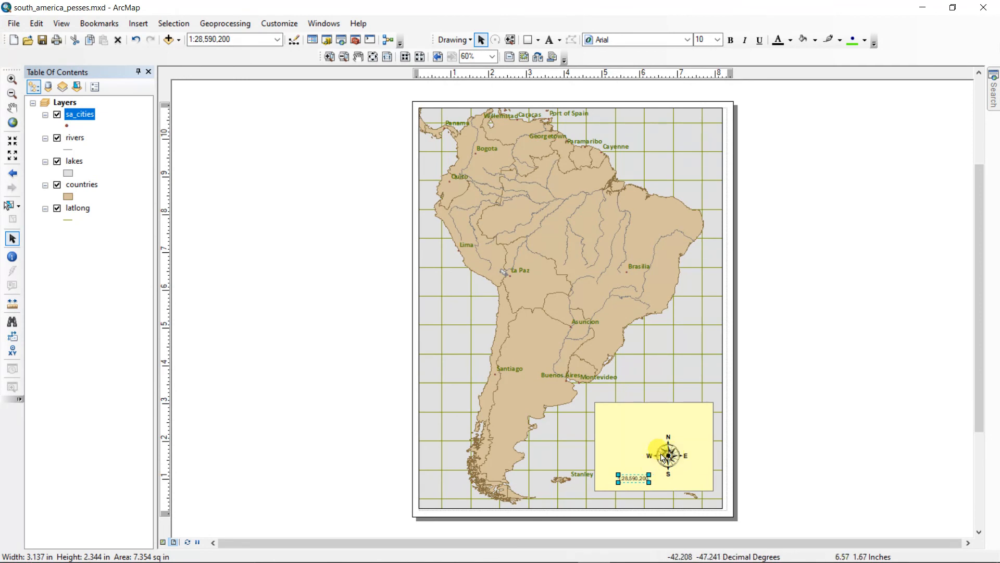
# - Change the fill color of the rectangle behind the north arrow to light gray
pyautogui.doubleClick(620, 425)
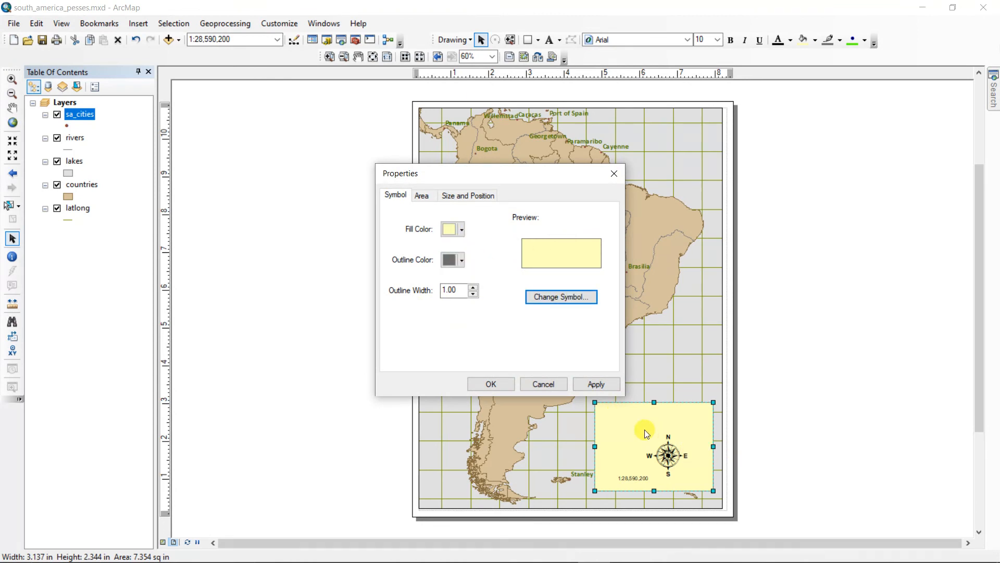
pyautogui.click(462, 231)
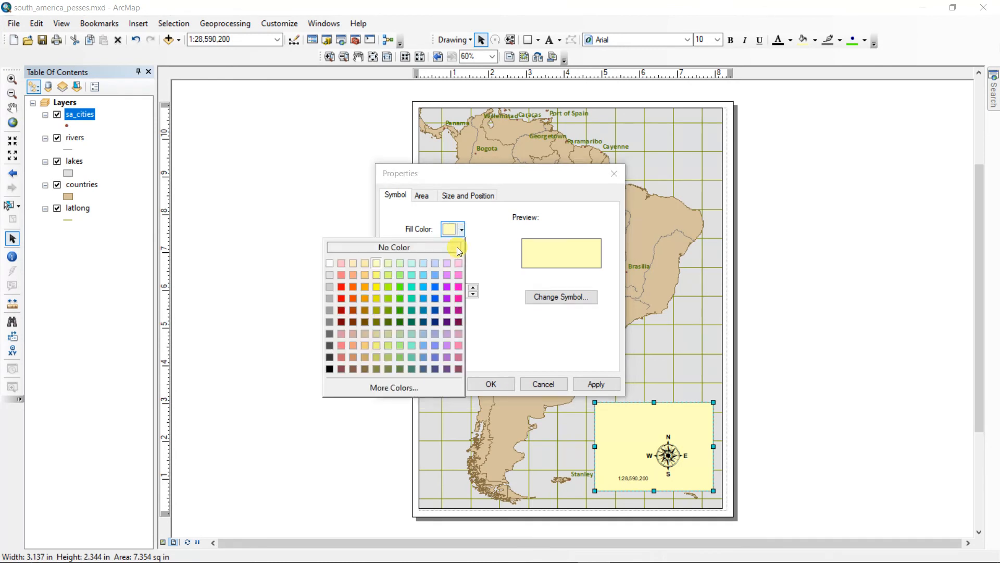
pyautogui.click(330, 284)
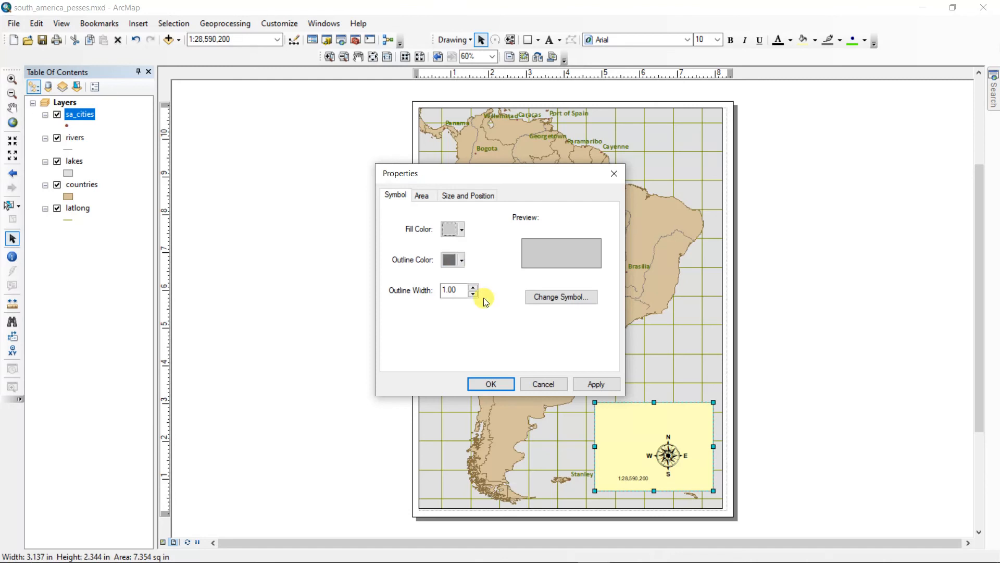
pyautogui.click(594, 383)
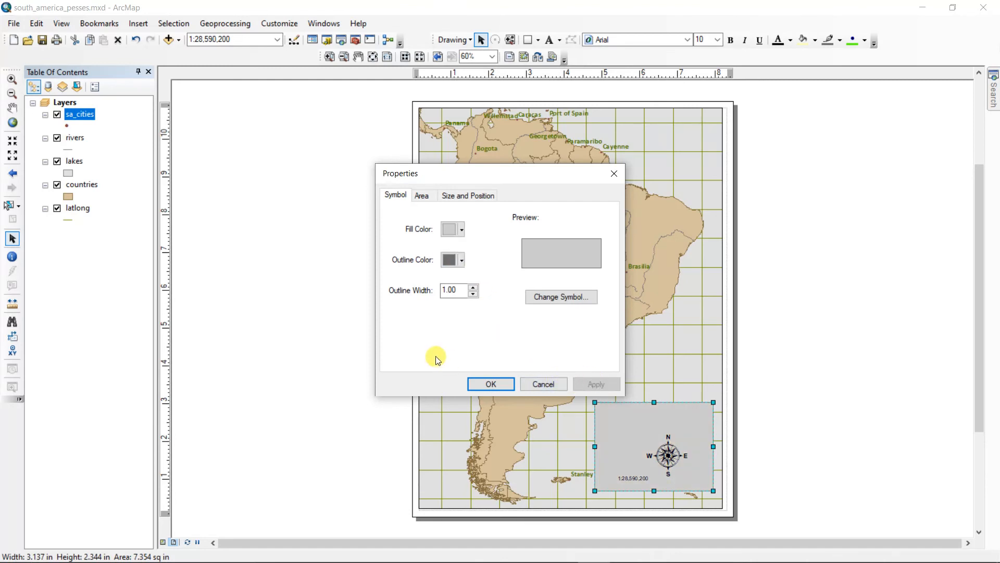
pyautogui.click(490, 383)
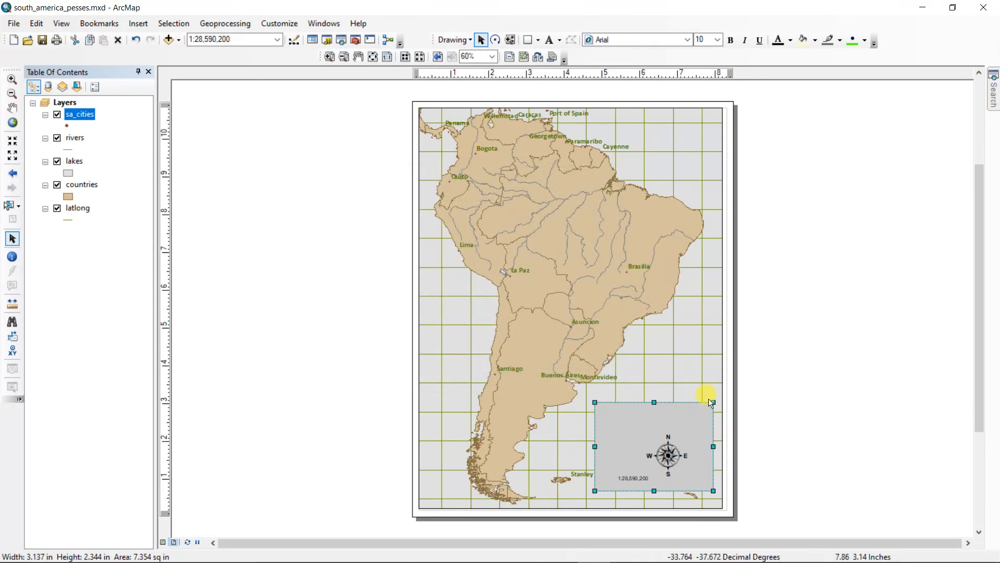
pyautogui.click(776, 391)
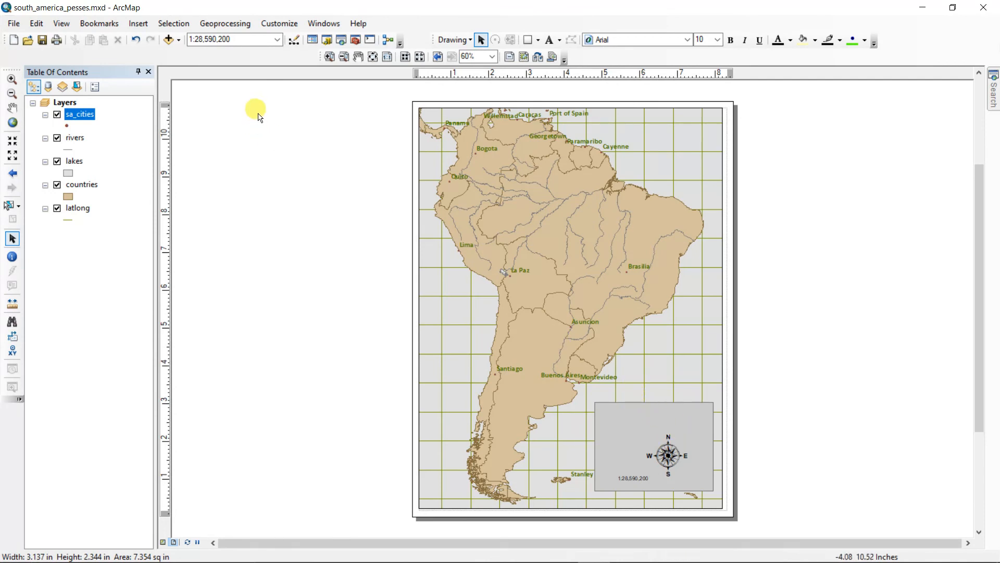
# - Add the text "South America" in the upper-left corner of the gray rectangle
pyautogui.click(551, 41)
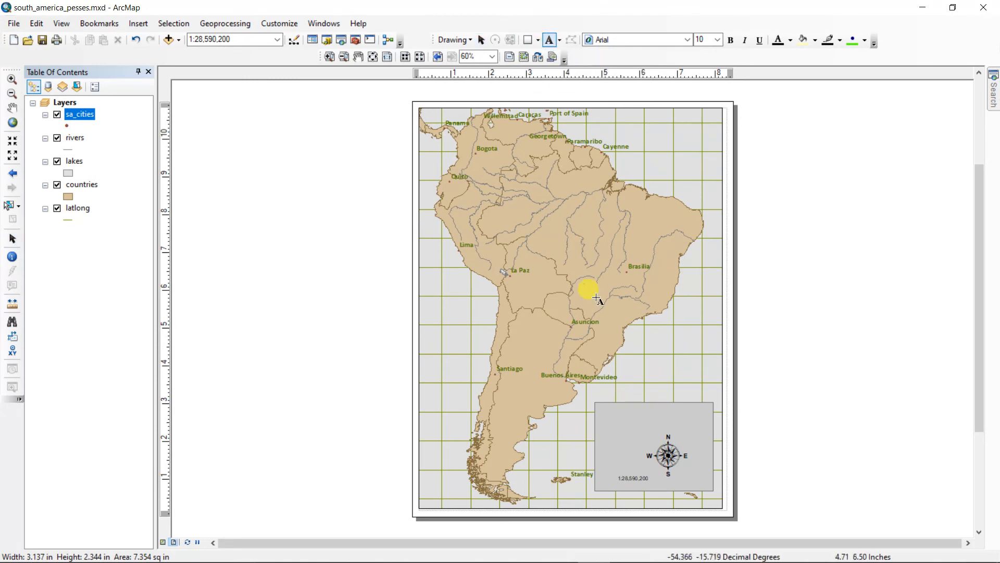
pyautogui.click(607, 414)
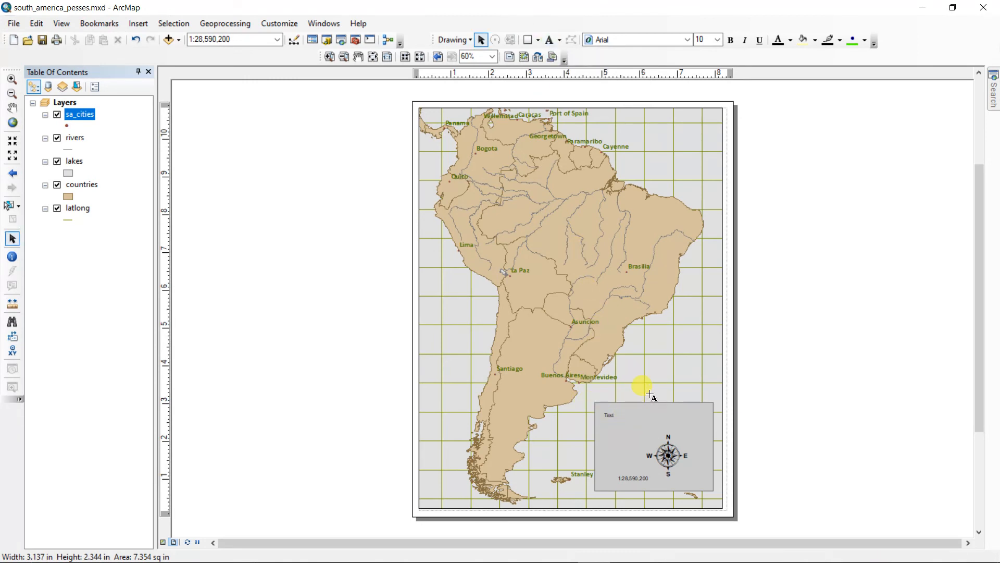
pyautogui.press('BackSpace')
pyautogui.write('South America')
pyautogui.press('Return')
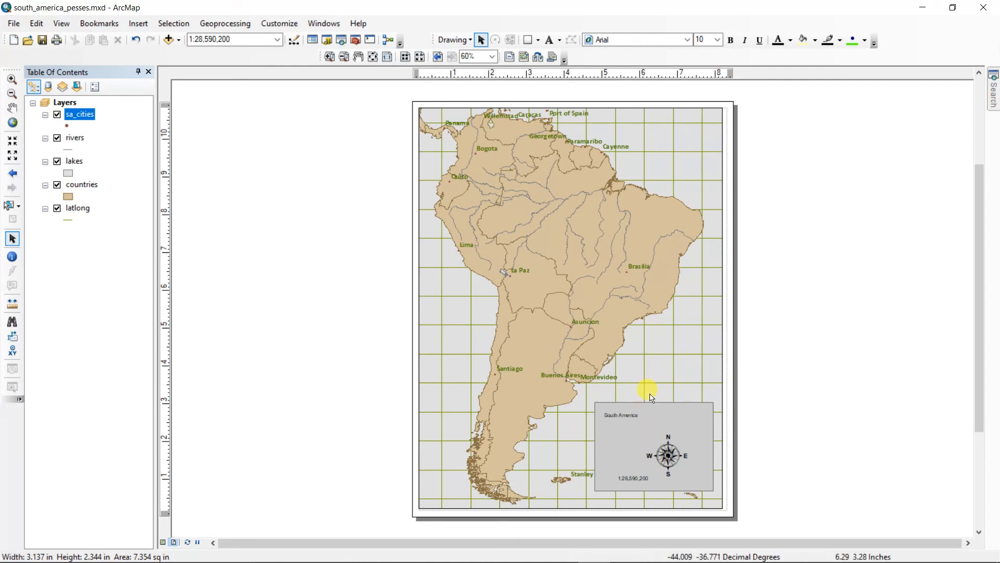
# - Change the font of the "South America" title text in the gray rectangle to Garamond Premr Pro
pyautogui.doubleClick(623, 416)
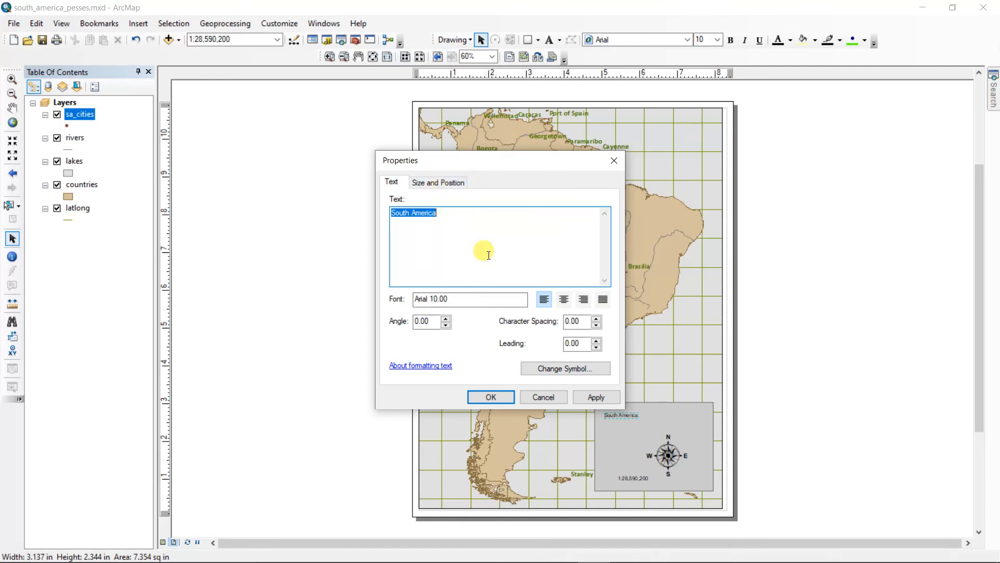
pyautogui.click(442, 213)
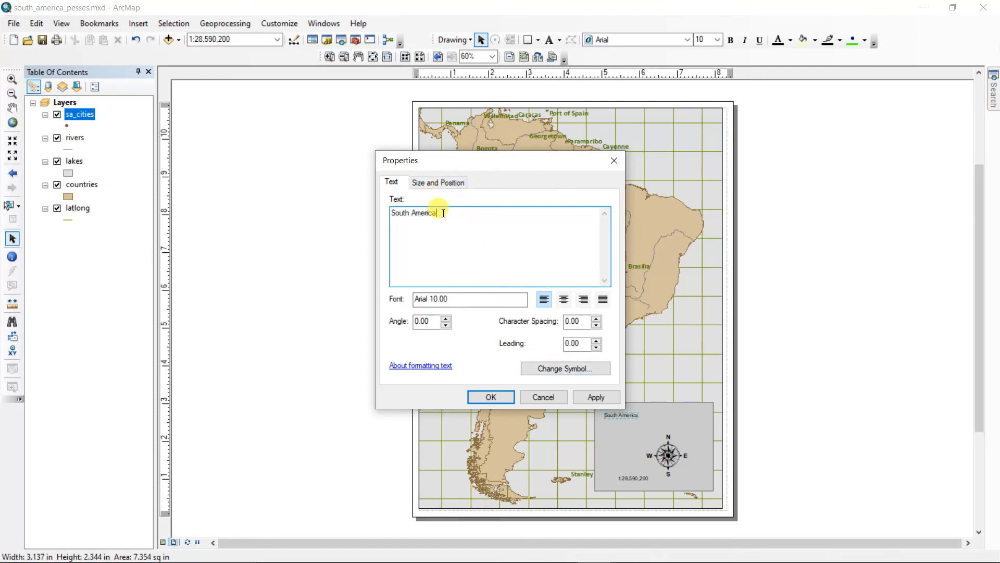
pyautogui.press('BackSpace')
pyautogui.write('o')
pyautogui.press('BackSpace')
pyautogui.press('BackSpace')
pyautogui.write('a')
pyautogui.click(558, 371)
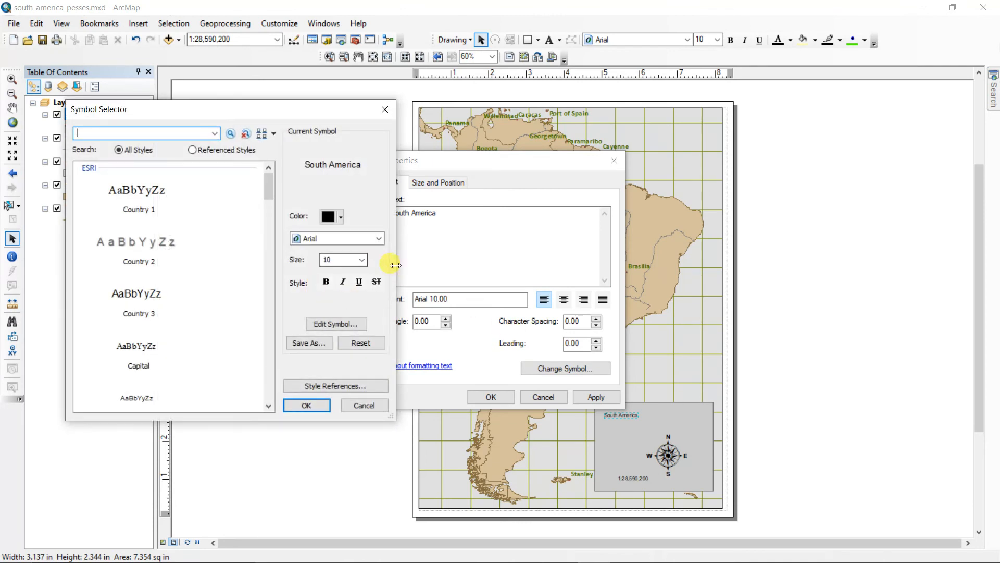
pyautogui.click(379, 239)
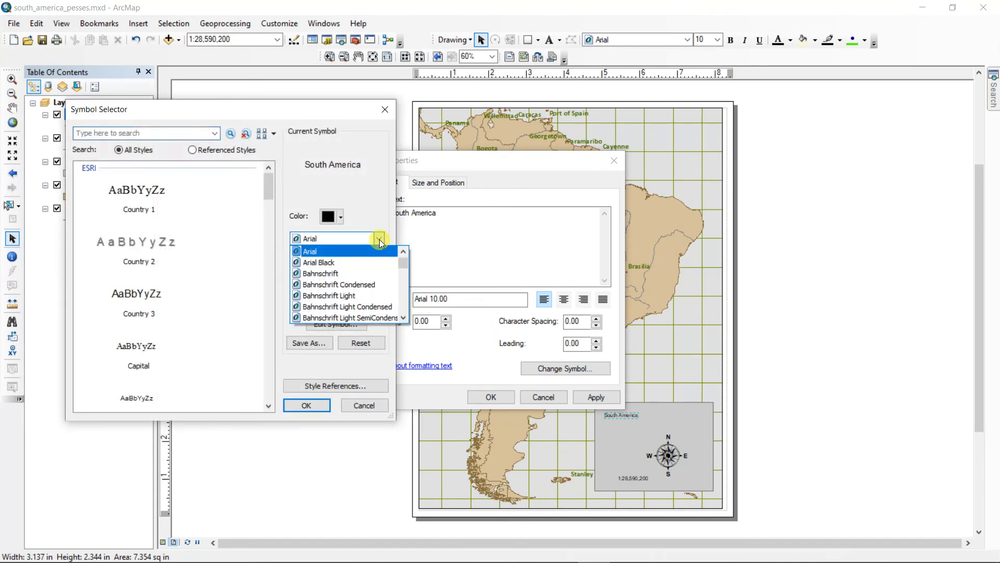
pyautogui.scroll(-6, 365, 286)
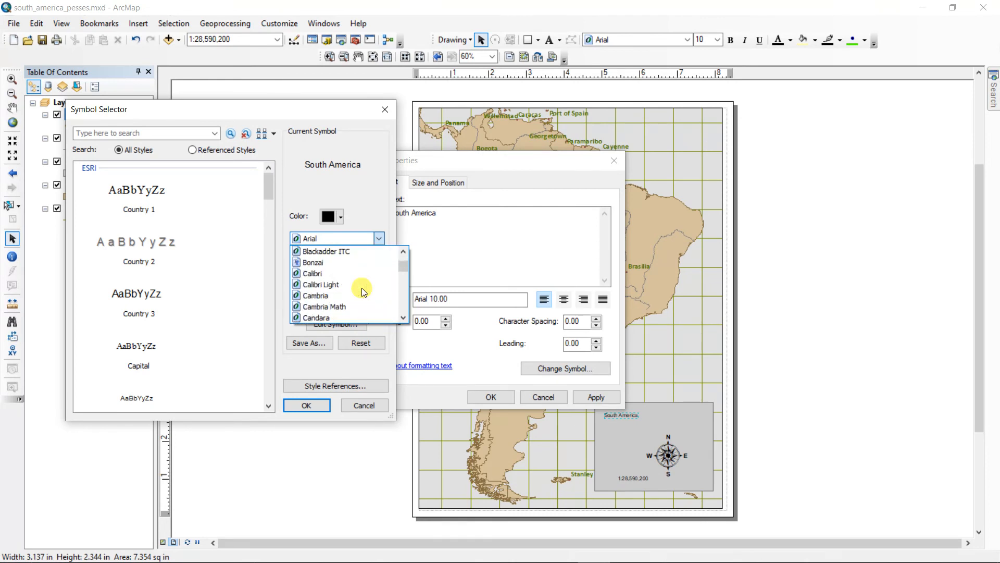
pyautogui.scroll(-1, 363, 290)
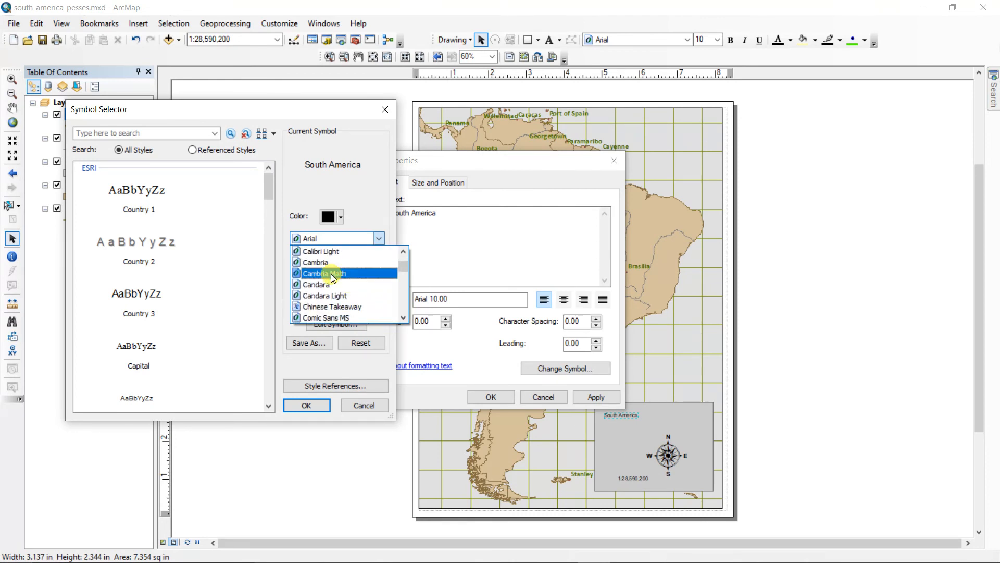
pyautogui.scroll(-2, 339, 284)
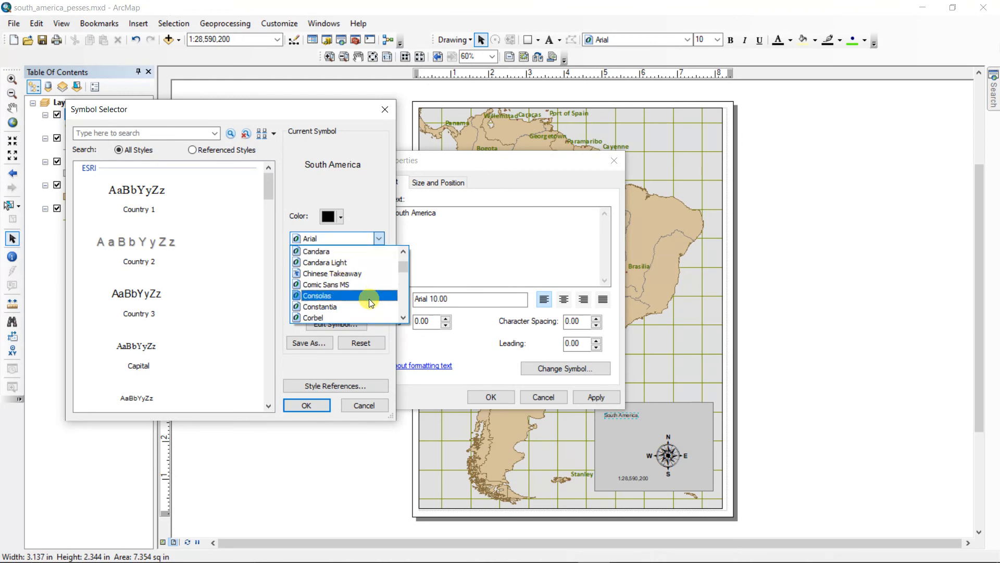
pyautogui.scroll(-1, 371, 309)
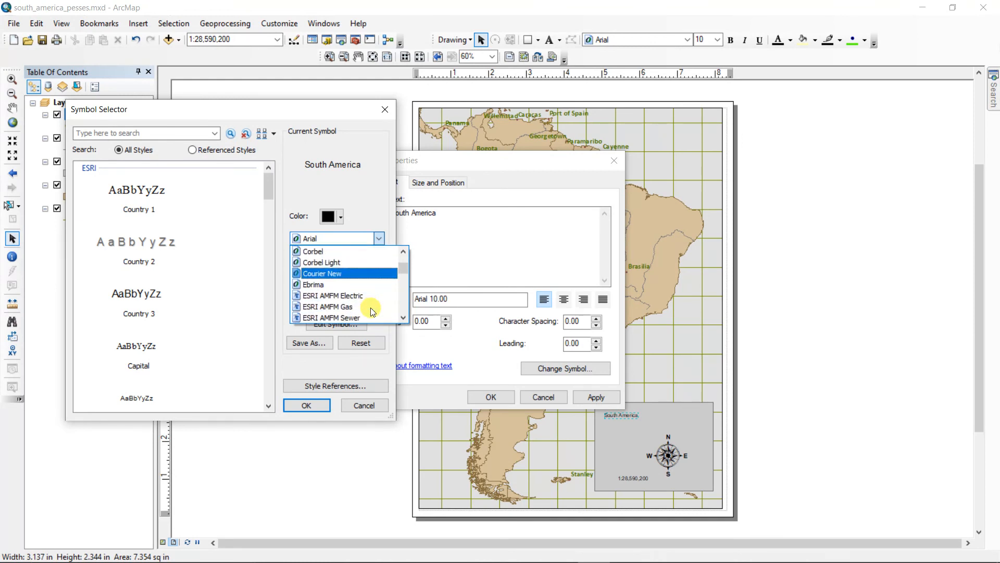
pyautogui.scroll(-10, 372, 310)
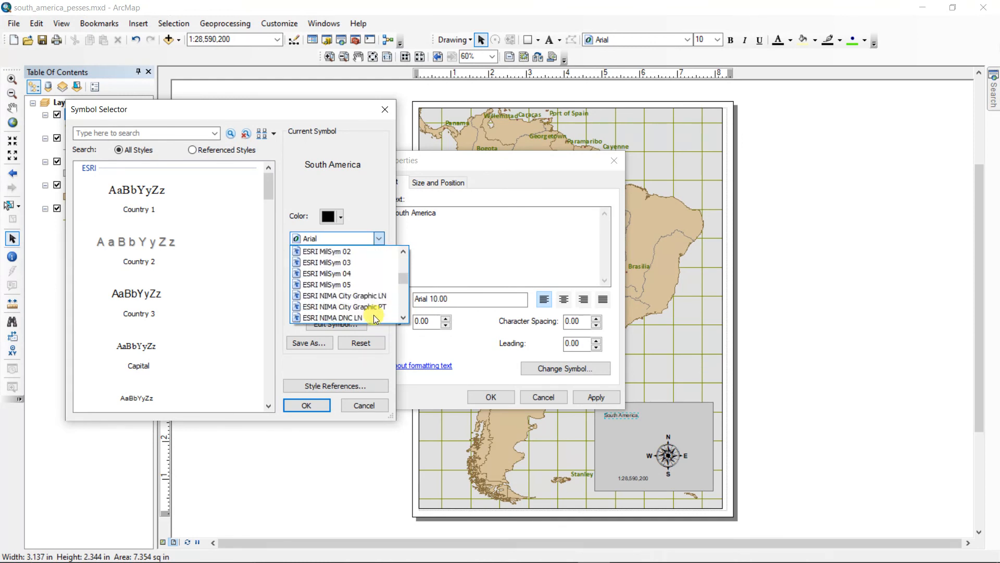
pyautogui.scroll(-10, 374, 314)
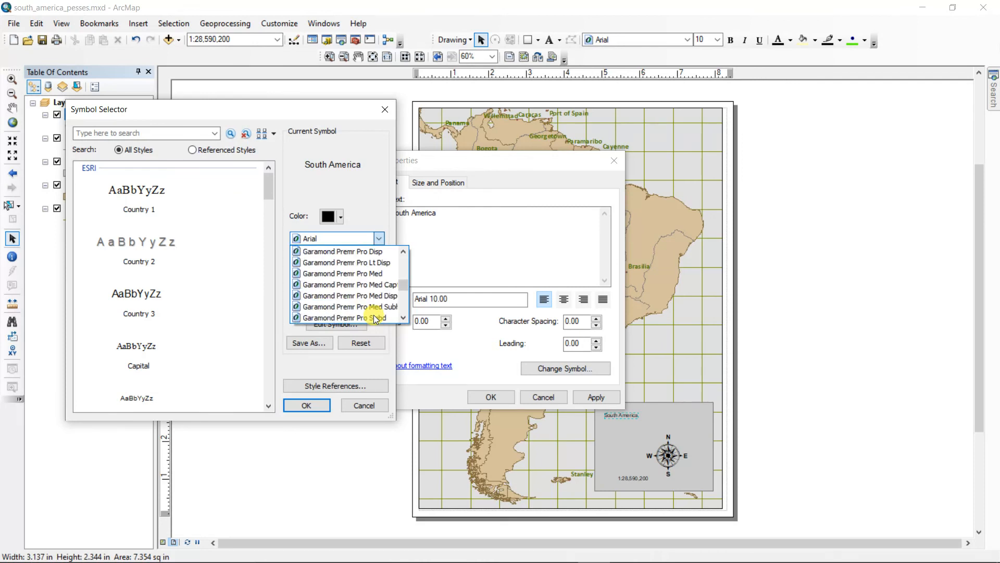
pyautogui.click(403, 252)
pyautogui.click(404, 252)
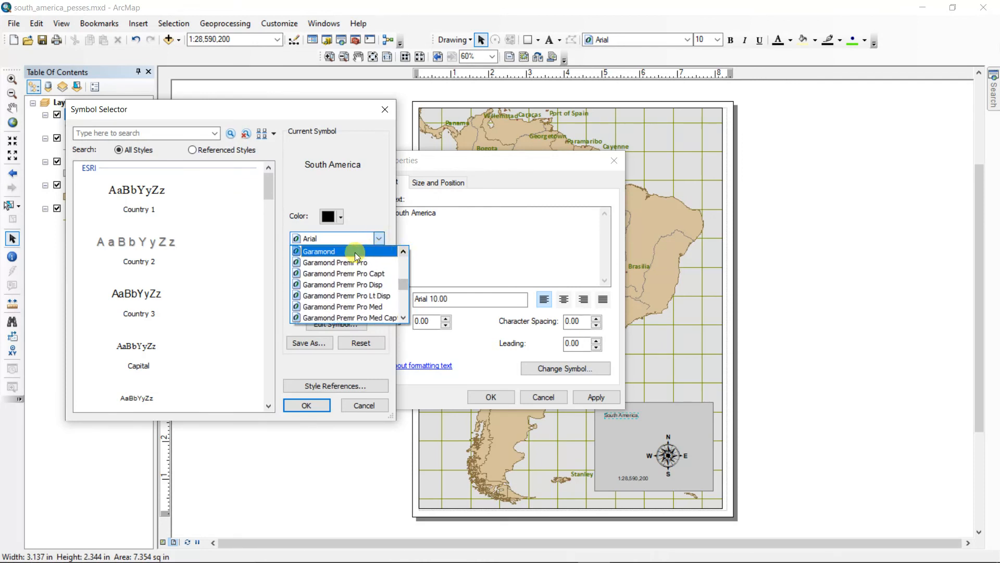
pyautogui.click(355, 257)
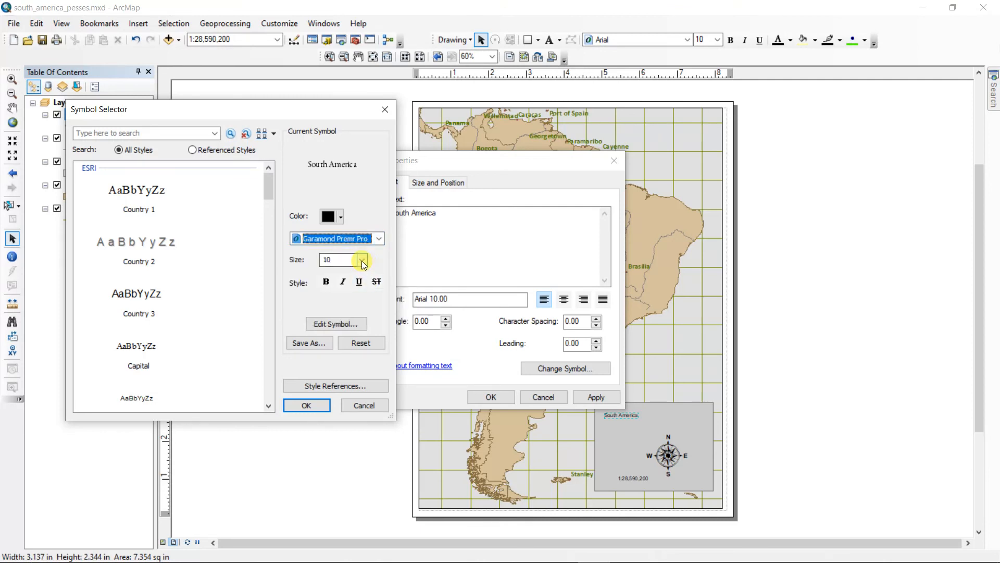
# - Set the "South America" title's font size to 20 and apply the text changes
pyautogui.click(362, 260)
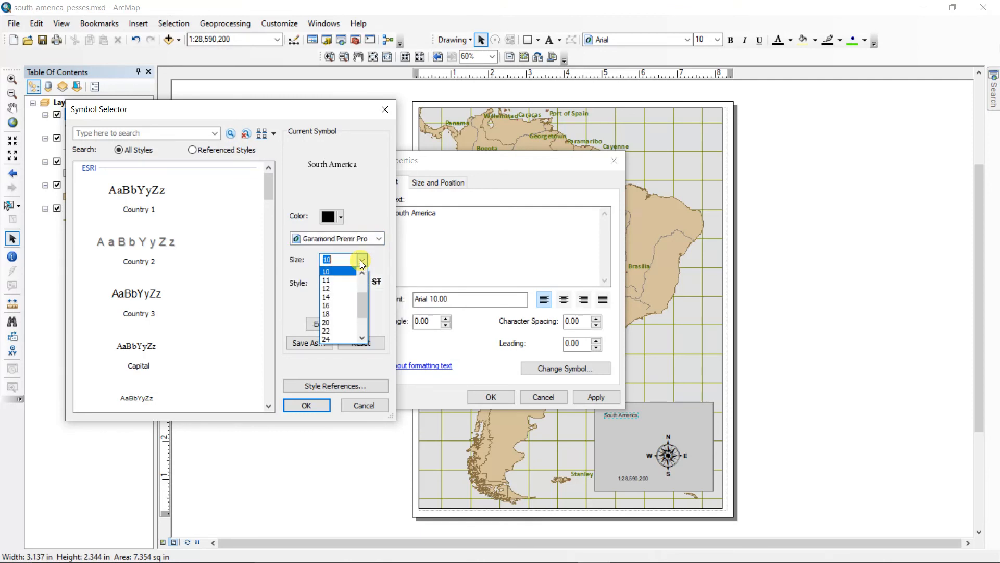
pyautogui.click(339, 323)
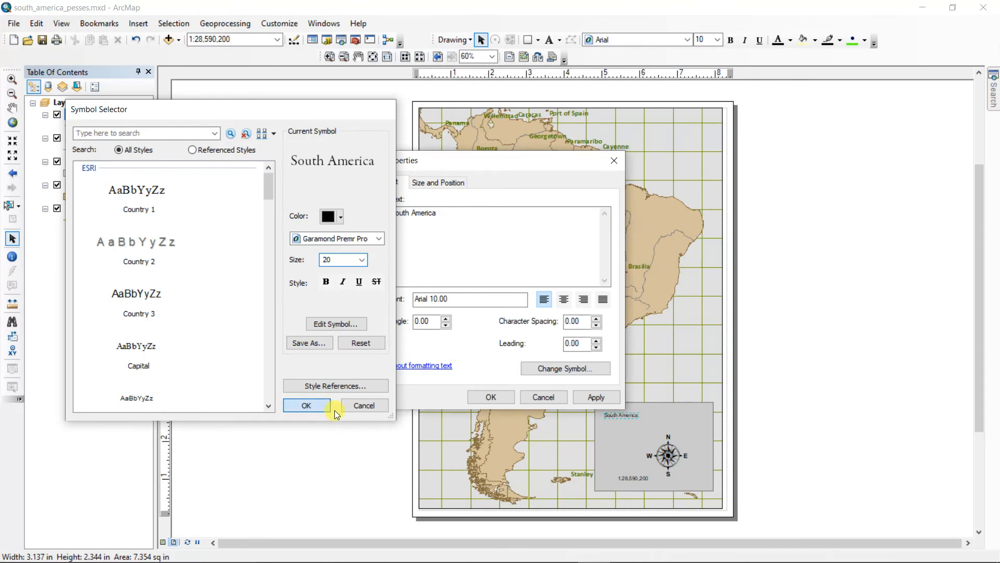
pyautogui.click(328, 408)
pyautogui.click(607, 399)
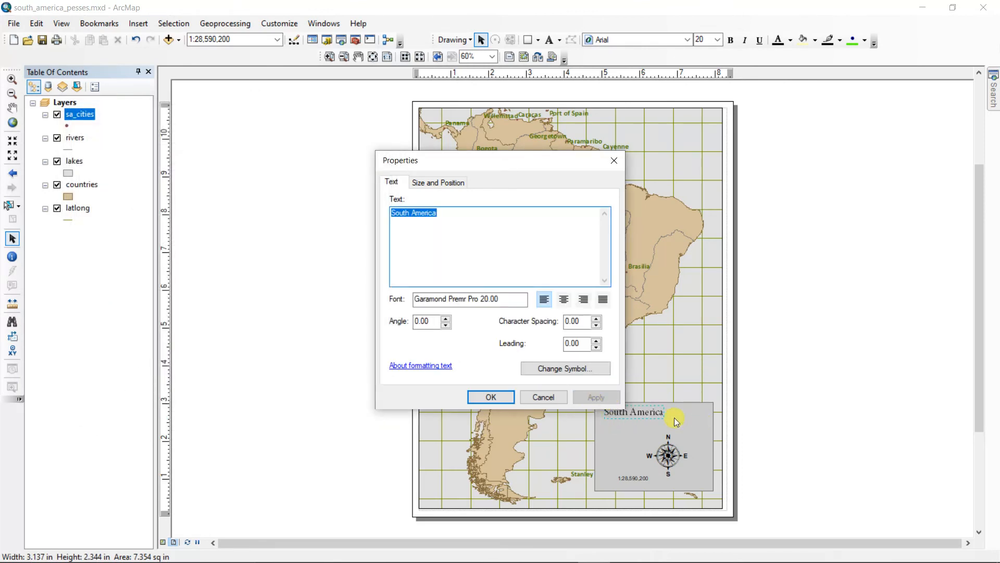
pyautogui.click(492, 397)
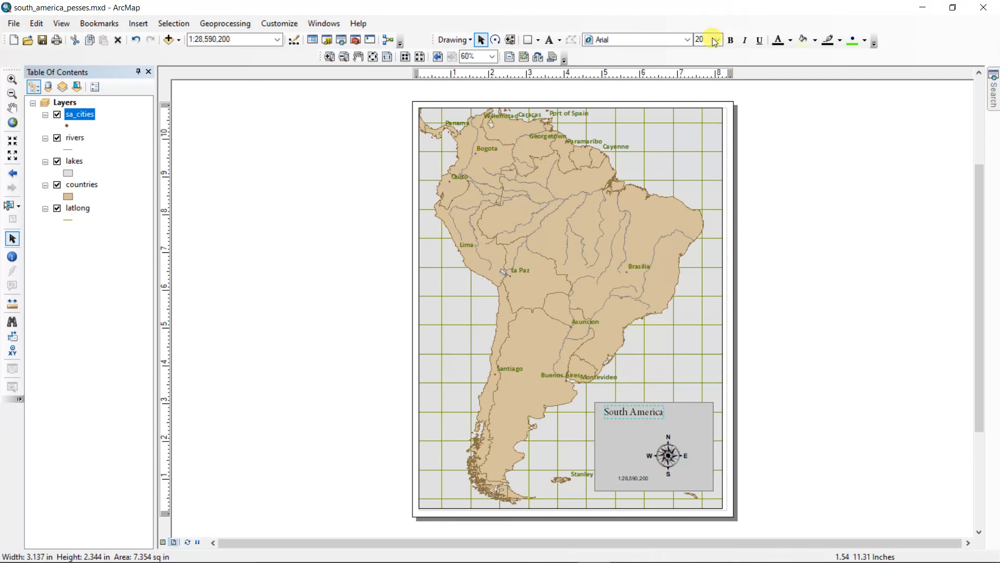
# - Add the text "Your Name" inside the gray rectangle, just below the "South America" title
pyautogui.click(550, 39)
pyautogui.click(618, 427)
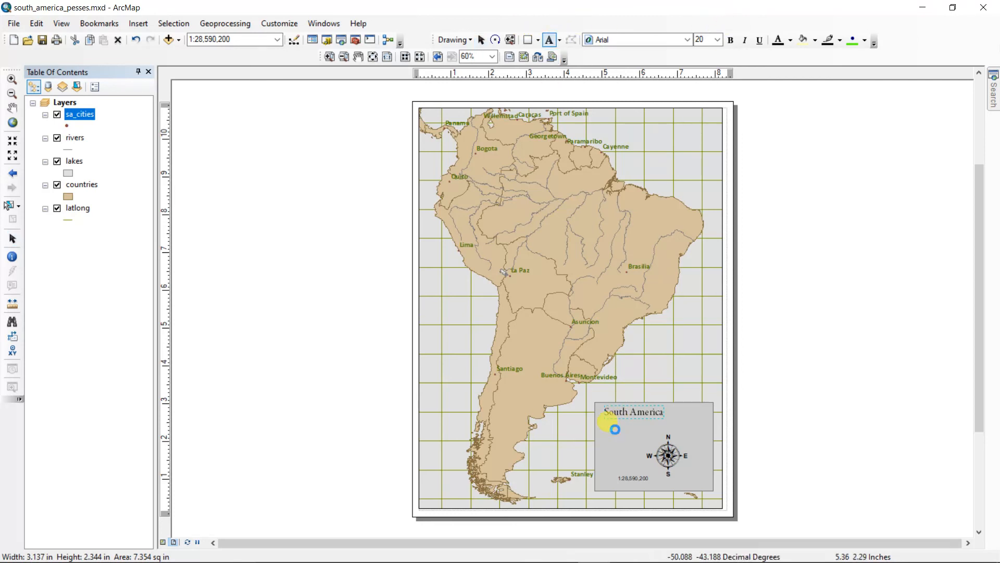
pyautogui.press('BackSpace')
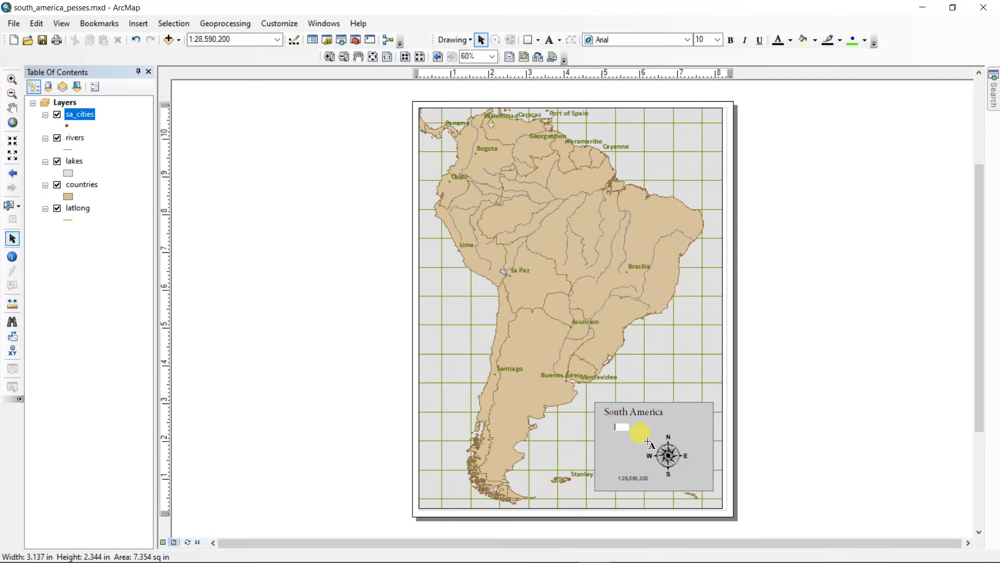
pyautogui.write('Your Name')
pyautogui.press('Return')
pyautogui.click(640, 433)
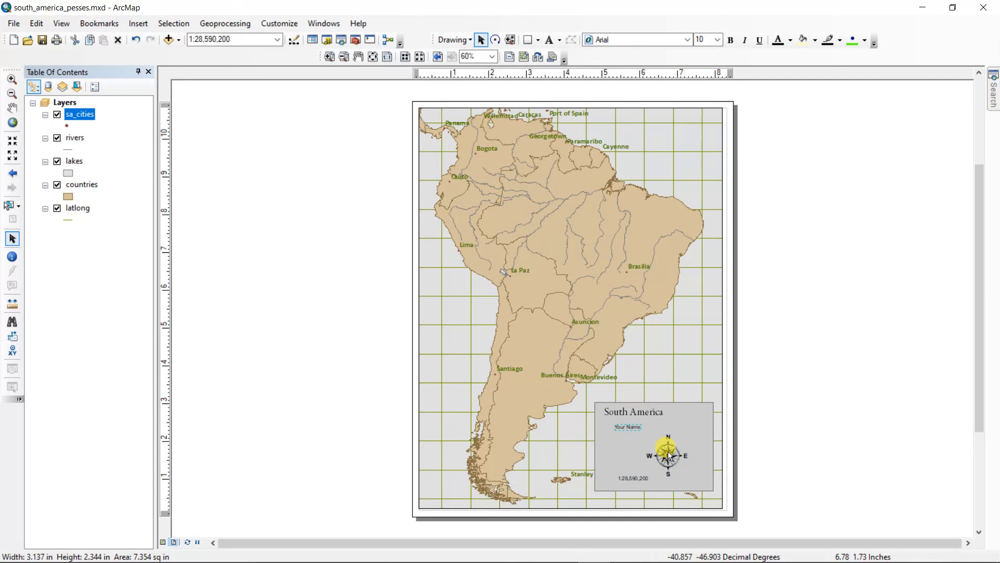
# - Save the map document
pyautogui.click(145, 26)
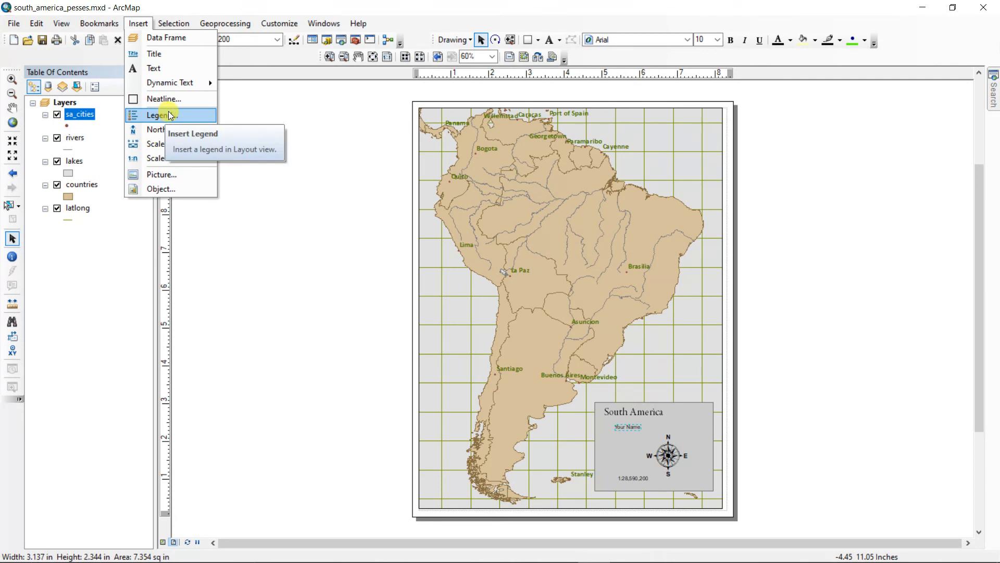
pyautogui.click(347, 4)
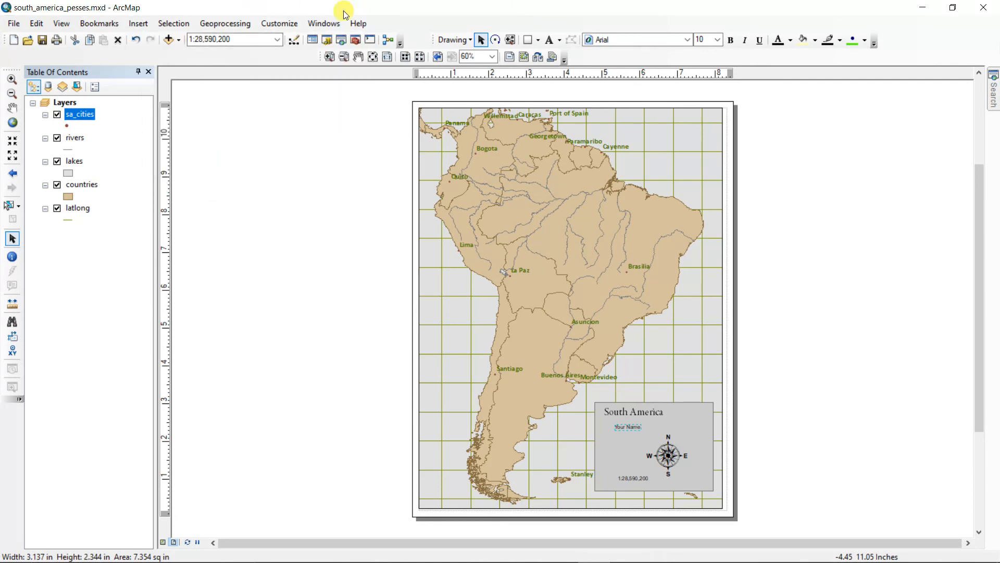
pyautogui.click(42, 40)
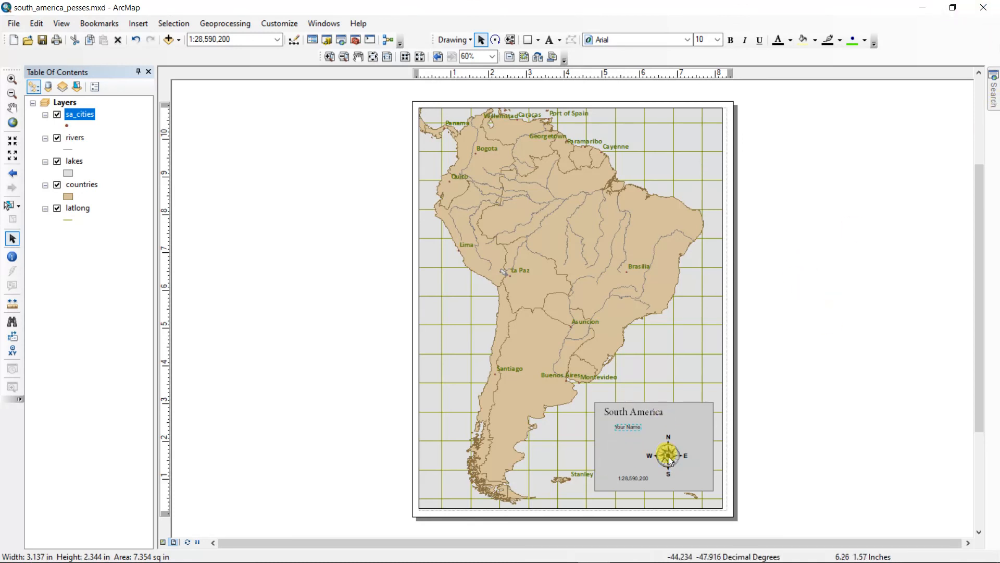
# - Shrink the gray rectangle from its upper-right corner to about two-thirds of its height and move the title into its upper-left corner
pyautogui.click(693, 427)
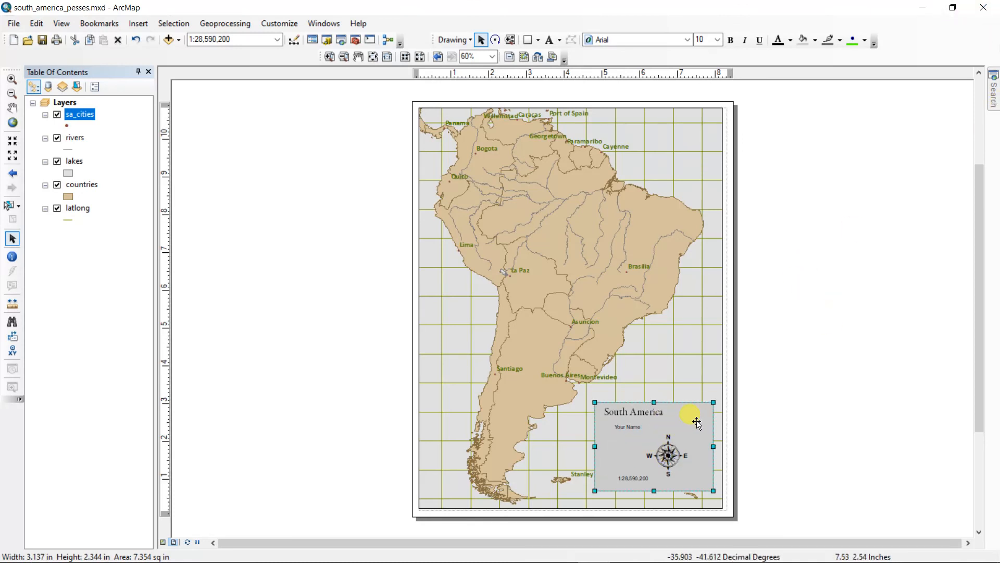
pyautogui.moveTo(714, 402); pyautogui.dragTo(705, 433)
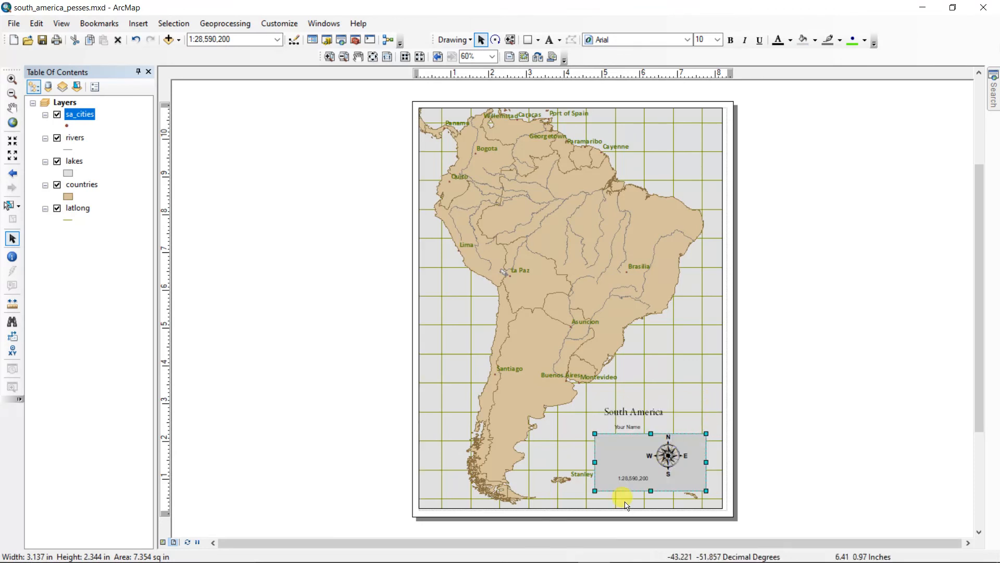
pyautogui.moveTo(620, 417); pyautogui.dragTo(614, 446)
# - Shrink the north arrow into the rectangle's lower-right corner and move the "Your Name" text beneath the title
pyautogui.click(664, 452)
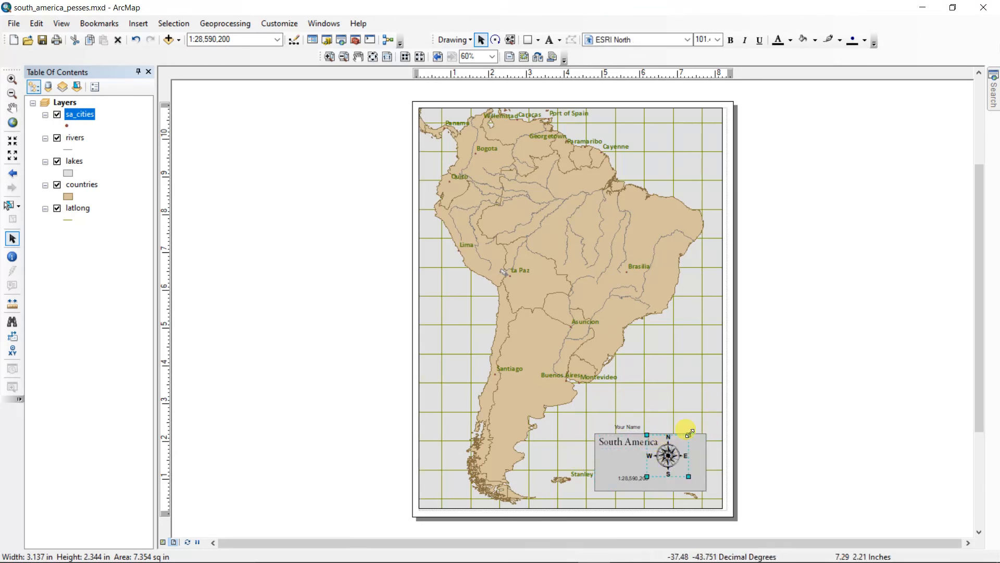
pyautogui.moveTo(677, 448); pyautogui.dragTo(689, 468)
pyautogui.click(629, 426)
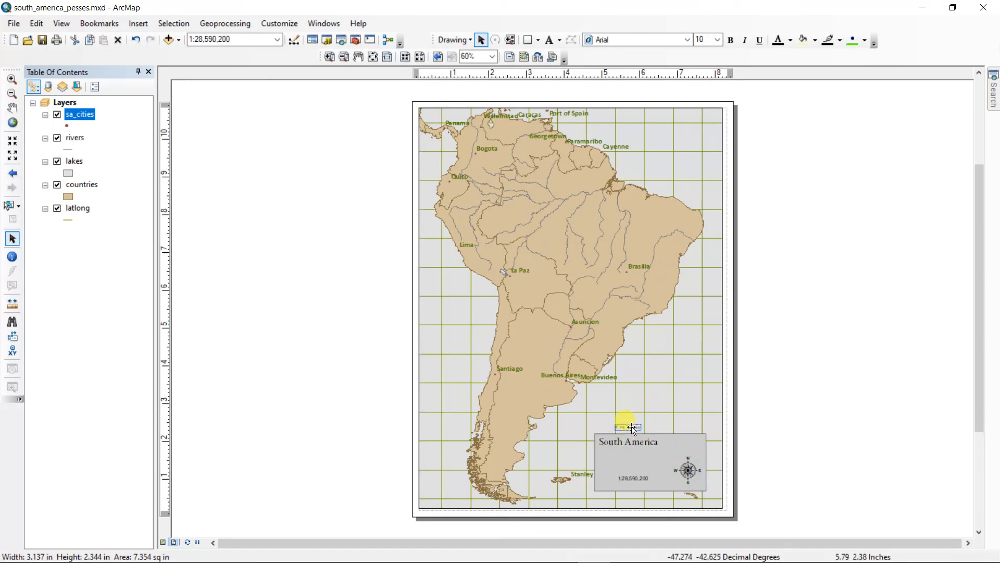
pyautogui.moveTo(629, 426); pyautogui.dragTo(624, 456)
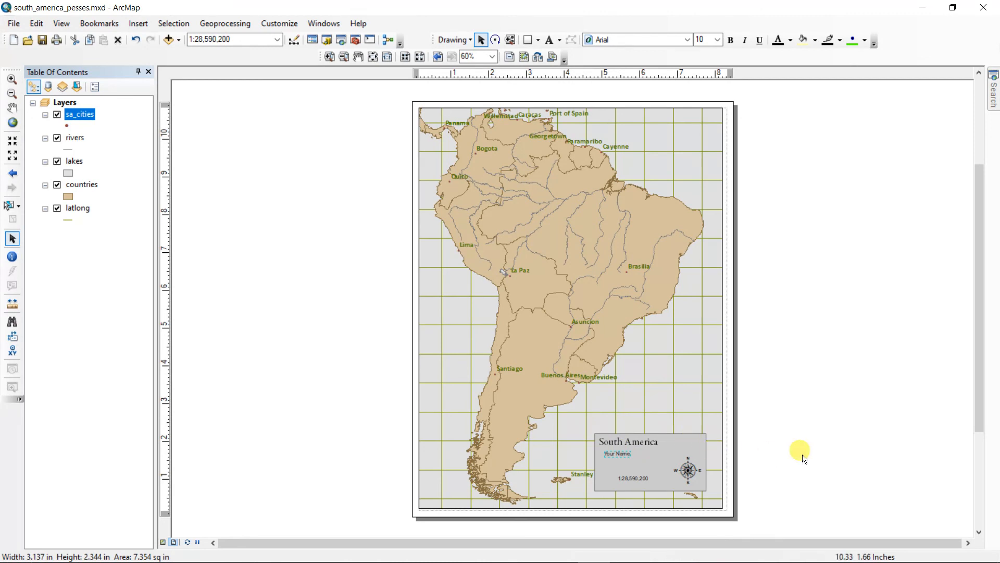
# - Move the gray rectangle together with its texts and north arrow up above Stanley, and nudge the rectangle alone slightly up and right
pyautogui.keyDown('shift'); pyautogui.click(633, 441); pyautogui.keyUp('shift')
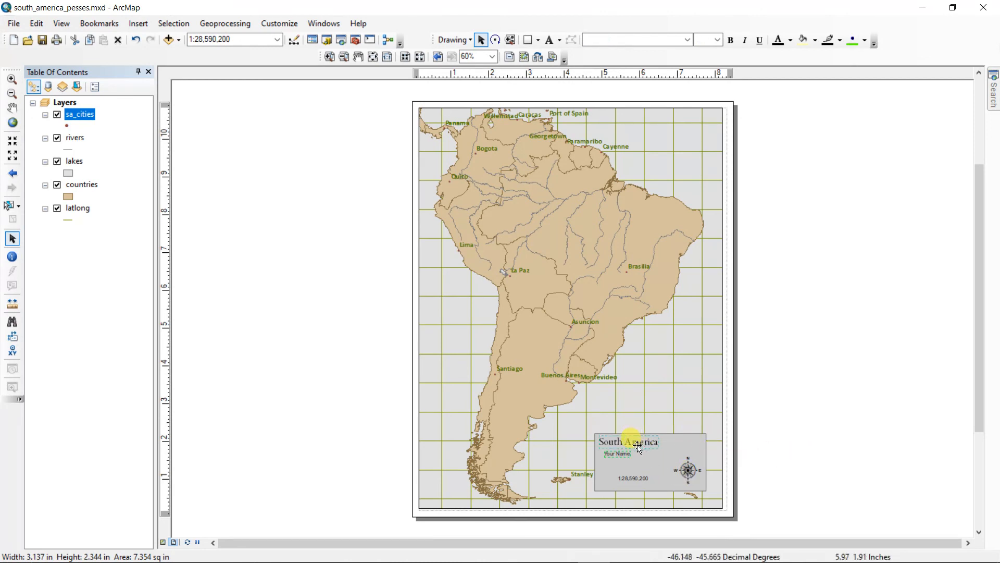
pyautogui.keyDown('shift'); pyautogui.click(632, 479); pyautogui.keyUp('shift')
pyautogui.keyDown('shift'); pyautogui.click(689, 469); pyautogui.keyUp('shift')
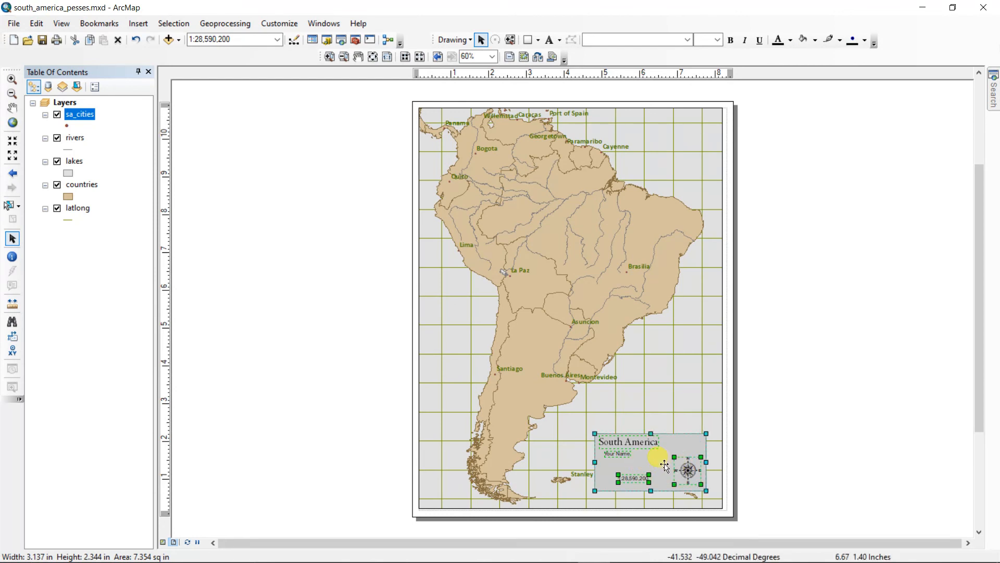
pyautogui.click(657, 461)
pyautogui.moveTo(656, 461); pyautogui.dragTo(653, 432)
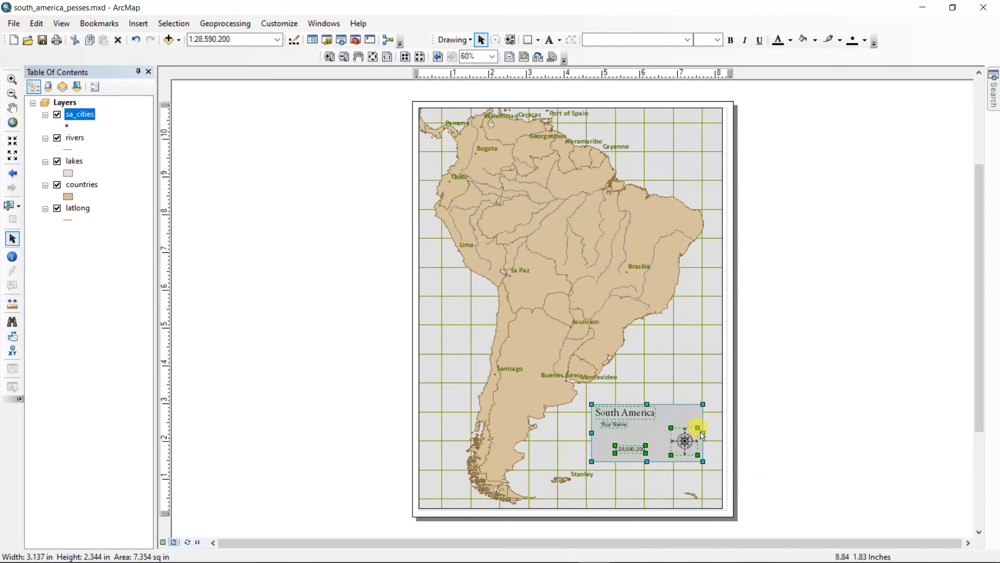
pyautogui.click(831, 408)
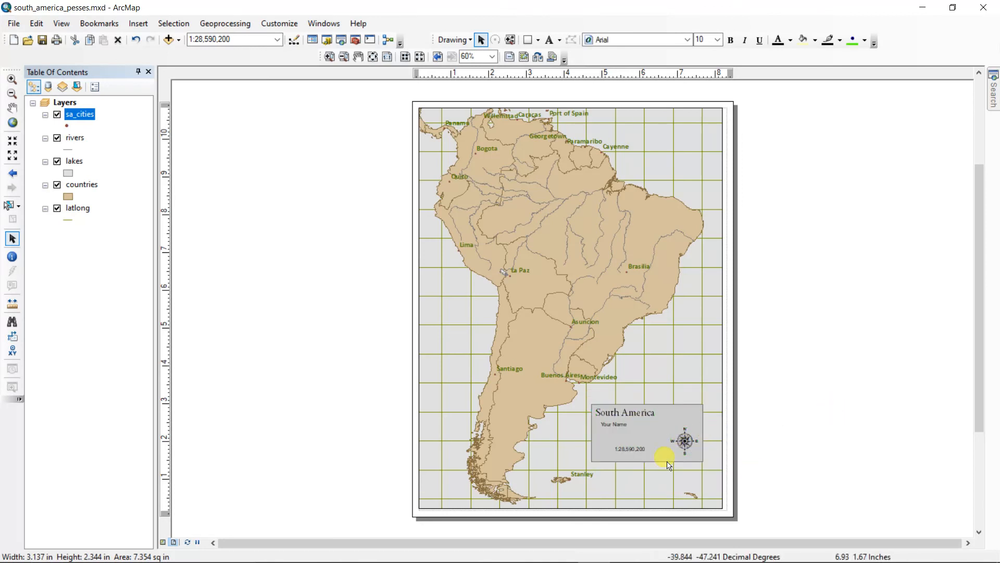
pyautogui.click(668, 404)
pyautogui.moveTo(668, 404); pyautogui.dragTo(655, 432)
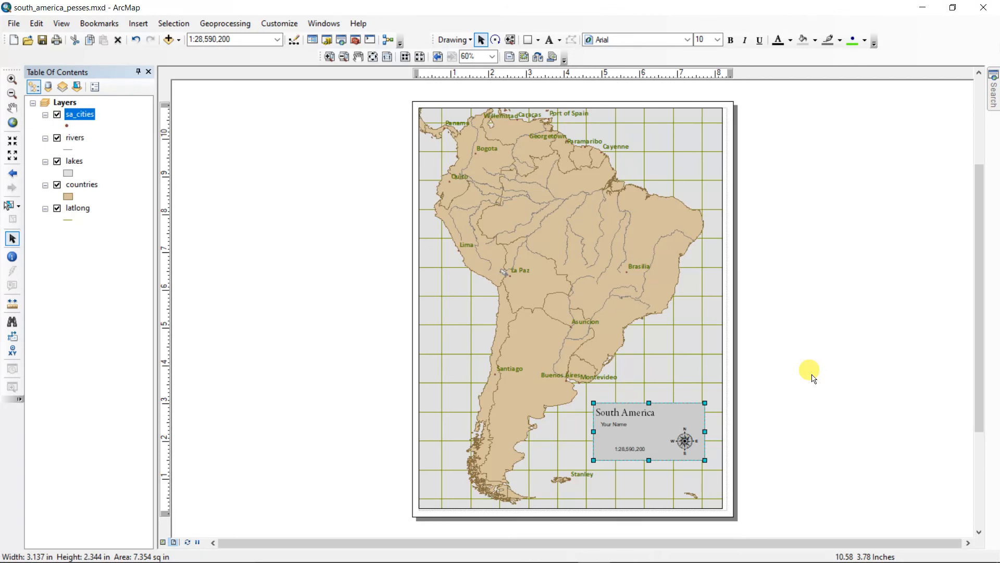
# - Export the map layout as a PDF into the south_america folder, keeping the suggested file name
pyautogui.click(16, 24)
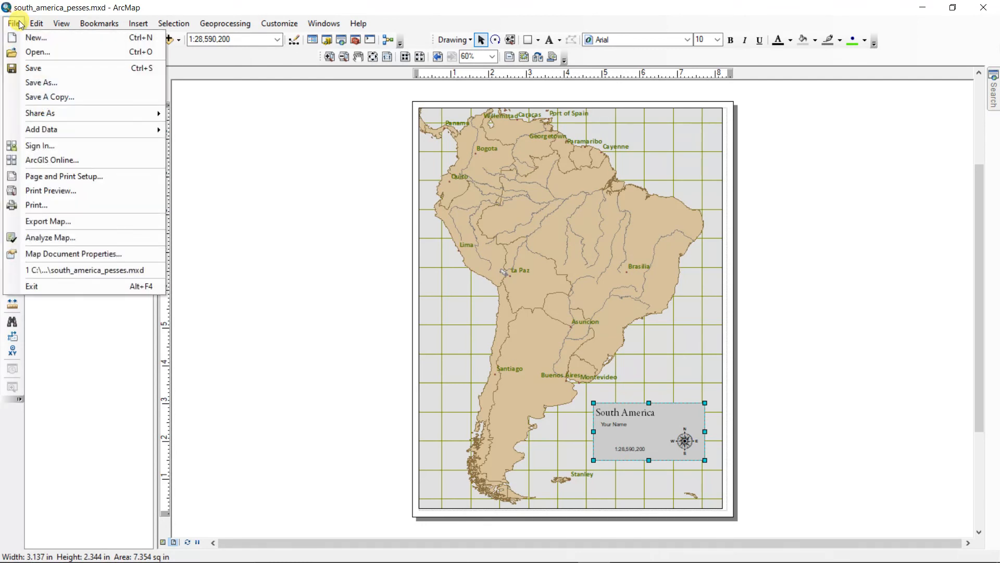
pyautogui.click(32, 223)
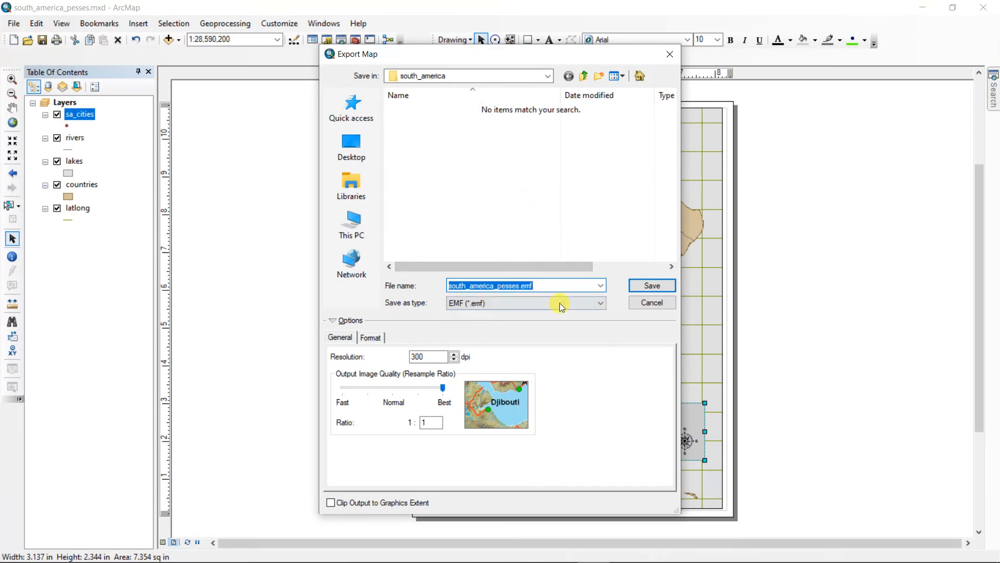
pyautogui.click(600, 304)
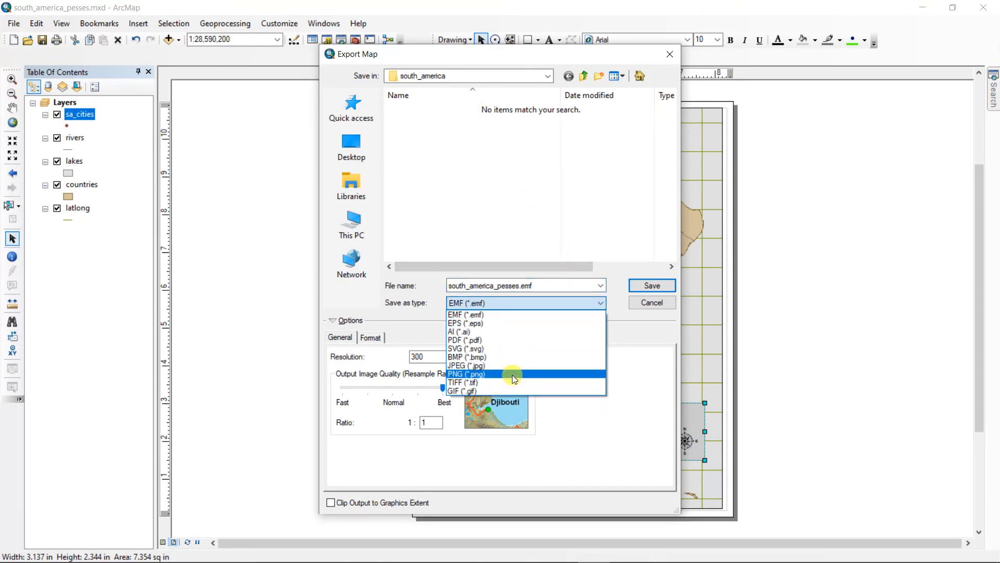
pyautogui.click(486, 341)
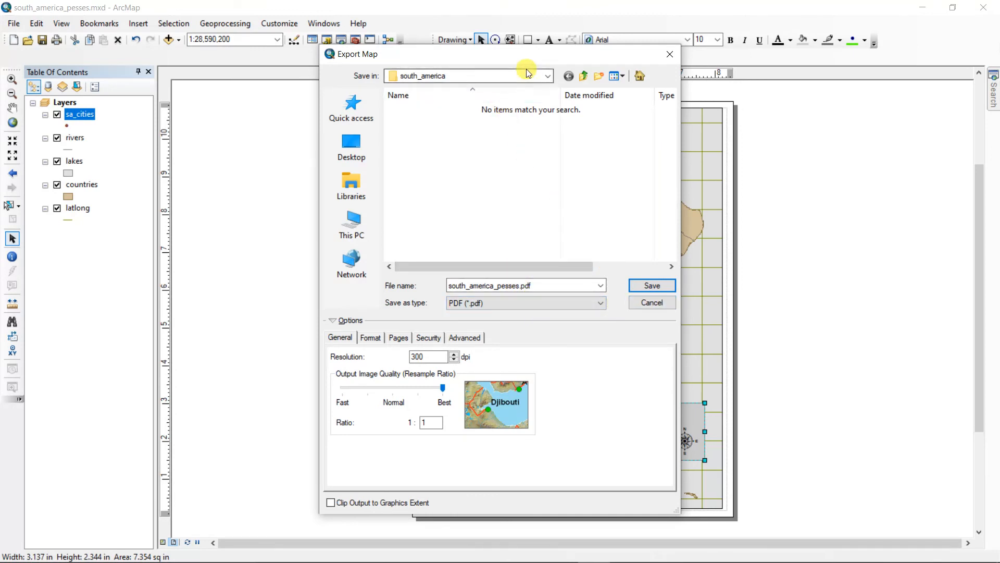
pyautogui.click(547, 76)
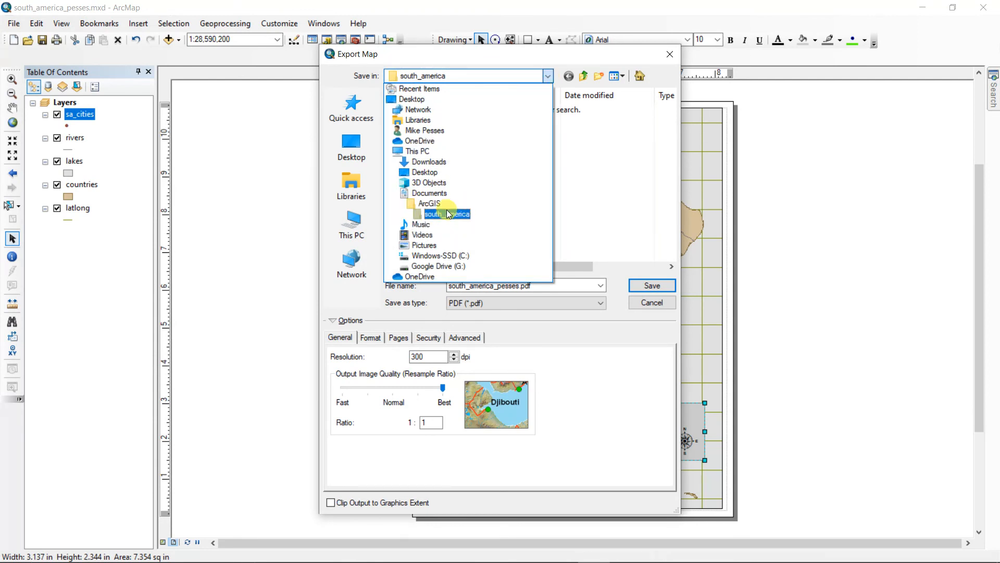
pyautogui.click(617, 54)
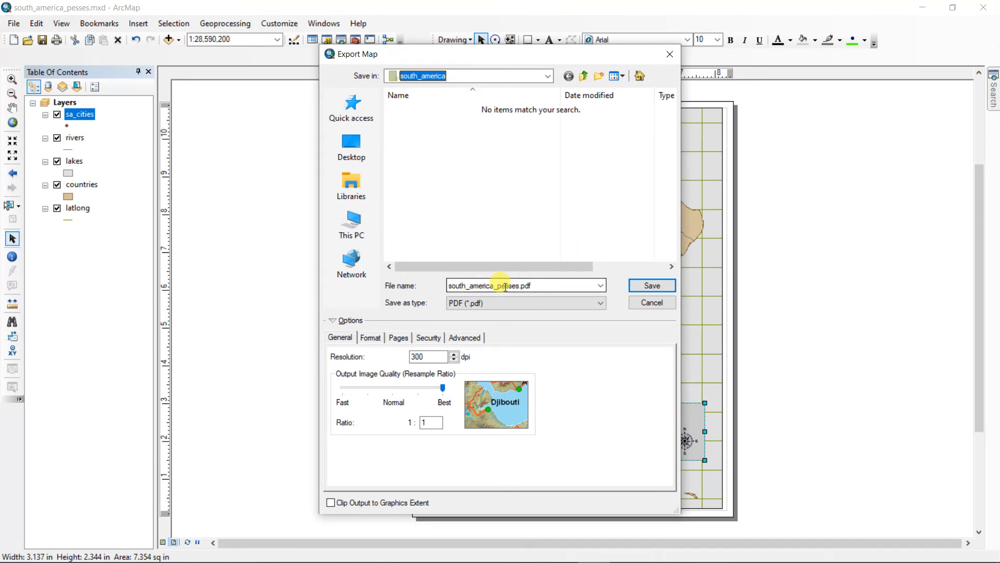
pyautogui.click(660, 286)
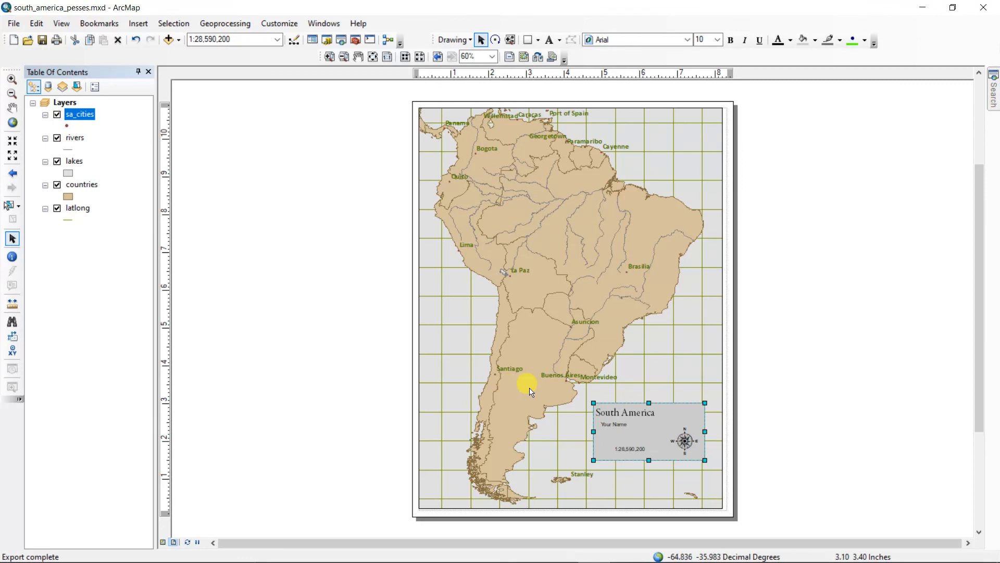
# - Restore the map window to a smaller size, show the Catalog and refresh its Home - ArcGIS\South_america folder
pyautogui.click(955, 9)
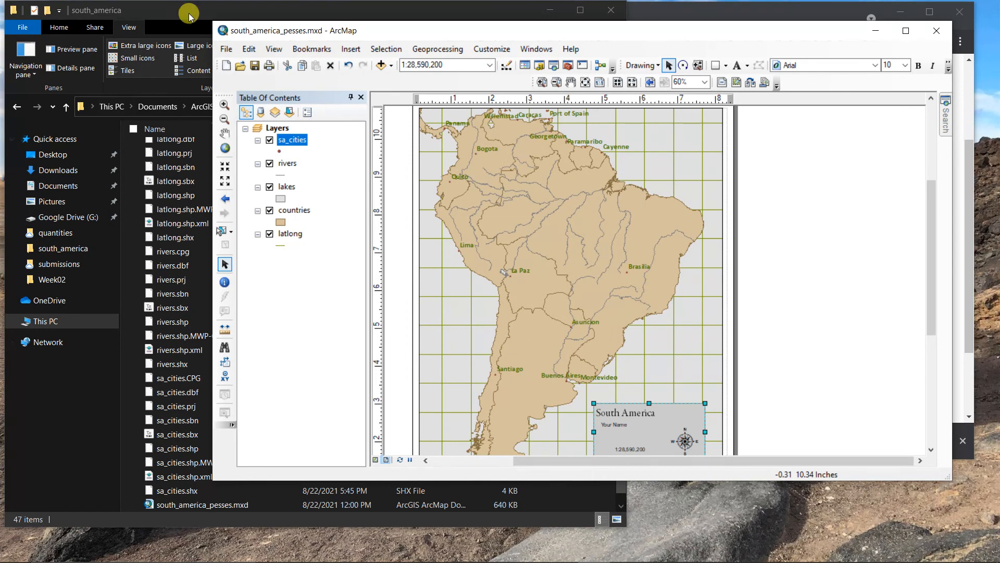
pyautogui.click(189, 14)
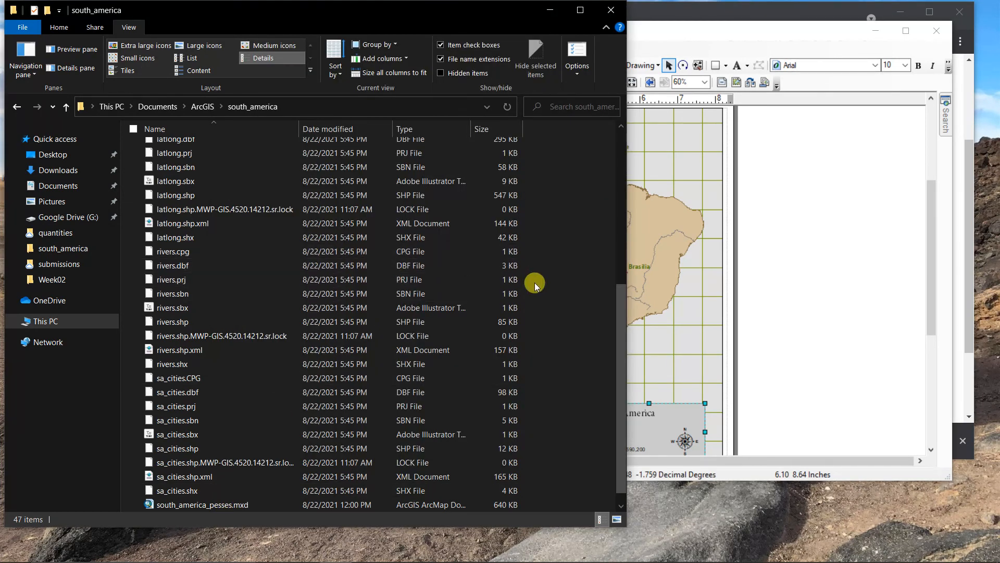
pyautogui.click(830, 28)
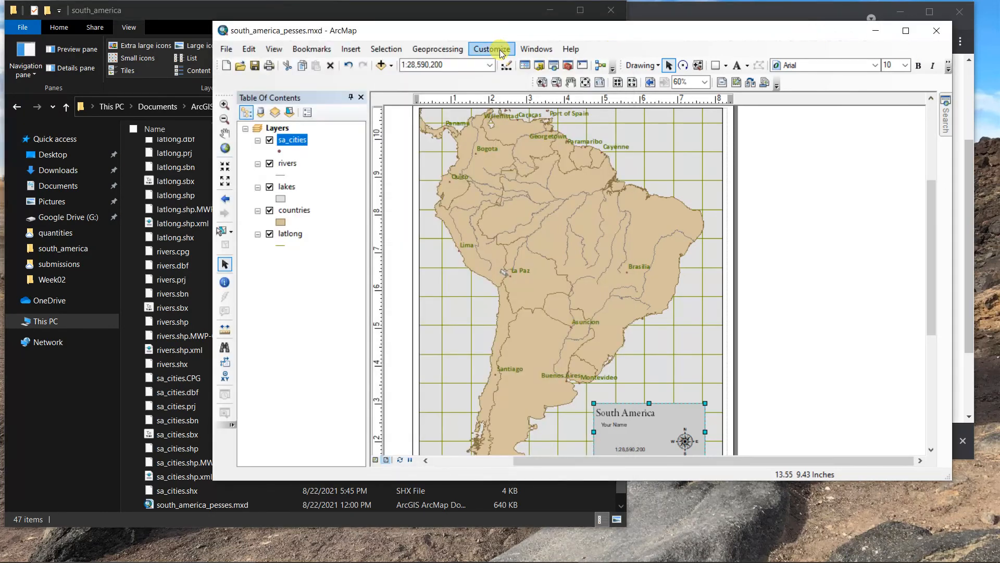
pyautogui.click(540, 66)
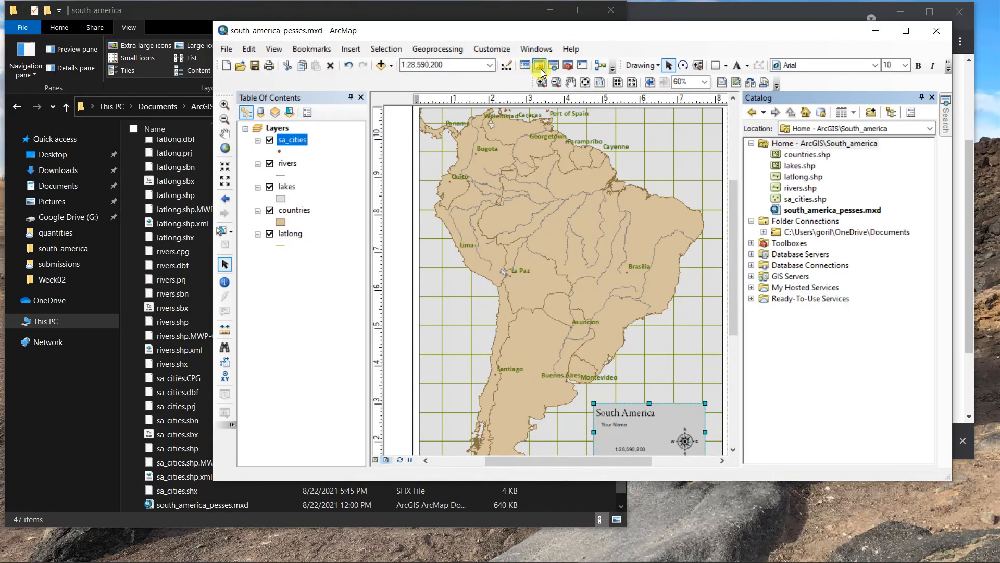
pyautogui.rightClick(838, 144)
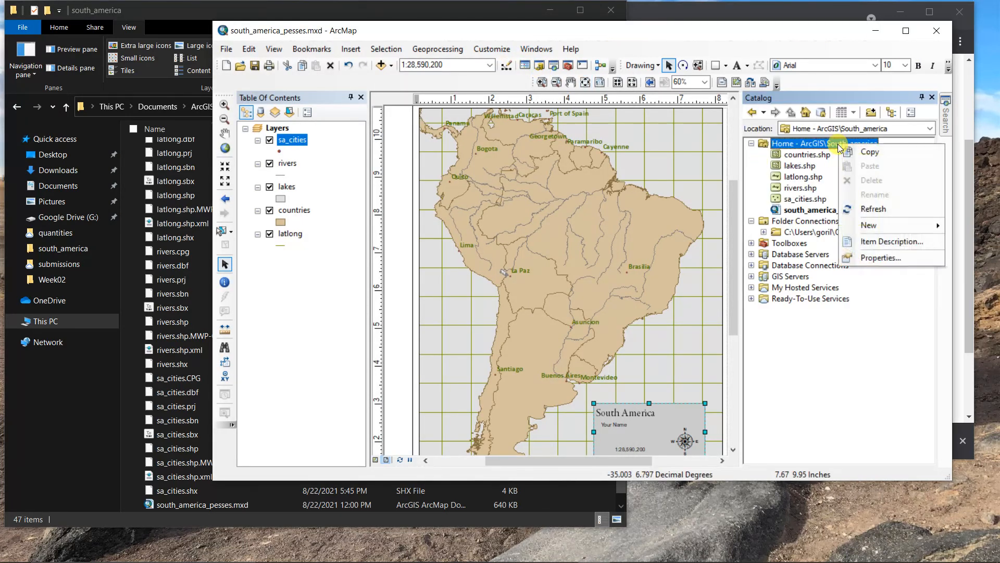
pyautogui.click(873, 208)
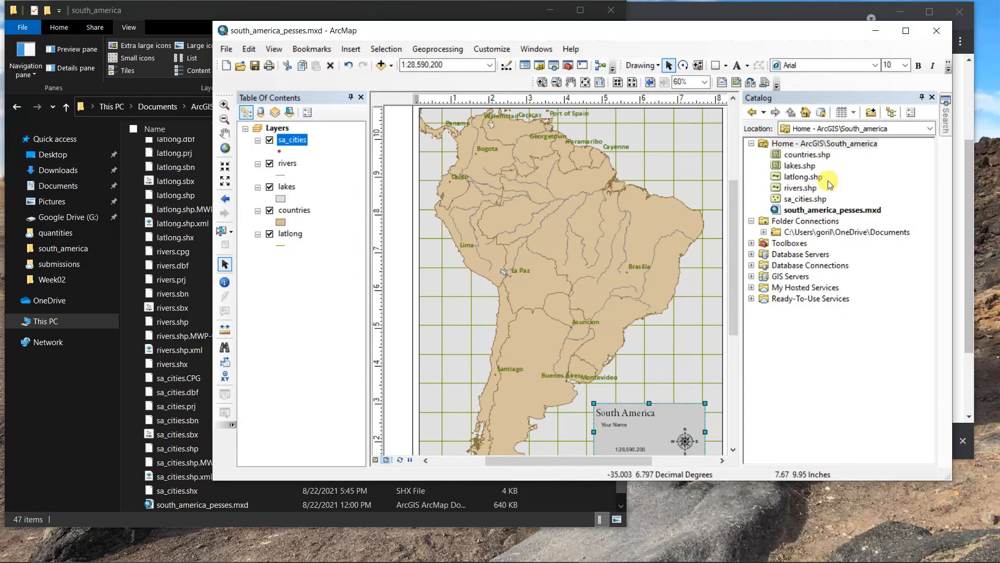
# - Switch to File Explorer, open the exported PDF from the south_america folder and examine the whole map page
pyautogui.click(168, 11)
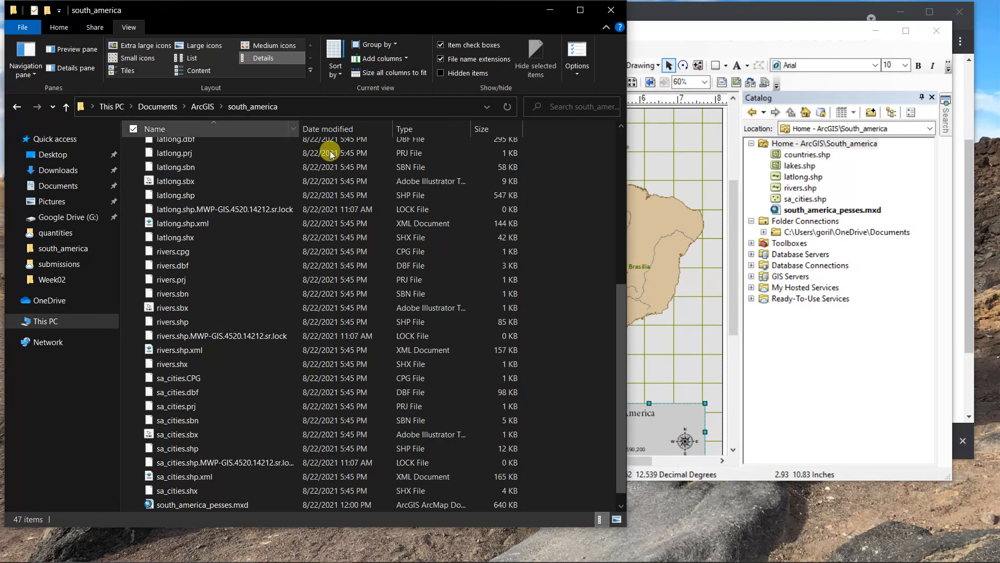
pyautogui.scroll(-1, 254, 312)
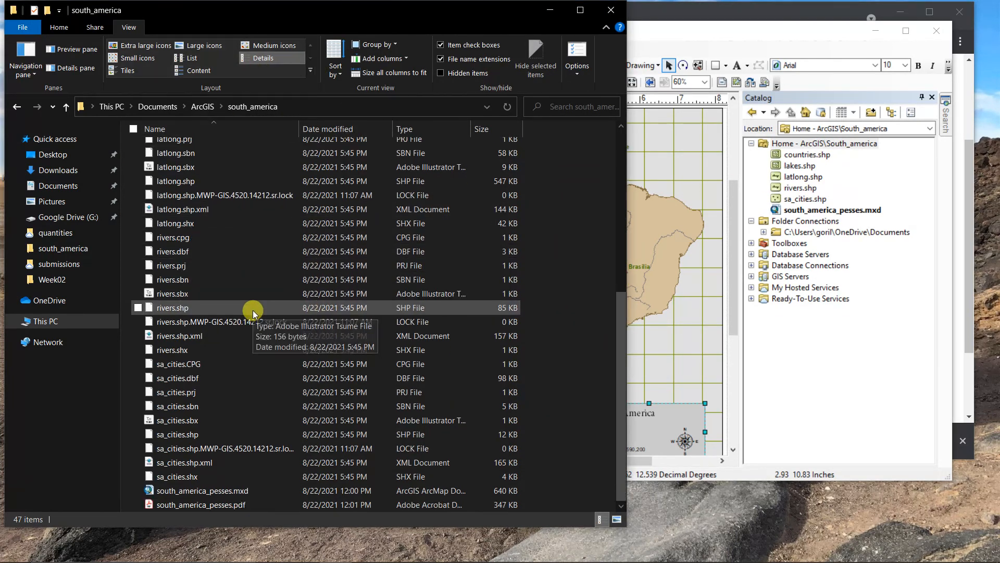
pyautogui.doubleClick(222, 505)
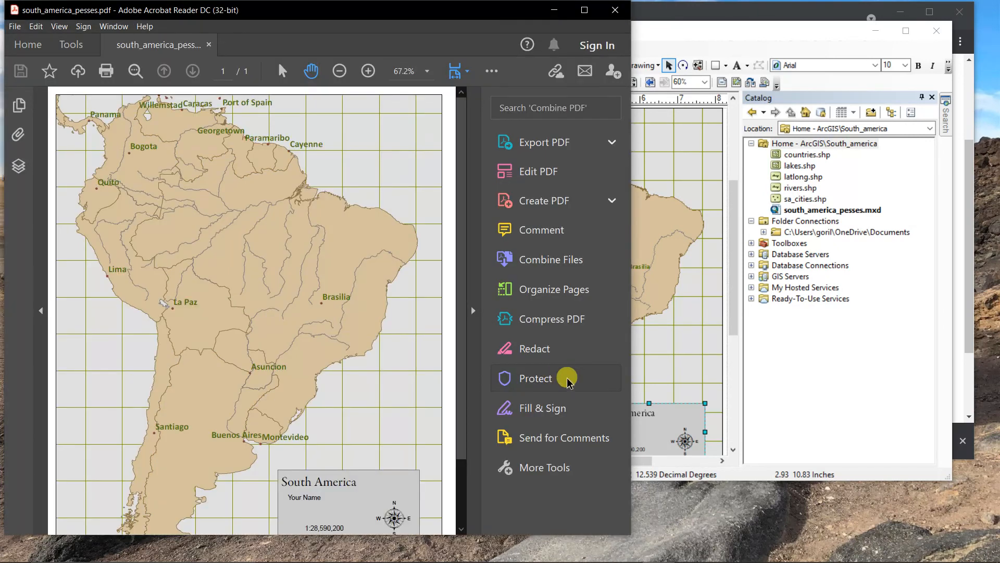
pyautogui.scroll(-3, 357, 346)
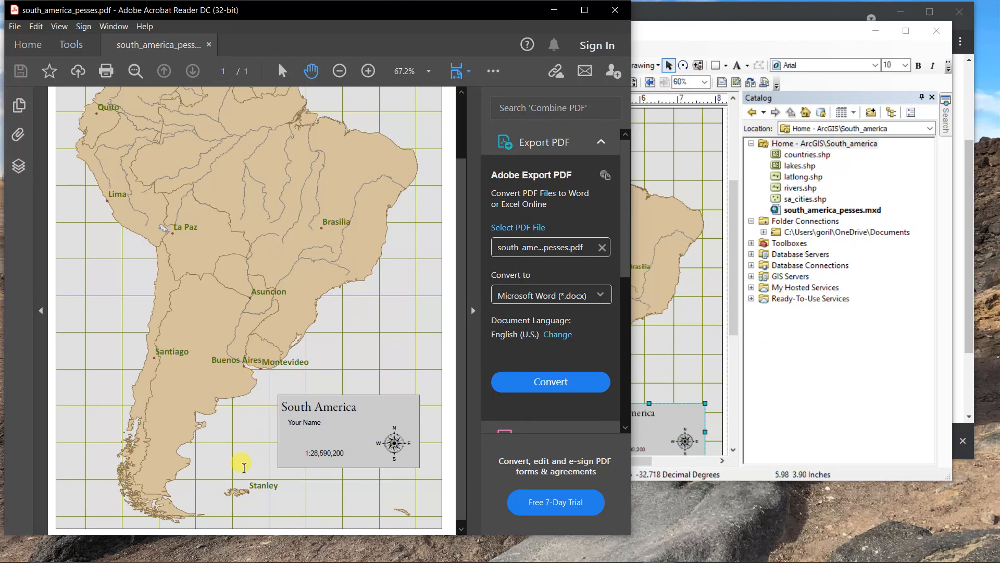
pyautogui.scroll(3, 292, 440)
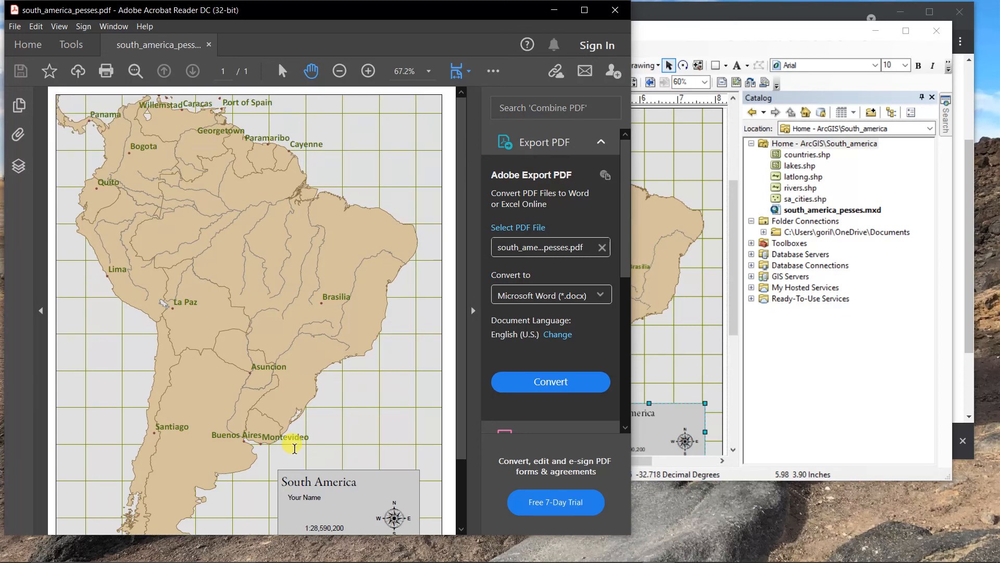
pyautogui.scroll(-3, 364, 386)
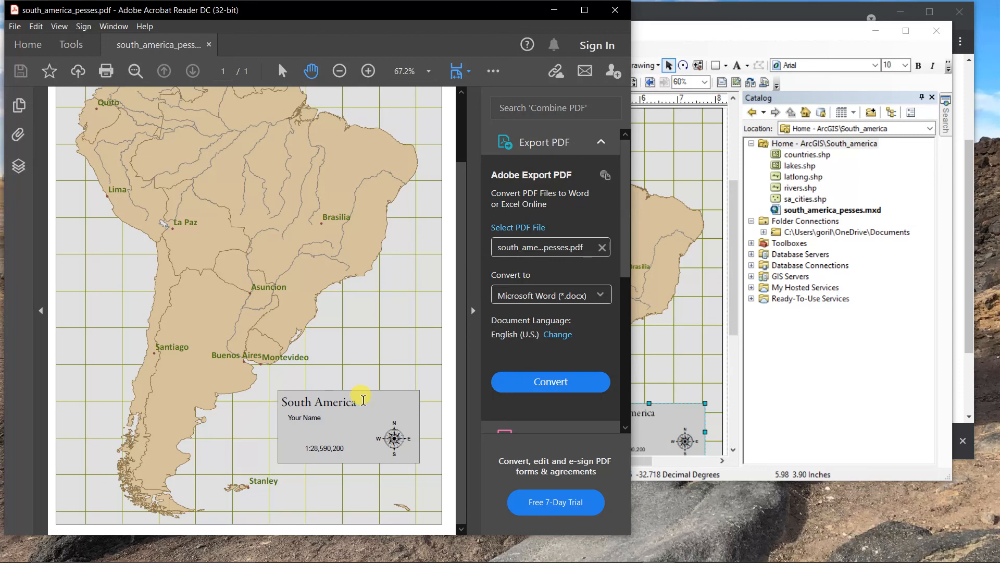
# - Switch to the browser to open the course's Assignments page, and return to the exported PDF and widen its window
pyautogui.click(969, 342)
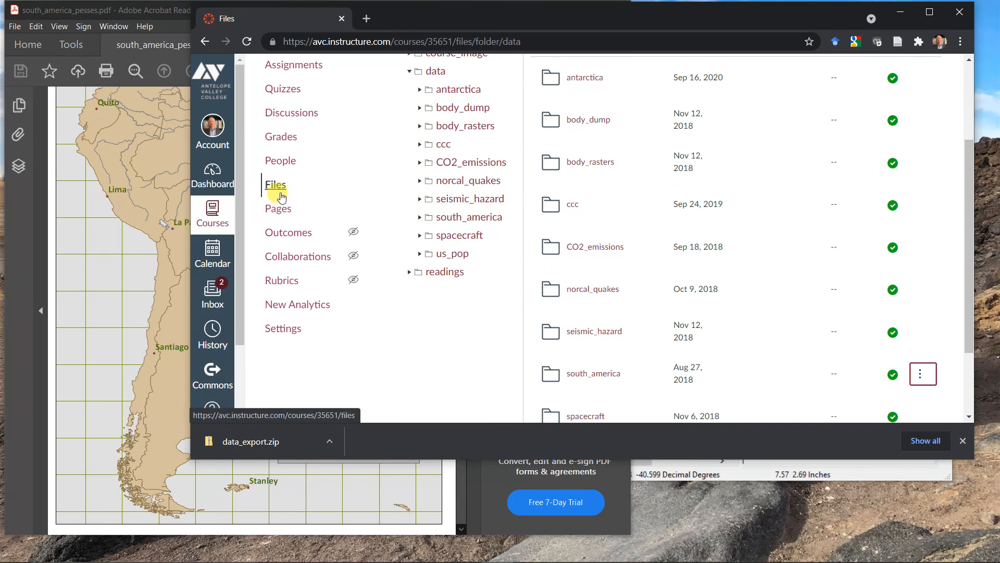
pyautogui.click(309, 71)
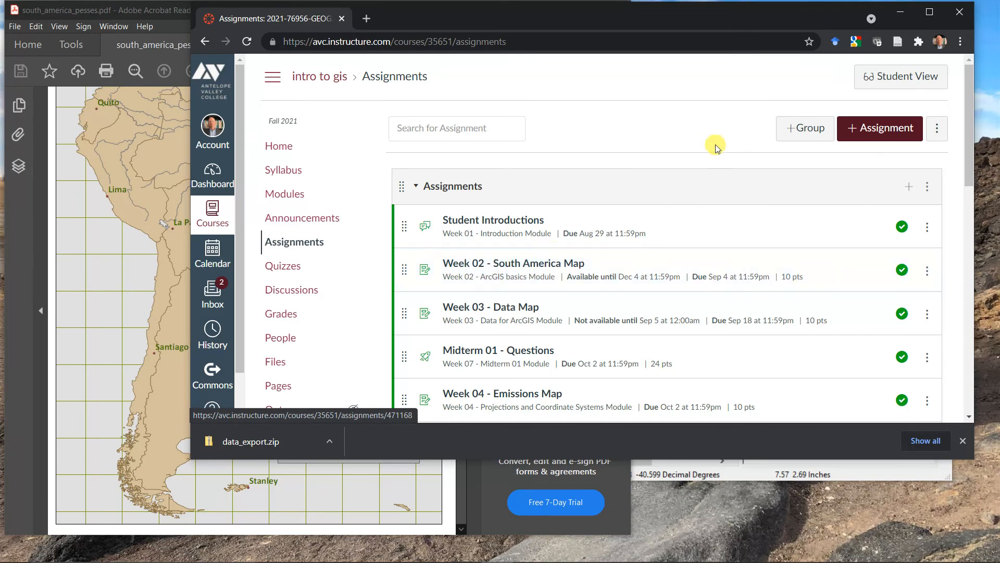
pyautogui.click(189, 6)
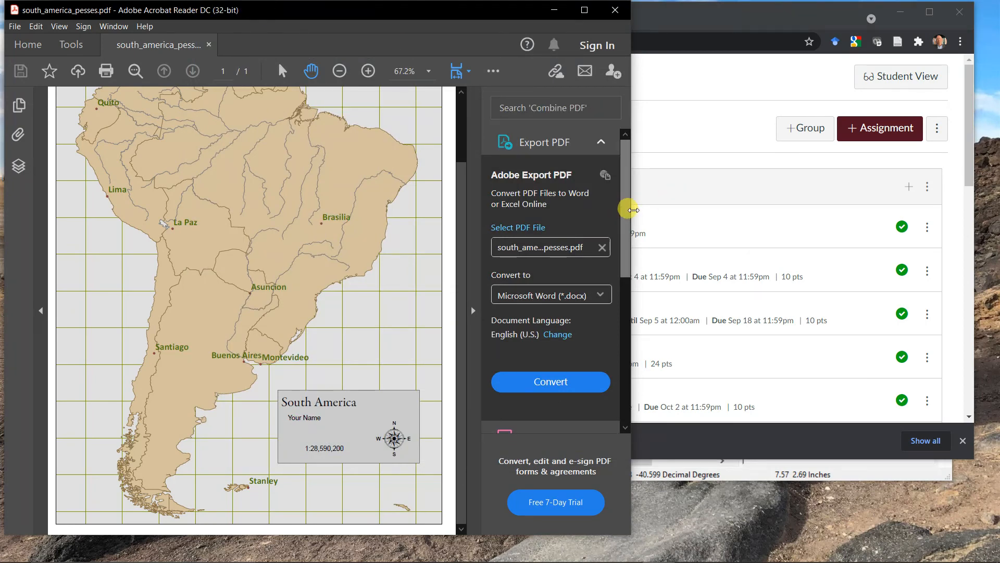
pyautogui.moveTo(625, 209); pyautogui.dragTo(823, 224)
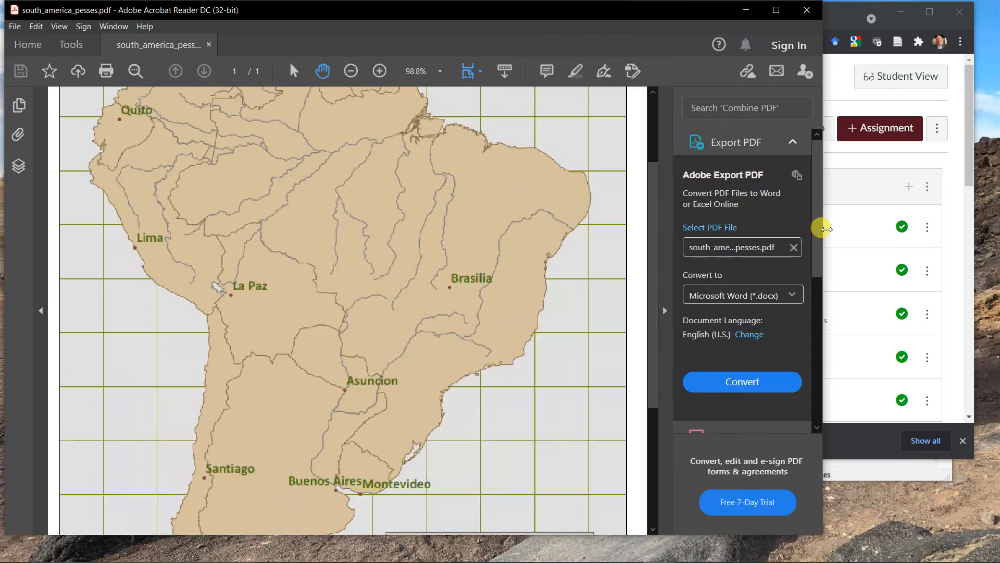